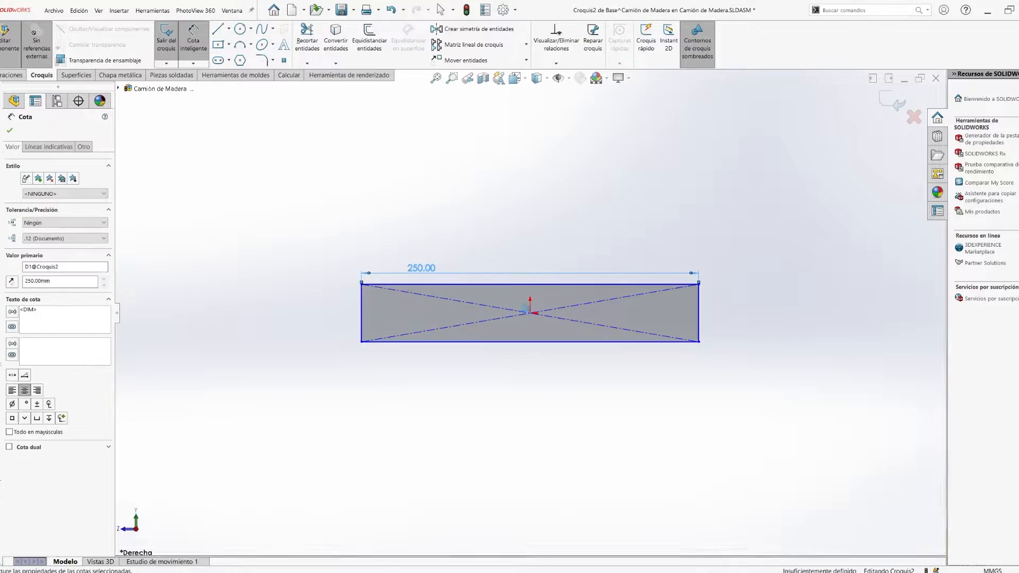
- Dimension the rectangle's height as 30 mm and extrude the profile 40 mm
{"action": "type", "text": "35"}
{"action": "key", "text": "Return"}
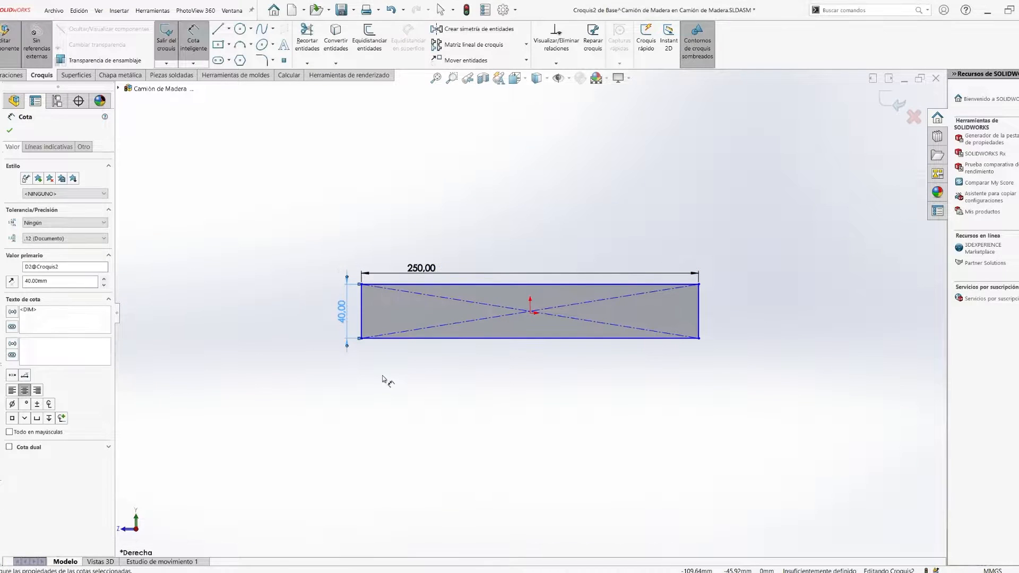
{"action": "double_click", "coordinate": [344, 316]}
{"action": "type", "text": "30"}
{"action": "key", "text": "Return"}
{"action": "left_click", "coordinate": [365, 402]}
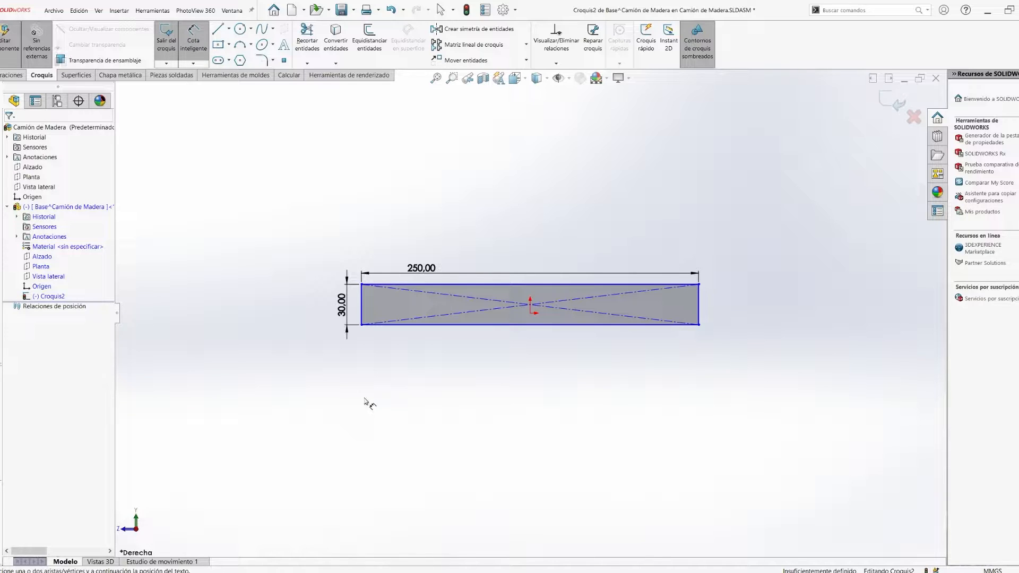
{"action": "key", "text": "e"}
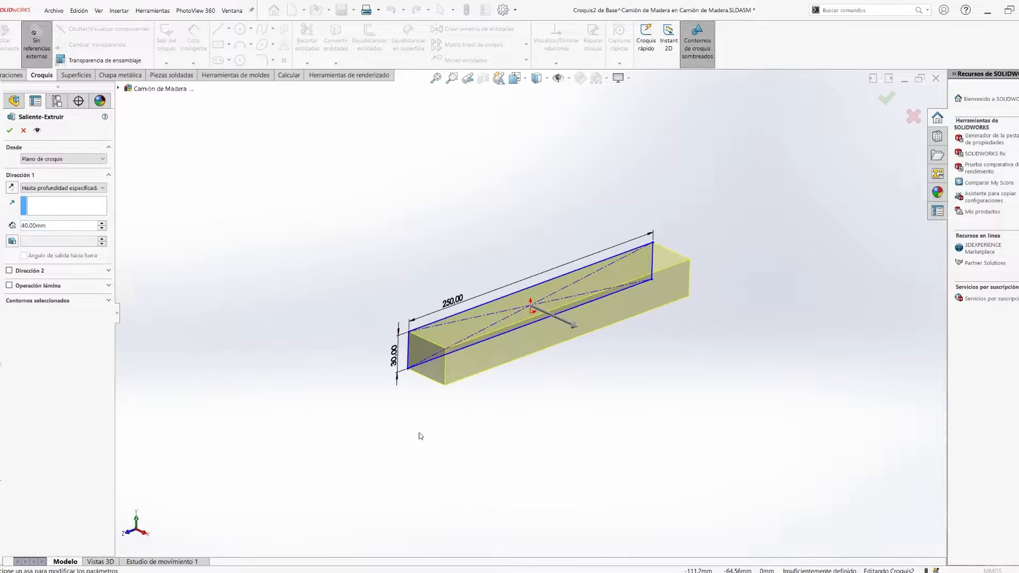
{"action": "left_click", "coordinate": [10, 131]}
- Change the extruded bar's height dimension to 20 mm and rebuild the part
{"action": "double_click", "coordinate": [428, 358]}
{"action": "double_click", "coordinate": [395, 355]}
{"action": "key", "text": "Return"}
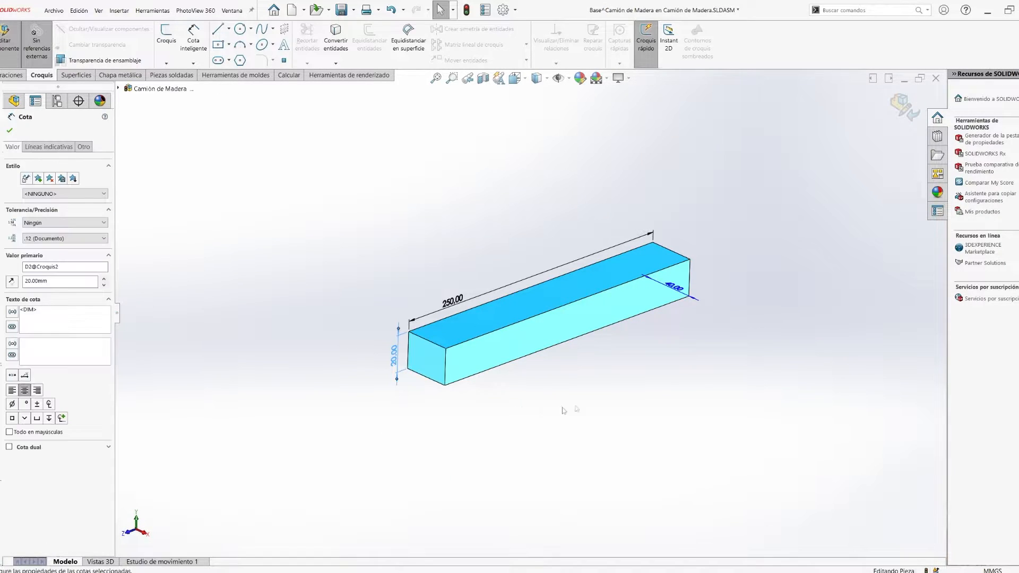
{"action": "left_click", "coordinate": [533, 412]}
{"action": "left_click", "coordinate": [446, 366]}
{"action": "double_click", "coordinate": [461, 366]}
{"action": "double_click", "coordinate": [372, 359]}
{"action": "key", "text": "Return"}
{"action": "left_click", "coordinate": [13, 133]}
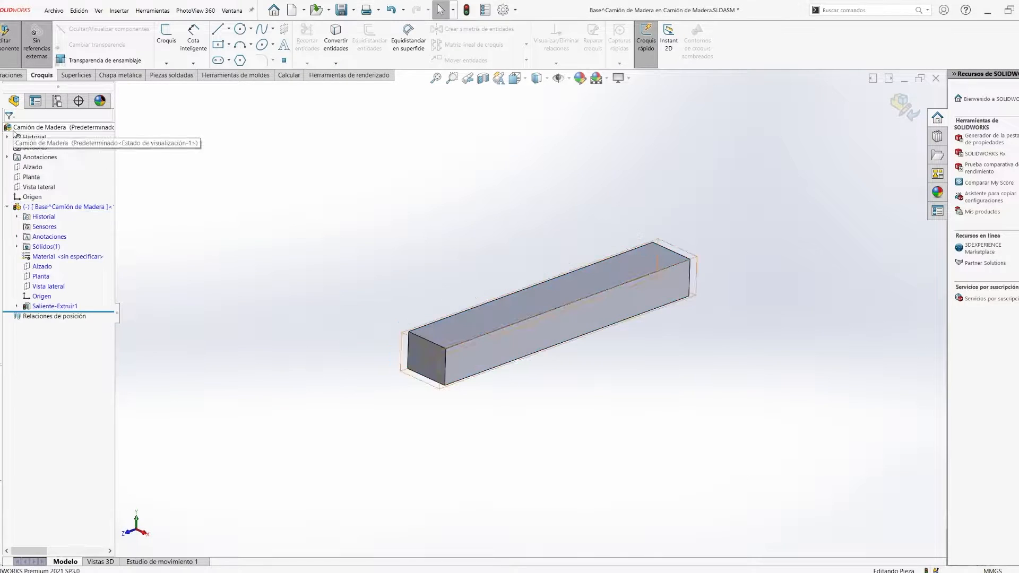
- Sketch a circle near one end of the bar's long side face and set its diameter to 6.75 mm
{"action": "key", "text": "f"}
{"action": "middle_click_drag", "start_coordinate": [400, 271], "coordinate": [368, 233]}
{"action": "key", "text": "space"}
{"action": "left_click", "coordinate": [351, 286]}
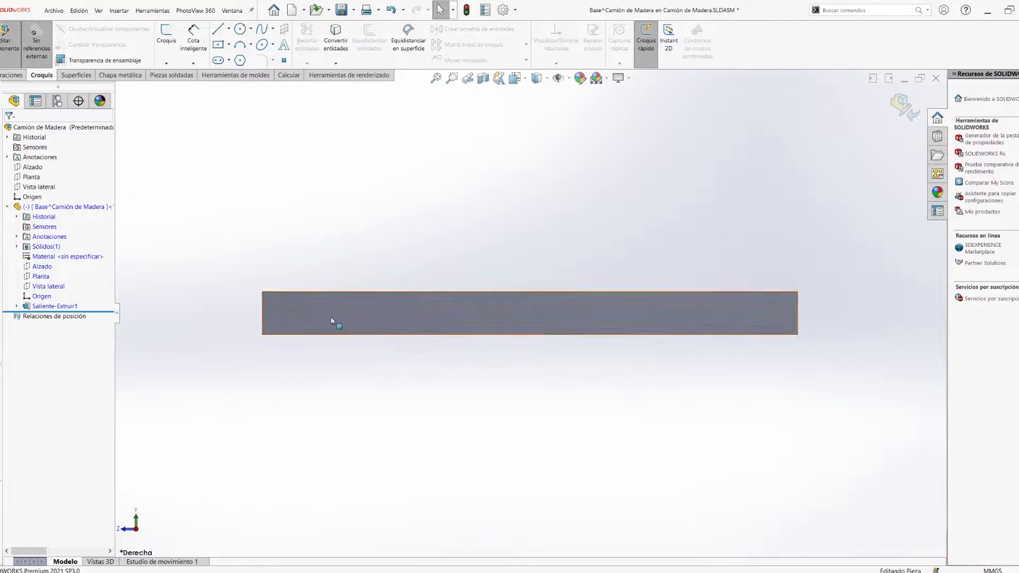
{"action": "left_click", "coordinate": [331, 319]}
{"action": "key", "text": "c"}
{"action": "left_click", "coordinate": [321, 313]}
{"action": "left_click", "coordinate": [327, 317]}
{"action": "left_click", "coordinate": [346, 269]}
{"action": "type", "text": "6.75"}
{"action": "key", "text": "Return"}
- Dimension the circle's centre 35 mm from the bar's nearest end
{"action": "scroll", "coordinate": [268, 268], "scroll_direction": "down", "scroll_amount": 2}
{"action": "left_click", "coordinate": [345, 332]}
{"action": "left_click", "coordinate": [259, 335]}
{"action": "left_click", "coordinate": [300, 396]}
{"action": "type", "text": "35"}
{"action": "key", "text": "Return"}
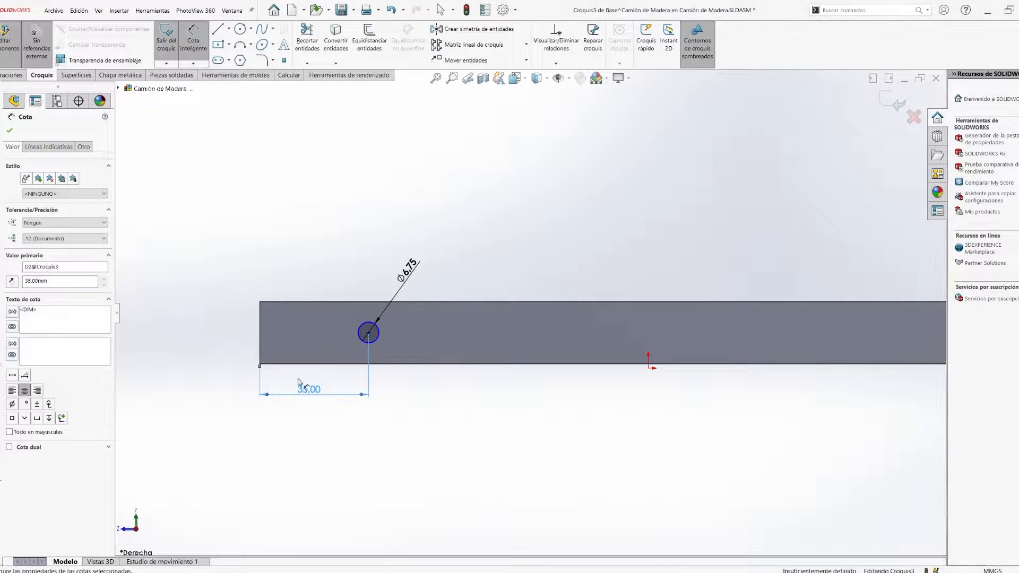
{"action": "scroll", "coordinate": [241, 380], "scroll_direction": "down", "scroll_amount": 2}
{"action": "left_click", "coordinate": [445, 306]}
{"action": "left_click", "coordinate": [491, 264]}
{"action": "left_click", "coordinate": [517, 248]}
{"action": "key", "text": "Escape"}
{"action": "key", "text": "Escape"}
{"action": "left_click", "coordinate": [511, 249]}
{"action": "key", "text": "Delete"}
- Dimension the circle's centre 10 mm below the bar's upper edge
{"action": "left_click", "coordinate": [445, 313]}
{"action": "left_click", "coordinate": [497, 264]}
{"action": "left_click", "coordinate": [515, 248]}
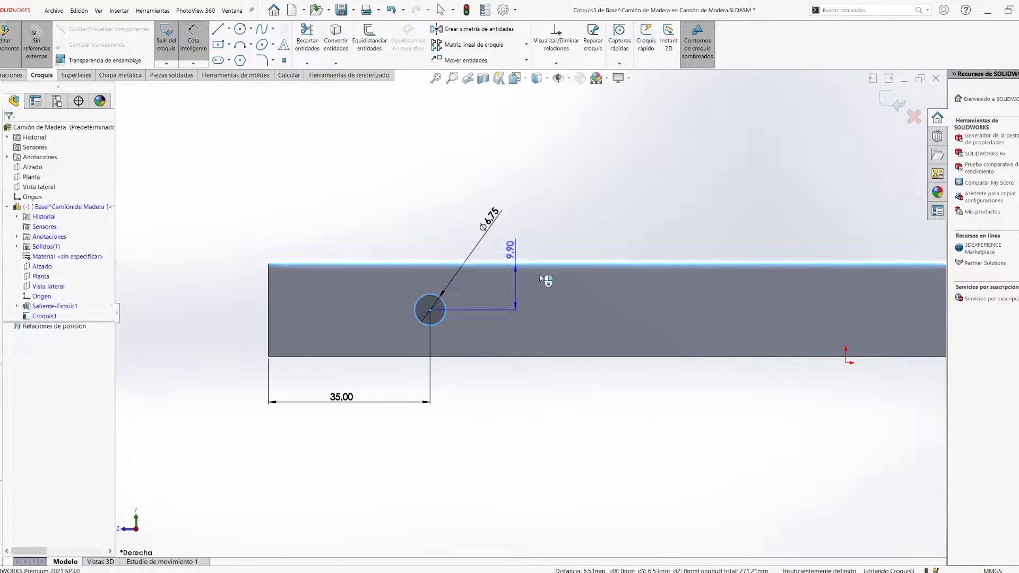
{"action": "type", "text": "10"}
{"action": "key", "text": "Return"}
- Draw a vertical centreline up from the origin and mirror the circle about it to the bar's other end
{"action": "scroll", "coordinate": [534, 315], "scroll_direction": "up", "scroll_amount": 5}
{"action": "left_click", "coordinate": [521, 333]}
{"action": "left_click", "coordinate": [521, 246]}
{"action": "left_click", "coordinate": [478, 30]}
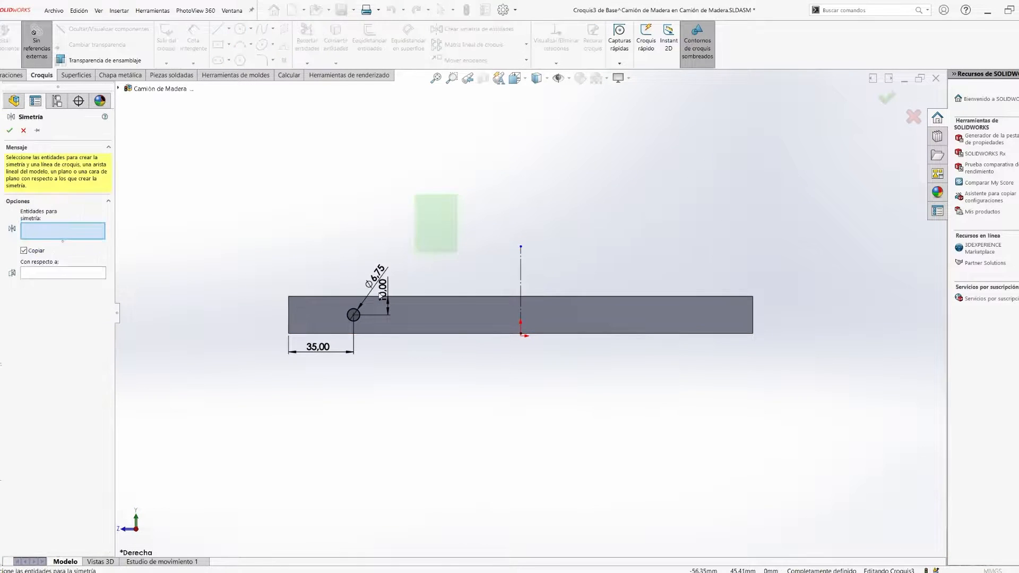
{"action": "left_click", "coordinate": [521, 273]}
{"action": "key", "text": "Return"}
- Cut-extrude both circles through the bar's width
{"action": "key", "text": "c"}
{"action": "middle_click_drag", "start_coordinate": [501, 271], "coordinate": [552, 433]}
{"action": "key", "text": "Return"}
{"action": "left_click", "coordinate": [630, 78]}
- Start a sketch on the bar's long side face and draw a narrow upright rectangle at the lower corner of its front end
{"action": "key", "text": "ctrl+4"}
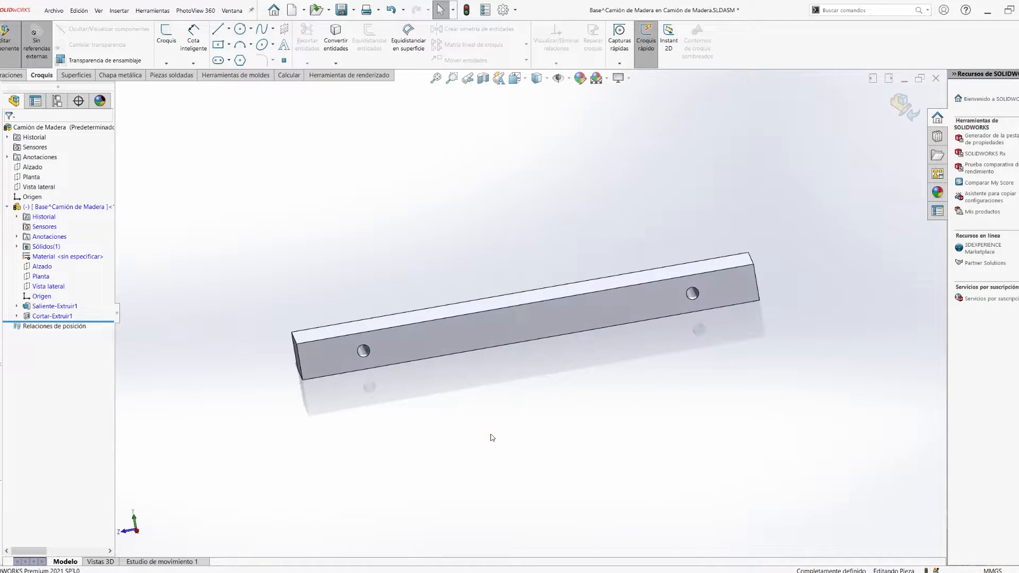
{"action": "left_click", "coordinate": [418, 344]}
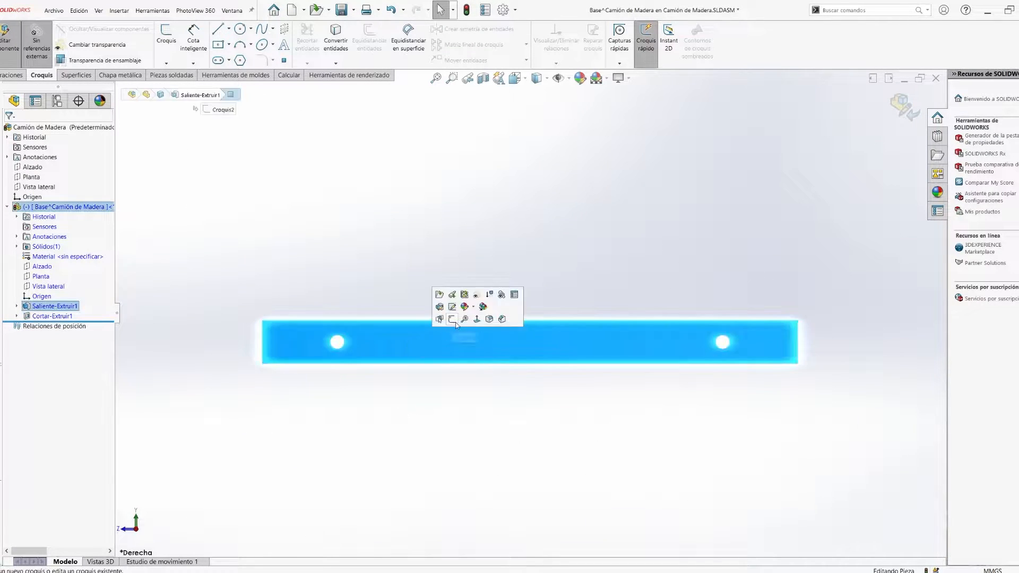
{"action": "right_click_drag", "start_coordinate": [401, 395], "coordinate": [402, 430]}
{"action": "scroll", "coordinate": [205, 356], "scroll_direction": "down", "scroll_amount": 4}
{"action": "left_click", "coordinate": [325, 372]}
{"action": "left_click", "coordinate": [343, 303]}
- Dimension the corner rectangle 3 mm wide and 15.5 mm high
{"action": "right_click_drag", "start_coordinate": [342, 310], "coordinate": [342, 273]}
{"action": "left_click", "coordinate": [334, 372]}
{"action": "left_click", "coordinate": [336, 397]}
{"action": "type", "text": "3"}
{"action": "key", "text": "Return"}
{"action": "left_click", "coordinate": [324, 344]}
{"action": "left_click", "coordinate": [315, 338]}
{"action": "type", "text": "15.5"}
{"action": "key", "text": "Return"}
{"action": "left_click", "coordinate": [332, 302]}
{"action": "left_click", "coordinate": [332, 282]}
{"action": "key", "text": "Escape"}
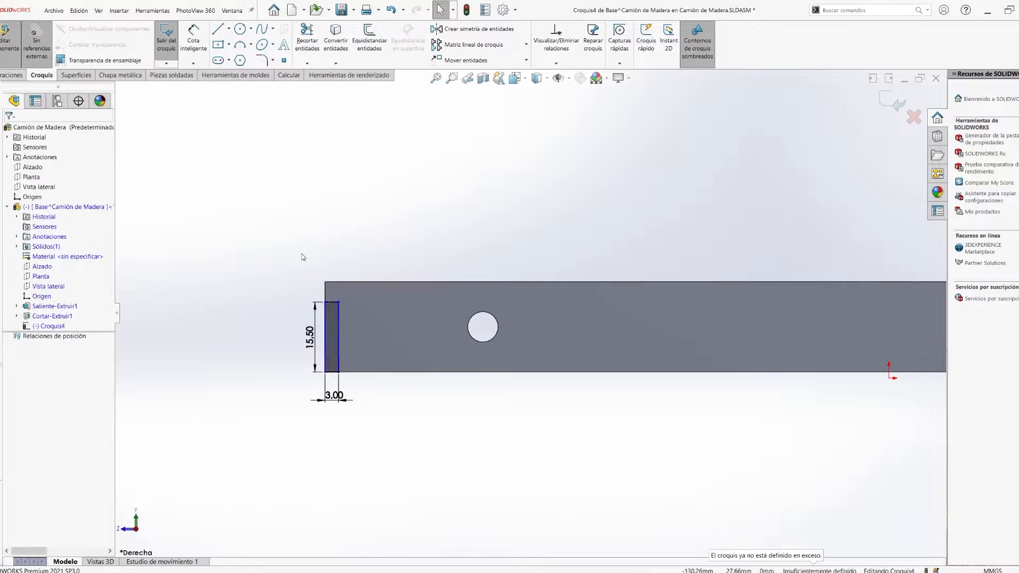
- Make the rectangle's outer vertical side collinear with the bar's end edge
{"action": "scroll", "coordinate": [284, 336], "scroll_direction": "down", "scroll_amount": 5}
{"action": "left_click", "coordinate": [394, 276]}
{"action": "left_click", "coordinate": [393, 232], "text": "ctrl"}
{"action": "left_click", "coordinate": [434, 209]}
{"action": "scroll", "coordinate": [288, 355], "scroll_direction": "up", "scroll_amount": 4}
{"action": "scroll", "coordinate": [287, 354], "scroll_direction": "up", "scroll_amount": 3}
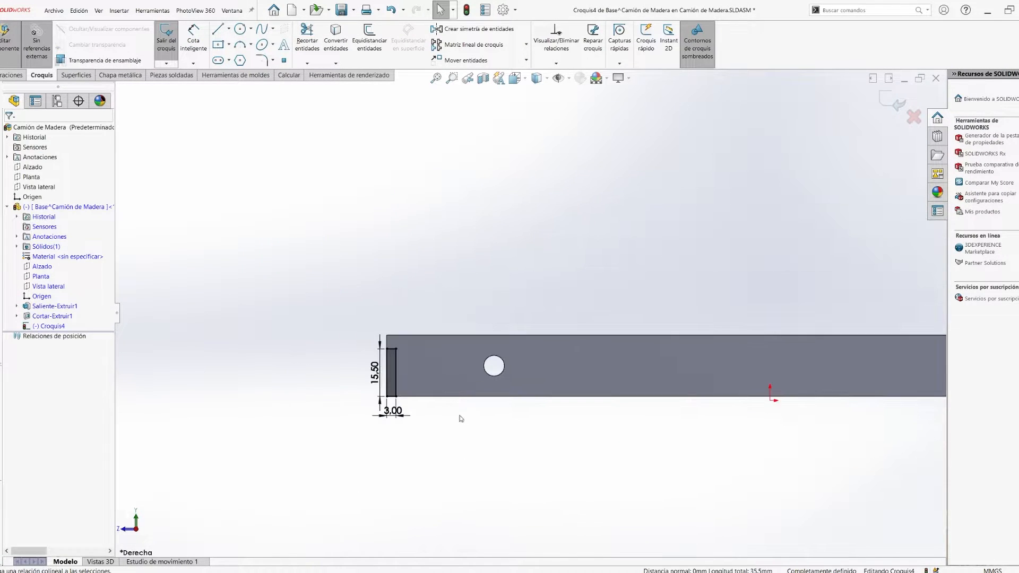
- Cut-extrude the rectangle across the bar to form a notch under its front end
{"action": "right_click_drag", "start_coordinate": [459, 415], "coordinate": [463, 415]}
{"action": "middle_click_drag", "start_coordinate": [464, 415], "coordinate": [528, 445]}
{"action": "key", "text": "Return"}
{"action": "middle_click_drag", "start_coordinate": [456, 437], "coordinate": [392, 408]}
{"action": "scroll", "coordinate": [392, 408], "scroll_direction": "up", "scroll_amount": 1}
- On the notched end face, sketch a vertical and a horizontal midline and convert both to construction lines
{"action": "key", "text": "ctrl+1"}
{"action": "left_click", "coordinate": [500, 337]}
{"action": "scroll", "coordinate": [531, 353], "scroll_direction": "up", "scroll_amount": 3}
{"action": "right_click_drag", "start_coordinate": [541, 358], "coordinate": [573, 325]}
{"action": "left_click_drag", "start_coordinate": [529, 235], "coordinate": [530, 390]}
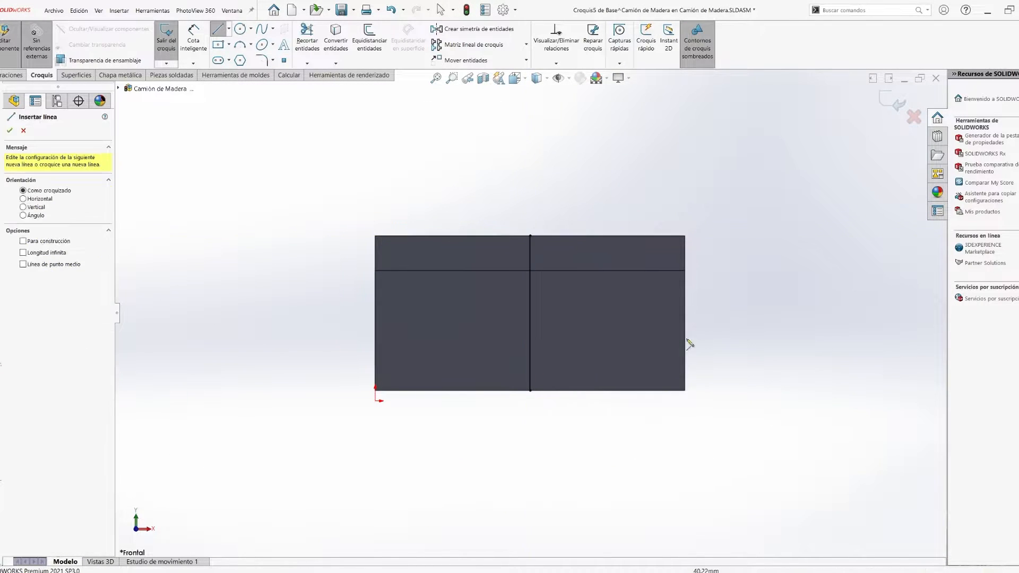
{"action": "left_click", "coordinate": [375, 331]}
{"action": "key", "text": "Escape"}
{"action": "left_click", "coordinate": [530, 304]}
{"action": "left_click", "coordinate": [524, 331], "text": "ctrl"}
{"action": "left_click", "coordinate": [568, 309]}
- Sketch a circle at the intersection of the construction lines and set its diameter to 6.75 mm
{"action": "right_click_drag", "start_coordinate": [564, 319], "coordinate": [586, 319]}
{"action": "left_click", "coordinate": [530, 330]}
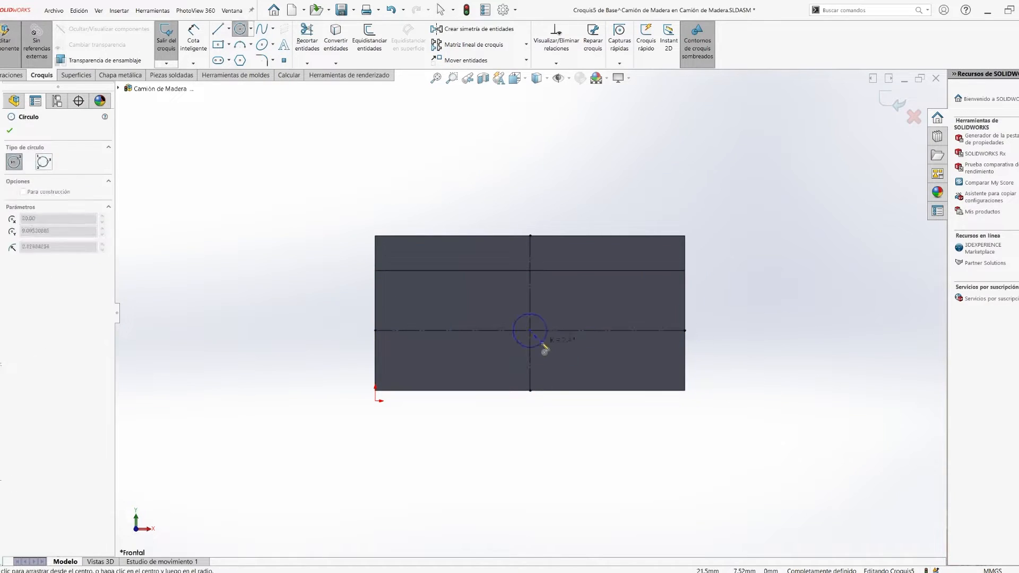
{"action": "right_click_drag", "start_coordinate": [715, 459], "coordinate": [711, 424]}
{"action": "left_click", "coordinate": [543, 317]}
{"action": "left_click", "coordinate": [557, 304]}
{"action": "type", "text": "6.75"}
{"action": "key", "text": "Return"}
- Cut-extrude the end-face circle 47 mm deep into the bar
{"action": "middle_click_drag", "start_coordinate": [615, 408], "coordinate": [520, 433]}
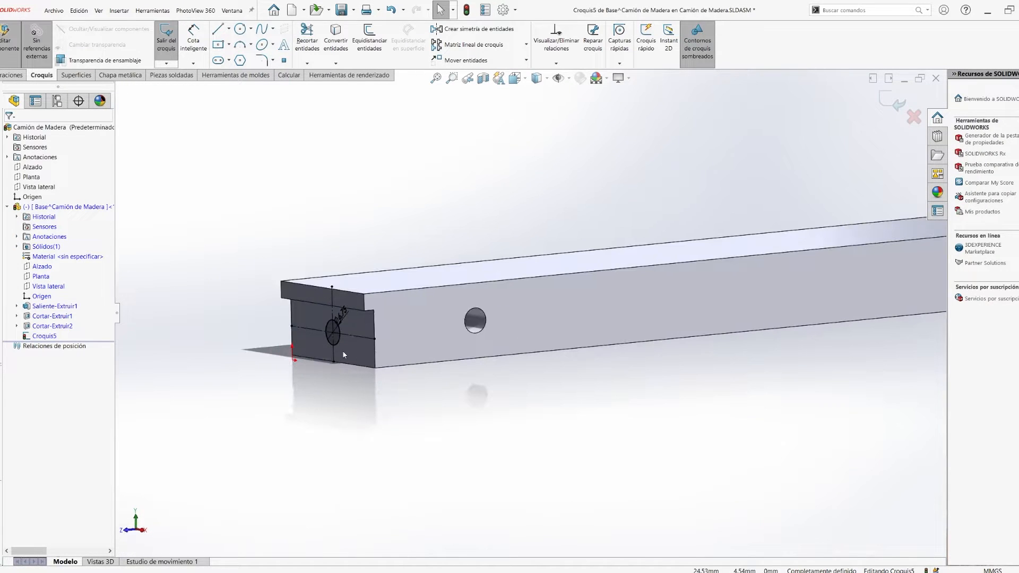
{"action": "right_click_drag", "start_coordinate": [343, 350], "coordinate": [377, 340]}
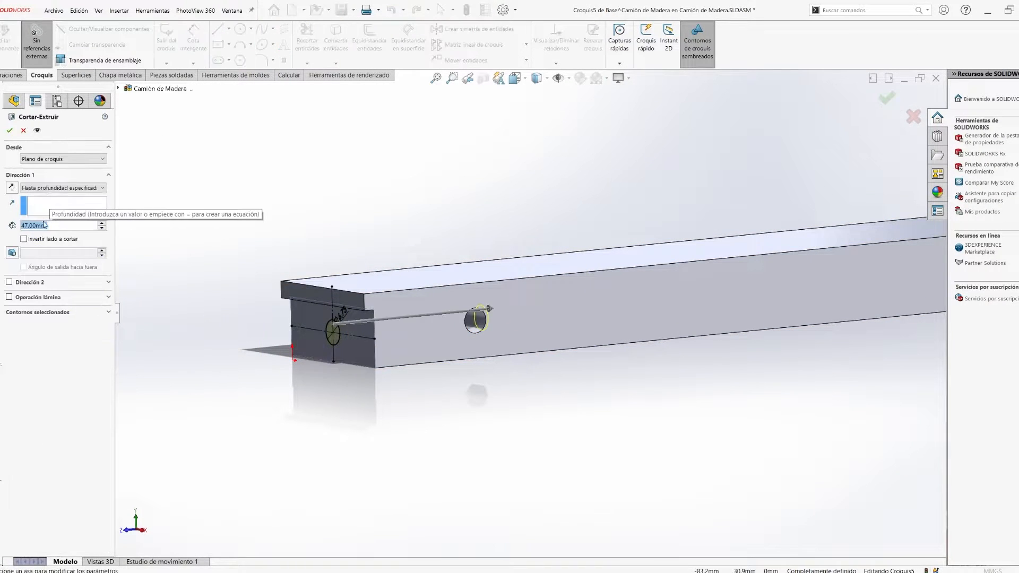
{"action": "left_click", "coordinate": [10, 129]}
- Start a sketch on the bar's upper face and draw a circle near the end opposite the notch
{"action": "key", "text": "ctrl+4"}
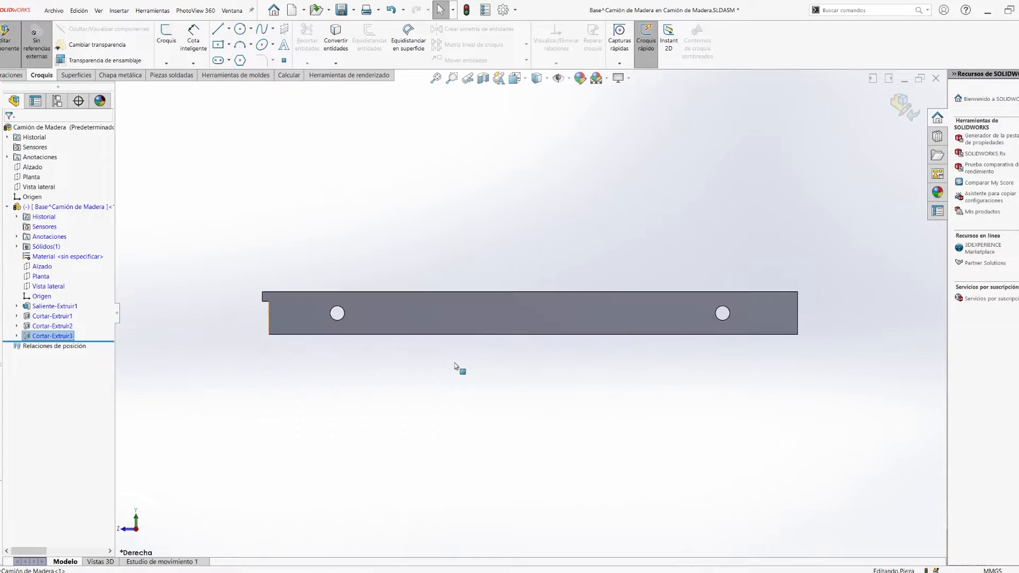
{"action": "left_click", "coordinate": [7, 207]}
{"action": "key", "text": "space"}
{"action": "left_click", "coordinate": [472, 175]}
{"action": "left_click", "coordinate": [554, 491]}
{"action": "right_click_drag", "start_coordinate": [555, 477], "coordinate": [555, 509]}
{"action": "scroll", "coordinate": [541, 504], "scroll_direction": "down", "scroll_amount": 7}
{"action": "left_click", "coordinate": [534, 356]}
{"action": "left_click", "coordinate": [545, 365]}
- Dimension the circle's centre 5 mm from the bar's end edge
{"action": "left_click", "coordinate": [545, 365]}
{"action": "left_click", "coordinate": [474, 393]}
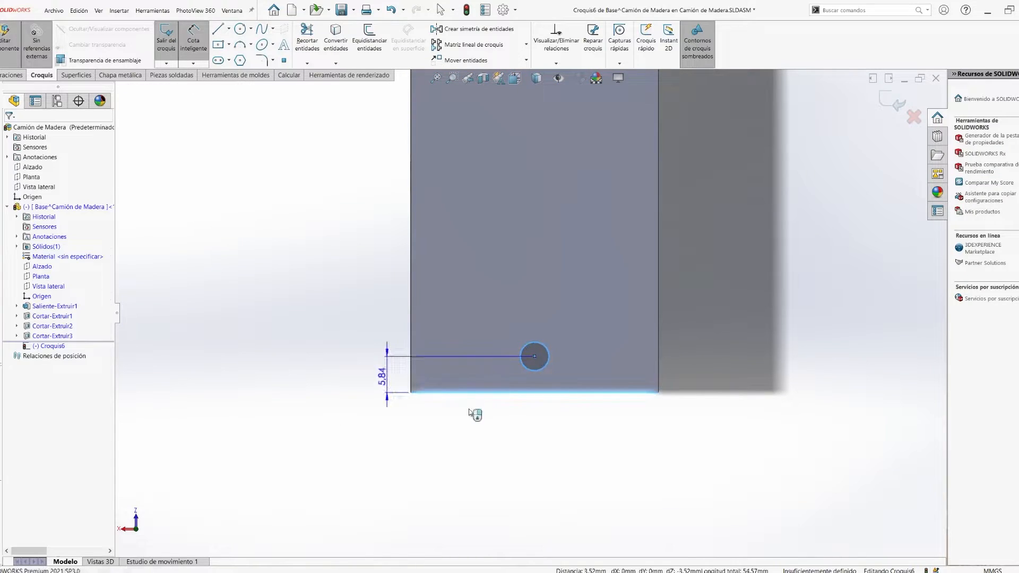
{"action": "left_click", "coordinate": [386, 373]}
{"action": "type", "text": "6"}
{"action": "key", "text": "Return"}
{"action": "double_click", "coordinate": [382, 372]}
{"action": "type", "text": "5"}
{"action": "key", "text": "Return"}
- Set the diameter of the circle on the upper face to 6.75 mm
{"action": "left_click", "coordinate": [548, 359]}
{"action": "left_click", "coordinate": [693, 331]}
{"action": "type", "text": "6.75"}
{"action": "key", "text": "Return"}
- Dimension the circle's centre 20 mm from the bar's long side
{"action": "middle_click_drag", "start_coordinate": [635, 470], "coordinate": [661, 387]}
{"action": "left_click", "coordinate": [561, 378]}
{"action": "left_click", "coordinate": [644, 379]}
{"action": "left_click", "coordinate": [685, 418]}
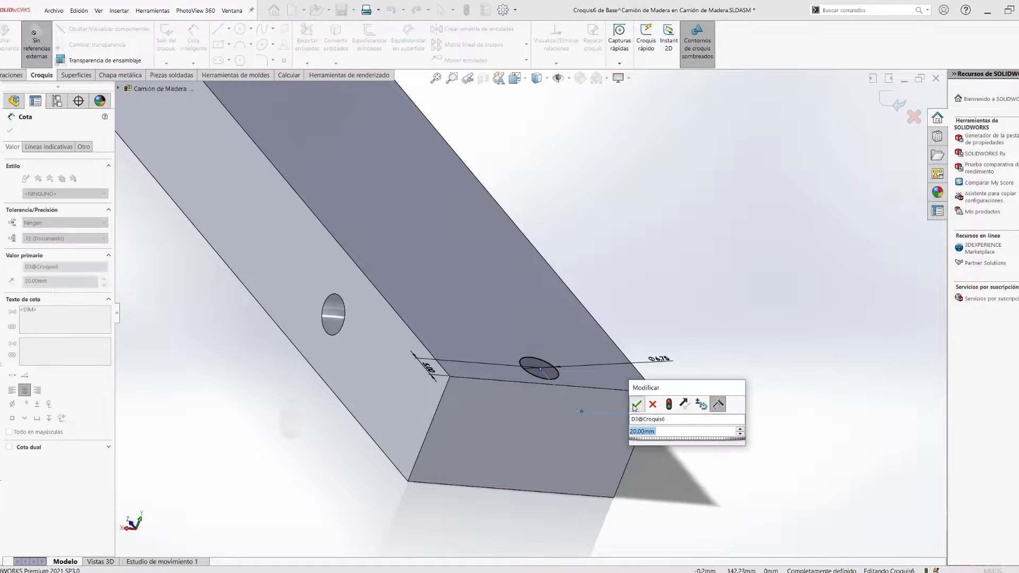
{"action": "type", "text": "20"}
{"action": "key", "text": "Return"}
- Cut-extrude the upper-face circle 9 mm deep and return to editing the assembly
{"action": "right_click_drag", "start_coordinate": [741, 455], "coordinate": [714, 433]}
{"action": "double_click", "coordinate": [52, 225]}
{"action": "type", "text": "9"}
{"action": "key", "text": "Return"}
{"action": "key", "text": "Return"}
{"action": "scroll", "coordinate": [541, 337], "scroll_direction": "up", "scroll_amount": 4}
{"action": "middle_click_drag", "start_coordinate": [319, 372], "coordinate": [396, 332]}
{"action": "key", "text": "ctrl+7"}
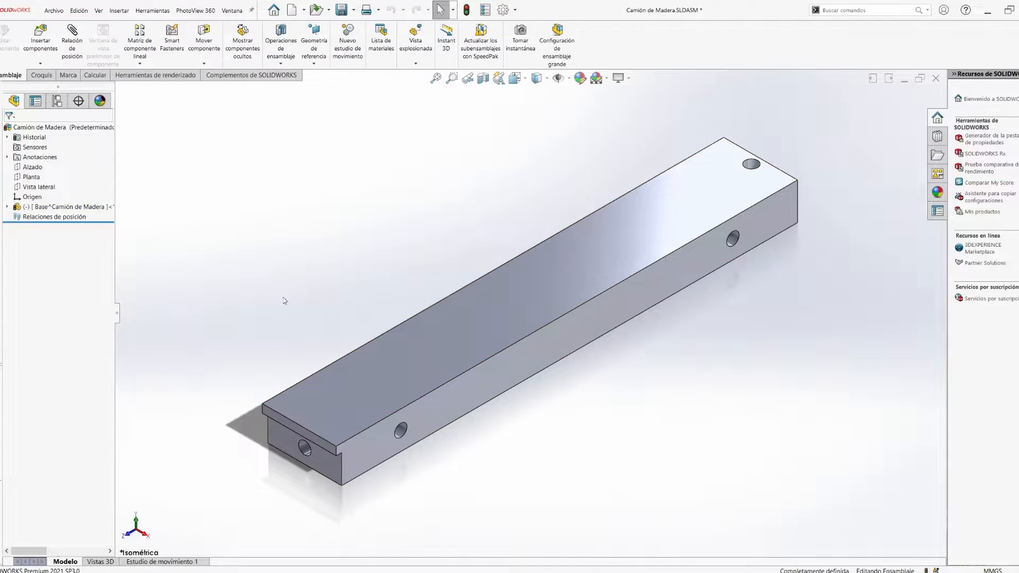
- Fix the base component in place and insert a new part on the Alzado plane
{"action": "right_click", "coordinate": [80, 207]}
{"action": "left_click", "coordinate": [41, 63]}
{"action": "left_click", "coordinate": [43, 84]}
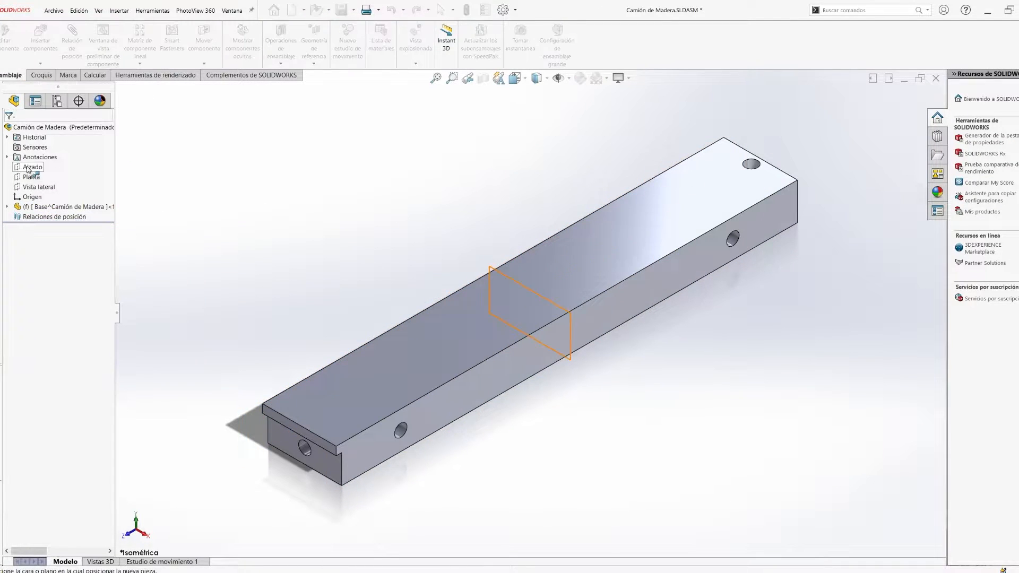
{"action": "left_click", "coordinate": [32, 168]}
{"action": "left_click", "coordinate": [166, 40]}
{"action": "key", "text": "Return"}
- Name the new part Para choques and open a sketch of it on the base bar's drilled end face
{"action": "left_click", "coordinate": [7, 217]}
{"action": "key", "text": "space"}
{"action": "left_click", "coordinate": [416, 407]}
{"action": "left_click", "coordinate": [499, 388]}
{"action": "left_click", "coordinate": [575, 298]}
{"action": "scroll", "coordinate": [529, 352], "scroll_direction": "up", "scroll_amount": 4}
{"action": "mouse_move", "coordinate": [428, 421]}
{"action": "right_mouse_down"}
{"action": "mouse_move", "coordinate": [431, 433]}
{"action": "mouse_move", "coordinate": [467, 429]}
{"action": "right_mouse_up"}
{"action": "left_click", "coordinate": [6, 41]}
{"action": "right_click", "coordinate": [43, 217]}
{"action": "left_click", "coordinate": [62, 194]}
{"action": "left_click", "coordinate": [441, 356]}
{"action": "left_click", "coordinate": [496, 335]}
- Sketch a rectangle about 65 mm by 15.6 mm across the lower part of the bar's end face
{"action": "left_click", "coordinate": [324, 278]}
{"action": "left_click", "coordinate": [745, 378]}
{"action": "right_click_drag", "start_coordinate": [517, 310], "coordinate": [518, 292]}
{"action": "left_click", "coordinate": [324, 319]}
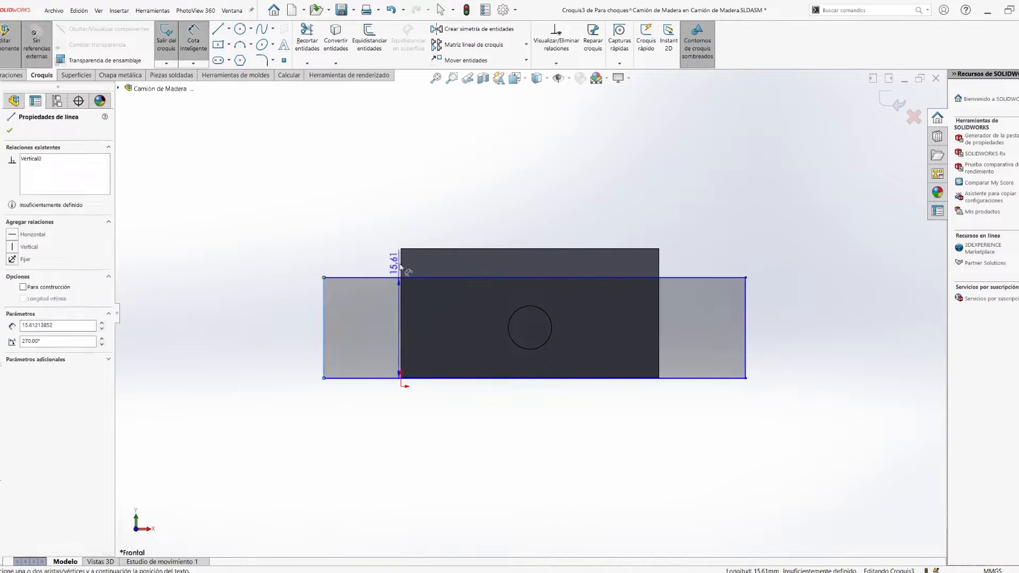
{"action": "scroll", "coordinate": [388, 266], "scroll_direction": "down", "scroll_amount": 9}
{"action": "left_click", "coordinate": [465, 351]}
{"action": "key", "text": "Escape"}
{"action": "key", "text": "Escape"}
- Try to dimension the rectangle's overhang beyond the bar's side edge at 5 mm
{"action": "scroll", "coordinate": [478, 339], "scroll_direction": "up", "scroll_amount": 5}
{"action": "scroll", "coordinate": [502, 331], "scroll_direction": "up", "scroll_amount": 3}
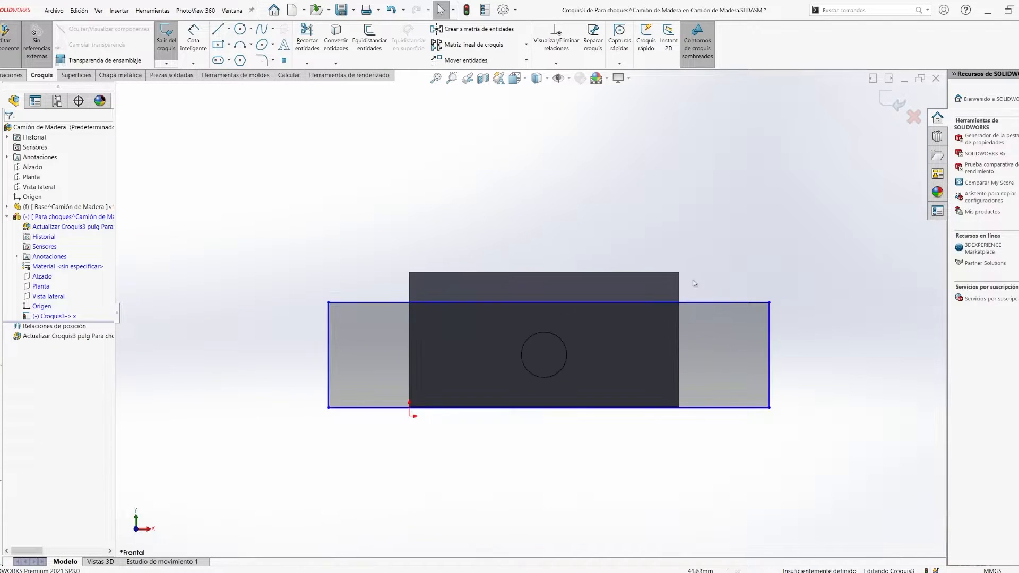
{"action": "scroll", "coordinate": [700, 276], "scroll_direction": "down", "scroll_amount": 5}
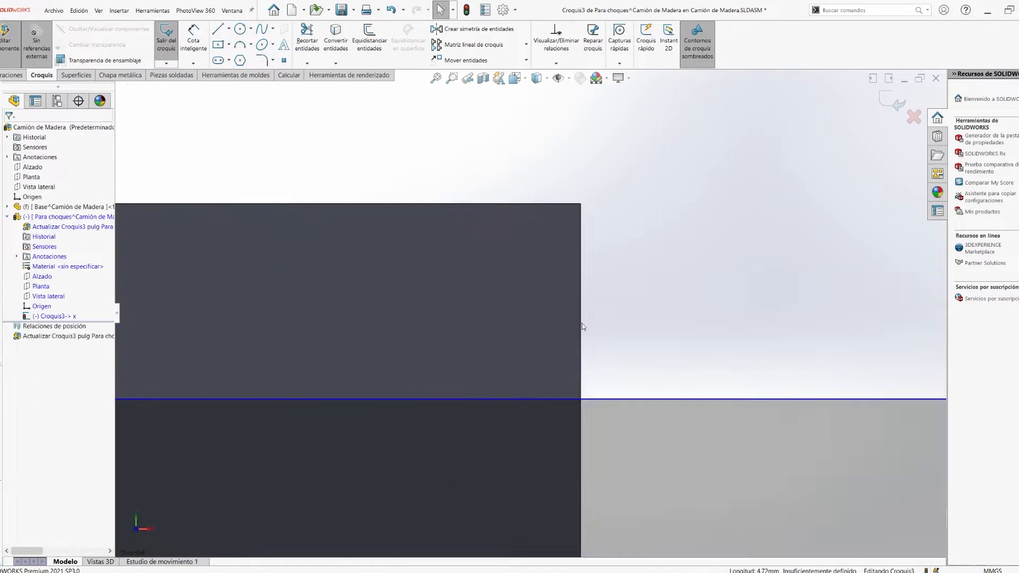
{"action": "scroll", "coordinate": [287, 317], "scroll_direction": "up", "scroll_amount": 4}
{"action": "left_click", "coordinate": [674, 320]}
{"action": "left_click", "coordinate": [337, 319], "text": "ctrl"}
{"action": "left_click", "coordinate": [236, 356]}
{"action": "left_click", "coordinate": [283, 398]}
{"action": "type", "text": "5"}
{"action": "key", "text": "Return"}
{"action": "key", "text": "ctrl+z"}
- Make the rectangle's lower edge collinear with the bar's lower edge
{"action": "scroll", "coordinate": [345, 482], "scroll_direction": "down", "scroll_amount": 10}
{"action": "left_click", "coordinate": [348, 355]}
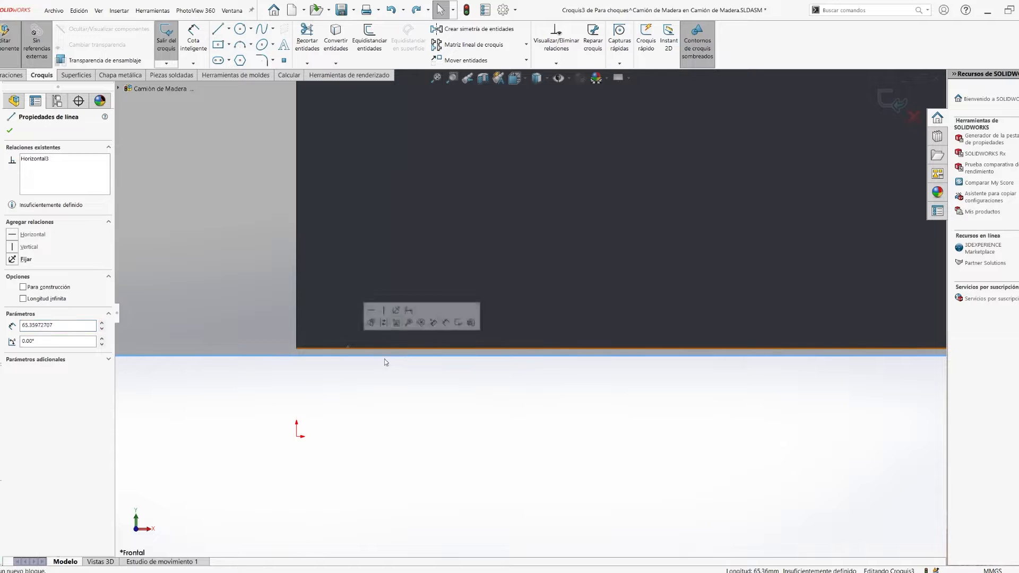
{"action": "left_click_drag", "start_coordinate": [384, 356], "coordinate": [357, 342]}
{"action": "scroll", "coordinate": [276, 346], "scroll_direction": "down", "scroll_amount": 6}
{"action": "left_click", "coordinate": [402, 359]}
{"action": "left_click", "coordinate": [540, 322]}
{"action": "left_click", "coordinate": [482, 359], "text": "ctrl"}
{"action": "left_click", "coordinate": [504, 421]}
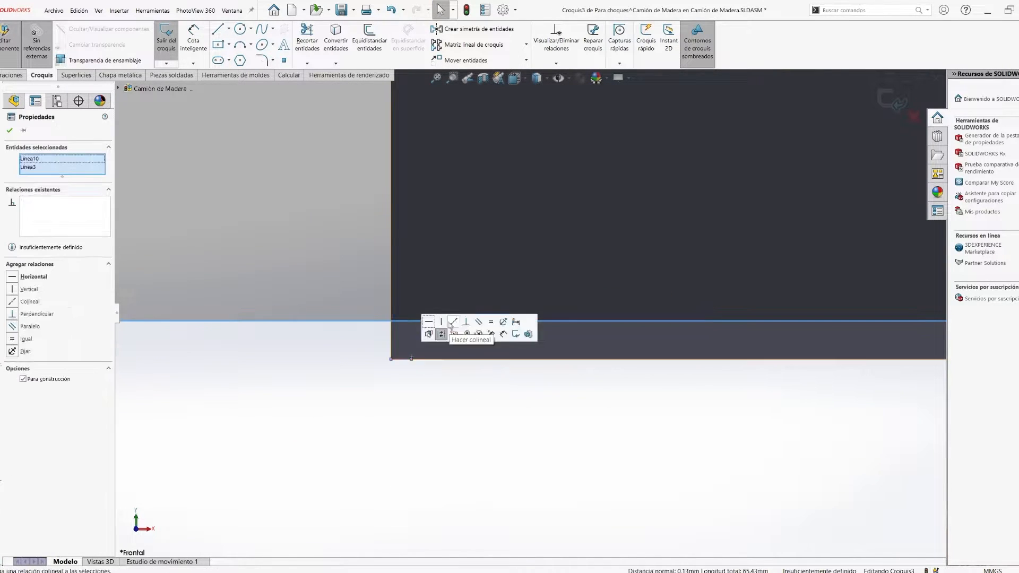
{"action": "left_click", "coordinate": [455, 323]}
{"action": "left_click", "coordinate": [419, 425]}
{"action": "left_click", "coordinate": [409, 395]}
{"action": "left_click", "coordinate": [450, 321]}
{"action": "left_click", "coordinate": [403, 359], "text": "ctrl"}
{"action": "left_click", "coordinate": [451, 321]}
{"action": "left_click", "coordinate": [397, 399]}
- Try to align the rectangle's upper edge with the step edge on the bar's end
{"action": "scroll", "coordinate": [397, 399], "scroll_direction": "up", "scroll_amount": 9}
{"action": "scroll", "coordinate": [390, 280], "scroll_direction": "down", "scroll_amount": 6}
{"action": "key", "text": "l"}
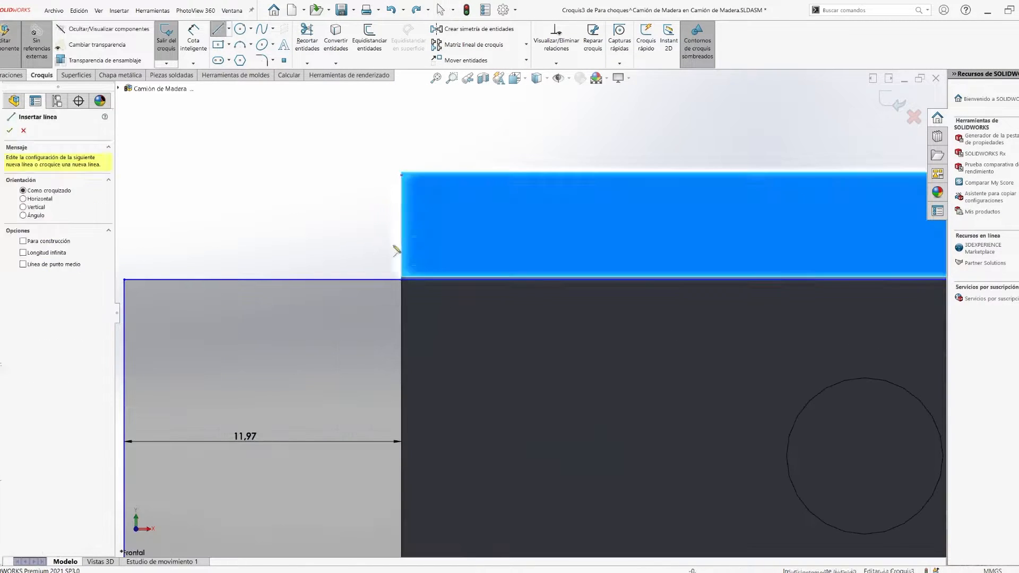
{"action": "key", "text": "Escape"}
{"action": "scroll", "coordinate": [393, 263], "scroll_direction": "down", "scroll_amount": 7}
{"action": "left_click", "coordinate": [432, 315]}
{"action": "right_click_drag", "start_coordinate": [436, 297], "coordinate": [438, 262]}
{"action": "scroll", "coordinate": [509, 313], "scroll_direction": "up", "scroll_amount": 9}
{"action": "left_click", "coordinate": [515, 248]}
{"action": "left_click", "coordinate": [414, 316]}
{"action": "left_click", "coordinate": [382, 387]}
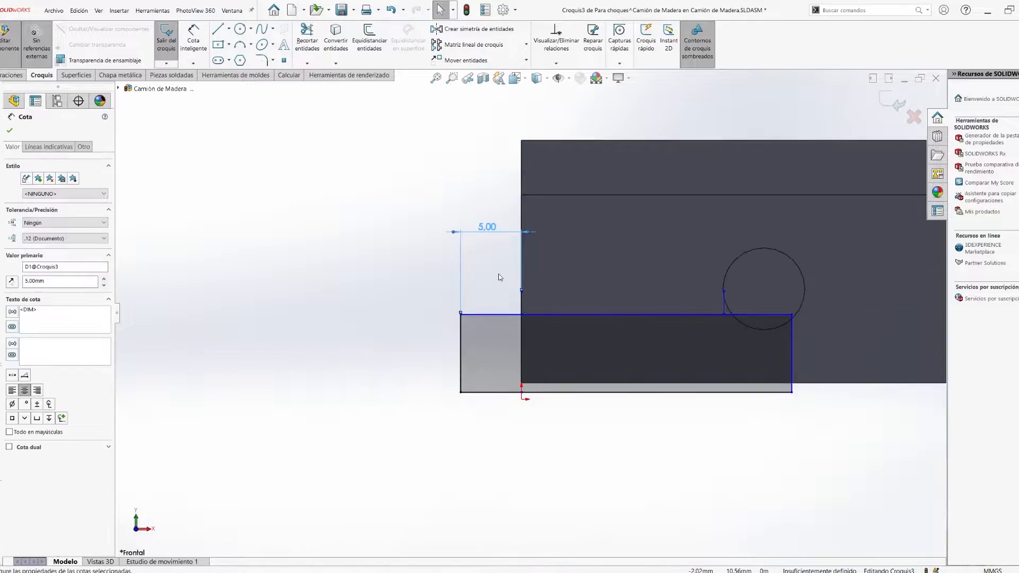
{"action": "key", "text": "ctrl+z"}
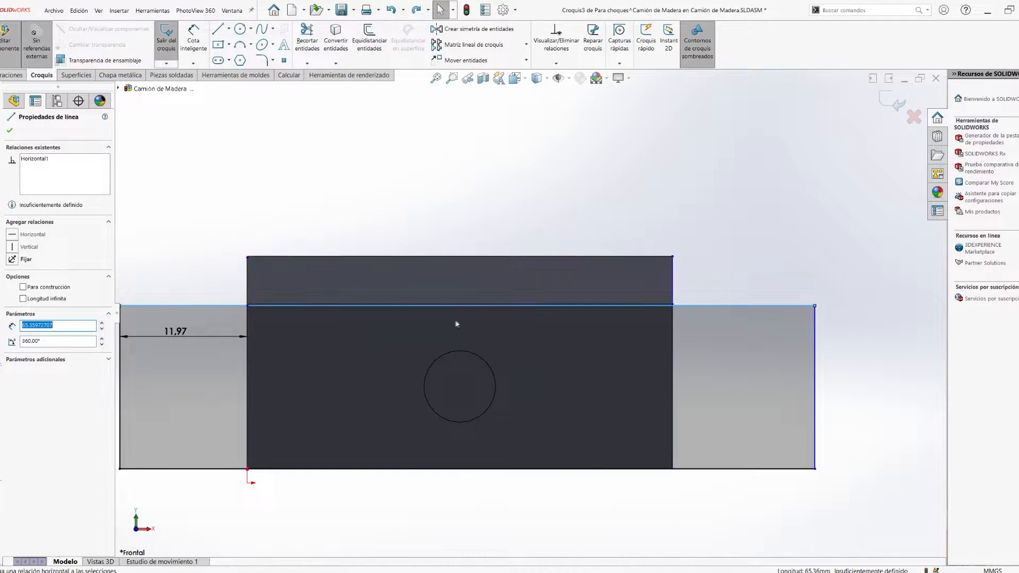
- Add a vertical centreline to the sketch and make it coincident with the centre of the end hole
{"action": "key", "text": "l"}
{"action": "scroll", "coordinate": [465, 390], "scroll_direction": "up", "scroll_amount": 2}
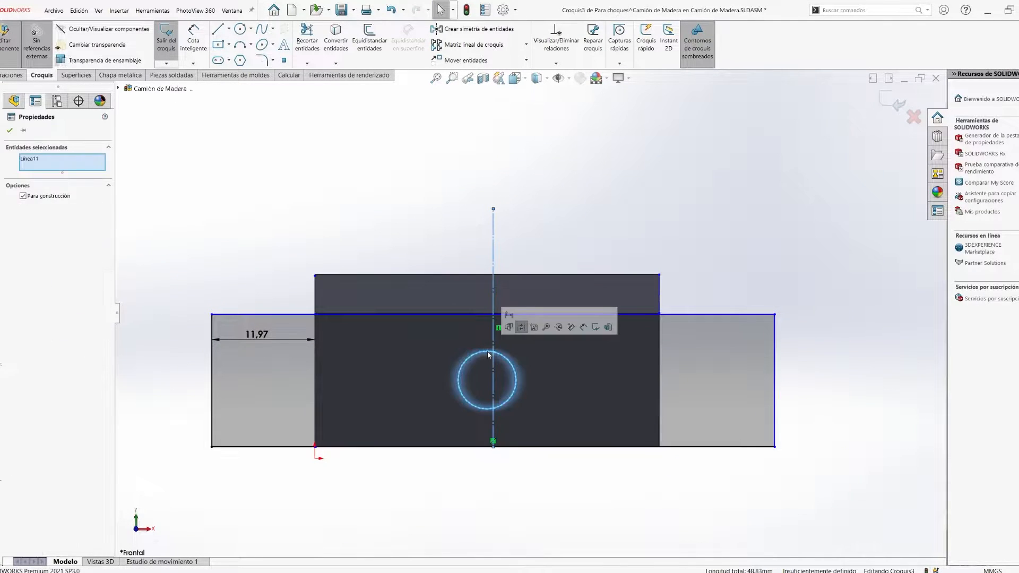
{"action": "left_click_drag", "start_coordinate": [493, 383], "coordinate": [451, 392]}
{"action": "left_click", "coordinate": [487, 380]}
{"action": "left_click", "coordinate": [515, 375]}
{"action": "key", "text": "Escape"}
{"action": "left_click", "coordinate": [450, 373]}
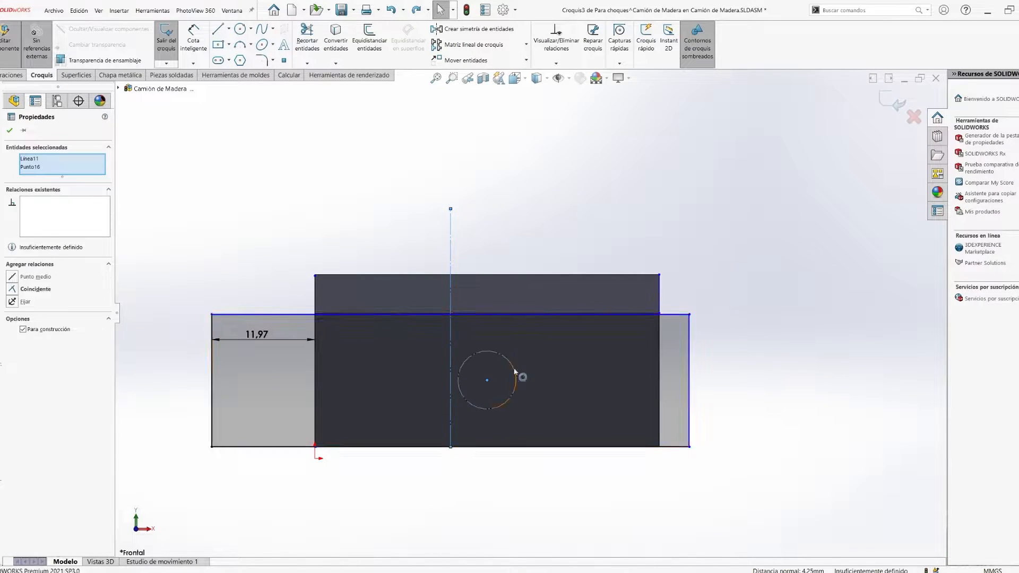
{"action": "left_click", "coordinate": [487, 381], "text": "ctrl"}
{"action": "left_click", "coordinate": [518, 366]}
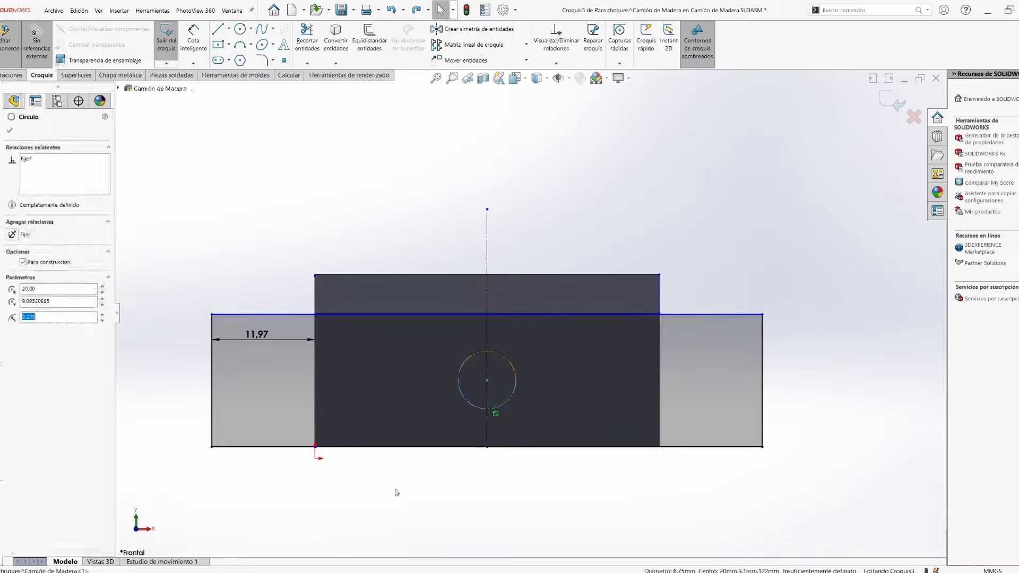
- Try to dimension the bumper outline's distance from the bar's side edge
{"action": "left_click_drag", "start_coordinate": [213, 325], "coordinate": [214, 320]}
{"action": "key", "text": "Escape"}
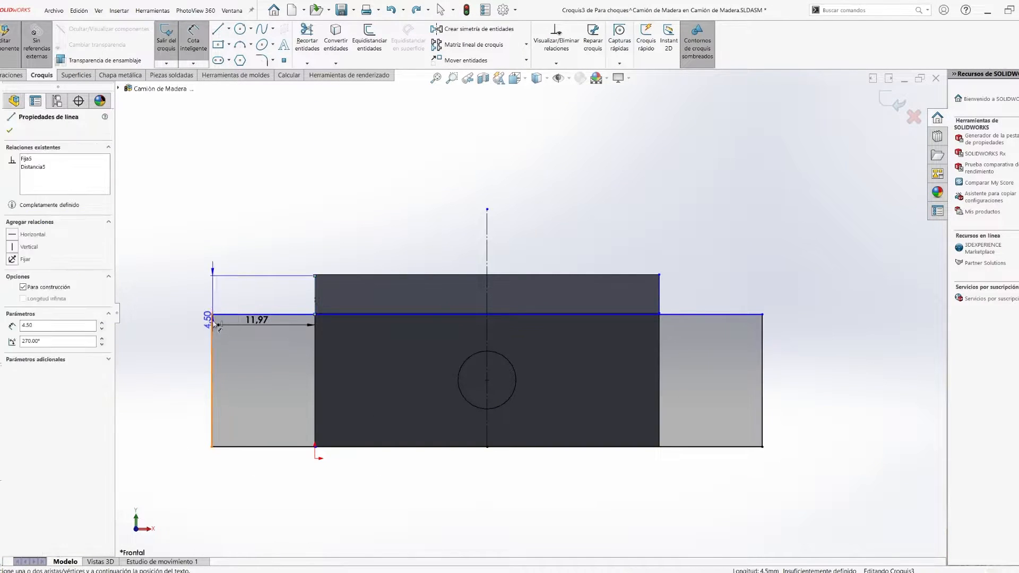
{"action": "left_click", "coordinate": [214, 289]}
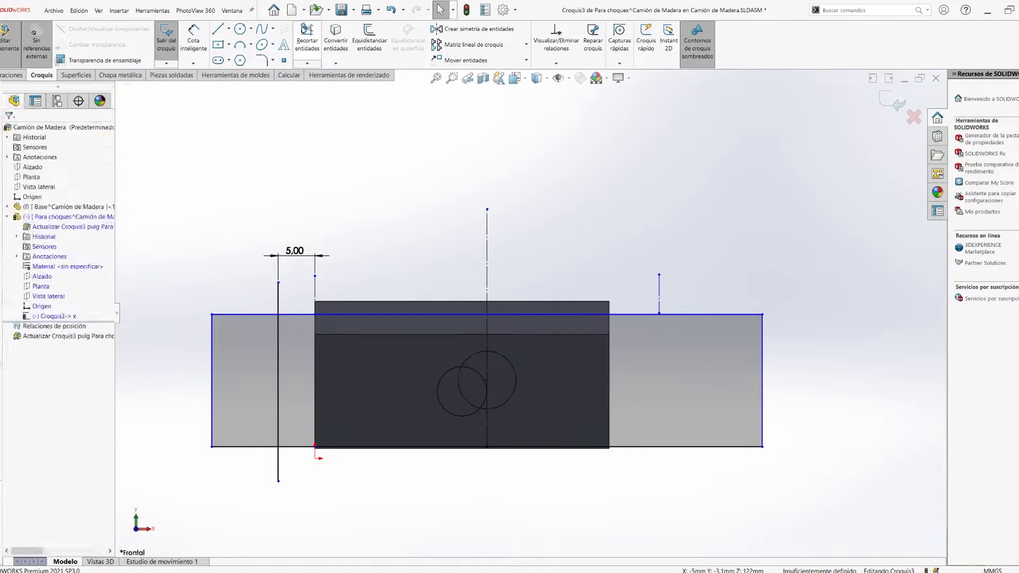
- Trim the bumper profile down to the half lying on one side of the centreline
{"action": "left_click", "coordinate": [304, 29]}
{"action": "left_click_drag", "start_coordinate": [314, 217], "coordinate": [317, 471]}
{"action": "left_click_drag", "start_coordinate": [662, 498], "coordinate": [658, 277]}
{"action": "left_click", "coordinate": [367, 335]}
{"action": "key", "text": "l"}
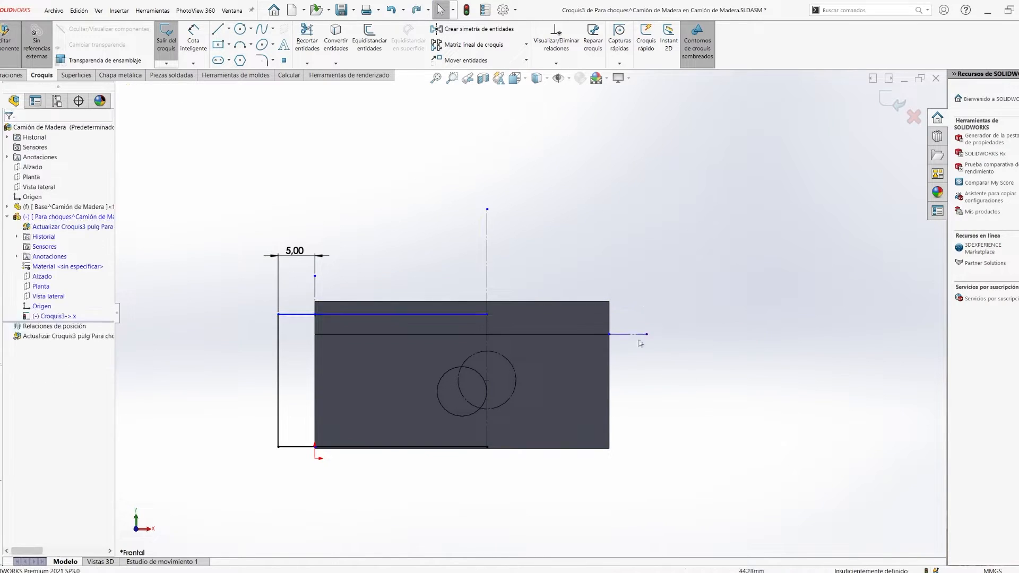
{"action": "scroll", "coordinate": [453, 471], "scroll_direction": "down", "scroll_amount": 5}
{"action": "left_click", "coordinate": [482, 407]}
{"action": "left_click", "coordinate": [485, 410], "text": "ctrl"}
{"action": "key", "text": "Escape"}
{"action": "scroll", "coordinate": [511, 306], "scroll_direction": "up", "scroll_amount": 4}
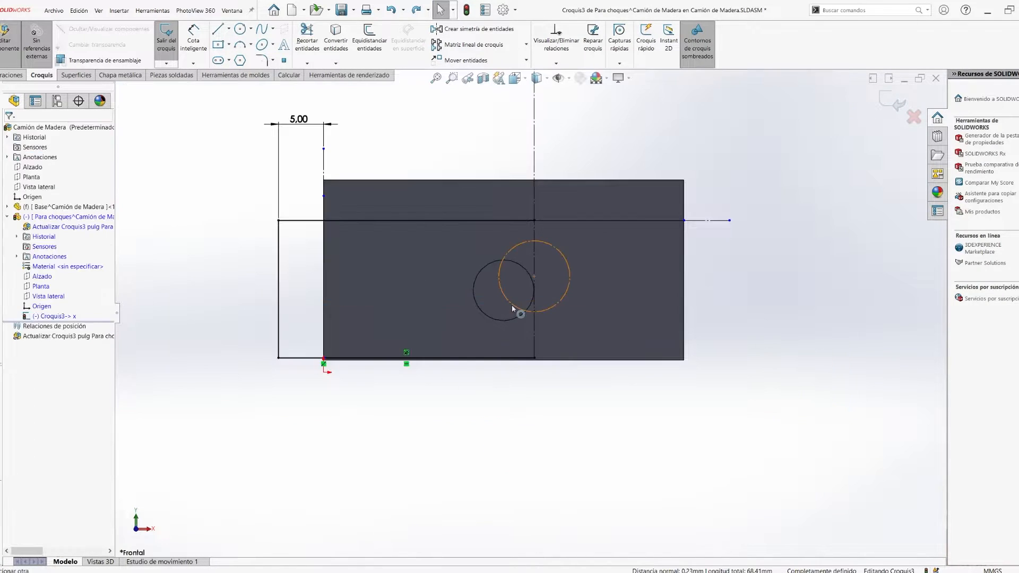
- Delete all the geometry from the bumper sketch
{"action": "scroll", "coordinate": [670, 265], "scroll_direction": "up", "scroll_amount": 4}
{"action": "left_click_drag", "start_coordinate": [627, 173], "coordinate": [322, 412]}
{"action": "key", "text": "Delete"}
{"action": "scroll", "coordinate": [479, 289], "scroll_direction": "down", "scroll_amount": 2}
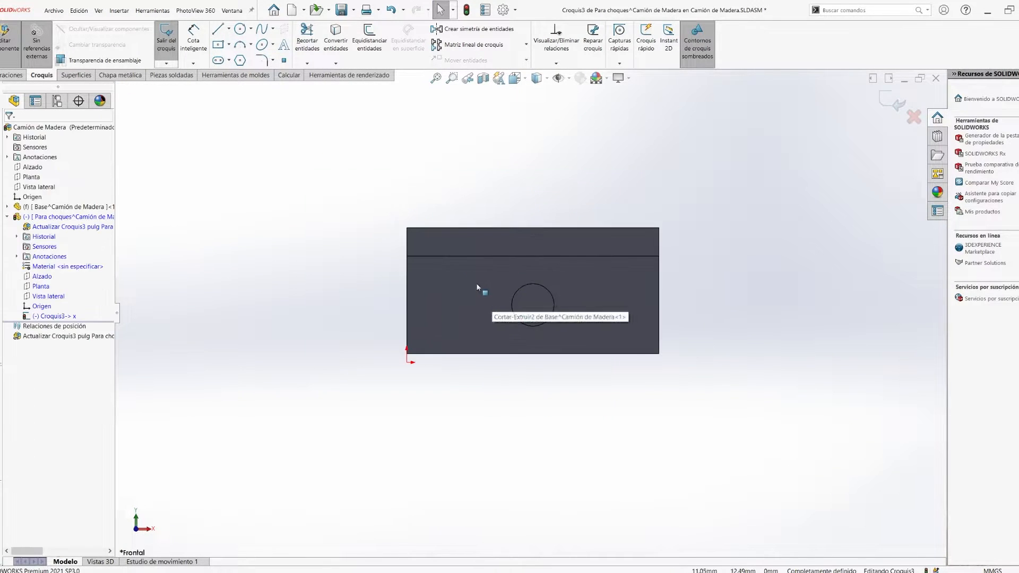
- Convert the drilled end face's outline into the sketch and draw a rectangle about 5 mm wide beside it
{"action": "left_click", "coordinate": [476, 283]}
{"action": "left_click", "coordinate": [336, 38]}
{"action": "left_click", "coordinate": [376, 259]}
{"action": "scroll", "coordinate": [395, 248], "scroll_direction": "down", "scroll_amount": 8}
{"action": "key", "text": "Escape"}
- Make the side rectangle's upper edge collinear with the step edge of the bar's end
{"action": "left_click", "coordinate": [457, 322]}
{"action": "left_click", "coordinate": [491, 306], "text": "ctrl"}
{"action": "left_click", "coordinate": [540, 268]}
{"action": "key", "text": "ctrl+z"}
{"action": "left_click", "coordinate": [501, 305], "text": "ctrl"}
{"action": "left_click", "coordinate": [452, 322]}
{"action": "left_click", "coordinate": [510, 306], "text": "ctrl"}
{"action": "left_click", "coordinate": [561, 269]}
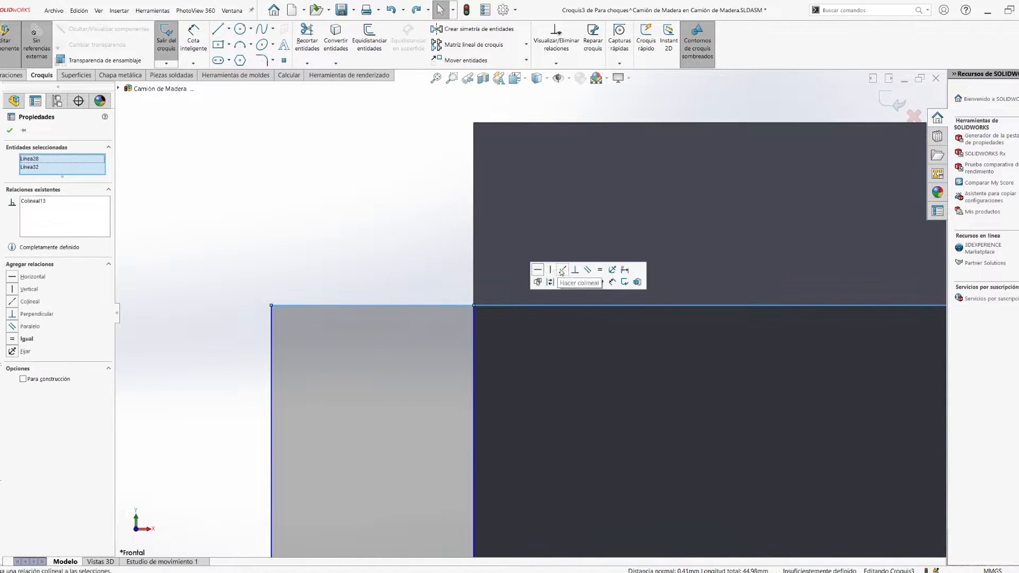
- Convert the bar's lower edge into the sketch and make the side rectangle's lower edge collinear with it
{"action": "key", "text": "Escape"}
{"action": "scroll", "coordinate": [561, 269], "scroll_direction": "up", "scroll_amount": 5}
{"action": "scroll", "coordinate": [402, 359], "scroll_direction": "down", "scroll_amount": 5}
{"action": "left_click", "coordinate": [426, 365]}
{"action": "left_click", "coordinate": [409, 348]}
{"action": "left_click", "coordinate": [400, 366]}
{"action": "mouse_move", "coordinate": [357, 348]}
{"action": "left_mouse_down"}
{"action": "mouse_move", "coordinate": [354, 364]}
{"action": "mouse_move", "coordinate": [358, 343]}
{"action": "left_mouse_up"}
{"action": "left_click", "coordinate": [407, 365]}
{"action": "left_click", "coordinate": [336, 40]}
{"action": "left_click", "coordinate": [494, 365]}
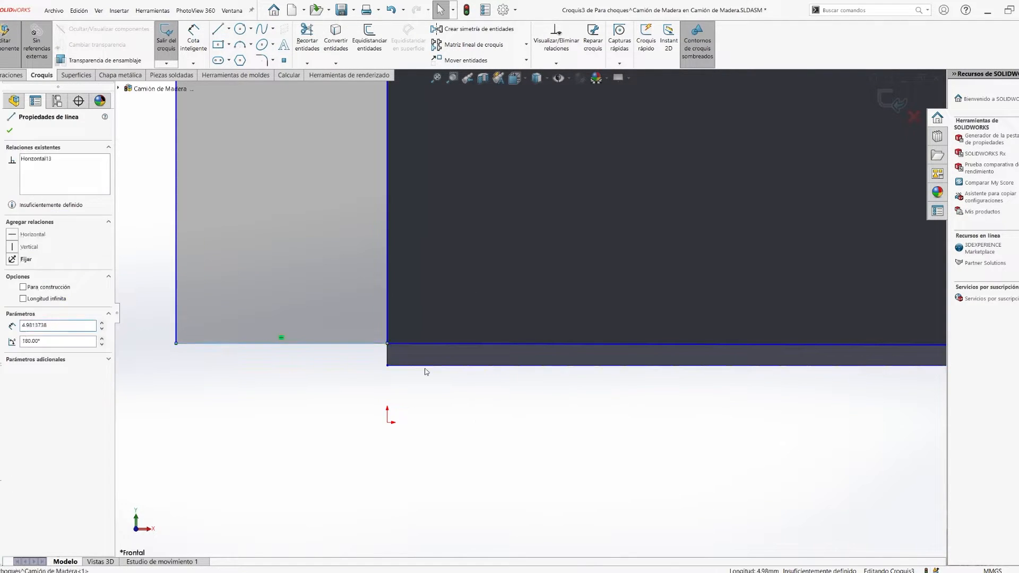
{"action": "left_click", "coordinate": [366, 345], "text": "ctrl"}
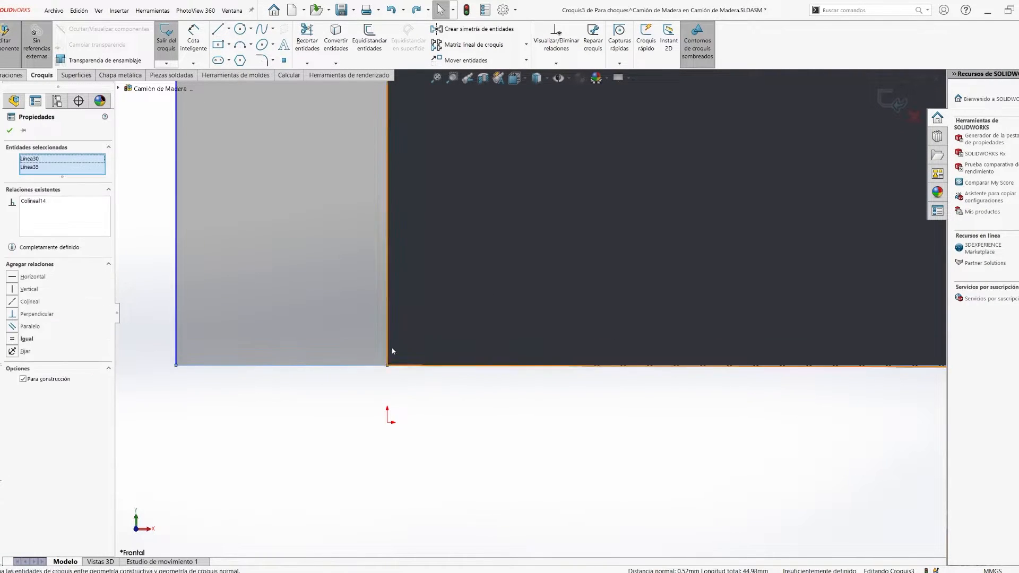
- Make the lower edge of the wide end-face outline collinear with the bar's converted lower edge
{"action": "scroll", "coordinate": [398, 380], "scroll_direction": "up", "scroll_amount": 5}
{"action": "scroll", "coordinate": [699, 371], "scroll_direction": "down", "scroll_amount": 6}
{"action": "left_click", "coordinate": [598, 274]}
{"action": "scroll", "coordinate": [483, 381], "scroll_direction": "up", "scroll_amount": 5}
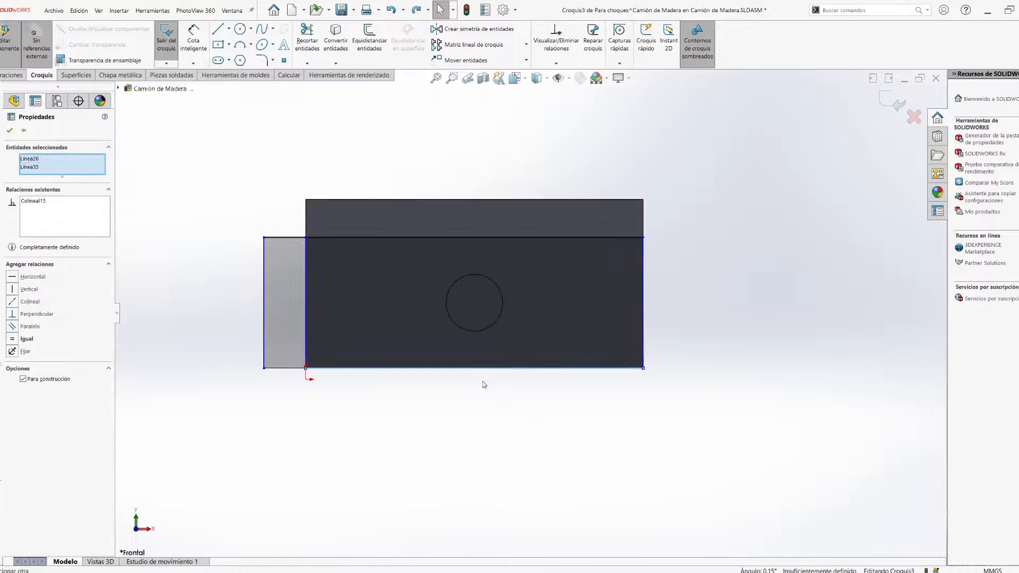
- Draw a vertical line through the end hole's centre and trim the profile's half on the side without the narrow rectangle
{"action": "left_click", "coordinate": [475, 157]}
{"action": "key", "text": "Escape"}
{"action": "left_click_drag", "start_coordinate": [474, 303], "coordinate": [479, 364]}
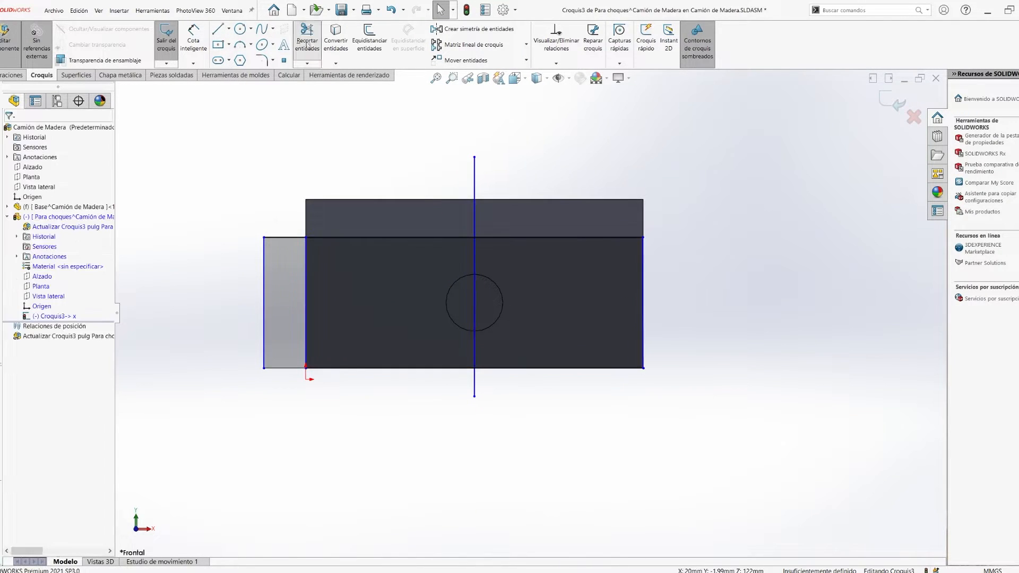
{"action": "left_click", "coordinate": [307, 43]}
{"action": "left_click_drag", "start_coordinate": [591, 220], "coordinate": [592, 398]}
{"action": "key", "text": "Escape"}
{"action": "left_click", "coordinate": [511, 240]}
- Mirror the remaining half of the bumper profile about the vertical line through the hole's centre
{"action": "left_click", "coordinate": [475, 29]}
{"action": "left_click_drag", "start_coordinate": [228, 409], "coordinate": [499, 183]}
{"action": "left_click", "coordinate": [55, 333]}
{"action": "left_click", "coordinate": [474, 308]}
{"action": "left_click", "coordinate": [10, 131]}
- Trim the leftover inner lines so the bumper profile forms a single rectangle
{"action": "left_click", "coordinate": [307, 44]}
{"action": "left_click_drag", "start_coordinate": [659, 285], "coordinate": [626, 286]}
{"action": "scroll", "coordinate": [504, 270], "scroll_direction": "up", "scroll_amount": 2}
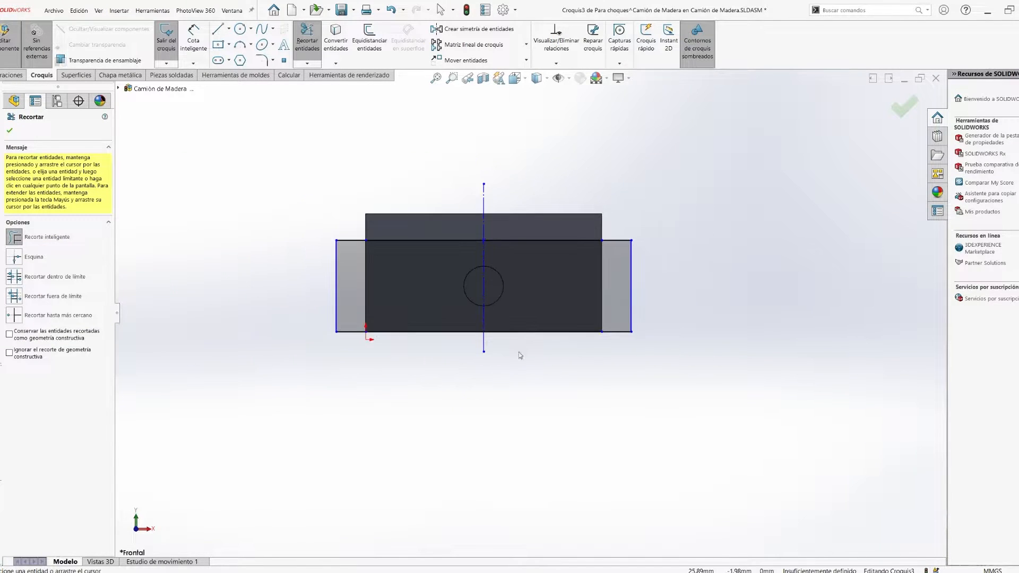
{"action": "middle_click_drag", "start_coordinate": [518, 352], "coordinate": [636, 293]}
{"action": "scroll", "coordinate": [636, 293], "scroll_direction": "down", "scroll_amount": 3}
{"action": "scroll", "coordinate": [558, 328], "scroll_direction": "up", "scroll_amount": 5}
- Extrude the bumper profile outward from the bar's end and return to editing the assembly
{"action": "key", "text": "e"}
{"action": "middle_click_drag", "start_coordinate": [557, 328], "coordinate": [629, 383]}
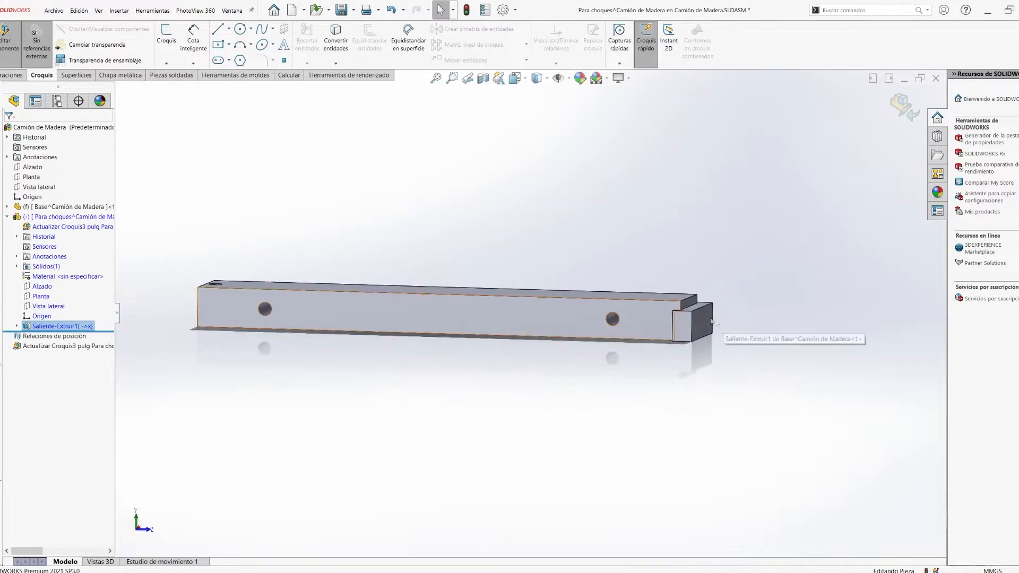
{"action": "key", "text": "e"}
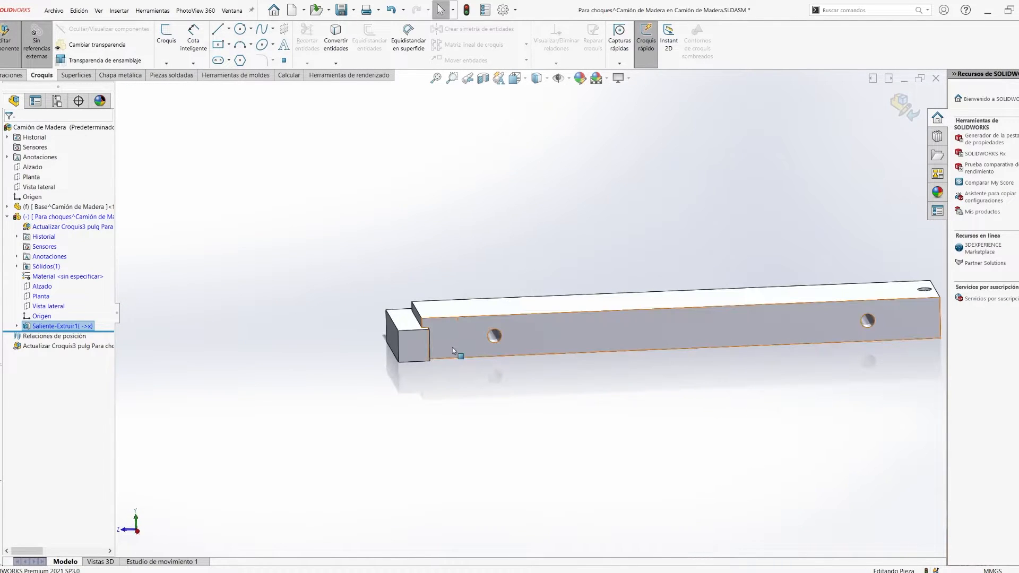
{"action": "scroll", "coordinate": [452, 347], "scroll_direction": "up", "scroll_amount": 4}
{"action": "left_click_drag", "start_coordinate": [387, 321], "coordinate": [254, 320]}
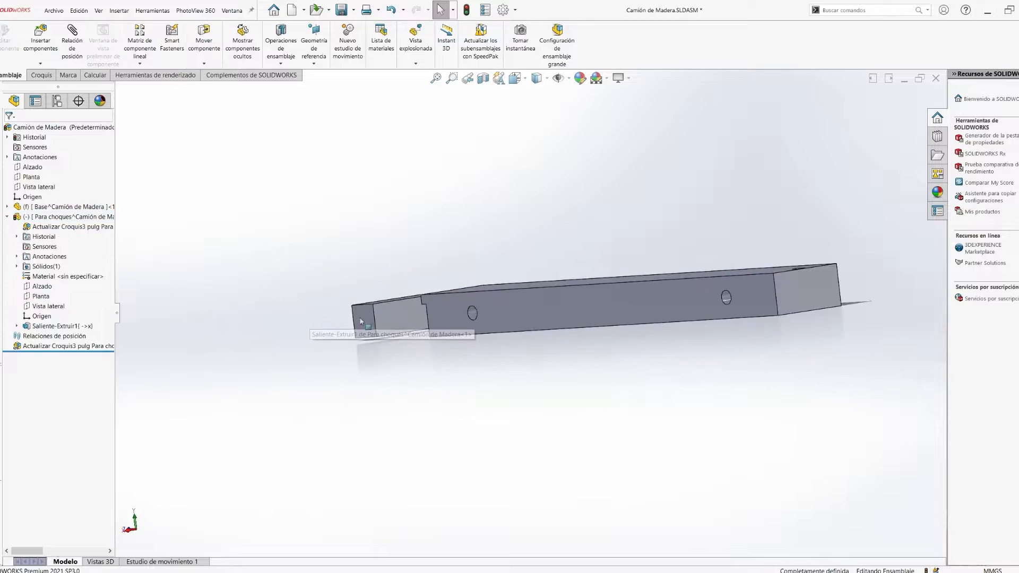
- Move the bumper away from the base bar and start a sketch on the bumper face that faces the bar
{"action": "left_click_drag", "start_coordinate": [384, 323], "coordinate": [281, 213]}
{"action": "key", "text": "s"}
{"action": "right_click_drag", "start_coordinate": [535, 329], "coordinate": [579, 329]}
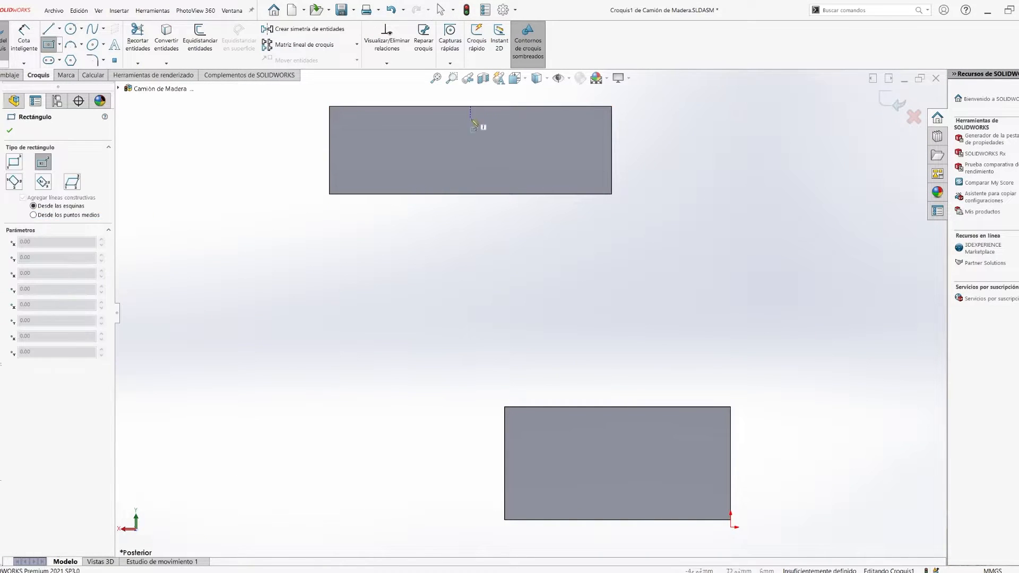
- Sketch a vertical centreline between the long edges' midpoints and a circle about 6.5 mm in diameter at its middle
{"action": "key", "text": "l"}
{"action": "left_click", "coordinate": [470, 194]}
{"action": "left_click", "coordinate": [470, 106]}
{"action": "key", "text": "Escape"}
{"action": "left_click", "coordinate": [471, 151]}
{"action": "left_click", "coordinate": [498, 123]}
{"action": "right_click_drag", "start_coordinate": [490, 199], "coordinate": [531, 199]}
{"action": "left_click", "coordinate": [471, 151]}
{"action": "mouse_move", "coordinate": [509, 159]}
{"action": "right_mouse_down"}
{"action": "mouse_move", "coordinate": [509, 199]}
{"action": "mouse_move", "coordinate": [501, 131]}
{"action": "right_mouse_up"}
- Set the diameter of the circle on the bumper's face to 6.72 mm
{"action": "left_click", "coordinate": [487, 157]}
{"action": "left_click", "coordinate": [660, 116]}
{"action": "type", "text": "6.72"}
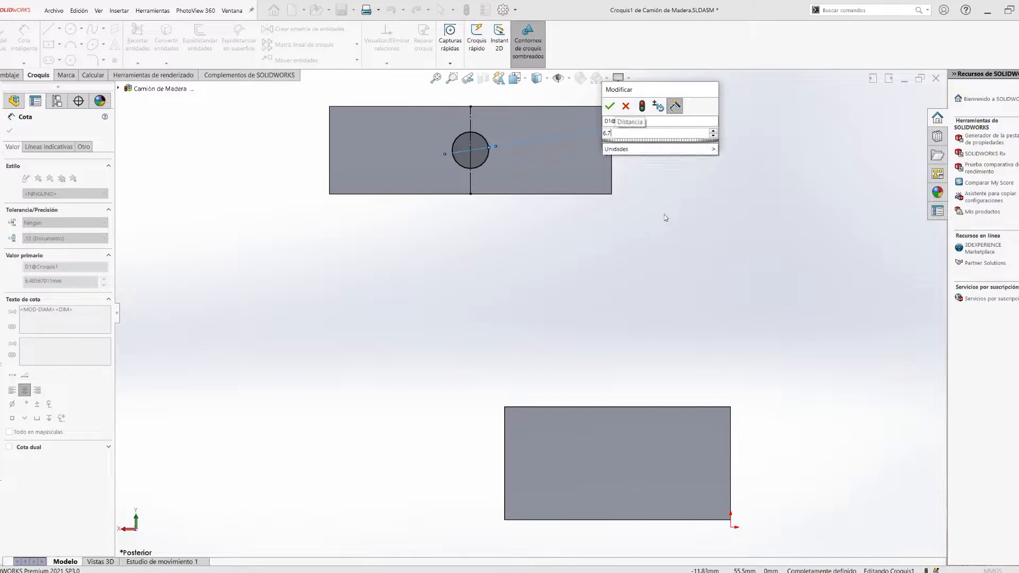
{"action": "key", "text": "Return"}
{"action": "scroll", "coordinate": [546, 257], "scroll_direction": "up", "scroll_amount": 1}
{"action": "key", "text": "Escape"}
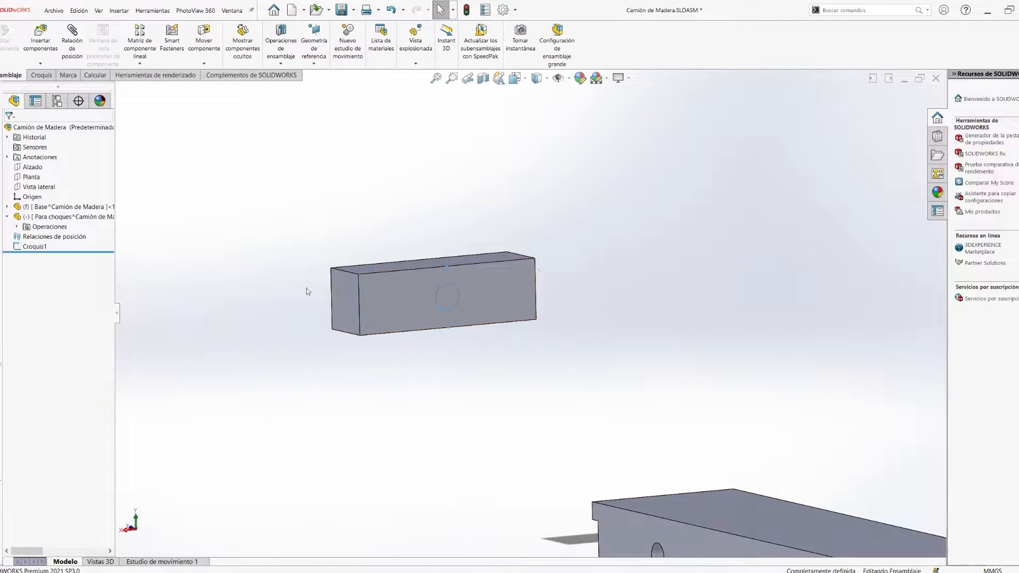
- Extrude the circle on the bumper's inner face 6 mm to form a round peg
{"action": "left_click", "coordinate": [447, 298]}
{"action": "left_click", "coordinate": [444, 276]}
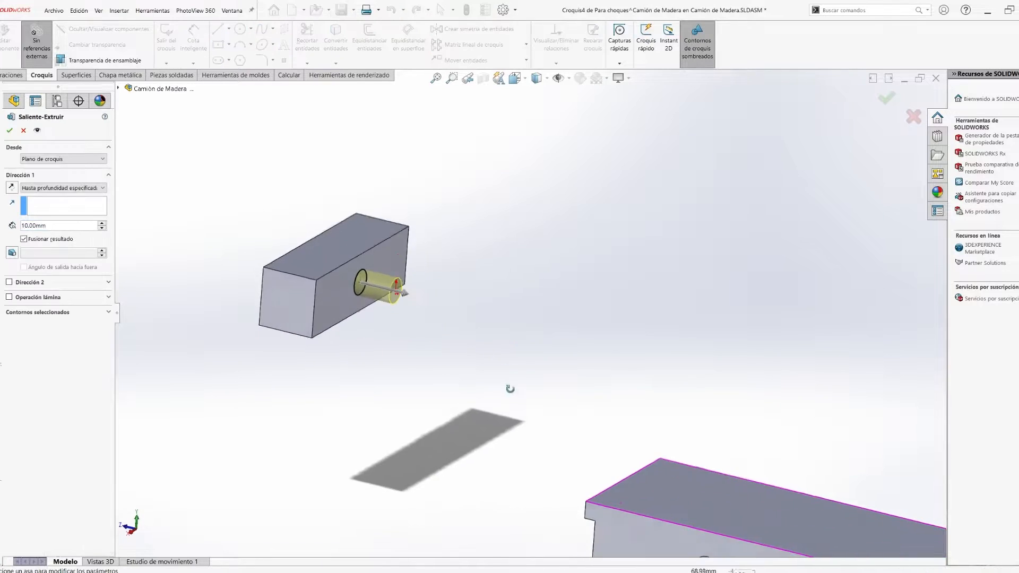
{"action": "type", "text": "6"}
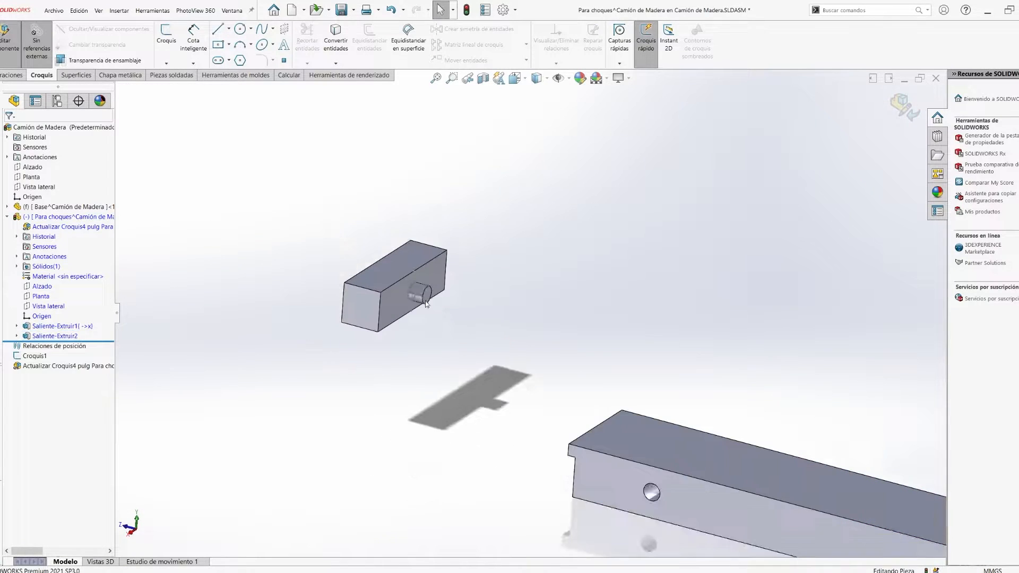
{"action": "scroll", "coordinate": [583, 319], "scroll_direction": "down", "scroll_amount": 5}
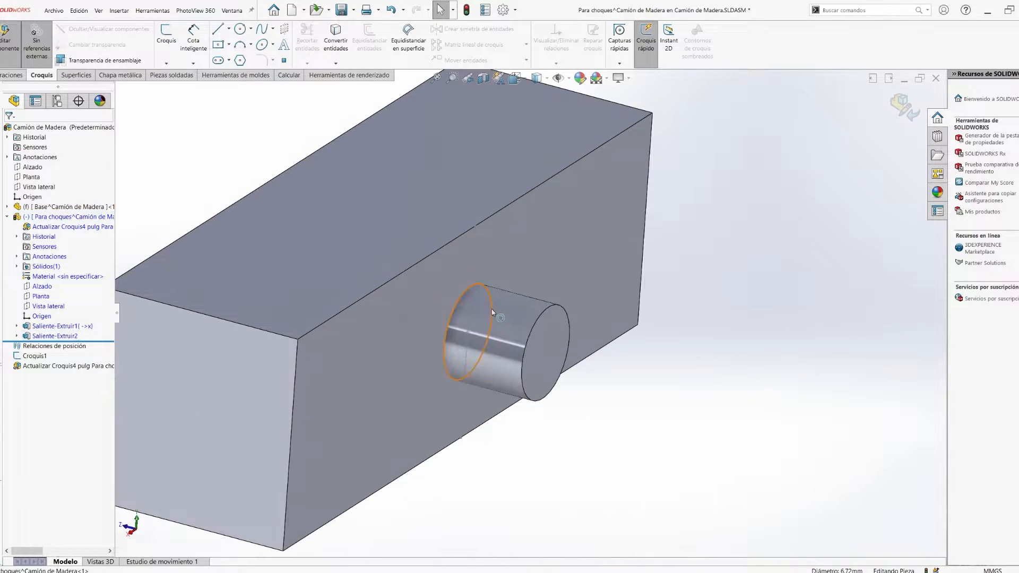
{"action": "scroll", "coordinate": [614, 380], "scroll_direction": "up", "scroll_amount": 5}
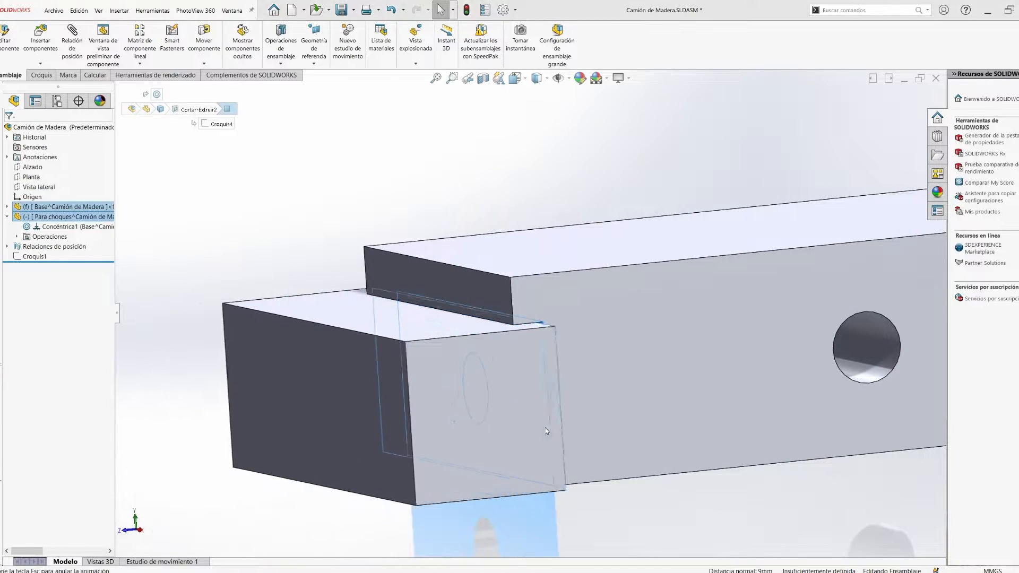
- Section the assembly parallel to the Vista lateral plane through the bumper's peg, examine its fit in the bar, and discard the section
{"action": "left_click", "coordinate": [52, 326]}
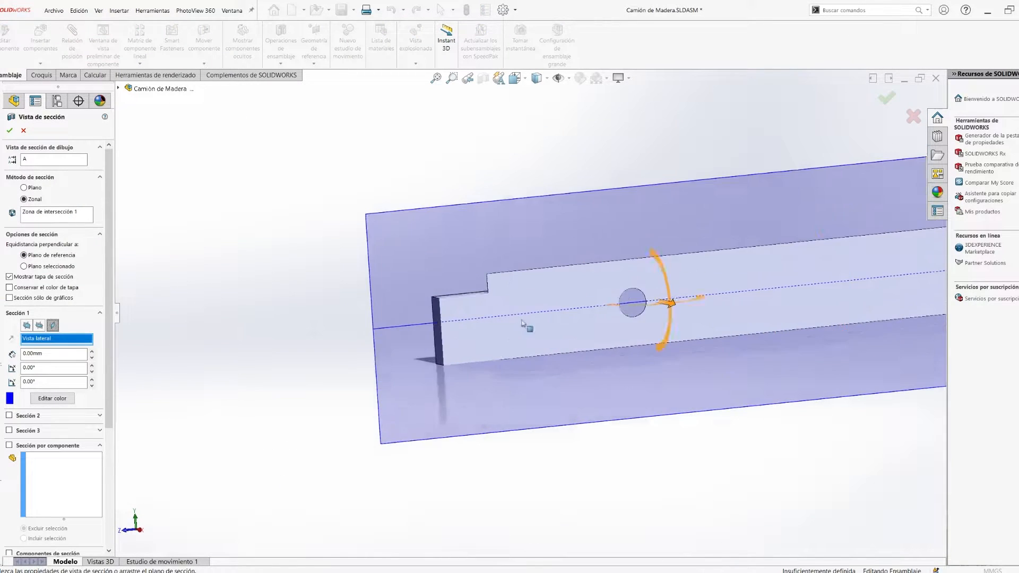
{"action": "left_click_drag", "start_coordinate": [659, 287], "coordinate": [939, 318]}
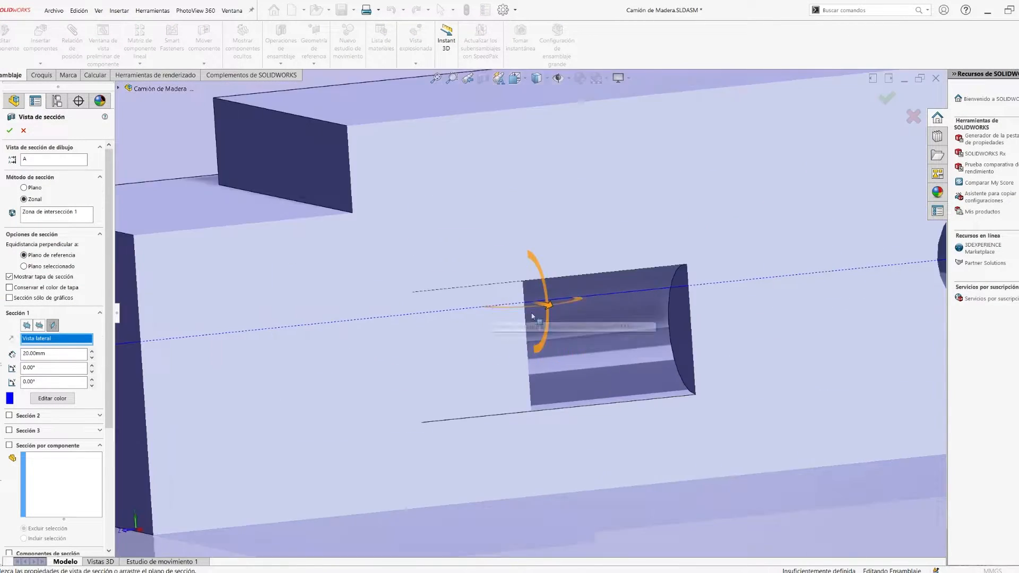
{"action": "middle_click_drag", "start_coordinate": [532, 316], "coordinate": [605, 348]}
{"action": "scroll", "coordinate": [604, 348], "scroll_direction": "down", "scroll_amount": 5}
{"action": "scroll", "coordinate": [605, 348], "scroll_direction": "up", "scroll_amount": 5}
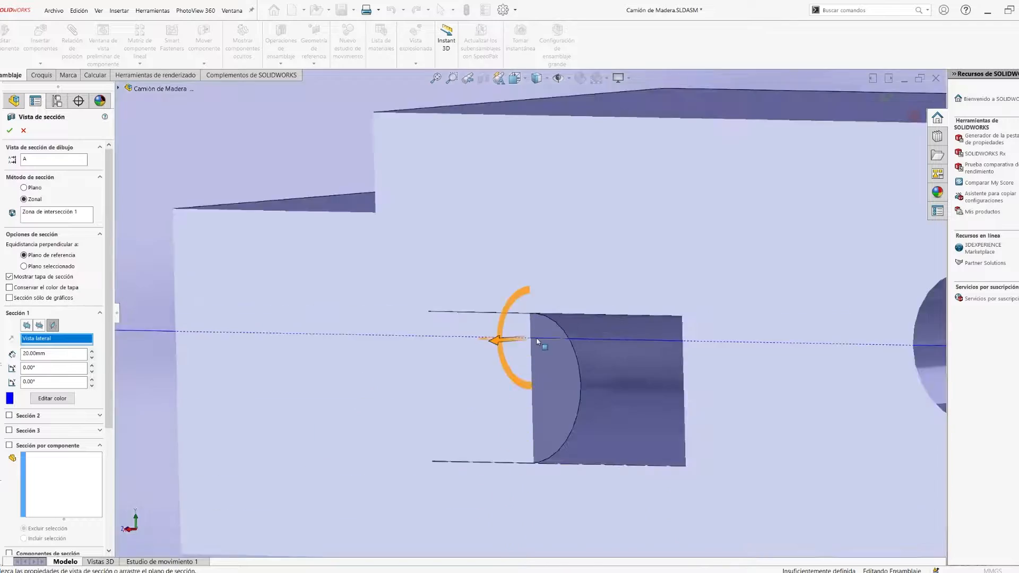
{"action": "scroll", "coordinate": [539, 341], "scroll_direction": "up", "scroll_amount": 10}
{"action": "middle_click_drag", "start_coordinate": [540, 341], "coordinate": [594, 329]}
{"action": "left_click_drag", "start_coordinate": [656, 324], "coordinate": [566, 332]}
{"action": "left_click", "coordinate": [914, 116]}
{"action": "middle_click_drag", "start_coordinate": [456, 361], "coordinate": [610, 394]}
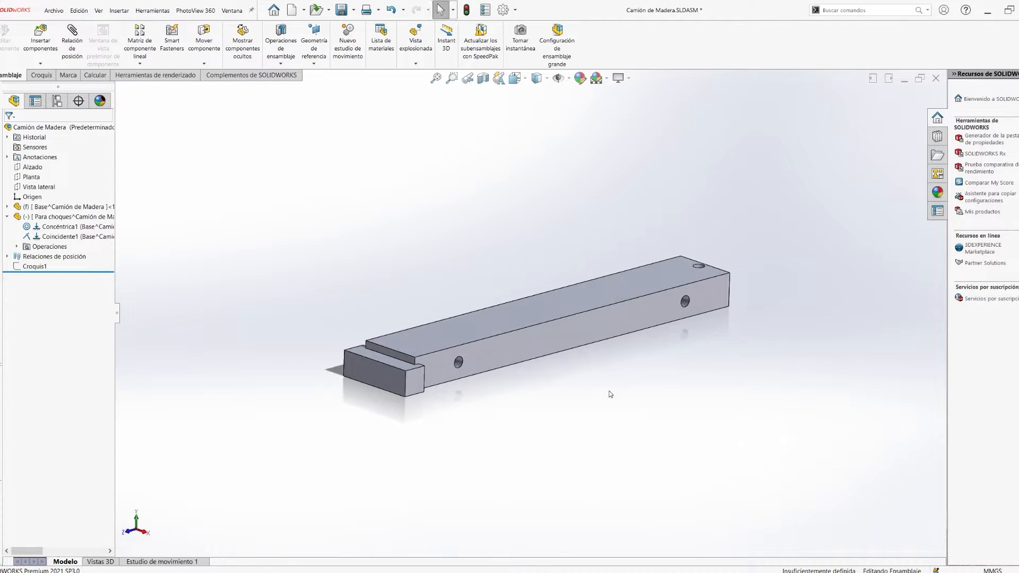
- Fix the bumper component in place in the assembly
{"action": "left_click", "coordinate": [7, 216]}
{"action": "right_click", "coordinate": [52, 216]}
{"action": "left_click", "coordinate": [74, 317]}
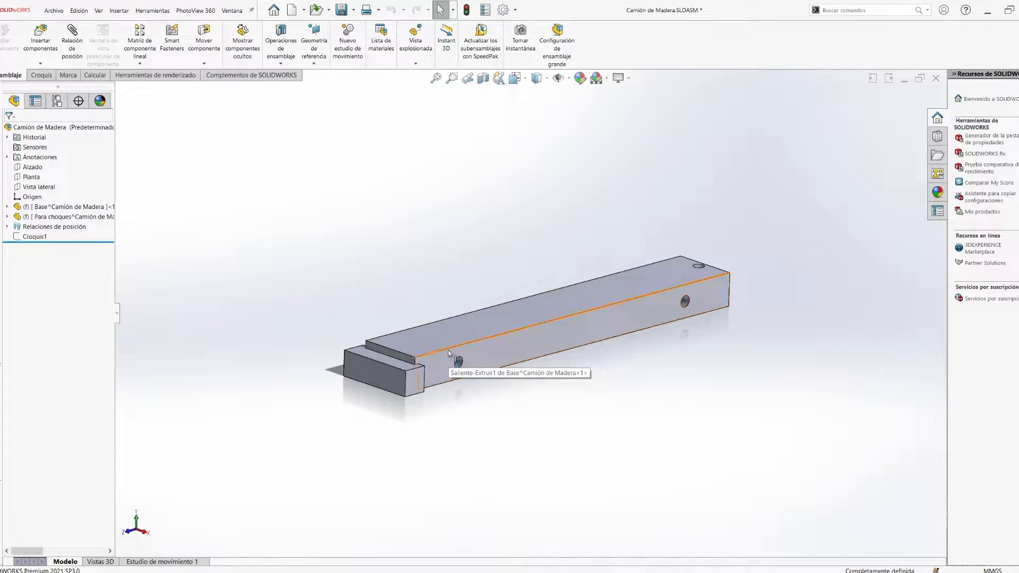
- Insert a new part on the Alzado plane and return to editing the assembly
{"action": "scroll", "coordinate": [447, 349], "scroll_direction": "down", "scroll_amount": 3}
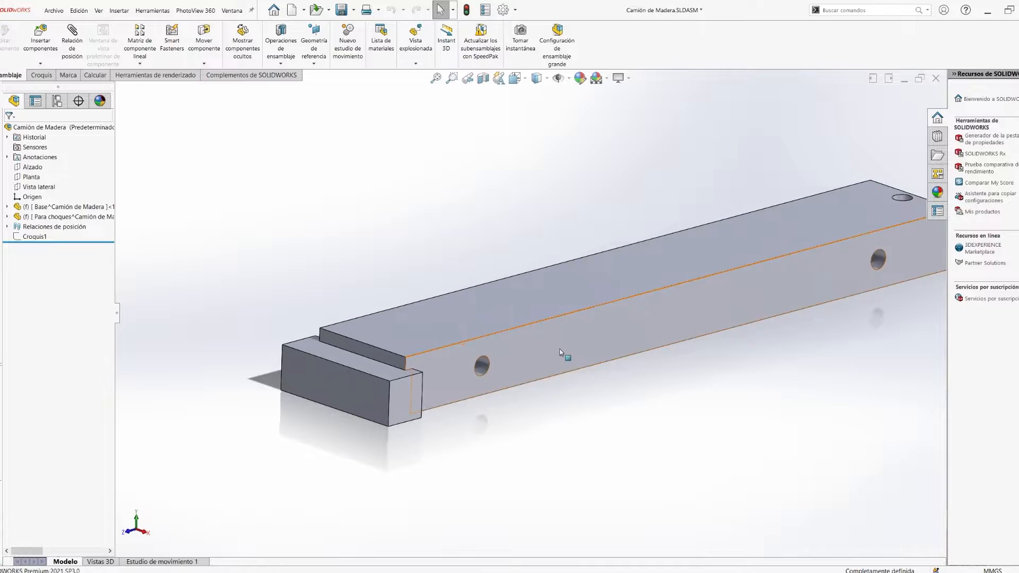
{"action": "left_click", "coordinate": [41, 64]}
{"action": "left_click", "coordinate": [51, 86]}
{"action": "left_click", "coordinate": [32, 167]}
{"action": "left_click", "coordinate": [904, 107]}
{"action": "left_click", "coordinate": [904, 107]}
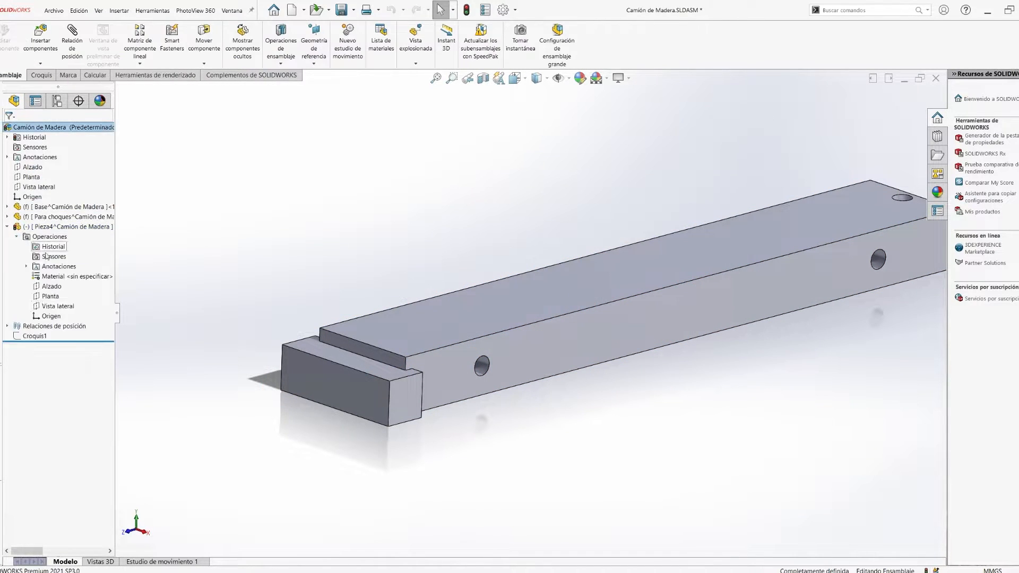
{"action": "left_click", "coordinate": [46, 316]}
{"action": "mouse_move", "coordinate": [541, 382]}
{"action": "middle_mouse_down"}
{"action": "mouse_move", "coordinate": [504, 324]}
{"action": "mouse_move", "coordinate": [552, 395]}
{"action": "middle_mouse_up"}
{"action": "left_click", "coordinate": [521, 360]}
- Edit the new part and create a plane midway between the bar's two long side faces, named plano medio
{"action": "left_click", "coordinate": [67, 228]}
{"action": "left_click", "coordinate": [85, 202]}
{"action": "left_click", "coordinate": [631, 57]}
{"action": "left_click", "coordinate": [637, 73]}
{"action": "left_click", "coordinate": [508, 362]}
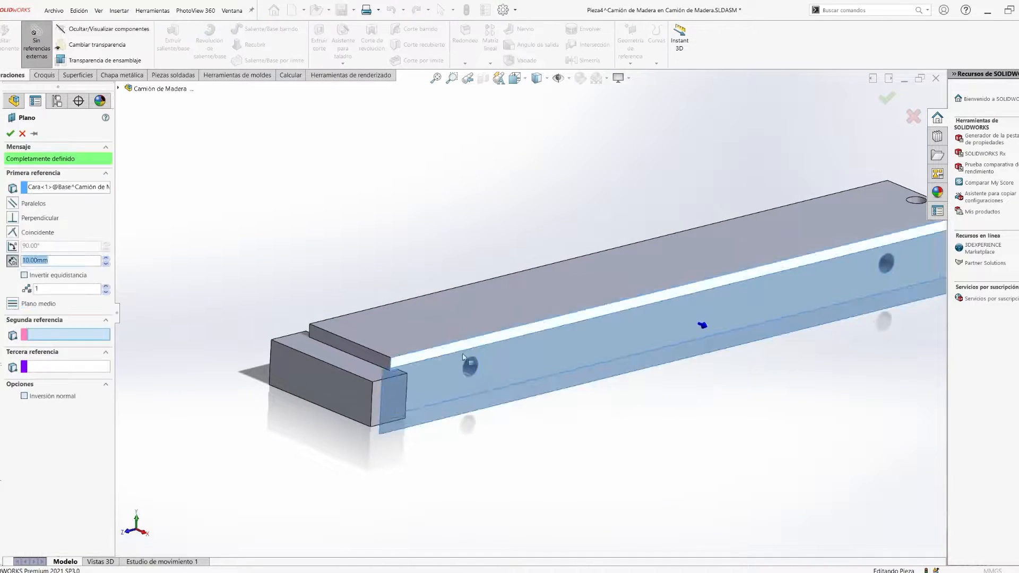
{"action": "middle_click_drag", "start_coordinate": [509, 362], "coordinate": [637, 361]}
{"action": "left_click", "coordinate": [610, 339]}
{"action": "middle_click_drag", "start_coordinate": [611, 340], "coordinate": [525, 350]}
{"action": "left_click", "coordinate": [8, 133]}
{"action": "key", "text": "Return"}
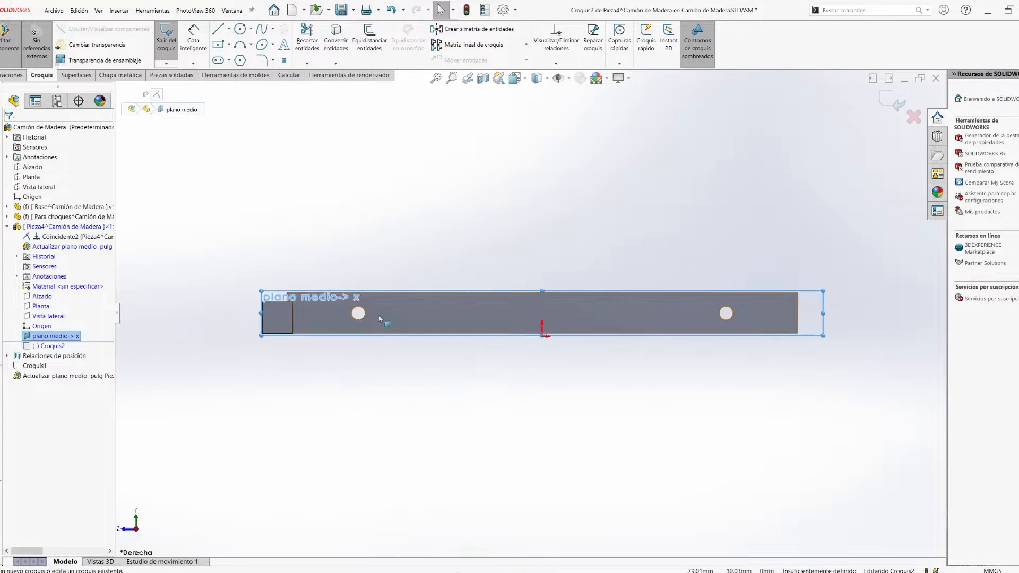
- Start a sketch on plano medio and offset the edge of the bar's front side hole 0.20 mm inward
{"action": "left_click", "coordinate": [444, 318]}
{"action": "scroll", "coordinate": [467, 308], "scroll_direction": "down", "scroll_amount": 5}
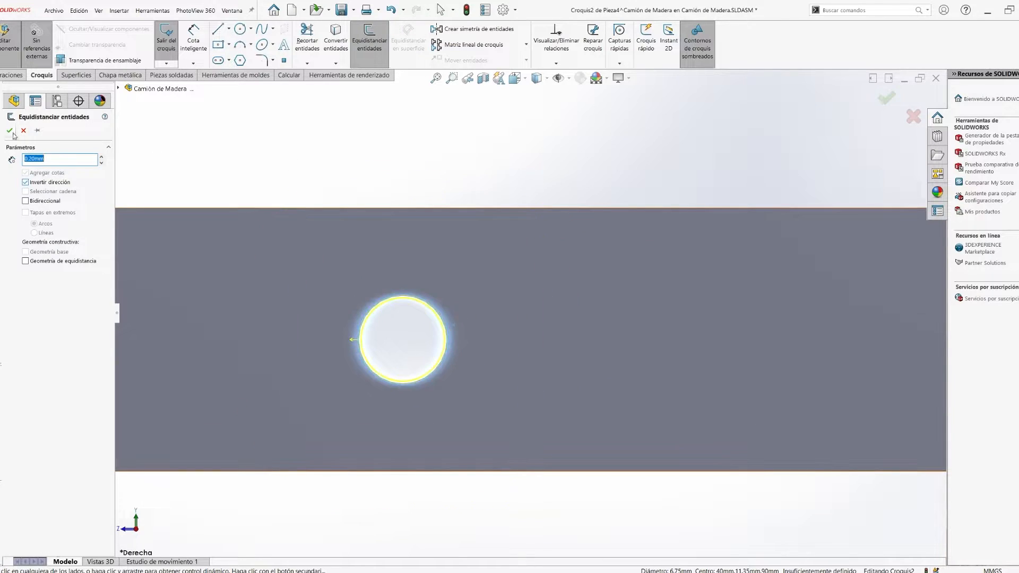
{"action": "left_click", "coordinate": [10, 131]}
{"action": "scroll", "coordinate": [478, 324], "scroll_direction": "up", "scroll_amount": 5}
{"action": "middle_click_drag", "start_coordinate": [488, 324], "coordinate": [560, 361]}
- Extrude the offset circle symmetrically about the mid-plane so the axle protrudes from both sides of the bar
{"action": "key", "text": "e"}
{"action": "left_click", "coordinate": [74, 158]}
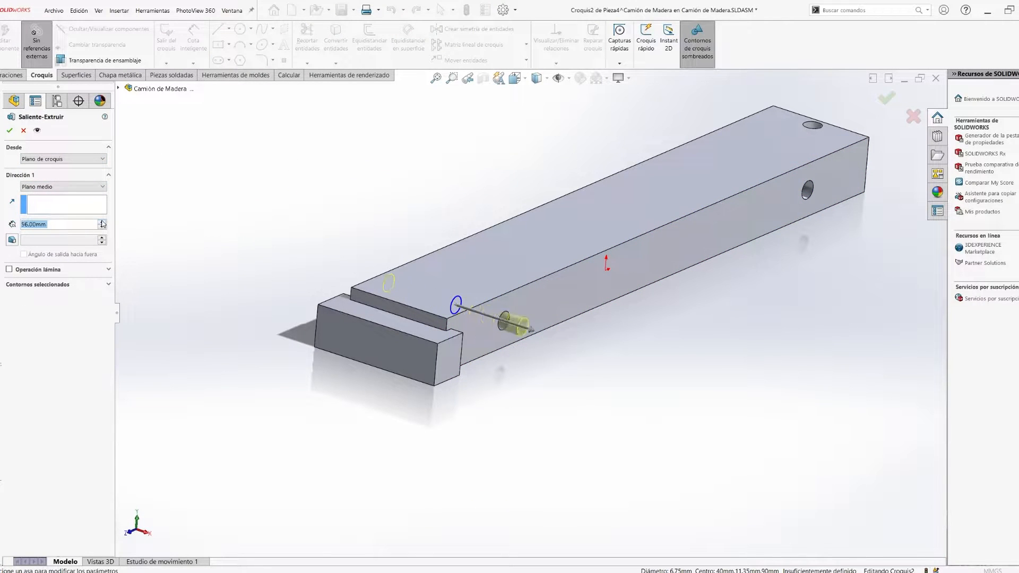
{"action": "left_click", "coordinate": [102, 221]}
{"action": "scroll", "coordinate": [537, 318], "scroll_direction": "down", "scroll_amount": 3}
{"action": "middle_click_drag", "start_coordinate": [538, 317], "coordinate": [571, 305]}
{"action": "key", "text": "Return"}
{"action": "scroll", "coordinate": [567, 313], "scroll_direction": "up", "scroll_amount": 3}
{"action": "middle_click_drag", "start_coordinate": [587, 351], "coordinate": [539, 401]}
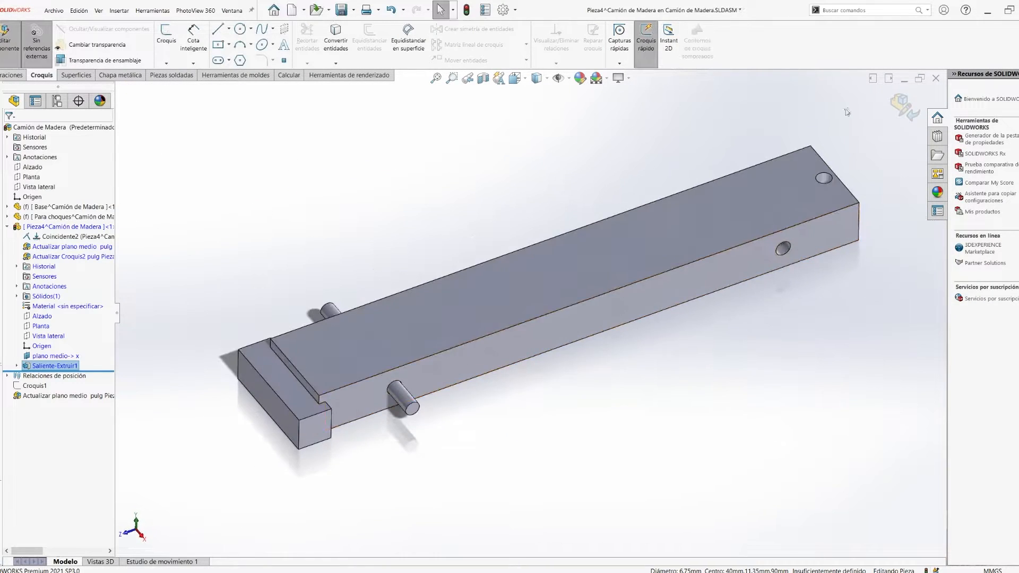
- Return to editing the assembly, rebuild it, and rename the axle part as Eje
{"action": "left_click", "coordinate": [904, 107]}
{"action": "left_click", "coordinate": [467, 13]}
{"action": "left_click", "coordinate": [71, 228]}
{"action": "key", "text": "F2"}
{"action": "type", "text": "Eje"}
{"action": "key", "text": "Return"}
- Copy the axle and mate the copy concentric with the bar's rear side hole
{"action": "left_click", "coordinate": [405, 397]}
{"action": "left_click_drag", "start_coordinate": [404, 397], "coordinate": [539, 209], "text": "ctrl"}
{"action": "left_click", "coordinate": [534, 201]}
{"action": "left_click", "coordinate": [783, 248], "text": "ctrl"}
{"action": "left_click", "coordinate": [846, 245]}
- Mate the rear axle's end face coincident with the front axle's end face and fix the rear axle in place
{"action": "left_click_drag", "start_coordinate": [788, 251], "coordinate": [796, 264]}
{"action": "left_click", "coordinate": [798, 267]}
{"action": "left_click", "coordinate": [414, 409], "text": "ctrl"}
{"action": "left_click", "coordinate": [451, 412]}
{"action": "middle_click_drag", "start_coordinate": [628, 440], "coordinate": [664, 360]}
{"action": "right_click", "coordinate": [80, 237]}
{"action": "left_click", "coordinate": [106, 340]}
- Insert a new part for the wheel and open it for editing
{"action": "left_click", "coordinate": [53, 84]}
{"action": "left_click", "coordinate": [566, 201]}
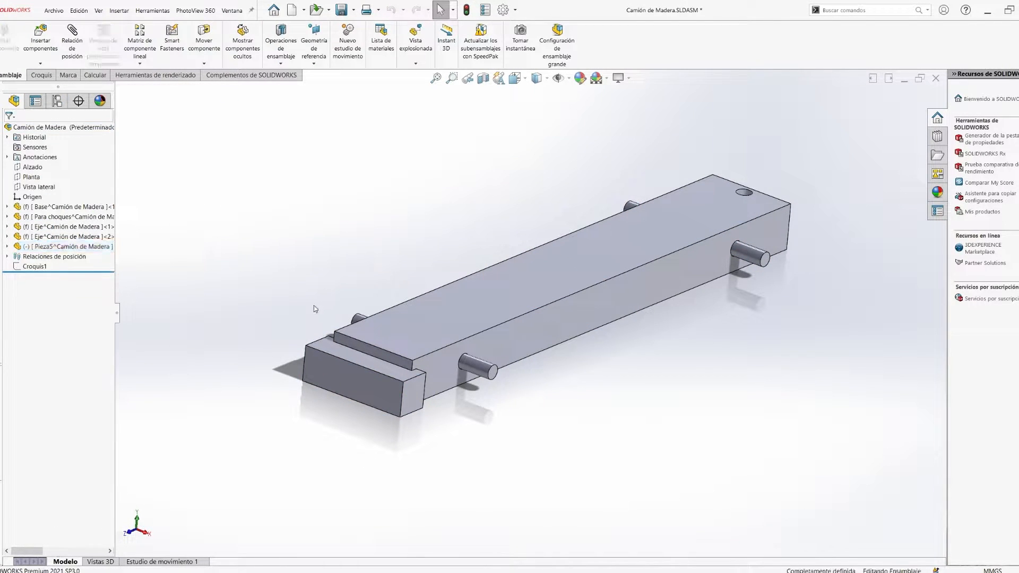
{"action": "right_click", "coordinate": [67, 248]}
{"action": "left_click", "coordinate": [74, 225]}
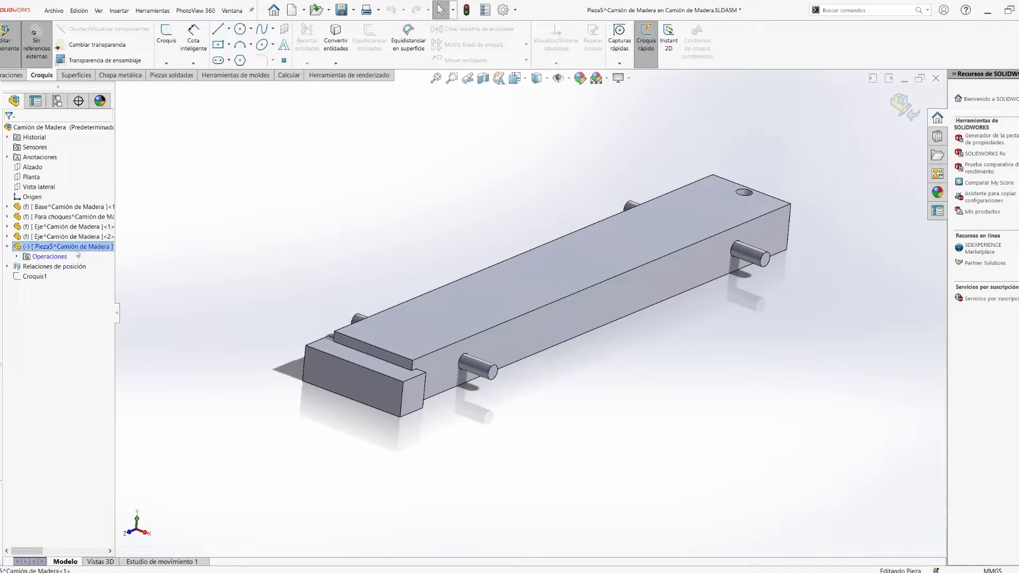
- Start a sketch on the front axle's end face and draw a concentric circle about 41 mm in diameter
{"action": "middle_click_drag", "start_coordinate": [523, 419], "coordinate": [494, 375]}
{"action": "key", "text": "ctrl+4"}
{"action": "scroll", "coordinate": [372, 319], "scroll_direction": "down", "scroll_amount": 7}
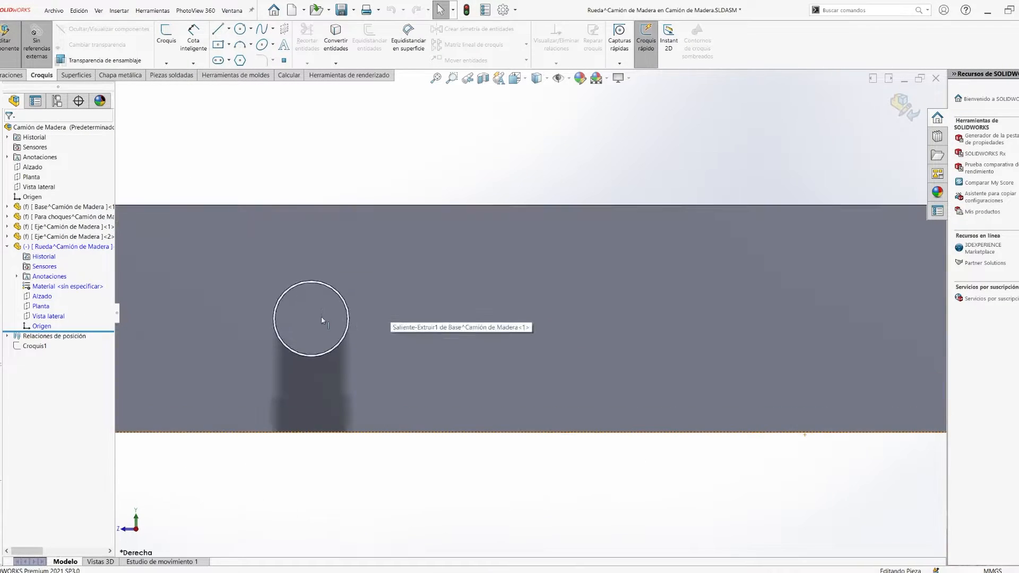
{"action": "left_click", "coordinate": [321, 320]}
{"action": "left_click", "coordinate": [351, 286]}
{"action": "scroll", "coordinate": [419, 346], "scroll_direction": "up", "scroll_amount": 4}
{"action": "left_click", "coordinate": [240, 29]}
{"action": "scroll", "coordinate": [414, 319], "scroll_direction": "down", "scroll_amount": 2}
{"action": "scroll", "coordinate": [534, 312], "scroll_direction": "up", "scroll_amount": 2}
{"action": "left_click", "coordinate": [432, 312]}
{"action": "left_click", "coordinate": [467, 473]}
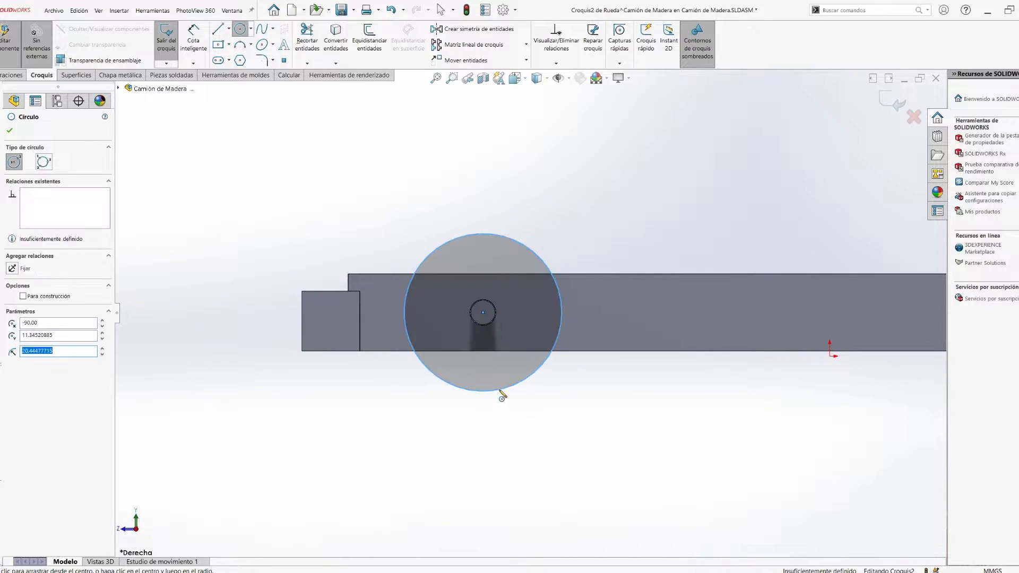
- Set the wheel circle's diameter to 30 mm
{"action": "left_click", "coordinate": [194, 40]}
{"action": "left_click", "coordinate": [541, 260]}
{"action": "left_click", "coordinate": [559, 221]}
{"action": "type", "text": "30"}
{"action": "key", "text": "Return"}
- Extrude the wheel circle to a thickness of 15 mm
{"action": "left_click_drag", "start_coordinate": [482, 312], "coordinate": [358, 298]}
{"action": "scroll", "coordinate": [522, 319], "scroll_direction": "up", "scroll_amount": 3}
{"action": "middle_click_drag", "start_coordinate": [523, 319], "coordinate": [573, 414]}
{"action": "key", "text": "e"}
{"action": "scroll", "coordinate": [637, 339], "scroll_direction": "down", "scroll_amount": 3}
{"action": "double_click", "coordinate": [93, 224]}
{"action": "type", "text": "15"}
{"action": "key", "text": "Return"}
{"action": "left_click", "coordinate": [15, 190]}
{"action": "left_click", "coordinate": [12, 188]}
{"action": "left_click", "coordinate": [10, 131]}
- Return to editing the assembly and move the wheel away from the front axle to expose its inner face
{"action": "left_click", "coordinate": [903, 106]}
{"action": "left_click_drag", "start_coordinate": [455, 364], "coordinate": [571, 334]}
{"action": "left_click", "coordinate": [431, 359]}
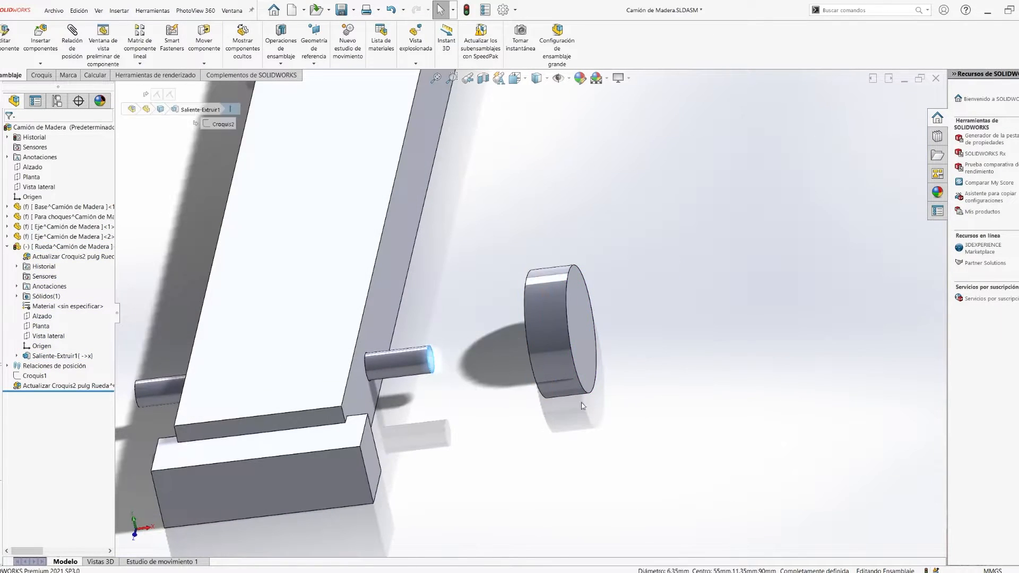
{"action": "middle_click_drag", "start_coordinate": [451, 350], "coordinate": [594, 324]}
{"action": "left_click", "coordinate": [547, 338]}
{"action": "left_click", "coordinate": [589, 300]}
{"action": "left_click", "coordinate": [914, 116]}
{"action": "left_click_drag", "start_coordinate": [546, 340], "coordinate": [493, 191]}
{"action": "middle_click_drag", "start_coordinate": [499, 233], "coordinate": [520, 207]}
- Sketch a circle at the centre of the wheel's inner face and set its diameter to 6.37 mm
{"action": "left_click", "coordinate": [523, 209]}
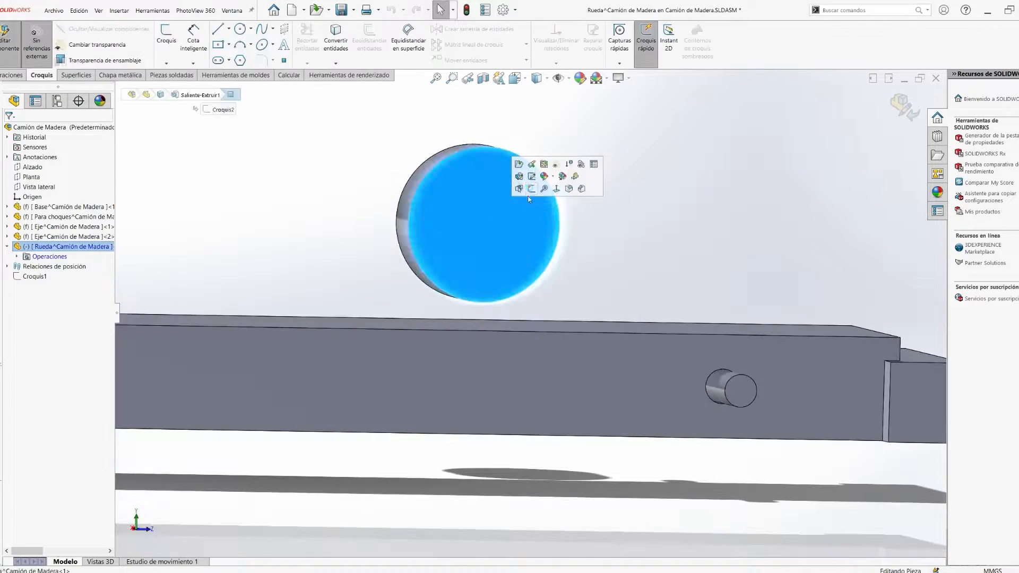
{"action": "left_click", "coordinate": [542, 189]}
{"action": "left_click", "coordinate": [240, 29]}
{"action": "left_click", "coordinate": [472, 222]}
{"action": "left_click", "coordinate": [491, 234]}
{"action": "right_click_drag", "start_coordinate": [508, 320], "coordinate": [508, 289]}
{"action": "left_click", "coordinate": [512, 245]}
{"action": "type", "text": "6.35"}
{"action": "key", "text": "Return"}
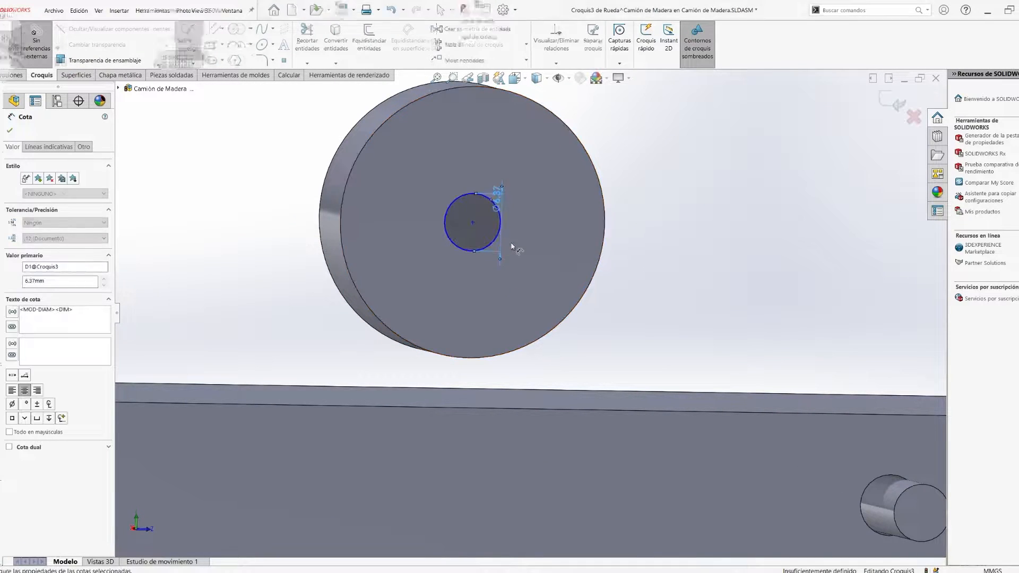
- Cut the circle into the wheel as a blind axle hole and return to editing the assembly
{"action": "right_click_drag", "start_coordinate": [582, 281], "coordinate": [552, 281]}
{"action": "middle_click_drag", "start_coordinate": [557, 281], "coordinate": [663, 279]}
{"action": "right_click", "coordinate": [658, 271]}
{"action": "left_click", "coordinate": [557, 265]}
{"action": "scroll", "coordinate": [619, 273], "scroll_direction": "up", "scroll_amount": 3}
{"action": "left_click", "coordinate": [663, 347], "text": "ctrl"}
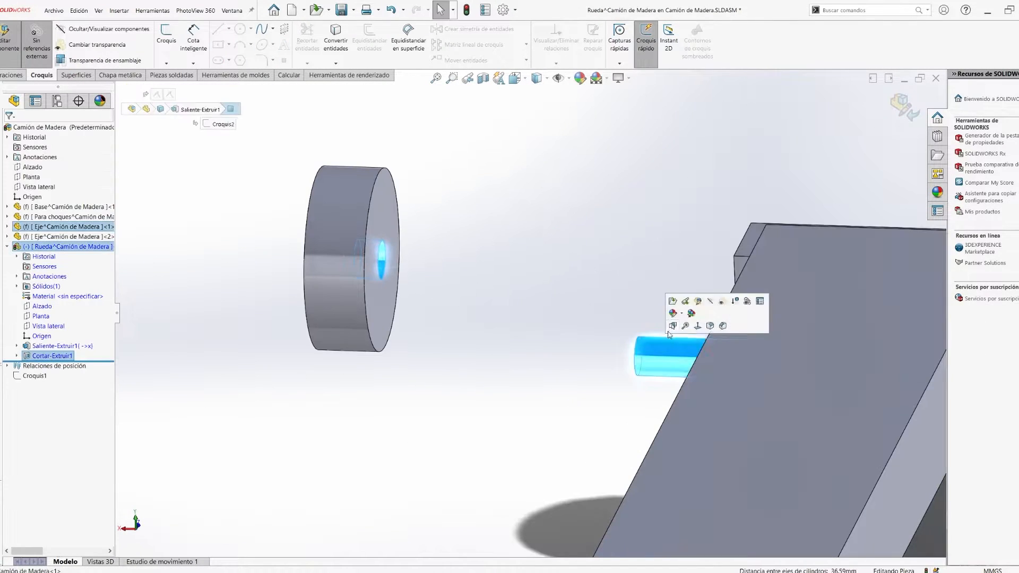
{"action": "left_click", "coordinate": [903, 107]}
- Mate the wheel's hole concentric with the front axle
{"action": "left_click", "coordinate": [380, 267]}
{"action": "left_click", "coordinate": [658, 360], "text": "ctrl"}
{"action": "left_click", "coordinate": [709, 351]}
- Mate the bottom of the wheel's hole coincident with the end face of the front axle
{"action": "scroll", "coordinate": [666, 350], "scroll_direction": "down", "scroll_amount": 3}
{"action": "left_click_drag", "start_coordinate": [603, 334], "coordinate": [587, 333]}
{"action": "scroll", "coordinate": [717, 336], "scroll_direction": "up", "scroll_amount": 3}
{"action": "middle_click_drag", "start_coordinate": [587, 332], "coordinate": [817, 334]}
{"action": "left_click", "coordinate": [697, 321]}
{"action": "left_click", "coordinate": [825, 339], "text": "ctrl"}
{"action": "left_click", "coordinate": [839, 327]}
{"action": "scroll", "coordinate": [684, 361], "scroll_direction": "up", "scroll_amount": 5}
{"action": "middle_click_drag", "start_coordinate": [684, 361], "coordinate": [499, 384]}
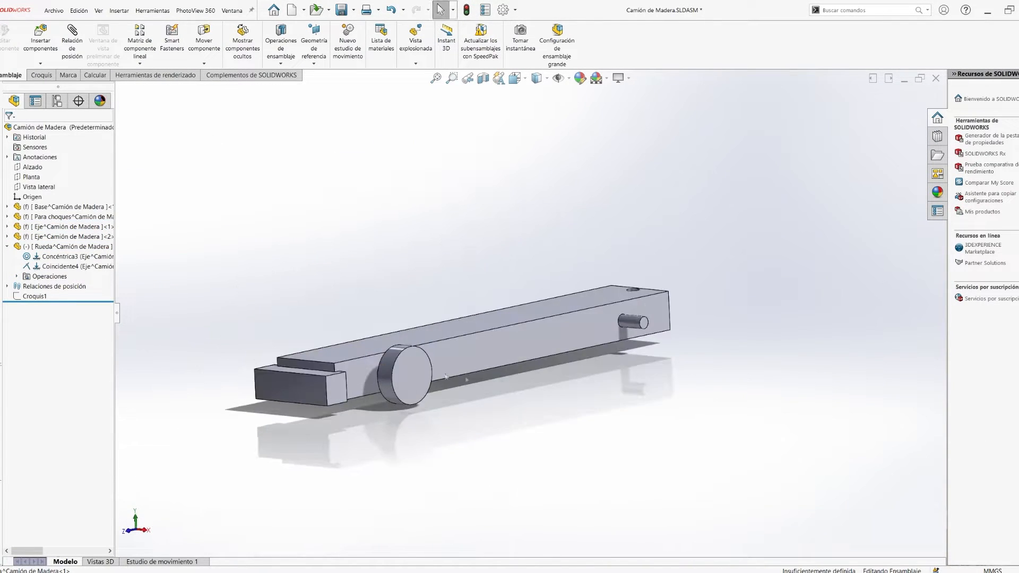
- Fix the wheel component in place in the assembly
{"action": "scroll", "coordinate": [499, 383], "scroll_direction": "down", "scroll_amount": 4}
{"action": "right_click", "coordinate": [50, 247]}
{"action": "left_click", "coordinate": [115, 345]}
{"action": "left_click", "coordinate": [7, 246]}
- Create a reference plane crossing the bar midway between its front and rear ends
{"action": "scroll", "coordinate": [357, 228], "scroll_direction": "up", "scroll_amount": 5}
{"action": "left_click", "coordinate": [314, 62]}
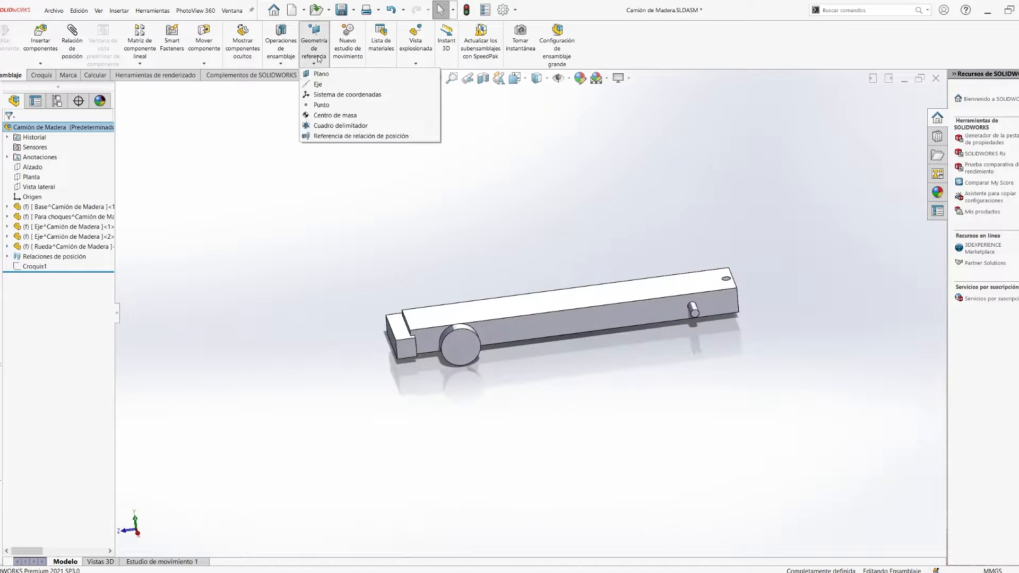
{"action": "left_click", "coordinate": [322, 74]}
{"action": "left_click", "coordinate": [405, 312]}
{"action": "scroll", "coordinate": [405, 312], "scroll_direction": "up", "scroll_amount": 5}
{"action": "left_click", "coordinate": [704, 296]}
{"action": "key", "text": "Return"}
- Create a lengthwise reference plane midway between the bar's two long side faces
{"action": "middle_click_drag", "start_coordinate": [803, 220], "coordinate": [563, 361]}
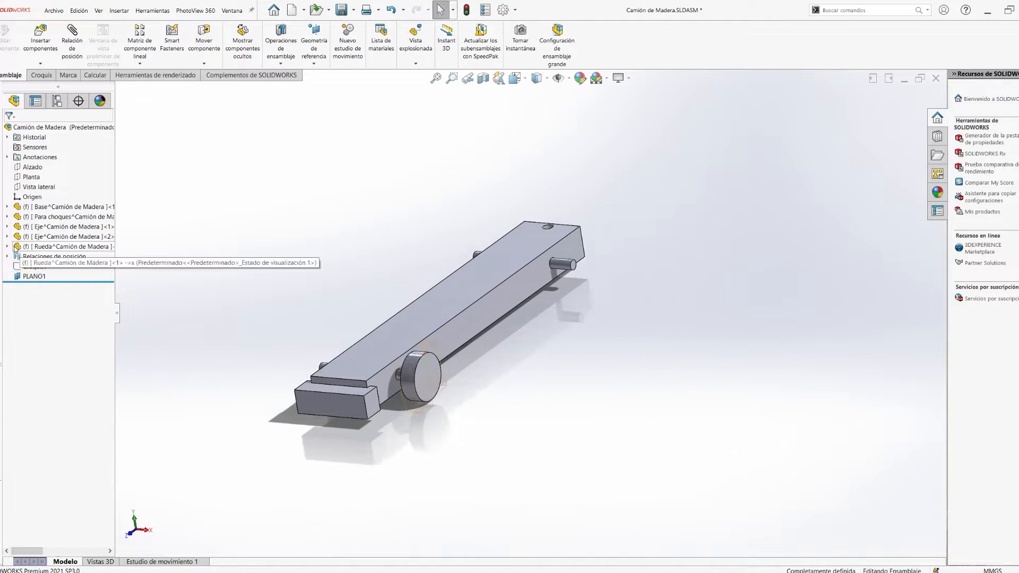
{"action": "left_click", "coordinate": [499, 309]}
{"action": "left_click", "coordinate": [313, 63]}
{"action": "left_click", "coordinate": [323, 75]}
{"action": "left_click", "coordinate": [409, 334]}
{"action": "middle_click_drag", "start_coordinate": [297, 270], "coordinate": [350, 267]}
{"action": "key", "text": "Return"}
- Mirror the wheel component across the bar's lengthwise mid-plane
{"action": "left_click", "coordinate": [350, 267]}
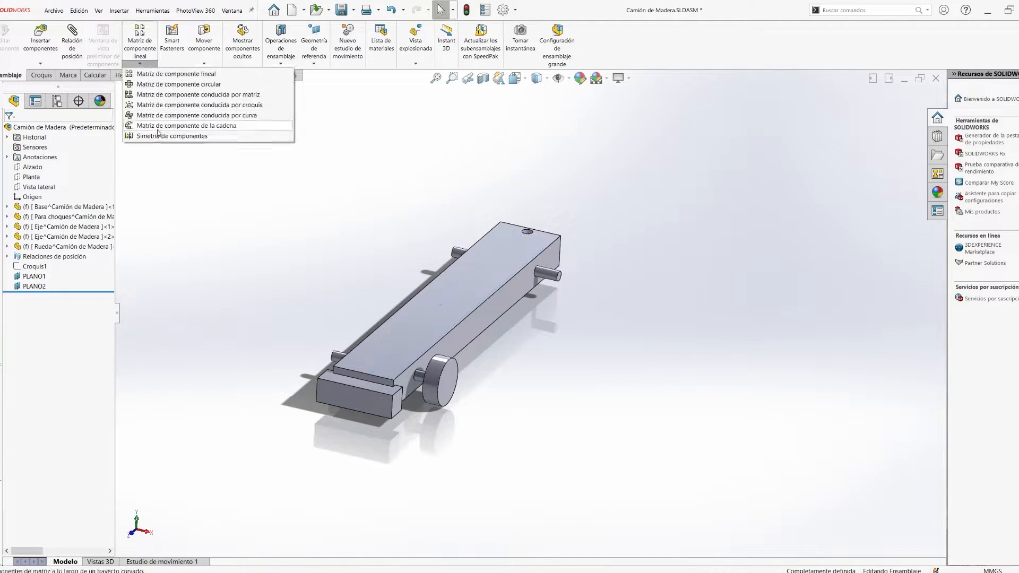
{"action": "left_click", "coordinate": [164, 136]}
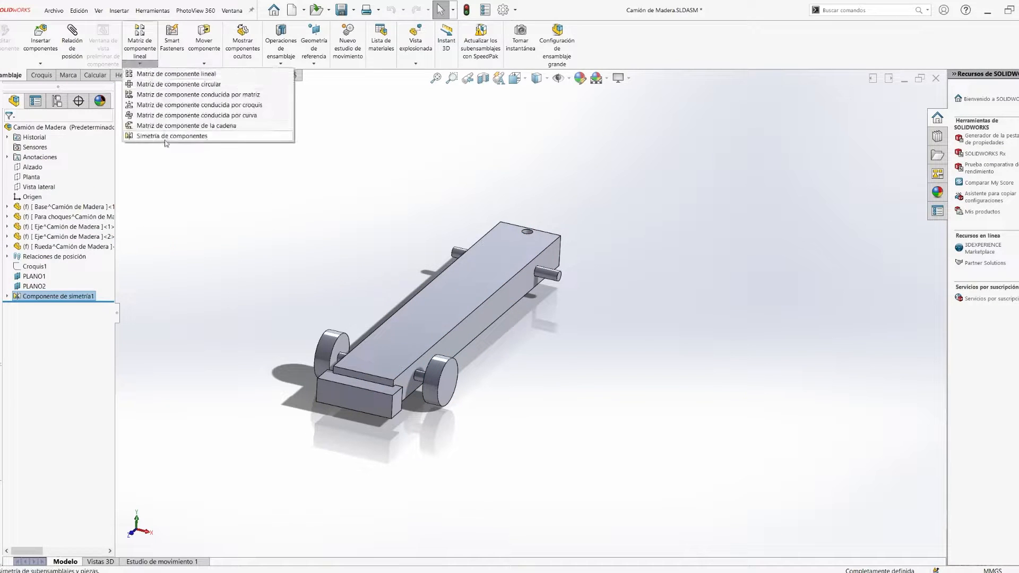
- Mirror the wheel components across the bar's crosswise mid-plane to fit the other axle
{"action": "left_click", "coordinate": [165, 135]}
{"action": "left_click", "coordinate": [8, 135]}
- Sketch a circle concentric with the wheel and smaller than its rim on the wheel's outer face
{"action": "mouse_move", "coordinate": [509, 393]}
{"action": "middle_mouse_down"}
{"action": "mouse_move", "coordinate": [469, 371]}
{"action": "mouse_move", "coordinate": [457, 419]}
{"action": "mouse_move", "coordinate": [517, 378]}
{"action": "middle_mouse_up"}
{"action": "left_click", "coordinate": [517, 376]}
{"action": "key", "text": "space"}
{"action": "left_click", "coordinate": [496, 415]}
{"action": "left_click", "coordinate": [405, 311]}
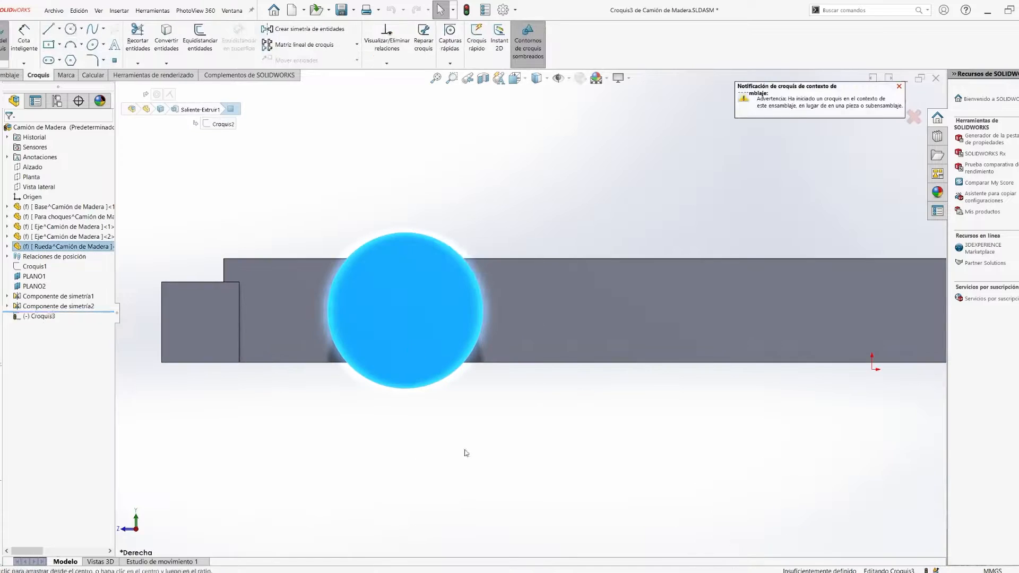
{"action": "left_click", "coordinate": [70, 28]}
{"action": "left_click", "coordinate": [405, 312]}
{"action": "left_click", "coordinate": [428, 366]}
- Try cutting the circle into the wheel as an assembly-level feature, and delete that cut
{"action": "left_click", "coordinate": [119, 11]}
{"action": "left_click", "coordinate": [10, 130]}
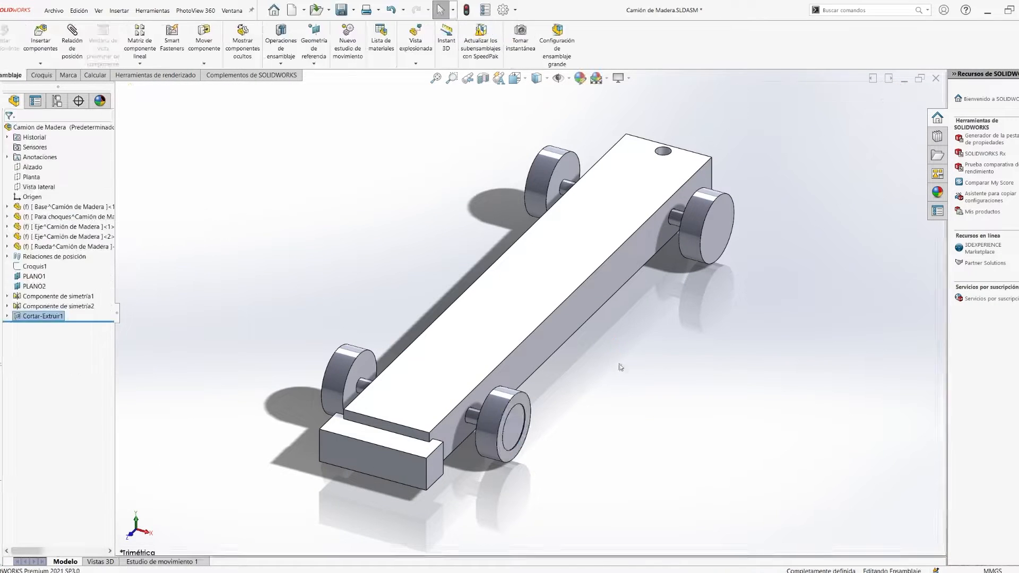
{"action": "left_click", "coordinate": [610, 364]}
{"action": "scroll", "coordinate": [609, 363], "scroll_direction": "up", "scroll_amount": 3}
{"action": "middle_click_drag", "start_coordinate": [610, 367], "coordinate": [598, 373]}
{"action": "right_click", "coordinate": [33, 316]}
{"action": "left_click", "coordinate": [65, 365]}
- Edit the wheel part in context and convert the circle into a new sketch on its outer face
{"action": "right_click", "coordinate": [50, 246]}
{"action": "left_click", "coordinate": [69, 220]}
{"action": "scroll", "coordinate": [526, 383], "scroll_direction": "down", "scroll_amount": 5}
{"action": "middle_click_drag", "start_coordinate": [526, 383], "coordinate": [480, 371]}
{"action": "left_click", "coordinate": [457, 347]}
{"action": "left_click", "coordinate": [166, 35]}
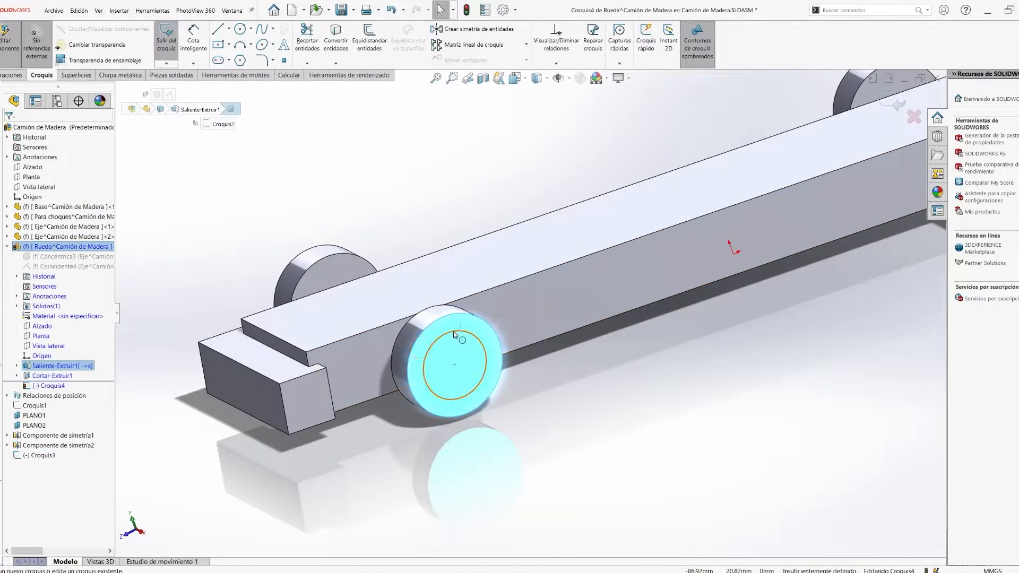
{"action": "left_click", "coordinate": [457, 337]}
{"action": "left_click", "coordinate": [335, 37]}
- Cut the converted circle into the wheel's outer face as a recess and return to the assembly
{"action": "left_click", "coordinate": [550, 464]}
{"action": "left_click", "coordinate": [166, 34]}
{"action": "scroll", "coordinate": [403, 279], "scroll_direction": "up", "scroll_amount": 8}
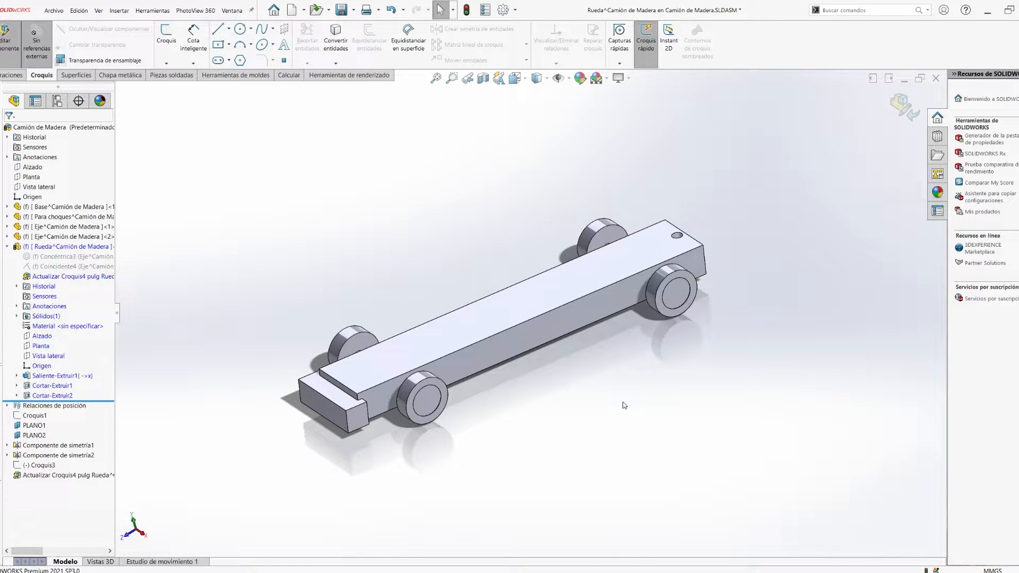
{"action": "key", "text": "ctrl+4"}
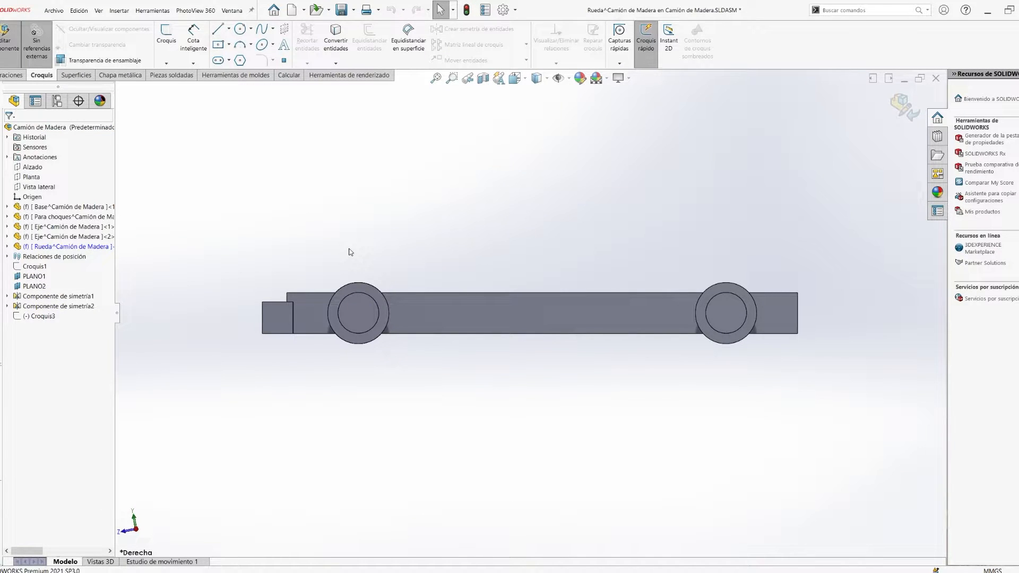
{"action": "left_click", "coordinate": [465, 10]}
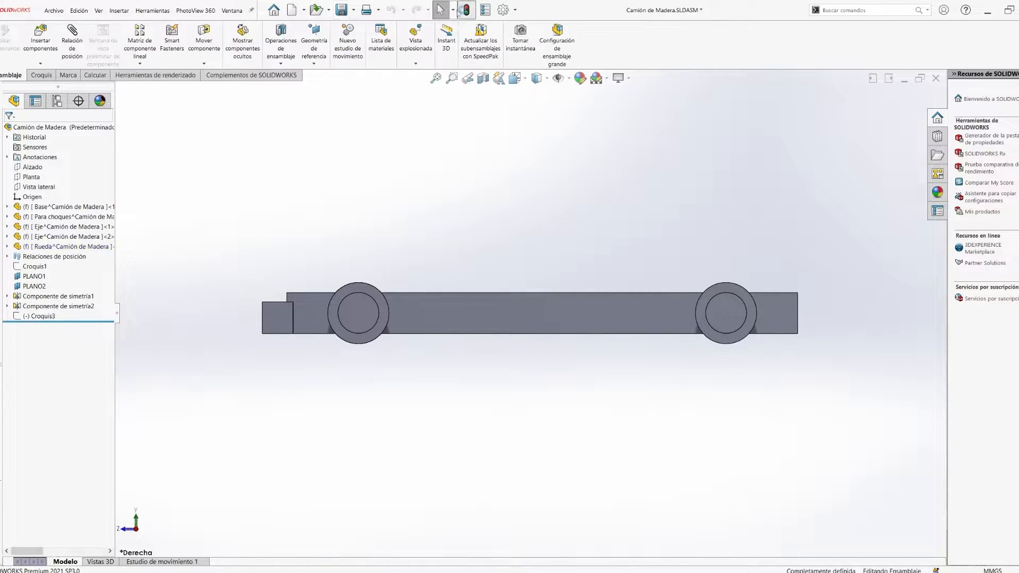
- Group the two wheel mirror features in a new folder named Simetrias
{"action": "left_click", "coordinate": [39, 196]}
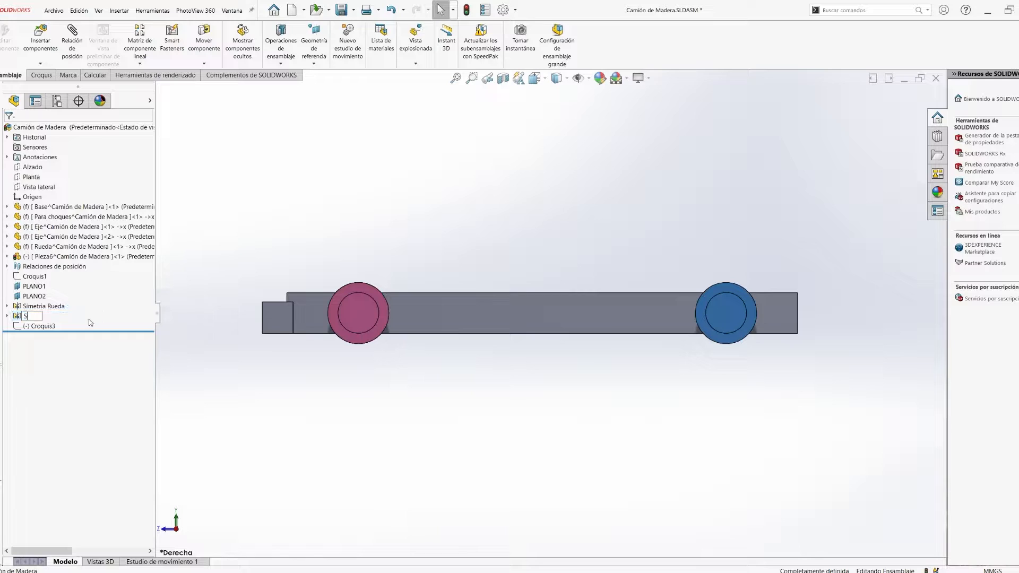
{"action": "left_click", "coordinate": [54, 308]}
{"action": "left_click", "coordinate": [55, 316], "text": "ctrl"}
{"action": "right_click", "coordinate": [55, 316]}
{"action": "left_click", "coordinate": [80, 354]}
{"action": "left_click", "coordinate": [354, 8]}
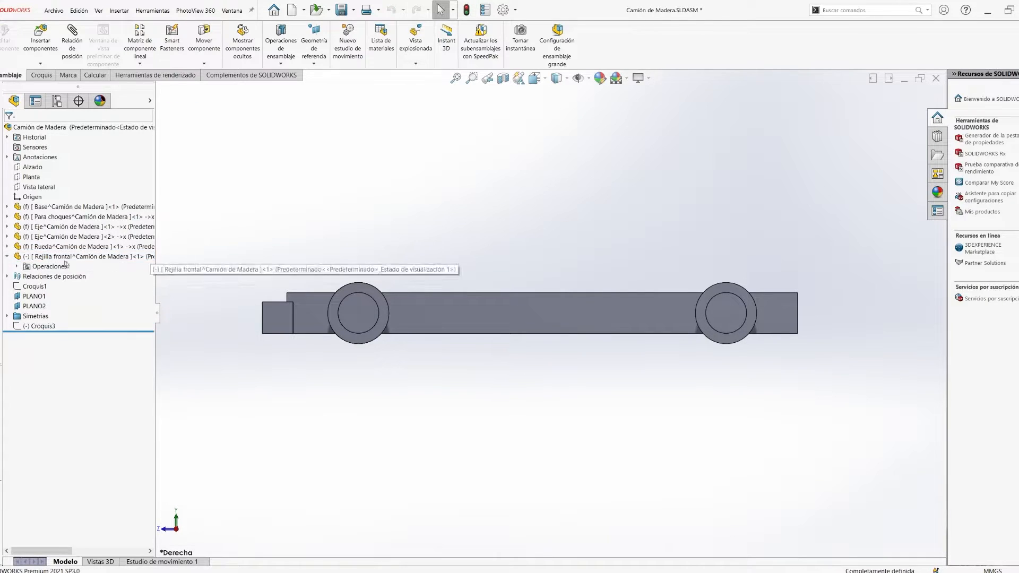
- In the Rejilla frontal part, sketch on the bar's side face by converting its short front edge and drawing a line along the top edge
{"action": "scroll", "coordinate": [315, 292], "scroll_direction": "down", "scroll_amount": 5}
{"action": "left_click", "coordinate": [318, 312]}
{"action": "left_click", "coordinate": [357, 282]}
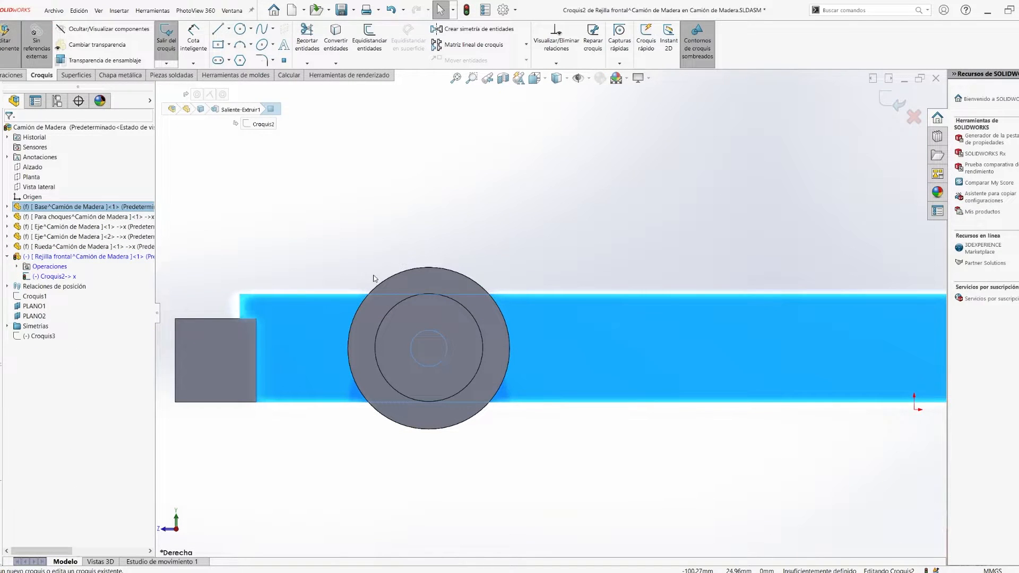
{"action": "left_click", "coordinate": [240, 307]}
{"action": "left_click", "coordinate": [335, 37]}
{"action": "key", "text": "l"}
{"action": "left_click", "coordinate": [240, 294]}
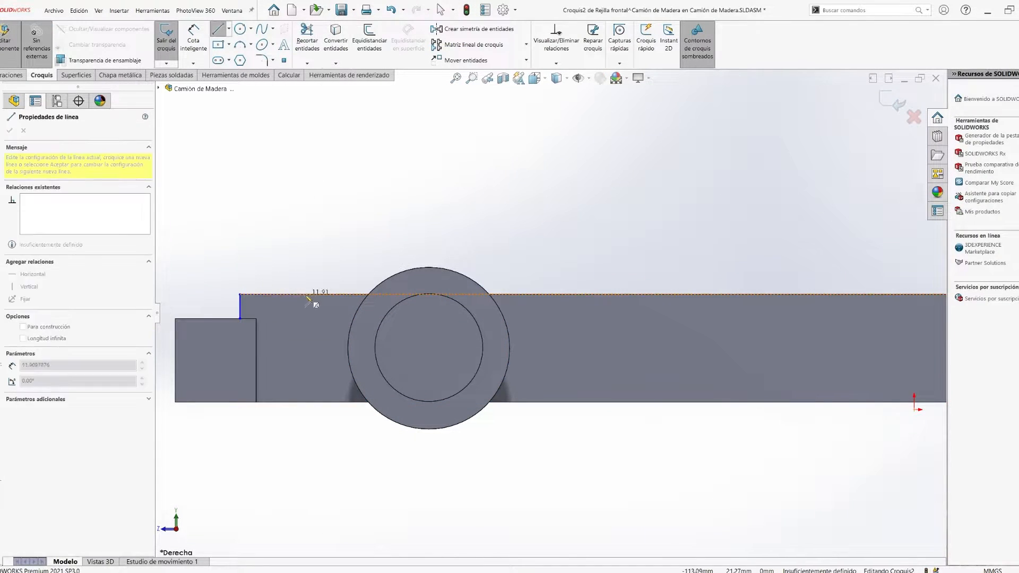
{"action": "left_click", "coordinate": [284, 293]}
- Try to draw a vertical line up from the bar's top edge and dimension it 35 mm
{"action": "scroll", "coordinate": [352, 300], "scroll_direction": "up", "scroll_amount": 5}
{"action": "left_click", "coordinate": [338, 290]}
{"action": "left_click", "coordinate": [339, 326]}
{"action": "left_click", "coordinate": [361, 324]}
{"action": "type", "text": "35"}
{"action": "key", "text": "Return"}
{"action": "key", "text": "ctrl+z"}
{"action": "scroll", "coordinate": [300, 395], "scroll_direction": "down", "scroll_amount": 5}
{"action": "left_click", "coordinate": [371, 382]}
{"action": "left_click", "coordinate": [354, 396], "text": "ctrl"}
{"action": "left_click", "coordinate": [455, 356]}
{"action": "left_click", "coordinate": [377, 345]}
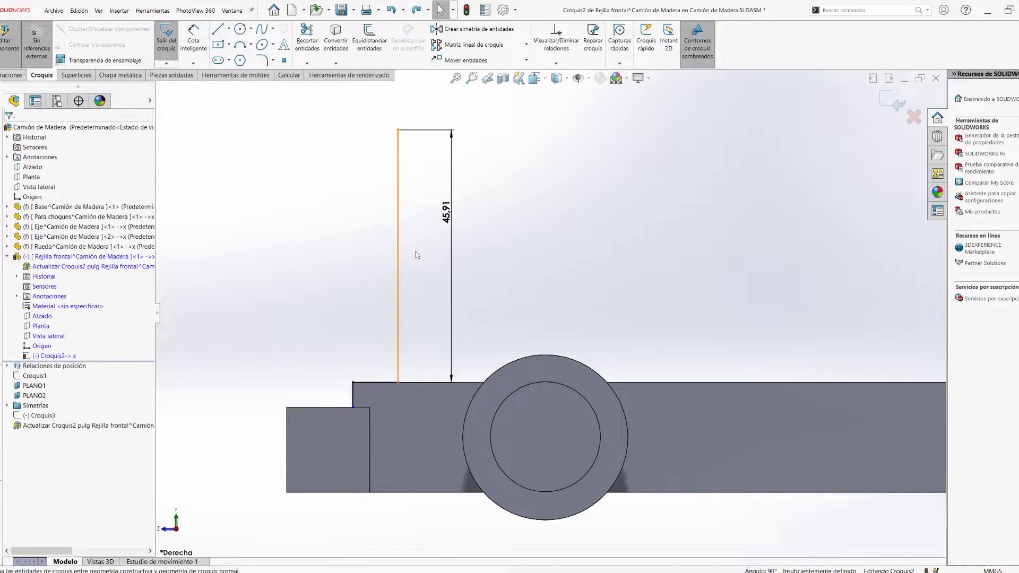
- Try to change the vertical line's existing height dimension to 35 mm, and delete the line
{"action": "double_click", "coordinate": [445, 213]}
{"action": "type", "text": "35"}
{"action": "key", "text": "Return"}
{"action": "scroll", "coordinate": [445, 217], "scroll_direction": "up", "scroll_amount": 1}
{"action": "left_click_drag", "start_coordinate": [428, 363], "coordinate": [311, 352]}
{"action": "left_click", "coordinate": [312, 263]}
{"action": "key", "text": "ctrl+z"}
{"action": "scroll", "coordinate": [563, 313], "scroll_direction": "up", "scroll_amount": 4}
{"action": "middle_click_drag", "start_coordinate": [563, 313], "coordinate": [626, 356]}
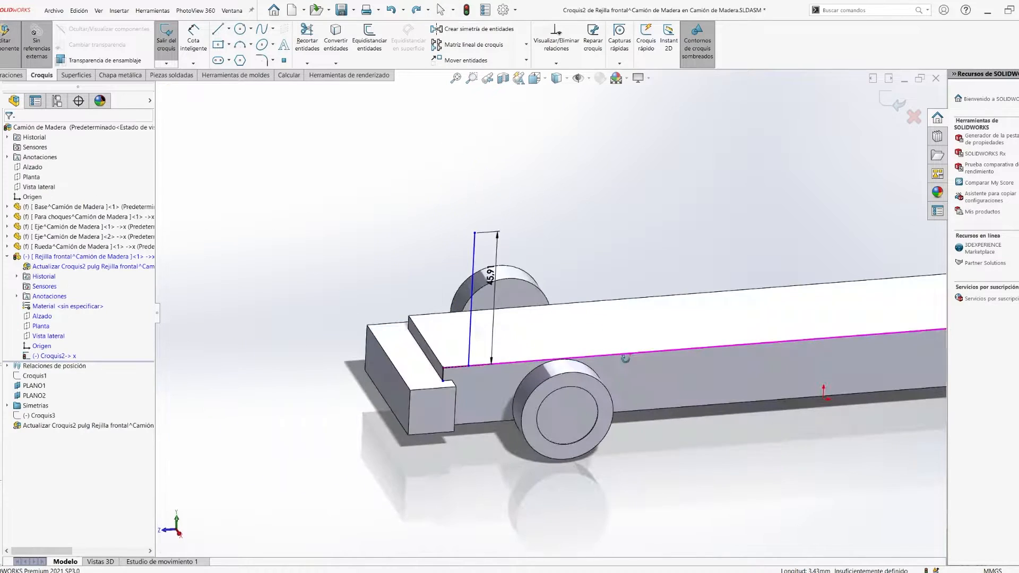
{"action": "left_click", "coordinate": [474, 258]}
{"action": "key", "text": "Delete"}
- Open the front grille part in its own window and edit its profile sketch
{"action": "scroll", "coordinate": [504, 451], "scroll_direction": "down", "scroll_amount": 3}
{"action": "left_click", "coordinate": [217, 29]}
{"action": "key", "text": "Escape"}
{"action": "left_click", "coordinate": [166, 40]}
{"action": "right_click", "coordinate": [77, 255]}
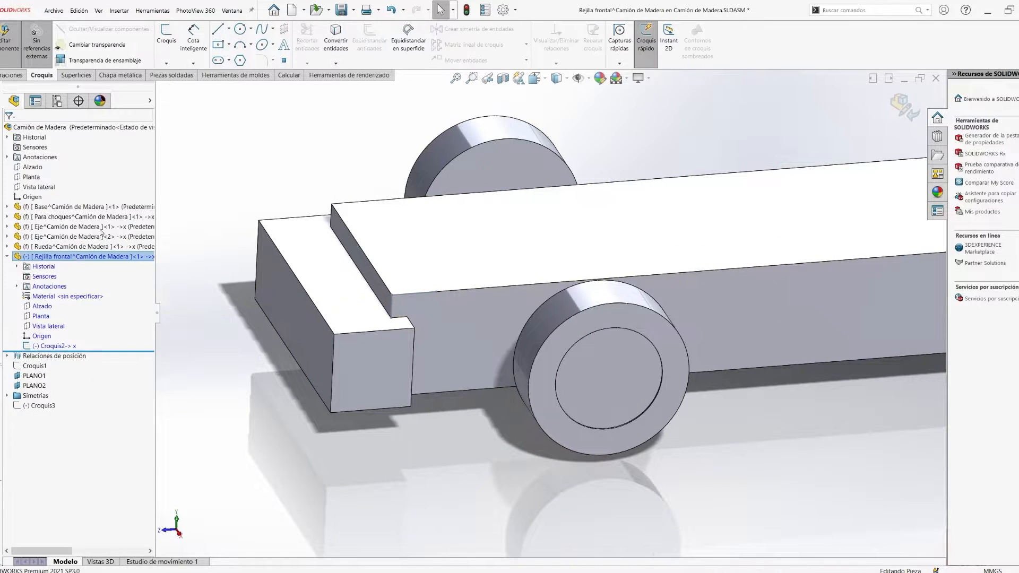
{"action": "left_click", "coordinate": [88, 230]}
{"action": "key", "text": "space"}
{"action": "right_click", "coordinate": [38, 217]}
{"action": "key", "text": "space"}
{"action": "left_click", "coordinate": [412, 390]}
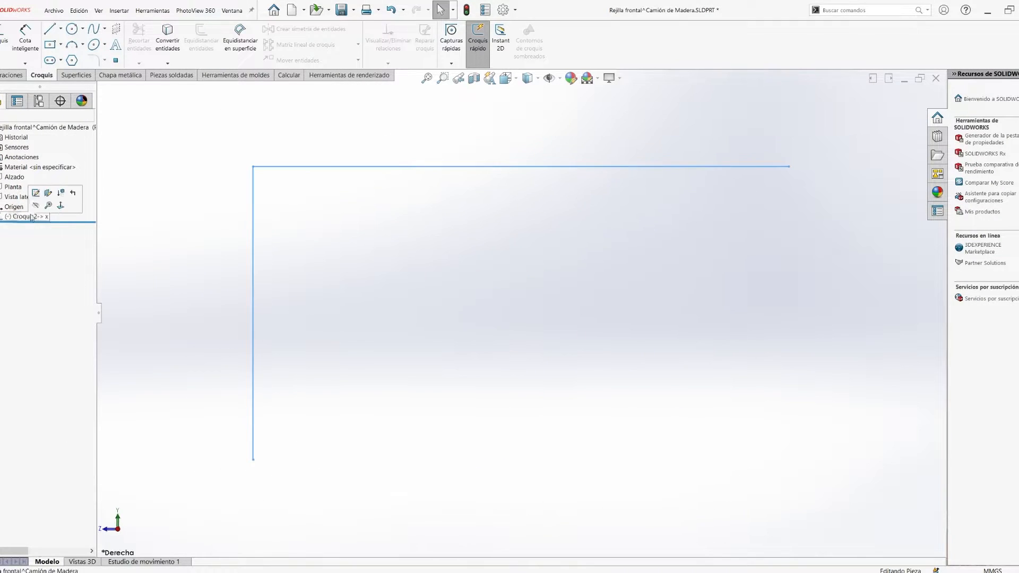
{"action": "left_click", "coordinate": [24, 217]}
{"action": "left_click", "coordinate": [33, 193]}
- Extend the profile with a 35 mm vertical line from the horizontal line's rear end and a 25 mm top line running forward
{"action": "scroll", "coordinate": [521, 313], "scroll_direction": "up", "scroll_amount": 5}
{"action": "left_click", "coordinate": [50, 29]}
{"action": "left_click", "coordinate": [25, 39]}
{"action": "left_click", "coordinate": [490, 297]}
{"action": "left_click", "coordinate": [527, 278]}
{"action": "type", "text": "35"}
{"action": "key", "text": "Return"}
{"action": "left_click", "coordinate": [50, 28]}
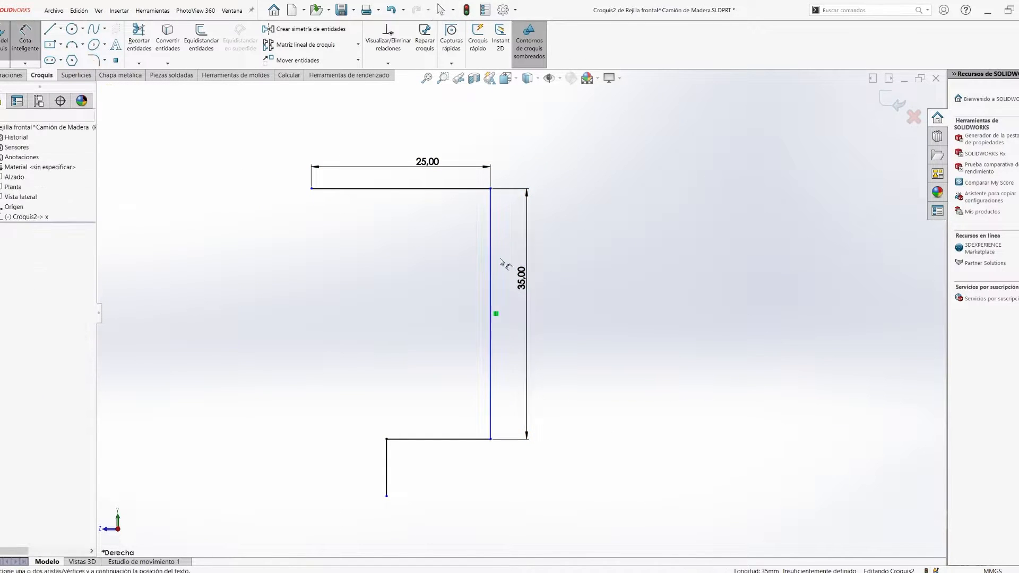
- Add a 4 mm horizontal line running forward from the lower end of the short vertical line
{"action": "scroll", "coordinate": [484, 386], "scroll_direction": "up", "scroll_amount": 2}
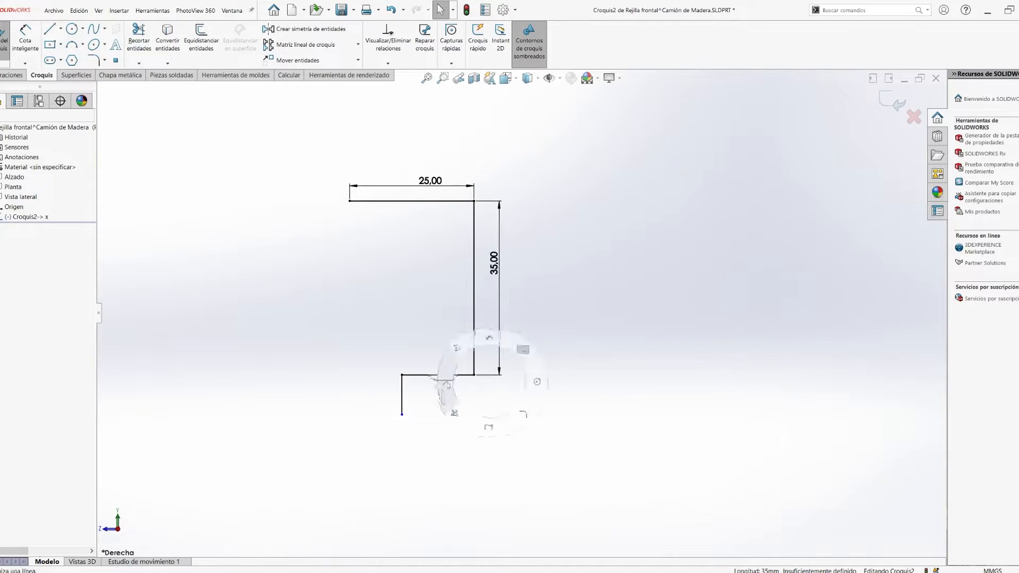
{"action": "left_click", "coordinate": [25, 40]}
{"action": "left_click", "coordinate": [393, 414]}
{"action": "left_click", "coordinate": [393, 438]}
{"action": "type", "text": "4"}
{"action": "key", "text": "Return"}
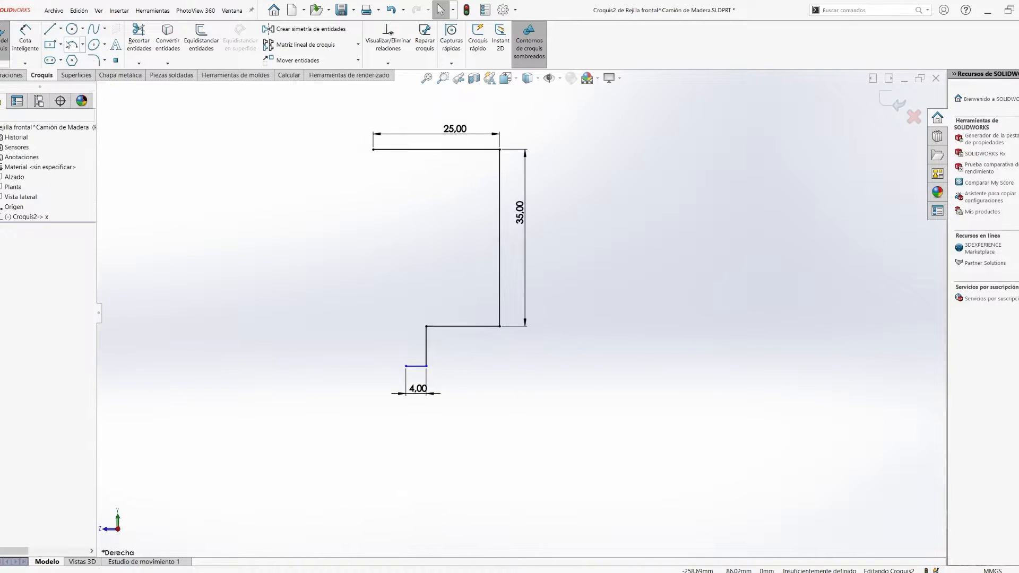
- Close the profile's open front side with an outward-curving arc and dimension its radius
{"action": "left_click", "coordinate": [392, 326]}
{"action": "key", "text": "Escape"}
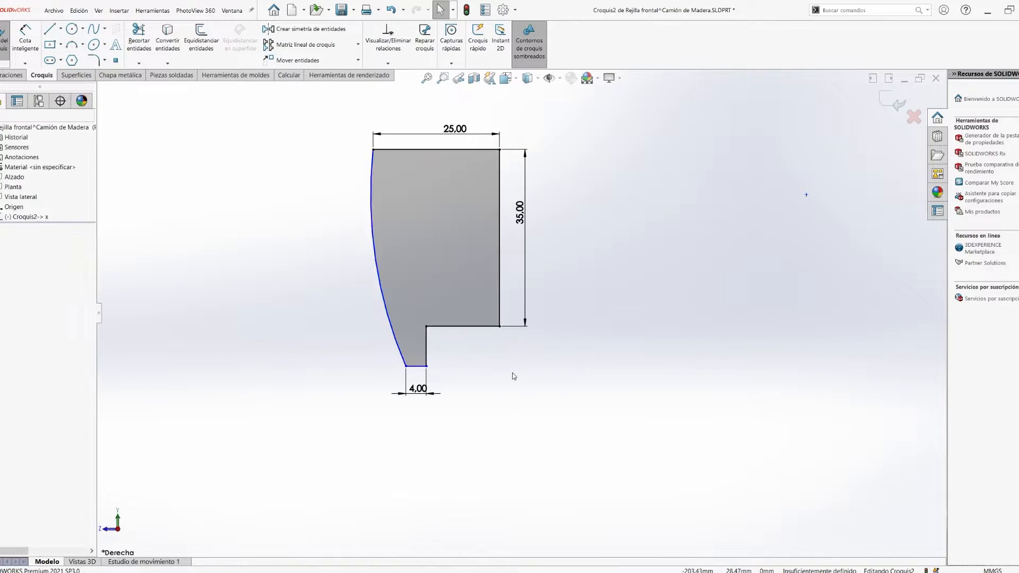
{"action": "left_click", "coordinate": [25, 40]}
{"action": "left_click", "coordinate": [379, 276]}
{"action": "left_click", "coordinate": [349, 279]}
{"action": "key", "text": "Return"}
{"action": "key", "text": "Escape"}
{"action": "scroll", "coordinate": [387, 367], "scroll_direction": "down", "scroll_amount": 6}
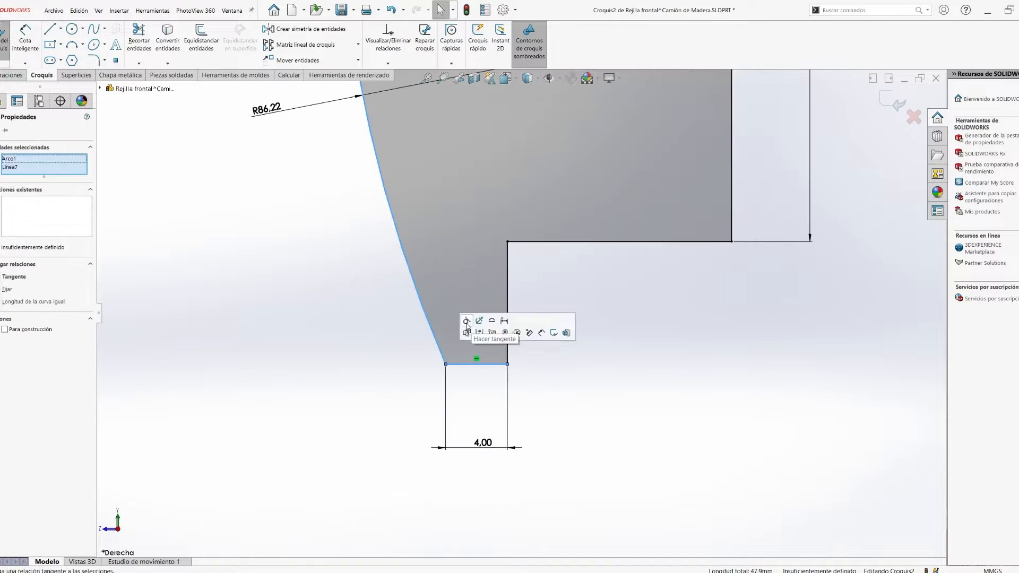
- Try to make the front arc tangent to the 4 mm bottom line
{"action": "left_click", "coordinate": [466, 322]}
{"action": "scroll", "coordinate": [520, 392], "scroll_direction": "up", "scroll_amount": 10}
{"action": "key", "text": "ctrl+z"}
{"action": "scroll", "coordinate": [531, 424], "scroll_direction": "down", "scroll_amount": 10}
{"action": "scroll", "coordinate": [463, 387], "scroll_direction": "up", "scroll_amount": 5}
- Delete the bottom line's 4 mm dimension, the arc's radius dimension and the other profile dimensions
{"action": "left_click", "coordinate": [466, 387]}
{"action": "key", "text": "Delete"}
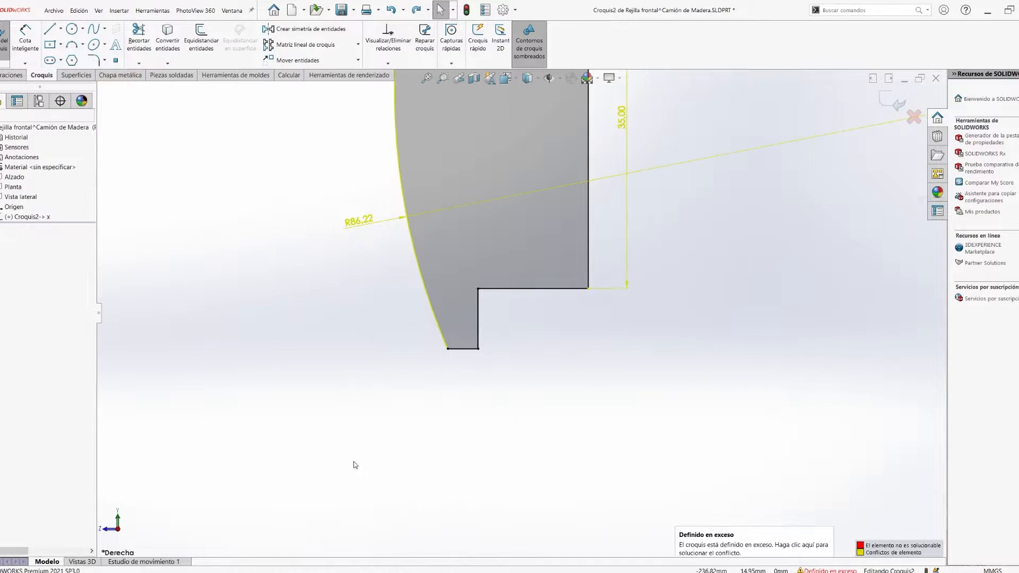
{"action": "left_click", "coordinate": [371, 221]}
{"action": "key", "text": "Delete"}
{"action": "left_click", "coordinate": [462, 191]}
{"action": "key", "text": "Delete"}
- Dimension the profile's top line to 25 mm
{"action": "left_click", "coordinate": [456, 213]}
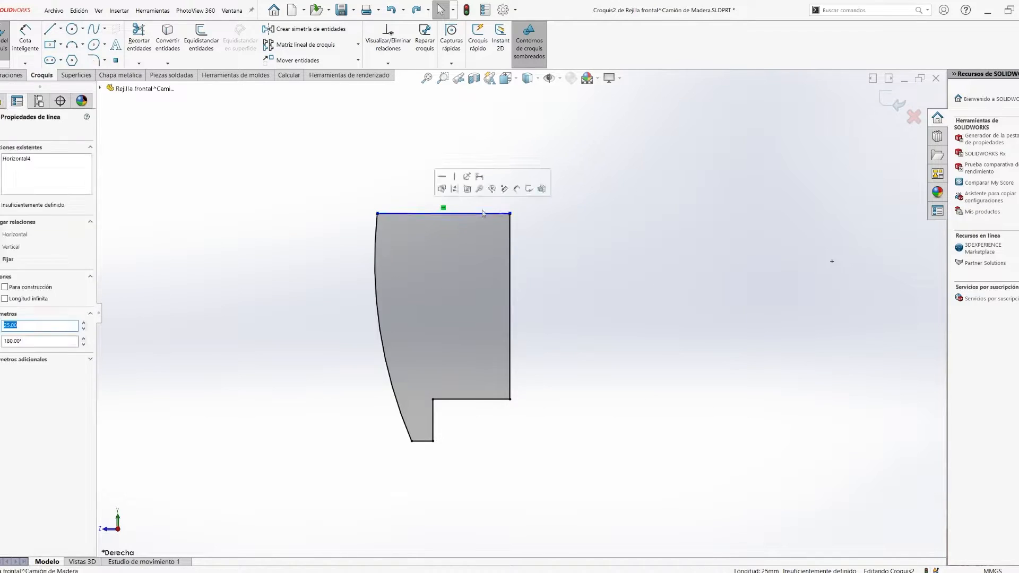
{"action": "left_click", "coordinate": [509, 227], "text": "ctrl"}
{"action": "left_click", "coordinate": [509, 226], "text": "ctrl"}
{"action": "left_click", "coordinate": [25, 39]}
{"action": "left_click", "coordinate": [456, 213]}
{"action": "left_click", "coordinate": [452, 186]}
{"action": "key", "text": "Return"}
{"action": "key", "text": "Escape"}
{"action": "scroll", "coordinate": [608, 311], "scroll_direction": "up", "scroll_amount": 4}
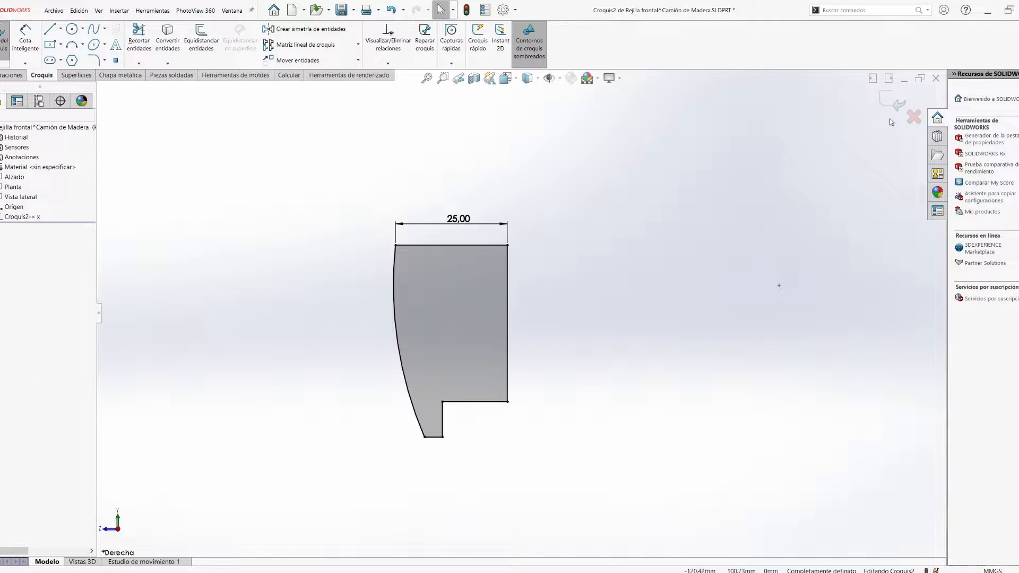
- Extrude the grille profile 40 mm and close the part window
{"action": "middle_click_drag", "start_coordinate": [591, 335], "coordinate": [323, 354]}
{"action": "left_click", "coordinate": [1, 189]}
{"action": "double_click", "coordinate": [39, 225]}
{"action": "type", "text": "40"}
{"action": "key", "text": "Return"}
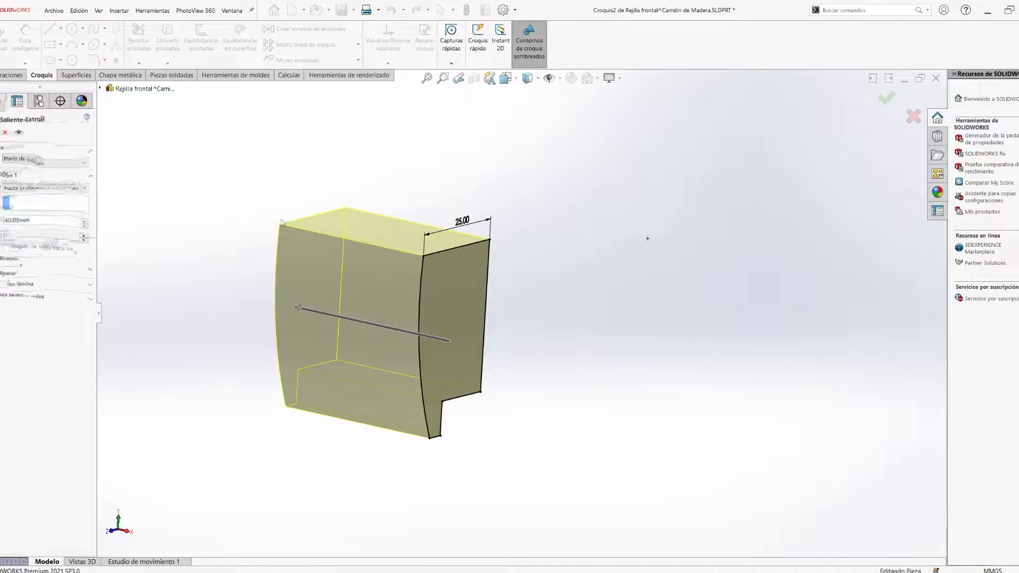
{"action": "key", "text": "Return"}
{"action": "left_click", "coordinate": [936, 78]}
- Add two coincident mates between the front grille and the base bar
{"action": "left_click", "coordinate": [476, 294]}
{"action": "middle_click_drag", "start_coordinate": [448, 326], "coordinate": [383, 308]}
{"action": "left_click", "coordinate": [405, 307]}
{"action": "key", "text": "Escape"}
{"action": "scroll", "coordinate": [623, 409], "scroll_direction": "down", "scroll_amount": 3}
{"action": "left_click", "coordinate": [262, 282]}
{"action": "left_click", "coordinate": [623, 392], "text": "ctrl"}
{"action": "left_click", "coordinate": [905, 108]}
{"action": "left_click", "coordinate": [261, 261]}
{"action": "left_click", "coordinate": [623, 391], "text": "ctrl"}
{"action": "left_click", "coordinate": [639, 350]}
- Add a coincident mate between the front grille and the bumper
{"action": "left_click_drag", "start_coordinate": [239, 238], "coordinate": [557, 366]}
{"action": "scroll", "coordinate": [606, 414], "scroll_direction": "down", "scroll_amount": 3}
{"action": "left_click", "coordinate": [466, 337]}
{"action": "middle_click_drag", "start_coordinate": [602, 390], "coordinate": [622, 338]}
{"action": "left_click", "coordinate": [531, 360], "text": "ctrl"}
{"action": "left_click", "coordinate": [554, 326]}
{"action": "left_click", "coordinate": [523, 359]}
{"action": "left_click", "coordinate": [511, 409], "text": "ctrl"}
{"action": "left_click", "coordinate": [541, 416]}
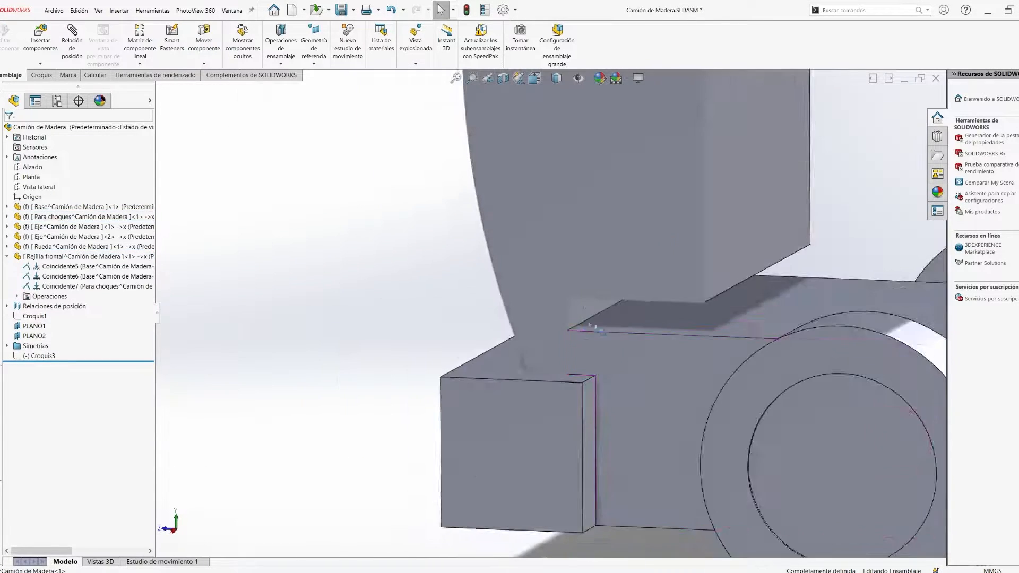
- Use the Measure tool at the bar's top front edge beneath the grille's notch
{"action": "scroll", "coordinate": [584, 348], "scroll_direction": "down", "scroll_amount": 4}
{"action": "left_click", "coordinate": [94, 75]}
{"action": "left_click", "coordinate": [118, 41]}
{"action": "middle_click_drag", "start_coordinate": [515, 275], "coordinate": [551, 255]}
{"action": "left_click", "coordinate": [602, 334]}
{"action": "key", "text": "Escape"}
- Open the front grille part and edit its profile sketch
{"action": "left_click", "coordinate": [58, 256]}
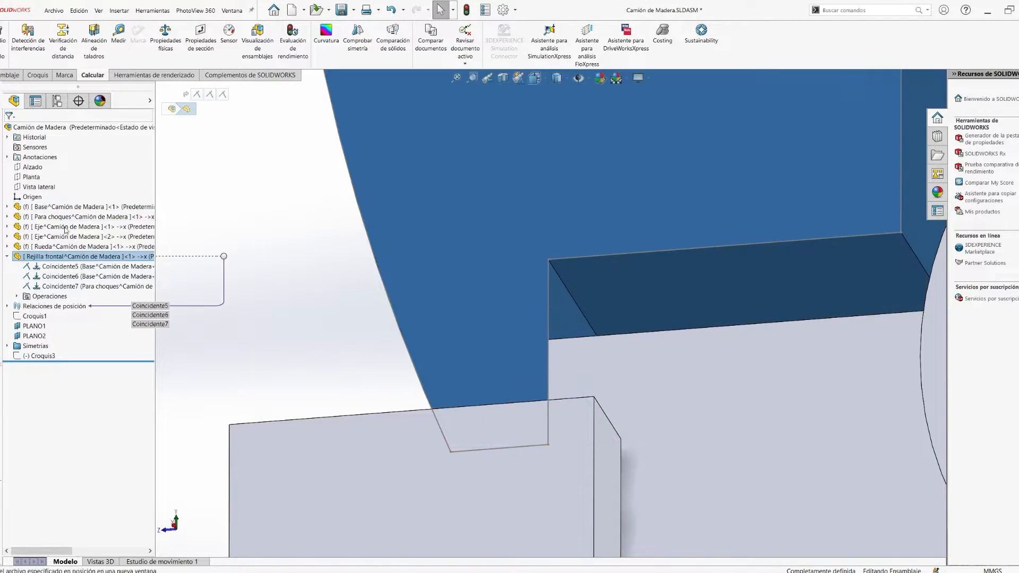
{"action": "left_click", "coordinate": [62, 228]}
{"action": "left_click", "coordinate": [39, 226]}
{"action": "left_click", "coordinate": [58, 201]}
- Try to dimension the vertical edge of the grille profile's notch at 8 mm
{"action": "left_click", "coordinate": [25, 40]}
{"action": "left_click", "coordinate": [480, 394]}
{"action": "key", "text": "Delete"}
{"action": "left_click", "coordinate": [25, 41]}
{"action": "left_click", "coordinate": [480, 395]}
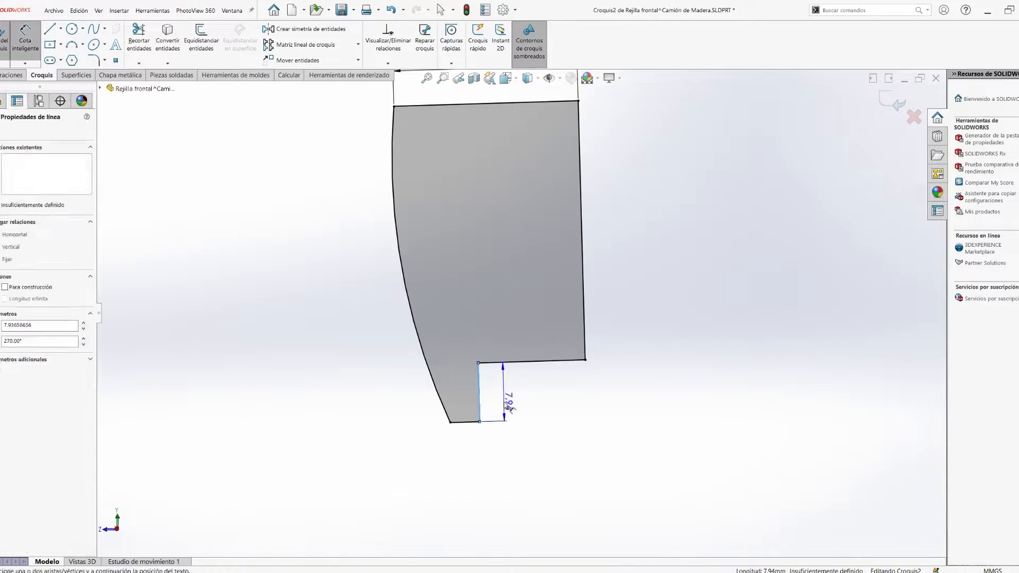
{"action": "left_click", "coordinate": [507, 405]}
{"action": "type", "text": "8"}
{"action": "key", "text": "Return"}
{"action": "double_click", "coordinate": [508, 402]}
{"action": "type", "text": "8"}
{"action": "key", "text": "Return"}
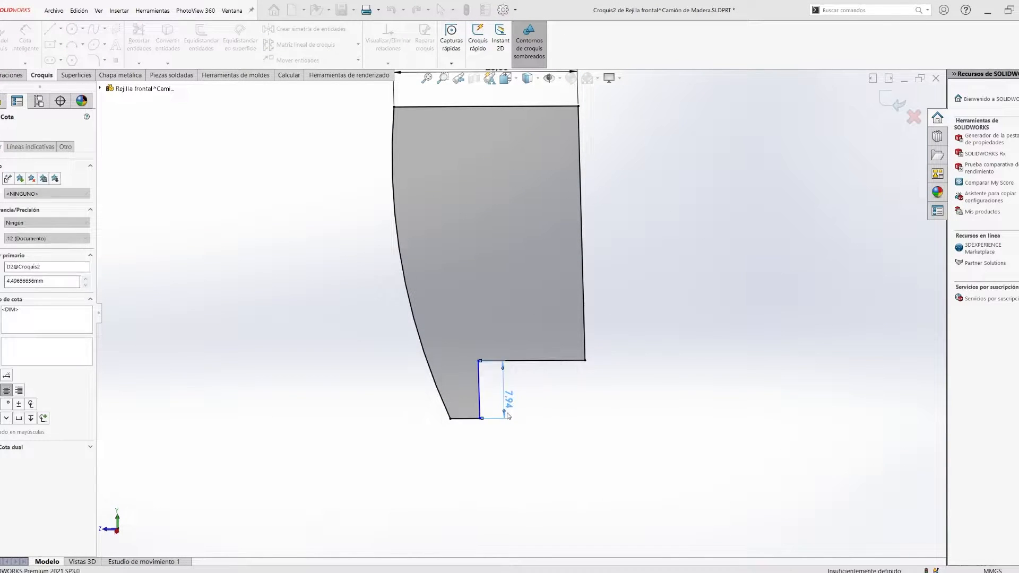
- Replace the conflicting notch dimension with a 4.5 mm height on the notch's vertical edge
{"action": "key", "text": "Return"}
{"action": "key", "text": "Escape"}
{"action": "right_click", "coordinate": [495, 258]}
{"action": "left_click", "coordinate": [542, 354]}
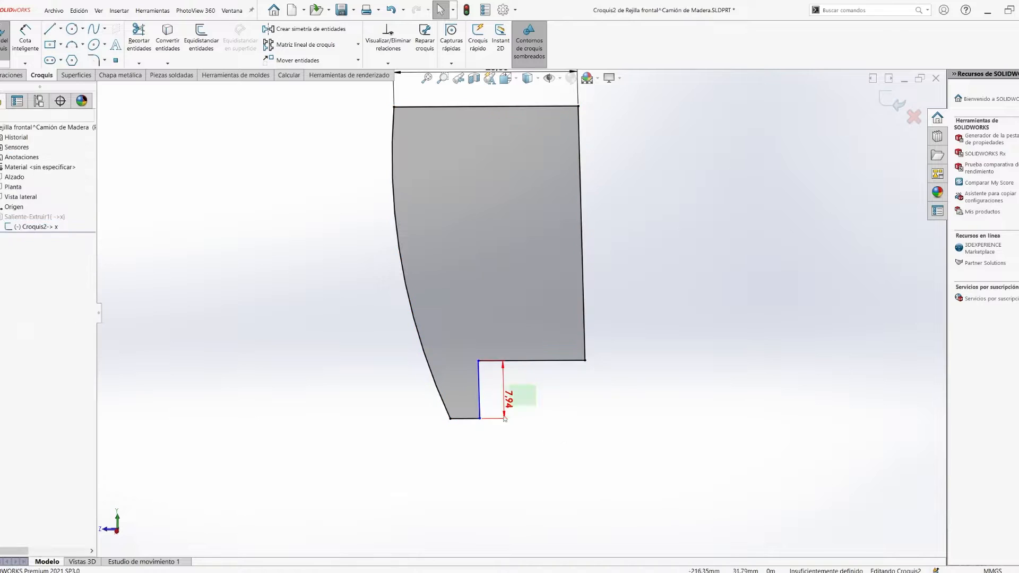
{"action": "left_click", "coordinate": [19, 310]}
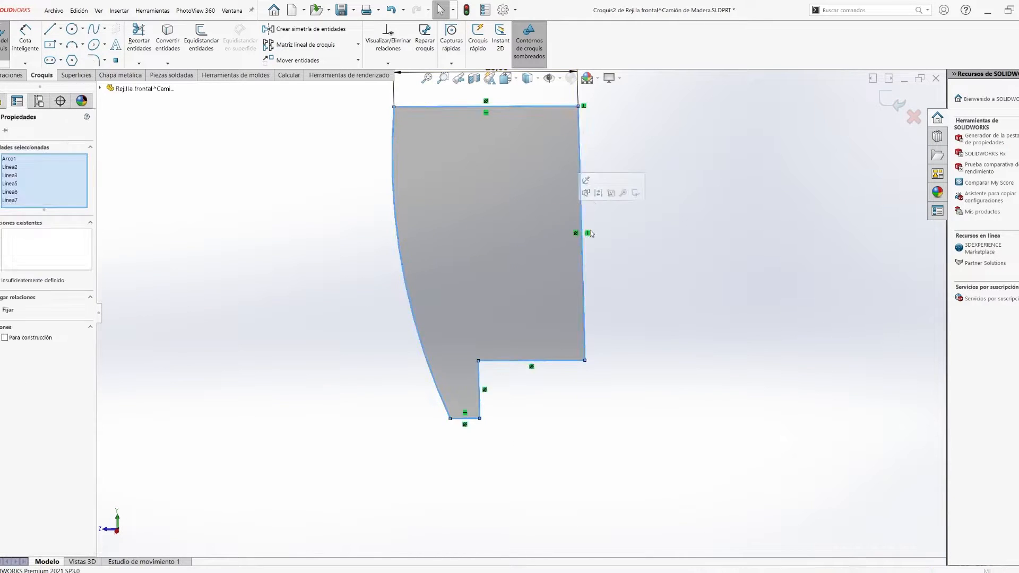
{"action": "right_click_drag", "start_coordinate": [563, 276], "coordinate": [562, 242]}
{"action": "left_click", "coordinate": [478, 391]}
{"action": "left_click", "coordinate": [519, 414]}
{"action": "key", "text": "Escape"}
{"action": "double_click", "coordinate": [522, 418]}
{"action": "type", "text": "4.5"}
{"action": "key", "text": "Return"}
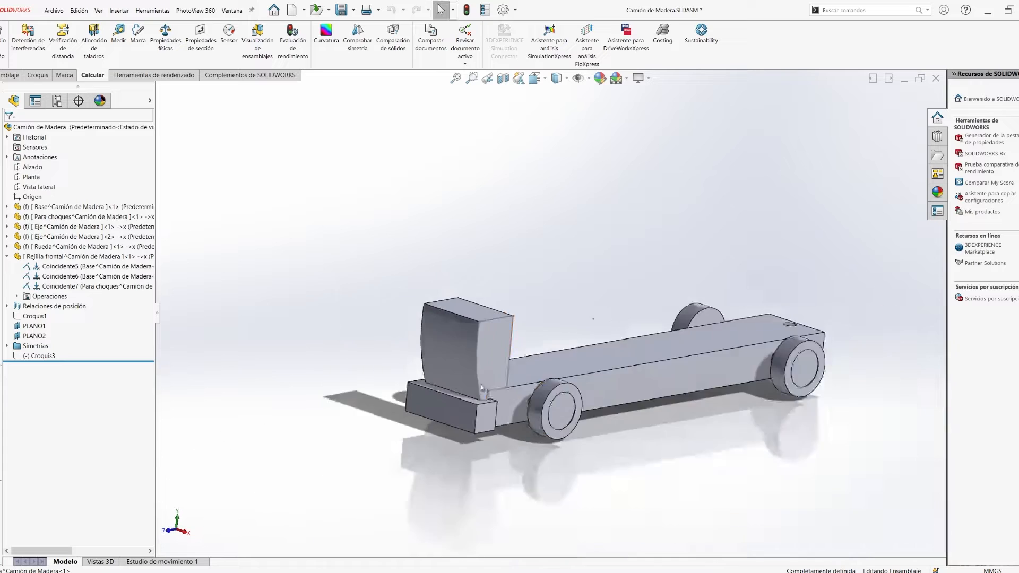
- Return to the truck assembly and edit the front grille in context
{"action": "middle_click_drag", "start_coordinate": [482, 388], "coordinate": [594, 379]}
{"action": "scroll", "coordinate": [533, 395], "scroll_direction": "down", "scroll_amount": 1}
{"action": "middle_click_drag", "start_coordinate": [536, 398], "coordinate": [599, 426]}
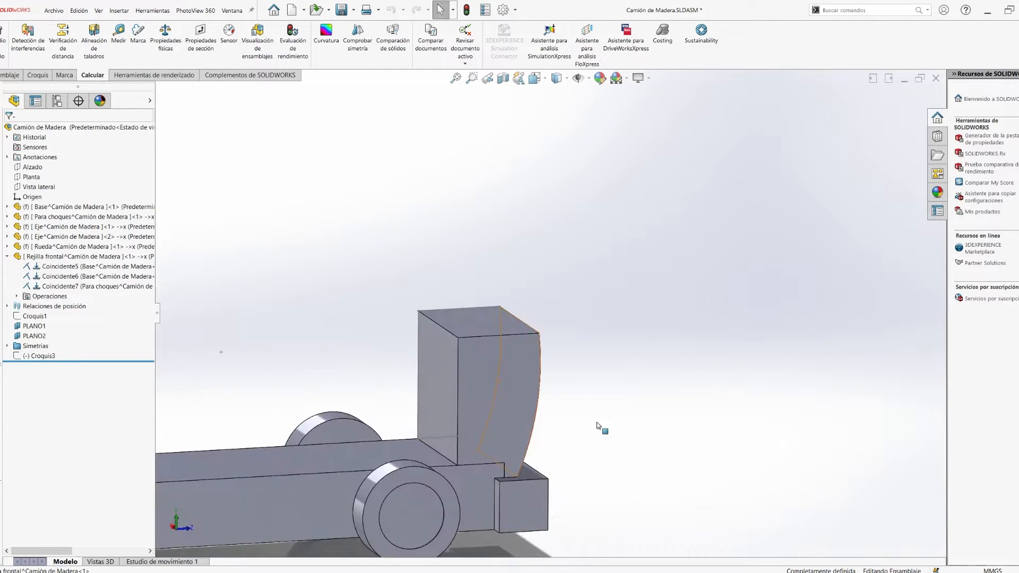
{"action": "scroll", "coordinate": [426, 352], "scroll_direction": "down", "scroll_amount": 3}
{"action": "left_click", "coordinate": [452, 349]}
{"action": "left_click", "coordinate": [464, 314]}
- Create a reference plane offset 15 mm from the grille's rear face, flipped into the grille
{"action": "left_click", "coordinate": [447, 349]}
{"action": "left_click", "coordinate": [12, 75]}
{"action": "left_click", "coordinate": [630, 58]}
{"action": "left_click", "coordinate": [642, 76]}
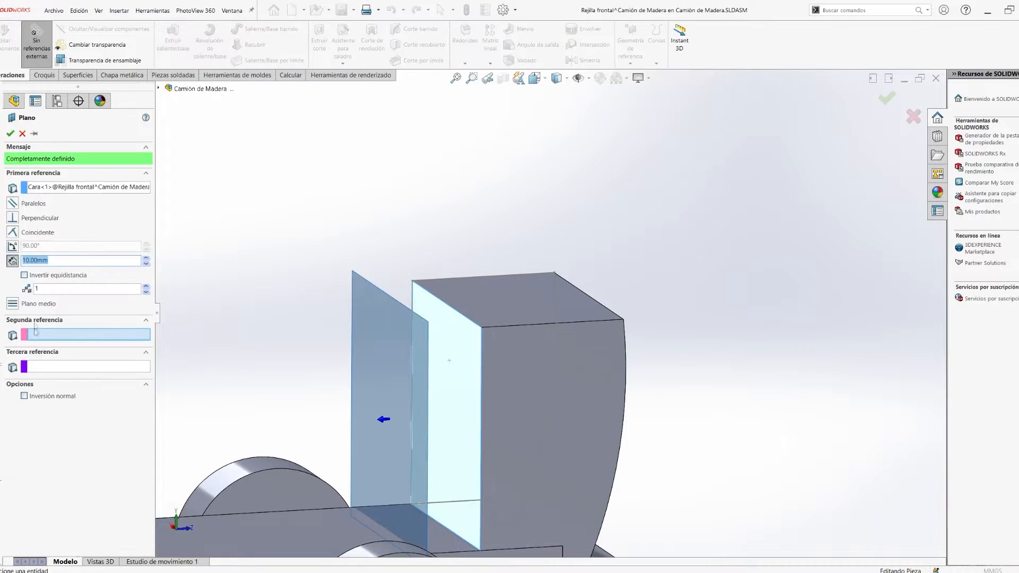
{"action": "left_click", "coordinate": [24, 275]}
{"action": "type", "text": "15"}
{"action": "scroll", "coordinate": [584, 385], "scroll_direction": "up", "scroll_amount": 4}
{"action": "middle_click_drag", "start_coordinate": [584, 385], "coordinate": [535, 371]}
{"action": "double_click", "coordinate": [53, 261]}
{"action": "left_click", "coordinate": [9, 135]}
- Start a sketch on the new plane, viewed from behind, and draw a rectangle within the grille's outline
{"action": "left_click", "coordinate": [41, 396]}
{"action": "left_click", "coordinate": [65, 368]}
{"action": "key", "text": "space"}
{"action": "left_click", "coordinate": [511, 389]}
{"action": "right_click_drag", "start_coordinate": [511, 289], "coordinate": [516, 325]}
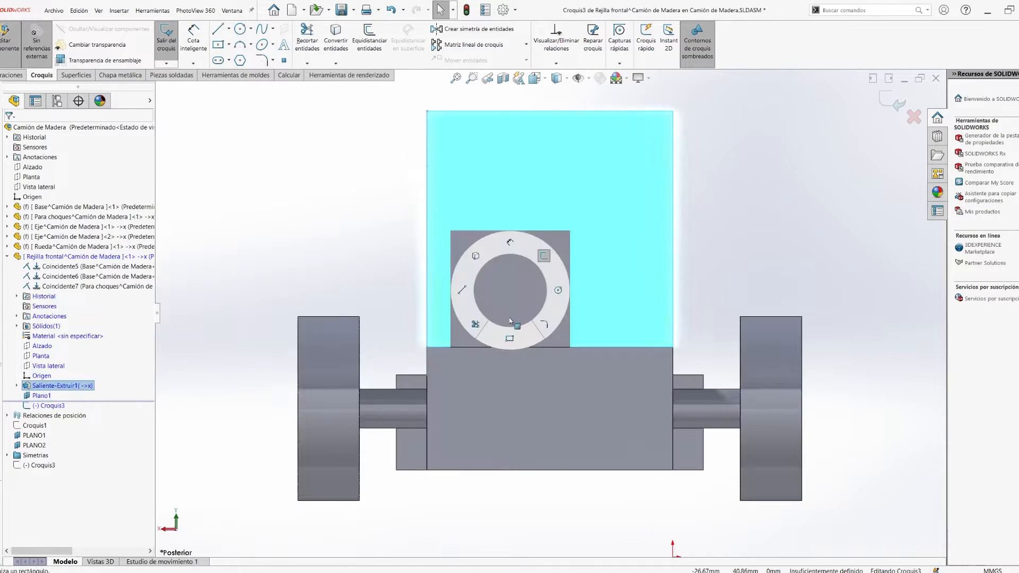
{"action": "key", "text": "Escape"}
{"action": "middle_click_drag", "start_coordinate": [500, 206], "coordinate": [443, 282], "text": "ctrl"}
{"action": "left_click", "coordinate": [396, 219]}
{"action": "left_click", "coordinate": [586, 398]}
- Dimension both vertical sides of the rectangle 5 mm from the grille's side edges
{"action": "left_click", "coordinate": [587, 297]}
{"action": "left_click", "coordinate": [615, 281]}
{"action": "left_click", "coordinate": [606, 174]}
{"action": "type", "text": "5"}
{"action": "key", "text": "Return"}
{"action": "left_click", "coordinate": [391, 276]}
{"action": "left_click", "coordinate": [383, 174]}
{"action": "type", "text": "5"}
{"action": "key", "text": "Return"}
- Dimension the rectangle 10 mm below the grille's upper edge and 3.5 mm above its lower edge
{"action": "left_click", "coordinate": [412, 219]}
{"action": "left_click", "coordinate": [340, 199]}
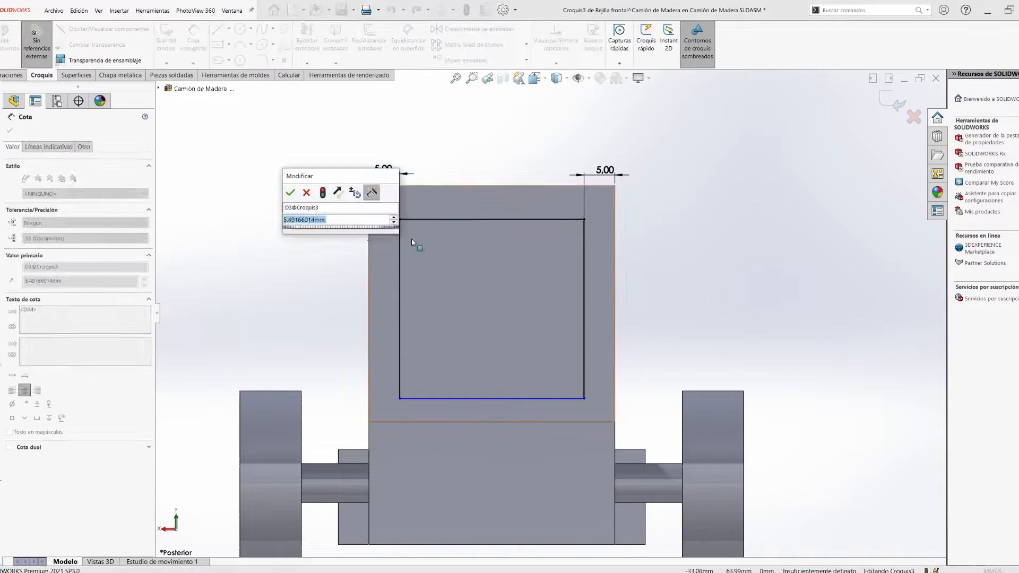
{"action": "type", "text": "10"}
{"action": "key", "text": "Return"}
{"action": "left_click", "coordinate": [501, 399]}
{"action": "key", "text": "Escape"}
{"action": "scroll", "coordinate": [625, 408], "scroll_direction": "down", "scroll_amount": 2}
{"action": "middle_click_drag", "start_coordinate": [625, 408], "coordinate": [608, 432]}
{"action": "left_click", "coordinate": [639, 399]}
{"action": "type", "text": "3.5"}
{"action": "key", "text": "Return"}
{"action": "scroll", "coordinate": [680, 276], "scroll_direction": "up", "scroll_amount": 5}
- Convert the rectangle's four lines to construction geometry
{"action": "key", "text": "Escape"}
{"action": "left_click", "coordinate": [539, 339]}
{"action": "left_click", "coordinate": [450, 278], "text": "ctrl"}
{"action": "left_click", "coordinate": [493, 249], "text": "ctrl"}
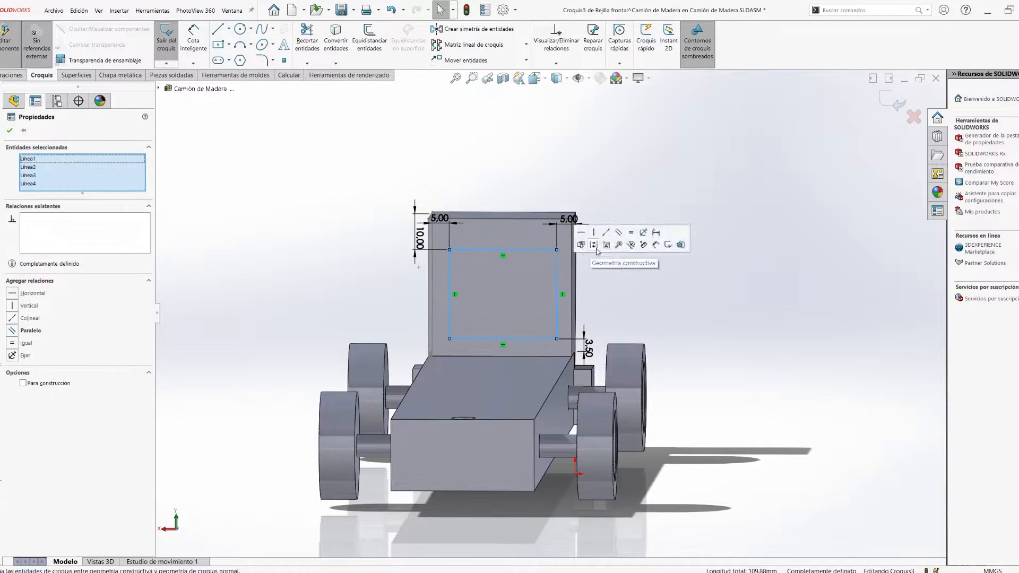
{"action": "left_click", "coordinate": [596, 250]}
{"action": "left_click", "coordinate": [389, 314]}
- Draw a vertical straight slot about 21 mm long and 3.5 mm wide beside the rectangle's left edge
{"action": "key", "text": "ctrl+8"}
{"action": "left_click", "coordinate": [218, 60]}
{"action": "left_click", "coordinate": [489, 234]}
{"action": "left_click", "coordinate": [498, 341]}
{"action": "key", "text": "Escape"}
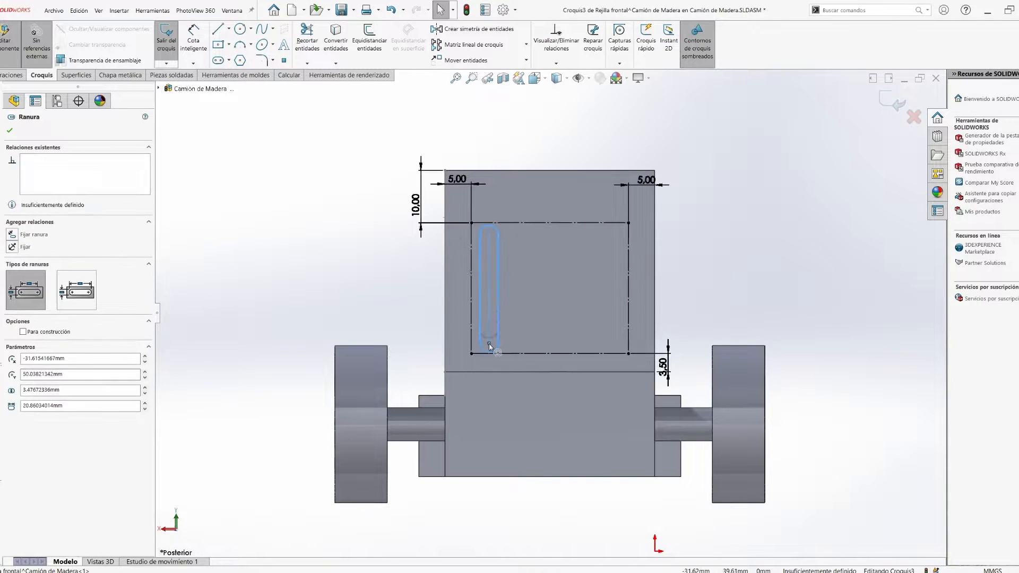
- Dimension the slot with a 21 mm center-to-center length and a 3.75 mm width
{"action": "scroll", "coordinate": [523, 268], "scroll_direction": "up", "scroll_amount": 5}
{"action": "scroll", "coordinate": [581, 309], "scroll_direction": "down", "scroll_amount": 3}
{"action": "middle_click_drag", "start_coordinate": [581, 309], "coordinate": [580, 307], "text": "ctrl"}
{"action": "right_click_drag", "start_coordinate": [600, 325], "coordinate": [600, 284]}
{"action": "left_click", "coordinate": [525, 370]}
{"action": "left_click", "coordinate": [408, 317]}
{"action": "type", "text": "21"}
{"action": "key", "text": "Return"}
{"action": "right_click_drag", "start_coordinate": [339, 340], "coordinate": [340, 303]}
{"action": "left_click", "coordinate": [508, 366]}
{"action": "left_click", "coordinate": [542, 373]}
{"action": "left_click", "coordinate": [523, 449]}
{"action": "type", "text": "3.75"}
{"action": "key", "text": "Return"}
- Fully define the slot's position with dimensions to the grille's left and upper edges, keeping the proposed values
{"action": "left_click", "coordinate": [509, 258]}
{"action": "left_click", "coordinate": [449, 272]}
{"action": "left_click", "coordinate": [468, 281]}
{"action": "key", "text": "Return"}
{"action": "left_click", "coordinate": [538, 211]}
{"action": "left_click", "coordinate": [530, 103]}
{"action": "left_click", "coordinate": [428, 161]}
{"action": "key", "text": "Return"}
{"action": "key", "text": "Escape"}
{"action": "left_click_drag", "start_coordinate": [401, 164], "coordinate": [461, 158]}
{"action": "scroll", "coordinate": [506, 142], "scroll_direction": "up", "scroll_amount": 4}
{"action": "scroll", "coordinate": [500, 138], "scroll_direction": "down", "scroll_amount": 2}
{"action": "left_click_drag", "start_coordinate": [518, 262], "coordinate": [518, 236]}
{"action": "key", "text": "Escape"}
{"action": "scroll", "coordinate": [547, 313], "scroll_direction": "up", "scroll_amount": 4}
{"action": "scroll", "coordinate": [604, 372], "scroll_direction": "down", "scroll_amount": 6}
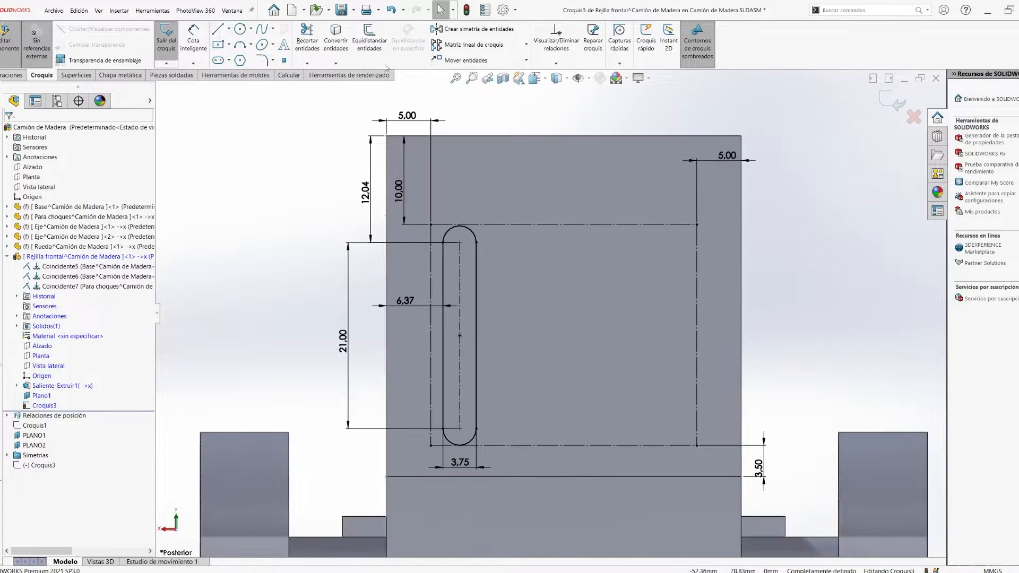
{"action": "left_click", "coordinate": [473, 44]}
{"action": "left_click", "coordinate": [467, 291]}
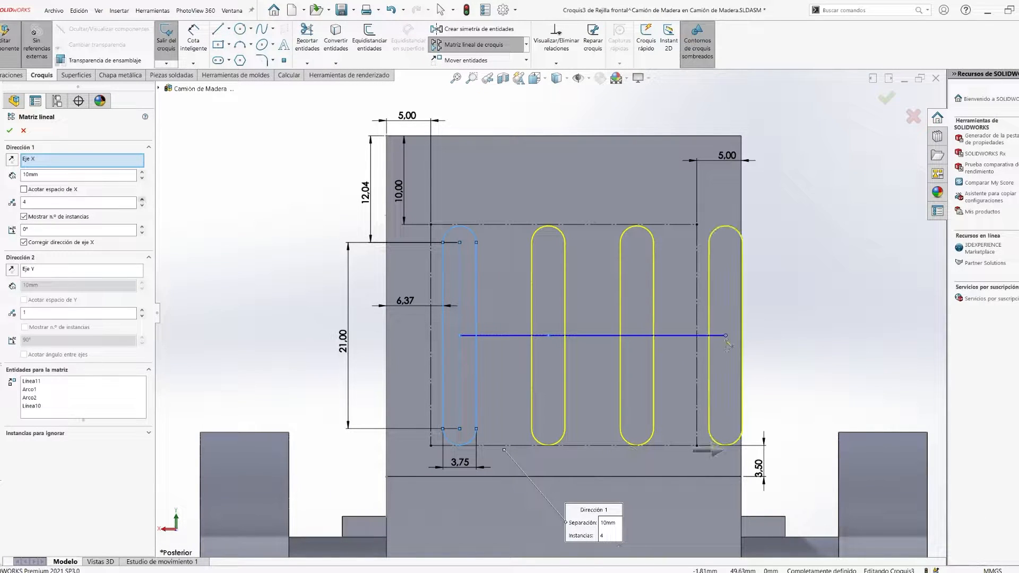
{"action": "key", "text": "Escape"}
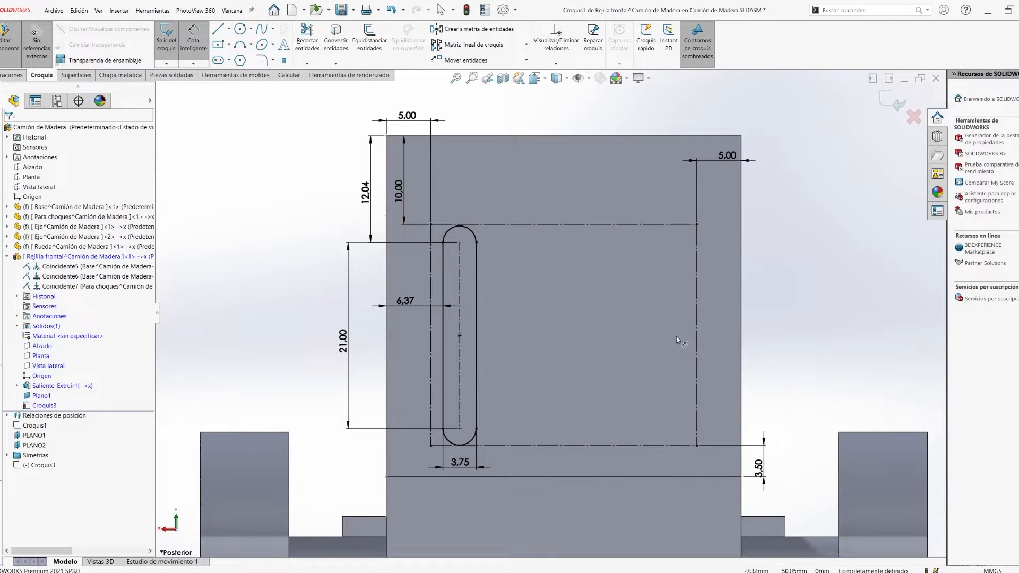
- Create a linear sketch pattern of the slot along X with 5 instances spaced 6 mm apart
{"action": "left_click", "coordinate": [480, 46]}
{"action": "double_click", "coordinate": [81, 177]}
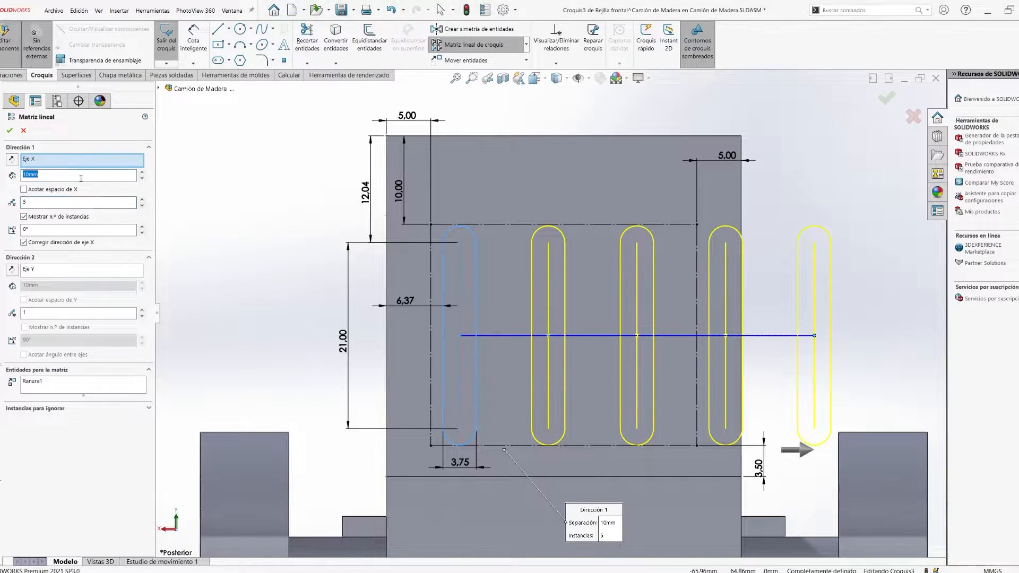
{"action": "type", "text": "3"}
{"action": "key", "text": "Return"}
{"action": "key", "text": "Up"}
{"action": "key", "text": "Up"}
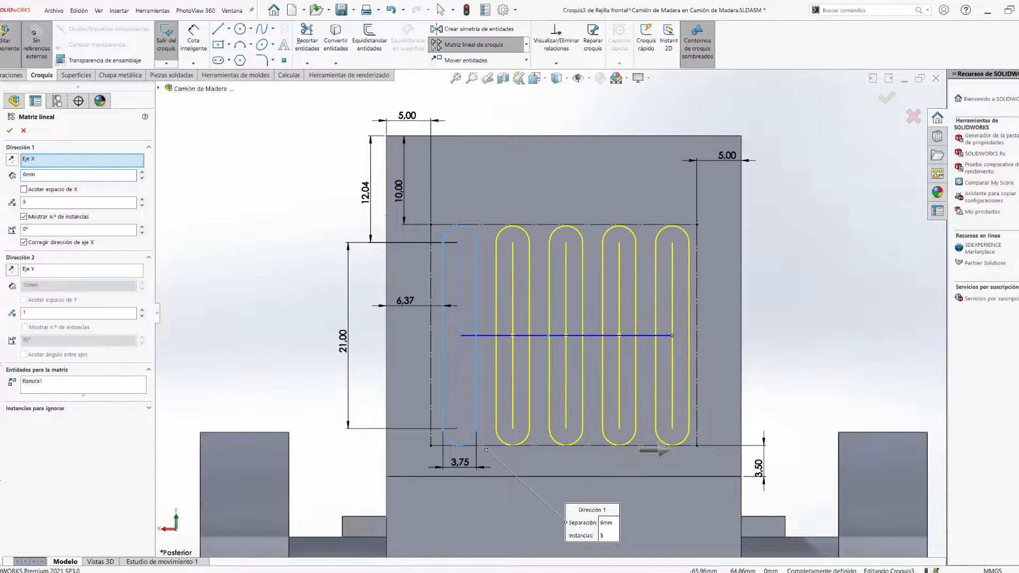
{"action": "left_click", "coordinate": [9, 131]}
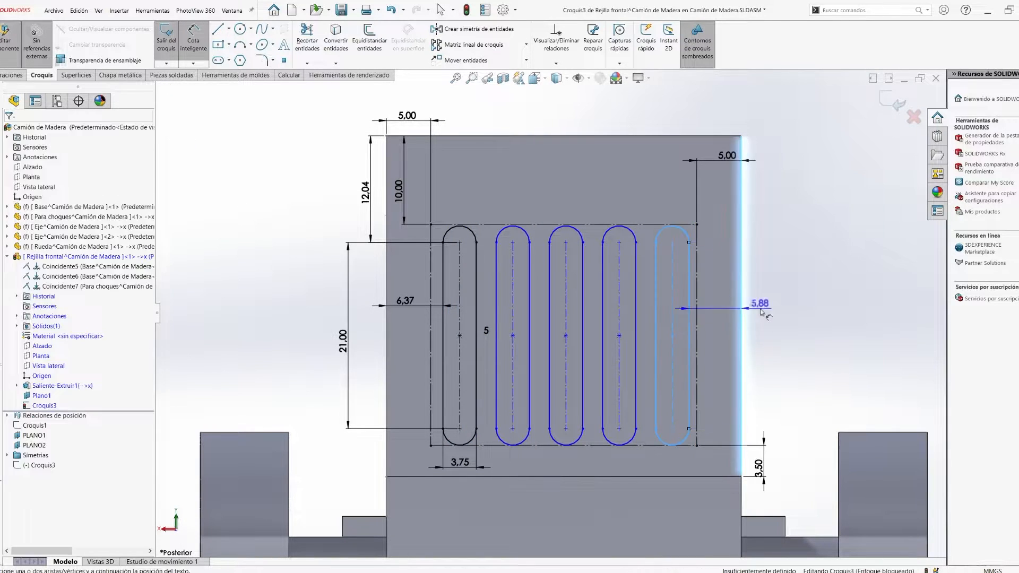
- Dimension the last slot of the pattern 6.37 mm from the grille's opposite side edge
{"action": "left_click", "coordinate": [741, 308]}
{"action": "left_click", "coordinate": [775, 313]}
{"action": "type", "text": "6,37"}
{"action": "key", "text": "Return"}
{"action": "left_click", "coordinate": [785, 350]}
- Extrude-cut the five slots through the grille's curved front and set an isometric view
{"action": "scroll", "coordinate": [605, 373], "scroll_direction": "up", "scroll_amount": 1}
{"action": "middle_click_drag", "start_coordinate": [605, 373], "coordinate": [637, 390]}
{"action": "scroll", "coordinate": [402, 303], "scroll_direction": "down", "scroll_amount": 2}
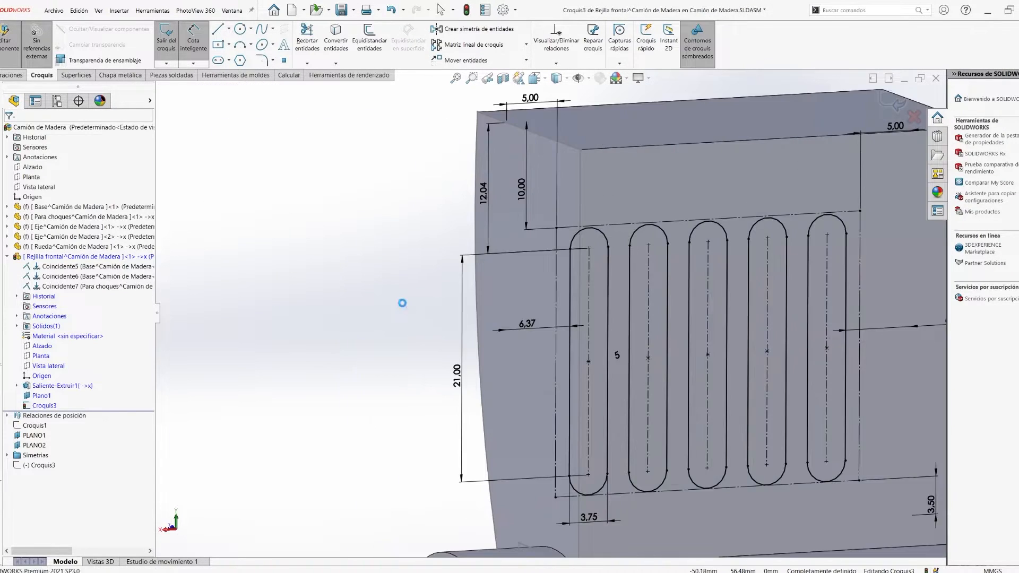
{"action": "left_click", "coordinate": [9, 132]}
{"action": "scroll", "coordinate": [721, 288], "scroll_direction": "up", "scroll_amount": 4}
{"action": "middle_click_drag", "start_coordinate": [721, 289], "coordinate": [757, 320]}
{"action": "key", "text": "space"}
{"action": "left_click", "coordinate": [414, 310]}
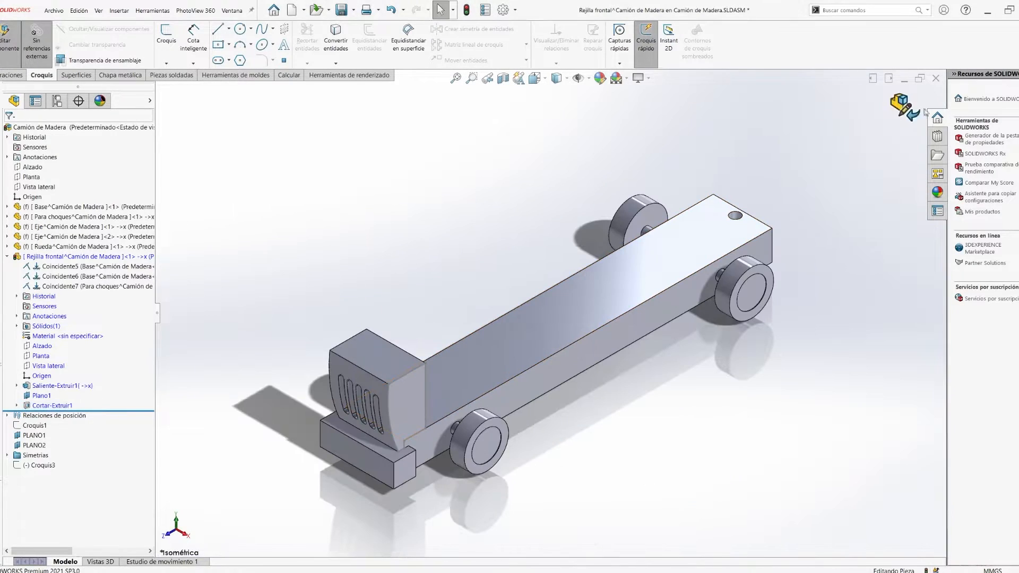
- Finish editing the grille in context and fix the front grille component in the assembly
{"action": "left_click", "coordinate": [901, 101]}
{"action": "middle_click_drag", "start_coordinate": [577, 424], "coordinate": [536, 392]}
{"action": "scroll", "coordinate": [425, 340], "scroll_direction": "down", "scroll_amount": 2}
{"action": "left_click", "coordinate": [373, 347]}
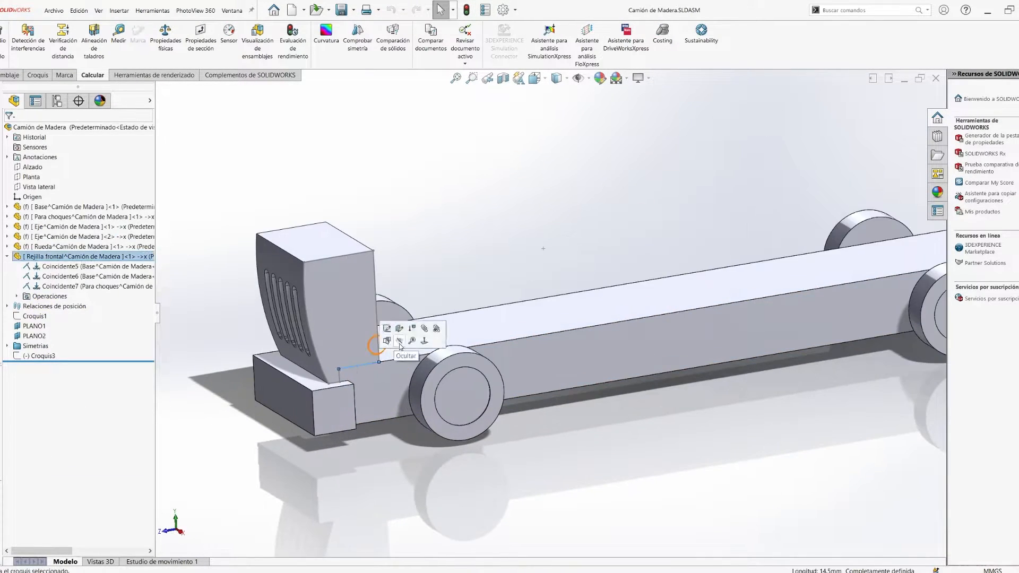
{"action": "scroll", "coordinate": [527, 303], "scroll_direction": "up", "scroll_amount": 2}
{"action": "right_click", "coordinate": [66, 256]}
{"action": "left_click", "coordinate": [101, 339]}
- Insert a new part on the assembly's Alzado plane and exit its initial sketch
{"action": "left_click", "coordinate": [11, 76]}
{"action": "left_click", "coordinate": [41, 64]}
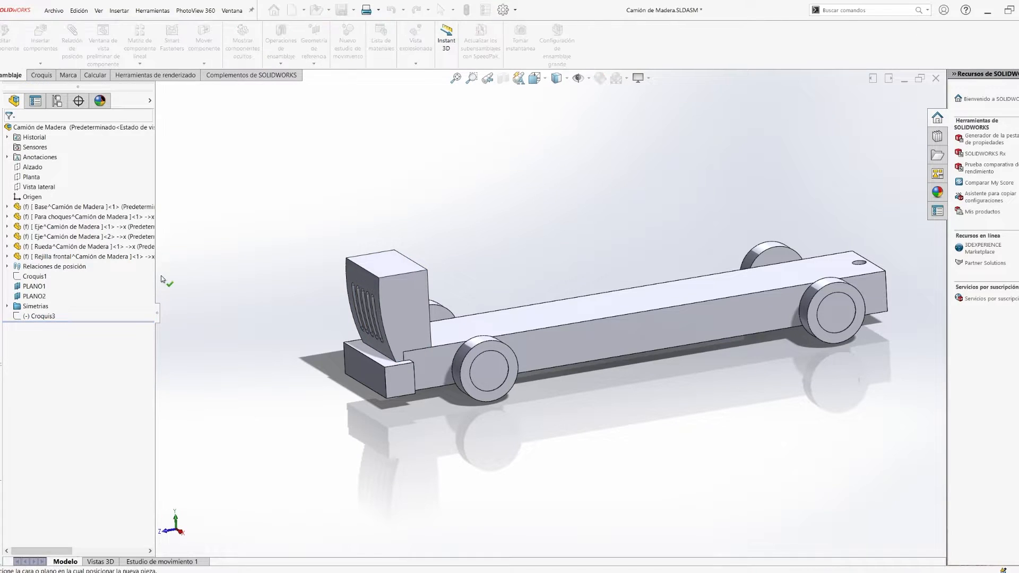
{"action": "left_click", "coordinate": [40, 169]}
{"action": "left_click", "coordinate": [900, 101]}
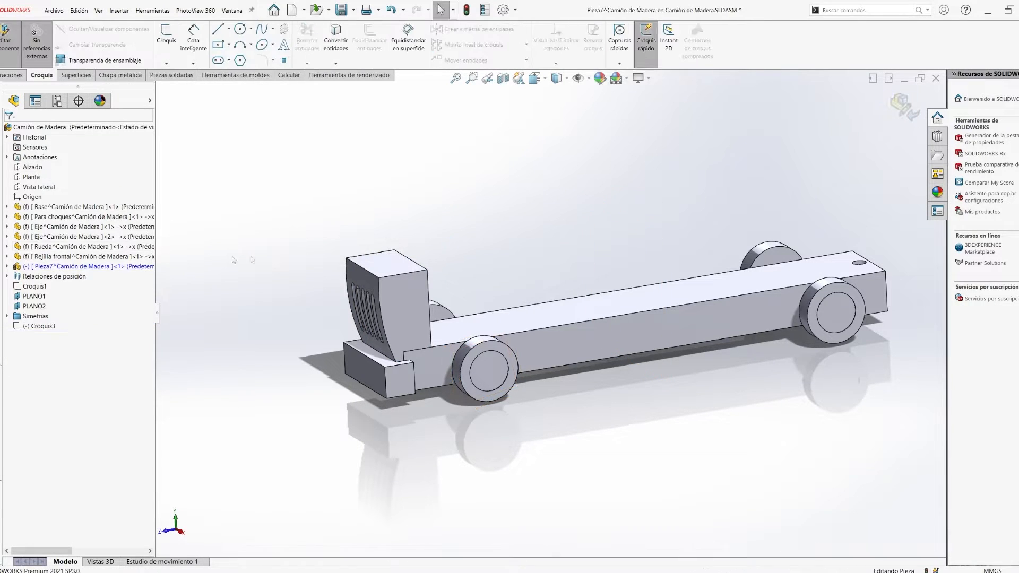
- Start a sketch on the side face of the front grille for the new part's outline
{"action": "left_click", "coordinate": [7, 266]}
{"action": "right_click", "coordinate": [48, 265]}
{"action": "left_click", "coordinate": [339, 230]}
{"action": "left_click", "coordinate": [40, 319]}
{"action": "middle_click_drag", "start_coordinate": [590, 412], "coordinate": [562, 393]}
{"action": "middle_click_drag", "start_coordinate": [428, 452], "coordinate": [405, 426]}
{"action": "key", "text": "ctrl+4"}
{"action": "scroll", "coordinate": [416, 333], "scroll_direction": "down", "scroll_amount": 4}
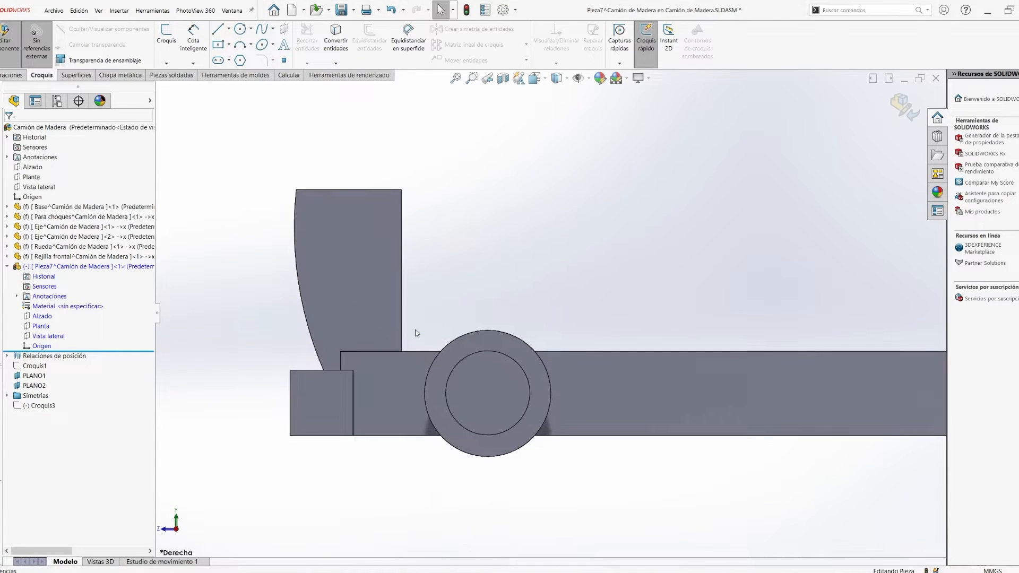
{"action": "left_click", "coordinate": [398, 294]}
{"action": "left_click", "coordinate": [433, 265]}
{"action": "scroll", "coordinate": [541, 316], "scroll_direction": "up", "scroll_amount": 3}
{"action": "middle_click_drag", "start_coordinate": [508, 334], "coordinate": [438, 373], "text": "ctrl"}
{"action": "left_click", "coordinate": [469, 365]}
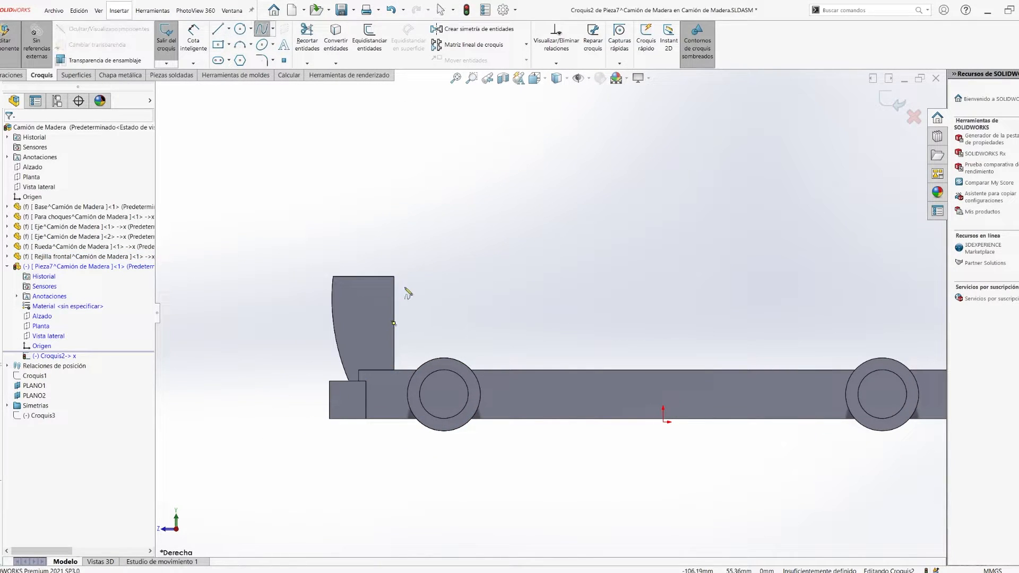
- Draw a circle of about 8 mm radius tangent to the bumper's upper edge, at the foot of the grille
{"action": "left_click", "coordinate": [237, 32]}
{"action": "left_click", "coordinate": [353, 361]}
{"action": "scroll", "coordinate": [375, 379], "scroll_direction": "down", "scroll_amount": 9}
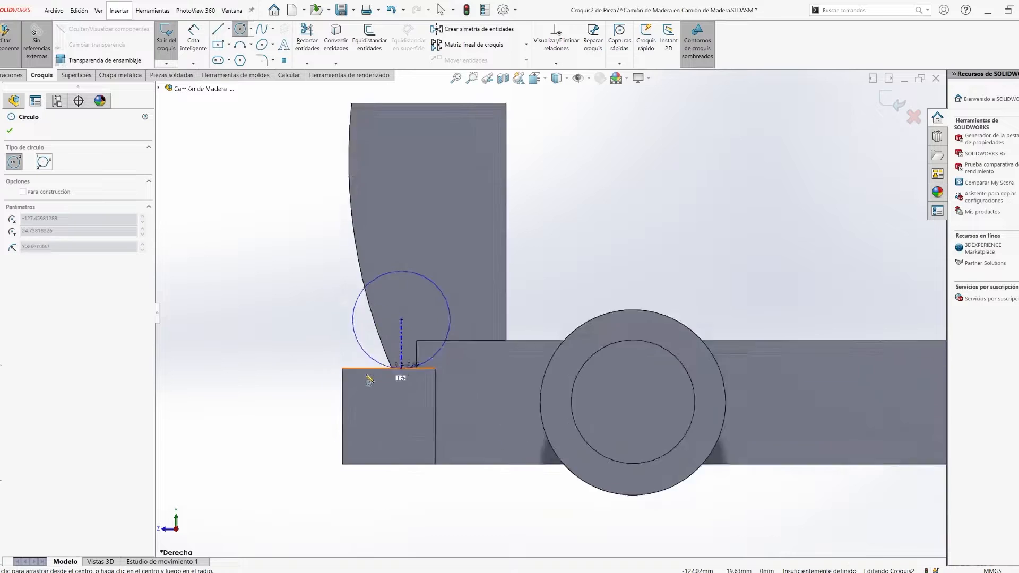
{"action": "left_click", "coordinate": [443, 354]}
{"action": "key", "text": "Escape"}
- Draw a second circle on the base's upper edge behind the front wheel and make both circles equal
{"action": "scroll", "coordinate": [434, 324], "scroll_direction": "up", "scroll_amount": 10}
{"action": "middle_click_drag", "start_coordinate": [521, 376], "coordinate": [432, 368], "text": "ctrl"}
{"action": "left_click", "coordinate": [239, 29]}
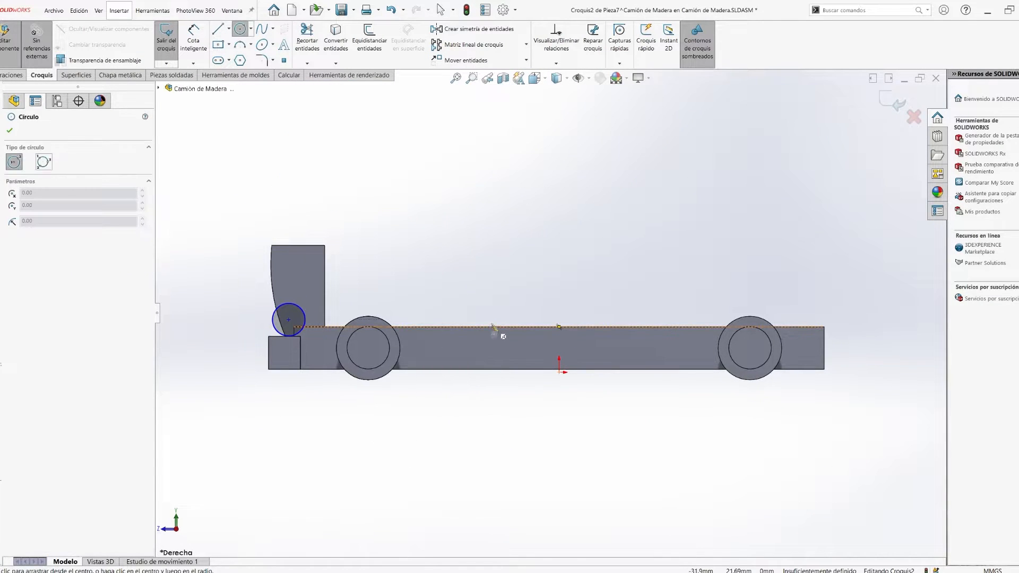
{"action": "left_click", "coordinate": [490, 320]}
{"action": "left_click", "coordinate": [504, 319]}
{"action": "key", "text": "Escape"}
{"action": "left_click", "coordinate": [304, 323]}
{"action": "left_click", "coordinate": [503, 309], "text": "ctrl"}
{"action": "left_click", "coordinate": [554, 277]}
{"action": "left_click", "coordinate": [411, 381]}
- Draw a tall arched spline from the front circle over to the rear circle and adjust its points into a cabin shape
{"action": "scroll", "coordinate": [402, 366], "scroll_direction": "up", "scroll_amount": 1}
{"action": "middle_click_drag", "start_coordinate": [382, 329], "coordinate": [404, 409], "text": "ctrl"}
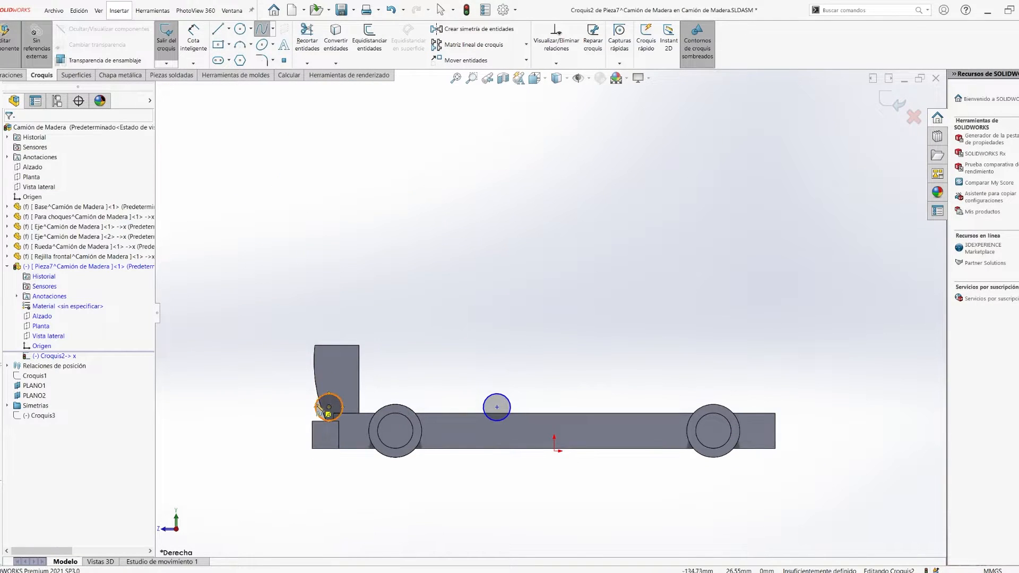
{"action": "left_click", "coordinate": [316, 407]}
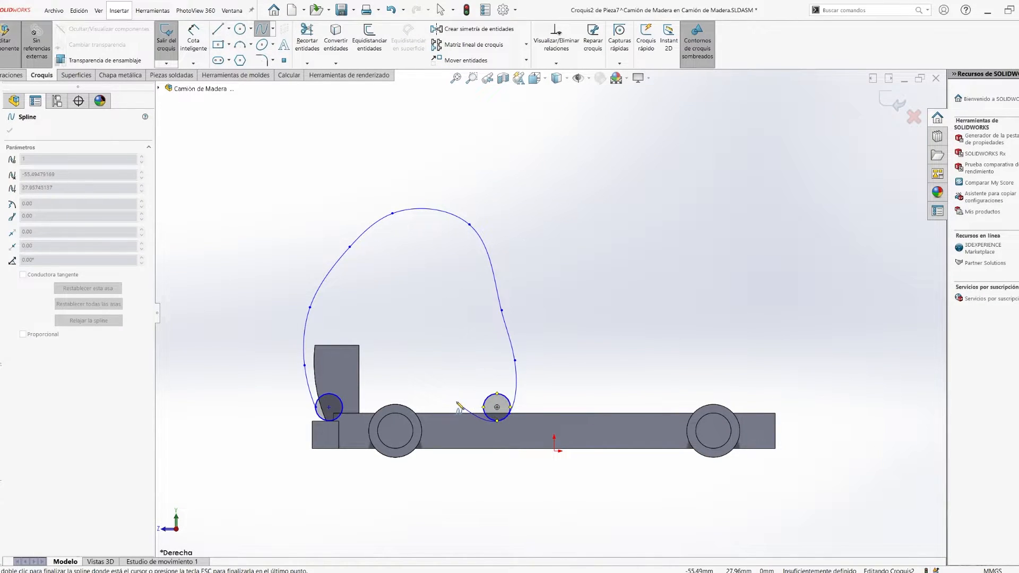
{"action": "key", "text": "Escape"}
{"action": "left_click_drag", "start_coordinate": [501, 309], "coordinate": [511, 319]}
{"action": "left_click_drag", "start_coordinate": [349, 247], "coordinate": [339, 257]}
{"action": "scroll", "coordinate": [381, 326], "scroll_direction": "down", "scroll_amount": 3}
{"action": "left_click_drag", "start_coordinate": [279, 288], "coordinate": [296, 263]}
{"action": "middle_click_drag", "start_coordinate": [446, 392], "coordinate": [373, 365], "text": "ctrl"}
{"action": "key", "text": "Return"}
- Draw the lower wavy spline from the rear circle over the front wheel to the front circle
{"action": "left_click", "coordinate": [529, 462]}
{"action": "left_click", "coordinate": [470, 453]}
{"action": "left_click", "coordinate": [348, 423]}
{"action": "left_click", "coordinate": [250, 459]}
{"action": "key", "text": "Escape"}
- Trim the front circle to the short arc that joins the upper and lower splines
{"action": "scroll", "coordinate": [526, 477], "scroll_direction": "down", "scroll_amount": 10}
{"action": "scroll", "coordinate": [553, 361], "scroll_direction": "up", "scroll_amount": 10}
{"action": "scroll", "coordinate": [217, 466], "scroll_direction": "down", "scroll_amount": 10}
{"action": "left_click", "coordinate": [537, 362]}
{"action": "left_click", "coordinate": [551, 313], "text": "ctrl"}
{"action": "scroll", "coordinate": [551, 318], "scroll_direction": "up", "scroll_amount": 9}
{"action": "left_click", "coordinate": [306, 37]}
{"action": "left_click_drag", "start_coordinate": [371, 346], "coordinate": [348, 373]}
{"action": "scroll", "coordinate": [255, 441], "scroll_direction": "down", "scroll_amount": 6}
{"action": "left_click", "coordinate": [383, 354]}
{"action": "left_click", "coordinate": [374, 326], "text": "ctrl"}
{"action": "left_click", "coordinate": [398, 303]}
- Adjust the spline point in front of the grille to smooth the cabin's front curve
{"action": "scroll", "coordinate": [540, 291], "scroll_direction": "up", "scroll_amount": 4}
{"action": "scroll", "coordinate": [451, 160], "scroll_direction": "down", "scroll_amount": 1}
{"action": "left_click_drag", "start_coordinate": [473, 362], "coordinate": [470, 359]}
{"action": "scroll", "coordinate": [431, 203], "scroll_direction": "up", "scroll_amount": 5}
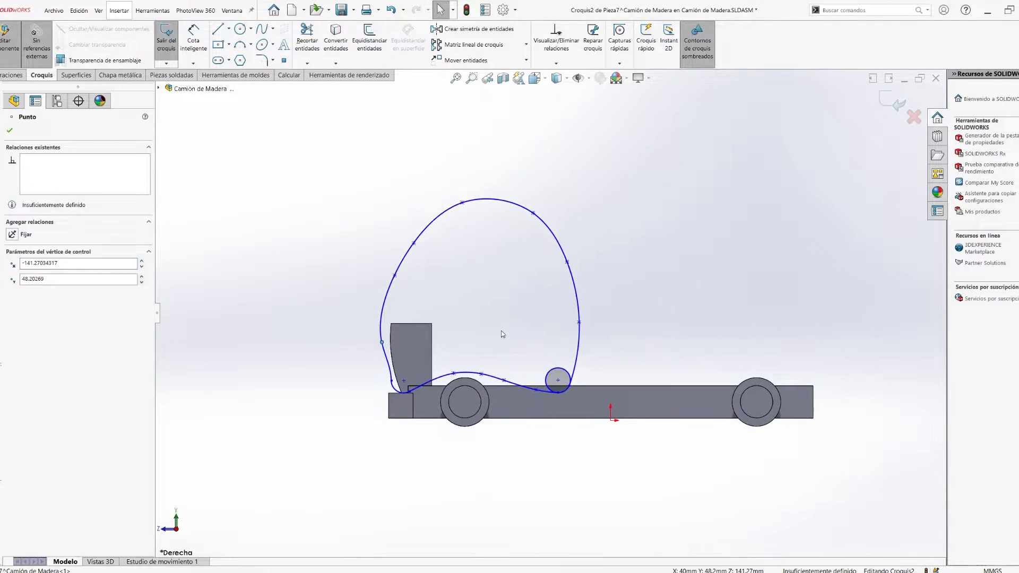
{"action": "scroll", "coordinate": [530, 386], "scroll_direction": "down", "scroll_amount": 4}
{"action": "left_click", "coordinate": [374, 406]}
- Trim the inner part of the rear circle to leave one continuous closed cabin outline
{"action": "middle_click_drag", "start_coordinate": [501, 291], "coordinate": [433, 296], "text": "ctrl"}
{"action": "left_click", "coordinate": [307, 40]}
{"action": "left_click_drag", "start_coordinate": [504, 319], "coordinate": [511, 400]}
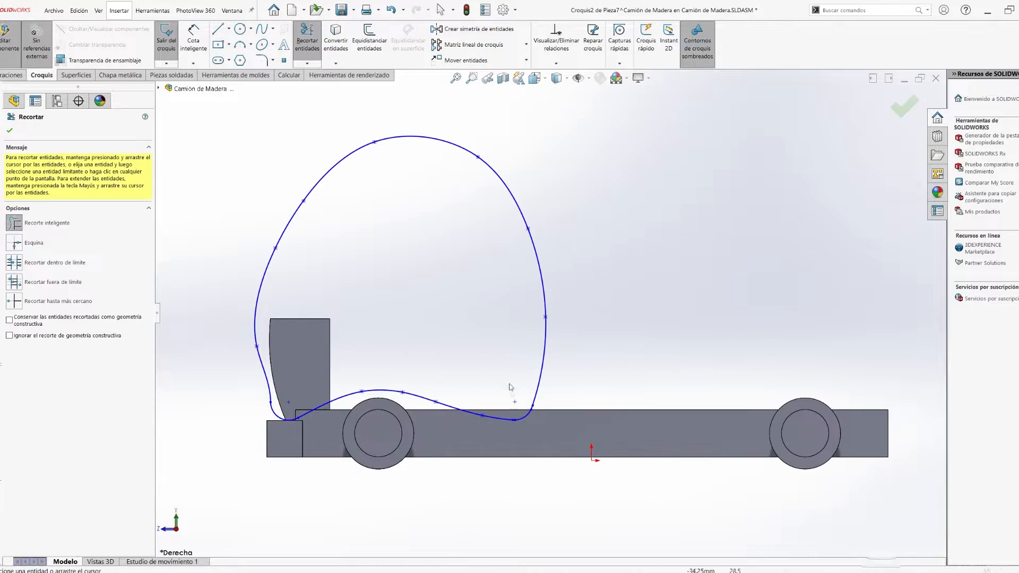
{"action": "scroll", "coordinate": [472, 304], "scroll_direction": "up", "scroll_amount": 2}
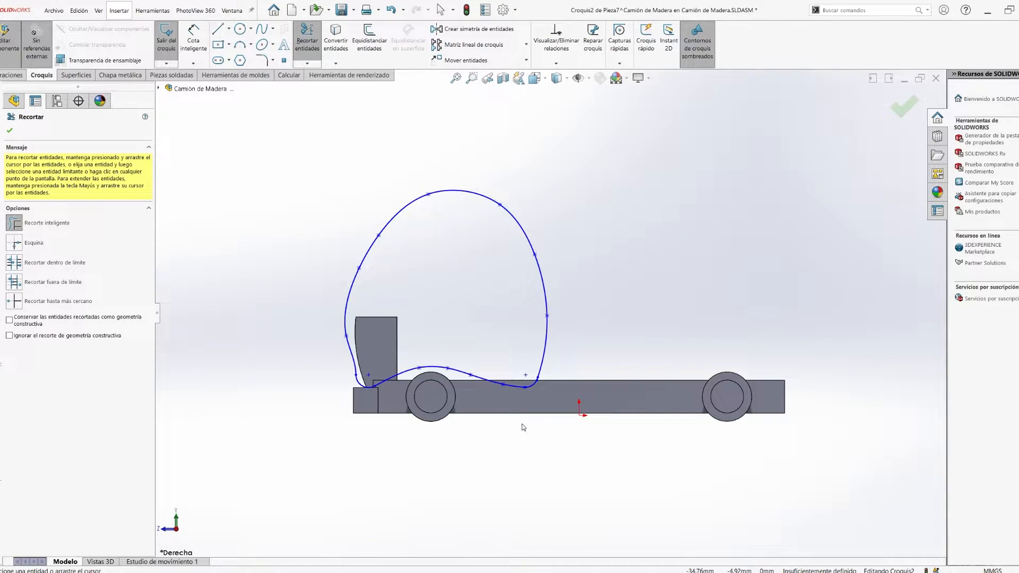
{"action": "middle_click_drag", "start_coordinate": [470, 272], "coordinate": [531, 334]}
{"action": "key", "text": "Escape"}
{"action": "scroll", "coordinate": [531, 334], "scroll_direction": "down", "scroll_amount": 3}
{"action": "left_click", "coordinate": [49, 356]}
{"action": "left_click", "coordinate": [247, 284]}
{"action": "key", "text": "Escape"}
{"action": "scroll", "coordinate": [648, 359], "scroll_direction": "up", "scroll_amount": 4}
{"action": "scroll", "coordinate": [469, 398], "scroll_direction": "down", "scroll_amount": 12}
- Extrude the closed cabin outline 10 mm as a side panel
{"action": "middle_click_drag", "start_coordinate": [468, 398], "coordinate": [554, 351], "text": "ctrl"}
{"action": "left_click", "coordinate": [541, 347]}
{"action": "key", "text": "Escape"}
{"action": "left_click", "coordinate": [732, 336]}
{"action": "key", "text": "Escape"}
{"action": "scroll", "coordinate": [607, 344], "scroll_direction": "up", "scroll_amount": 12}
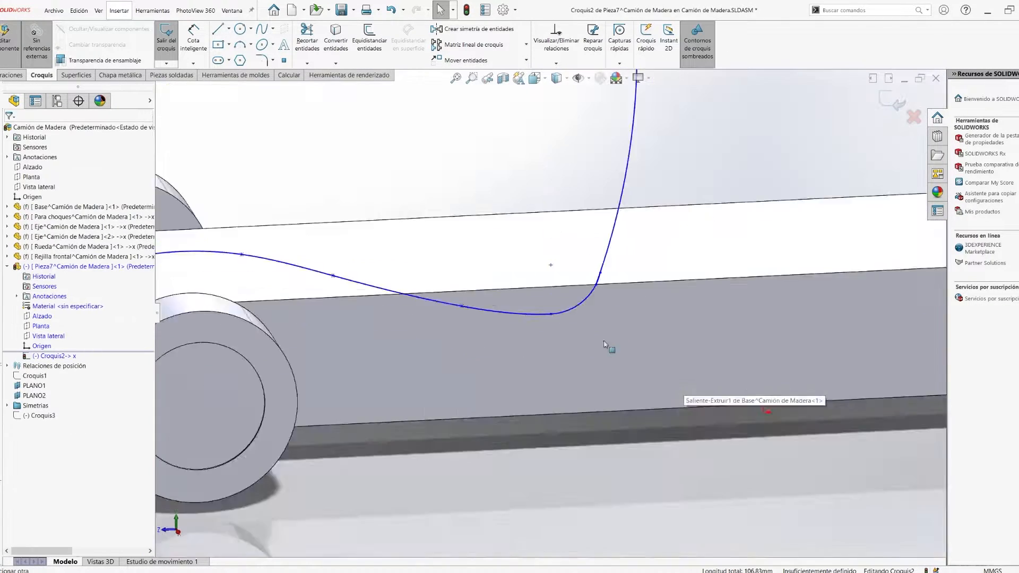
{"action": "key", "text": "e"}
{"action": "left_click", "coordinate": [489, 373]}
{"action": "middle_click_drag", "start_coordinate": [489, 373], "coordinate": [533, 371]}
{"action": "type", "text": "10"}
{"action": "key", "text": "Return"}
{"action": "key", "text": "Return"}
- Sketch a centre rectangle about 44 mm high on the side panel's outer face and narrow it to fit inside the outline
{"action": "middle_click_drag", "start_coordinate": [566, 448], "coordinate": [432, 409]}
{"action": "scroll", "coordinate": [567, 448], "scroll_direction": "up", "scroll_amount": 4}
{"action": "key", "text": "ctrl+4"}
{"action": "left_click", "coordinate": [431, 267]}
{"action": "key", "text": "Escape"}
{"action": "left_click", "coordinate": [220, 45]}
{"action": "left_click", "coordinate": [421, 276]}
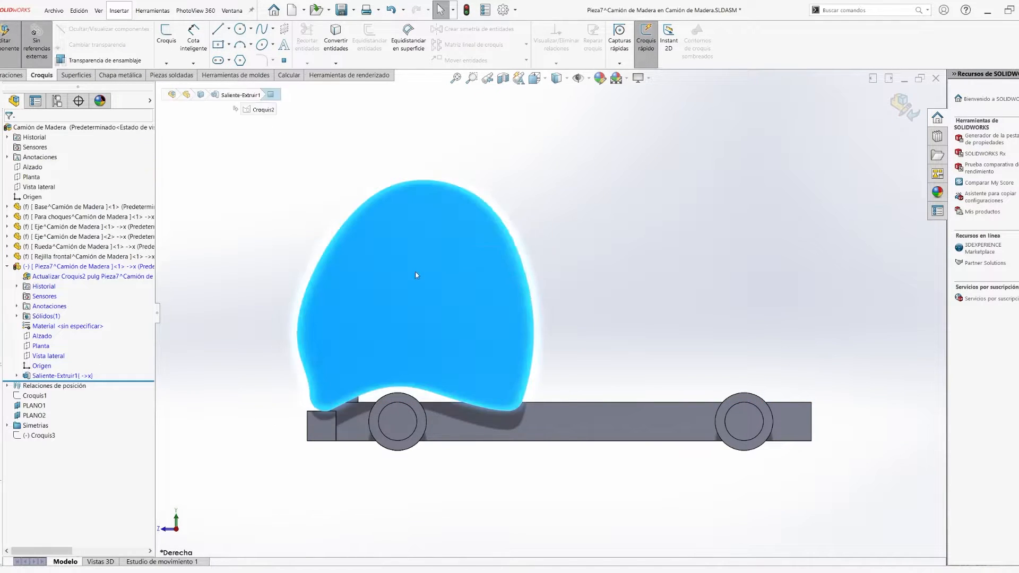
{"action": "left_click", "coordinate": [395, 276]}
{"action": "left_click", "coordinate": [476, 319]}
{"action": "key", "text": "Escape"}
{"action": "left_click_drag", "start_coordinate": [396, 276], "coordinate": [413, 277]}
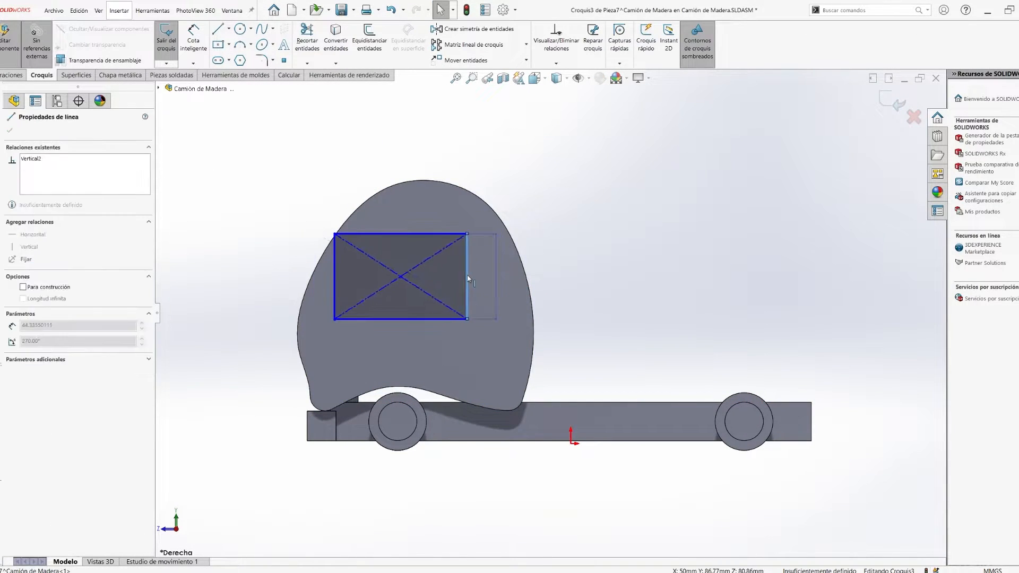
- Fillet the window's corners 35 mm upper front, 10 mm rear and 5 mm lower front, and cut it through the side panel
{"action": "left_click", "coordinate": [261, 61]}
{"action": "left_click", "coordinate": [383, 234]}
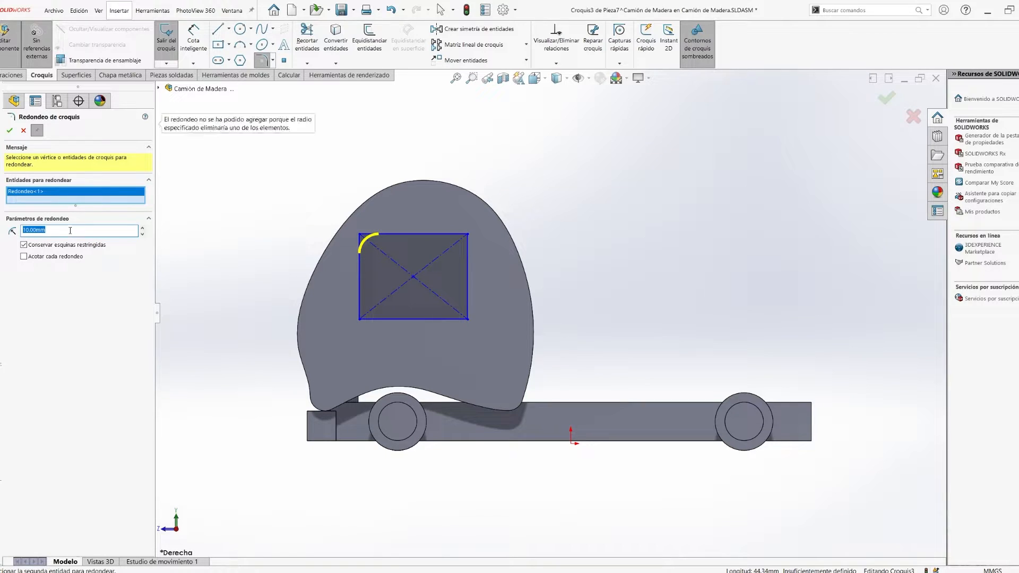
{"action": "key", "text": "Escape"}
{"action": "left_click", "coordinate": [306, 38]}
{"action": "left_click_drag", "start_coordinate": [395, 277], "coordinate": [419, 279]}
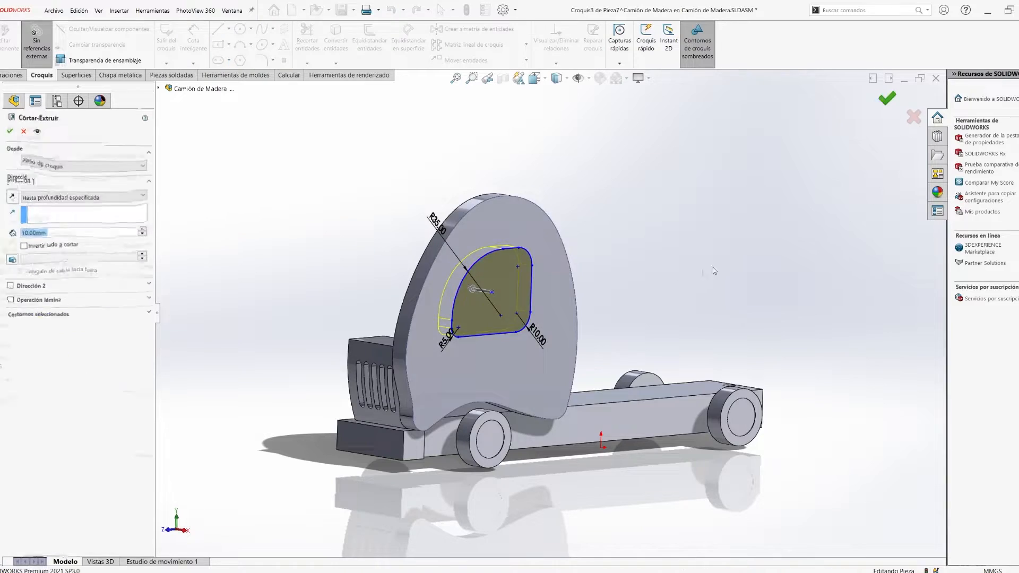
{"action": "middle_click_drag", "start_coordinate": [584, 254], "coordinate": [690, 283]}
{"action": "left_click", "coordinate": [903, 106]}
- Rename the side panel component as Lateral cabina and fix it in the assembly
{"action": "left_click", "coordinate": [124, 267]}
{"action": "key", "text": "F2"}
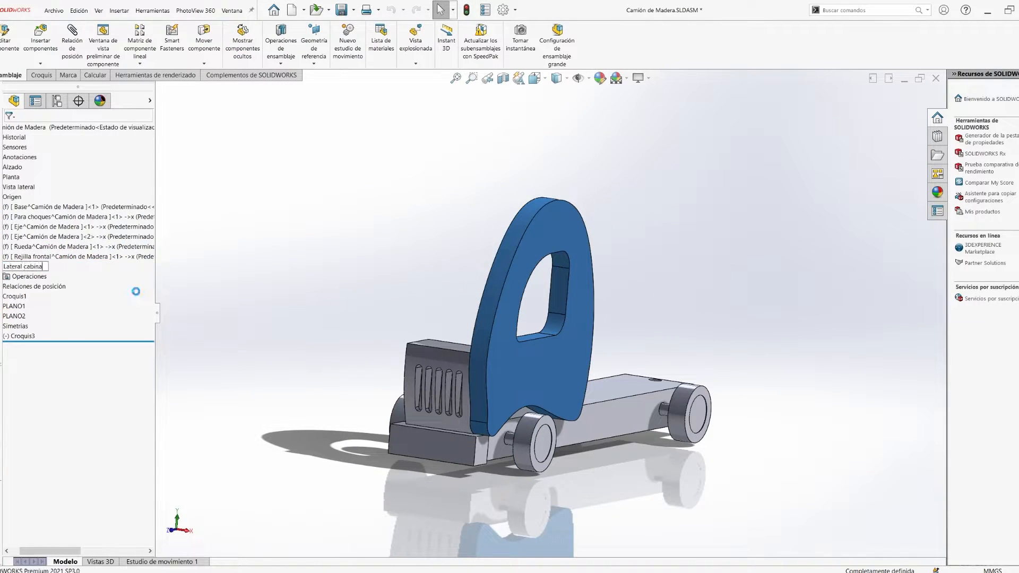
{"action": "left_click", "coordinate": [273, 268]}
- Mirror the Lateral cabina component about the truck's longitudinal mid-plane
{"action": "left_click", "coordinate": [125, 266]}
{"action": "left_click", "coordinate": [140, 64]}
{"action": "left_click", "coordinate": [154, 139]}
{"action": "left_click", "coordinate": [158, 88]}
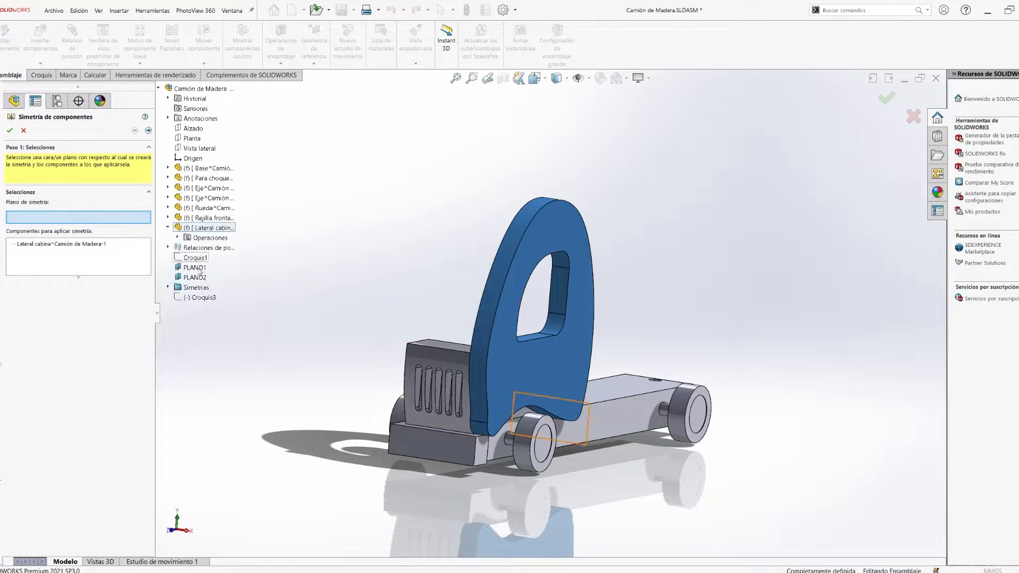
{"action": "left_click", "coordinate": [9, 130]}
- Insert another new part on the assembly's Alzado plane and leave its initial sketch
{"action": "scroll", "coordinate": [562, 319], "scroll_direction": "up", "scroll_amount": 3}
{"action": "middle_click_drag", "start_coordinate": [562, 319], "coordinate": [206, 254]}
{"action": "scroll", "coordinate": [531, 319], "scroll_direction": "down", "scroll_amount": 3}
{"action": "left_click", "coordinate": [33, 167]}
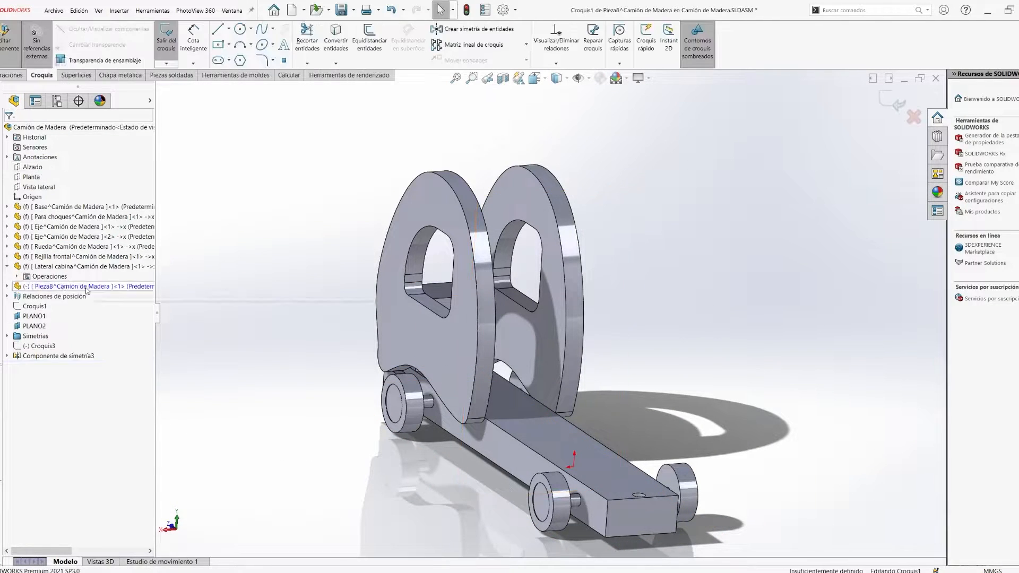
{"action": "scroll", "coordinate": [495, 371], "scroll_direction": "down", "scroll_amount": 1}
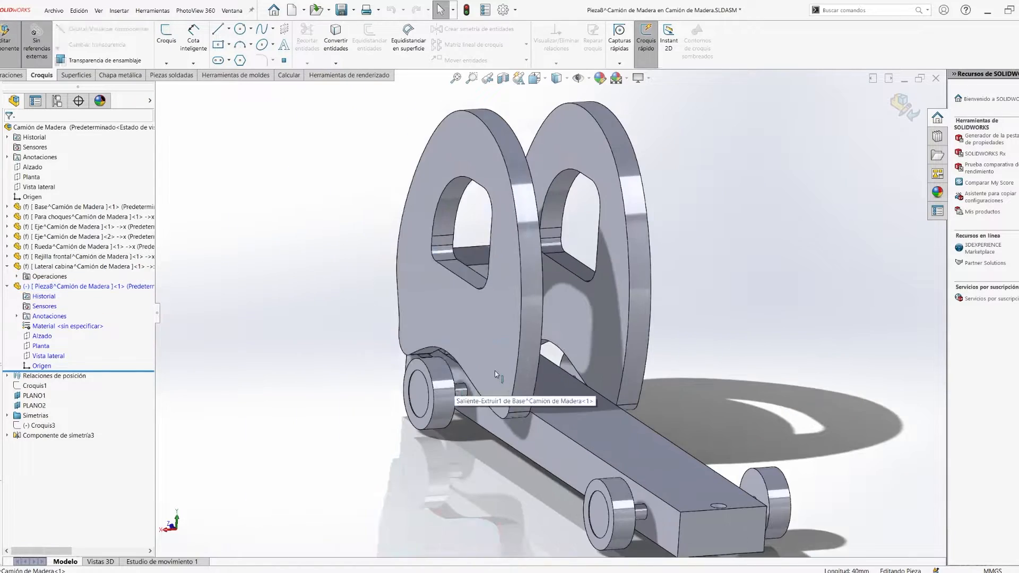
- Create a reference plane midway between the two cabin side panels
{"action": "left_click", "coordinate": [495, 370]}
{"action": "left_click", "coordinate": [12, 76]}
{"action": "left_click", "coordinate": [630, 62]}
{"action": "left_click", "coordinate": [642, 74]}
{"action": "middle_click_drag", "start_coordinate": [658, 261], "coordinate": [425, 270]}
{"action": "left_click", "coordinate": [743, 319]}
{"action": "right_click", "coordinate": [406, 270]}
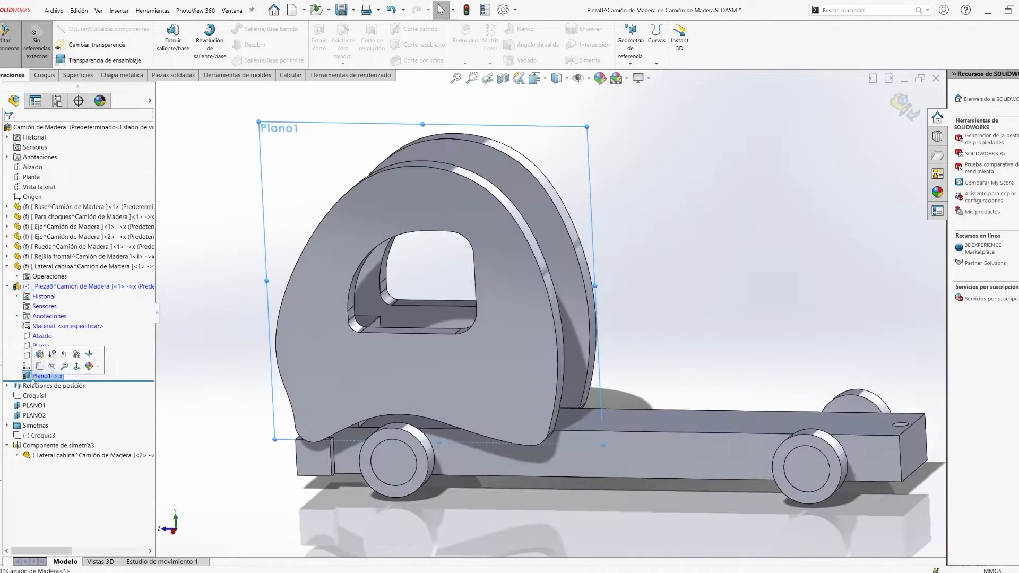
- Sketch the cabin back on the new plane with the panel's rear edge curve and a nearly vertical line behind the window
{"action": "key", "text": "l"}
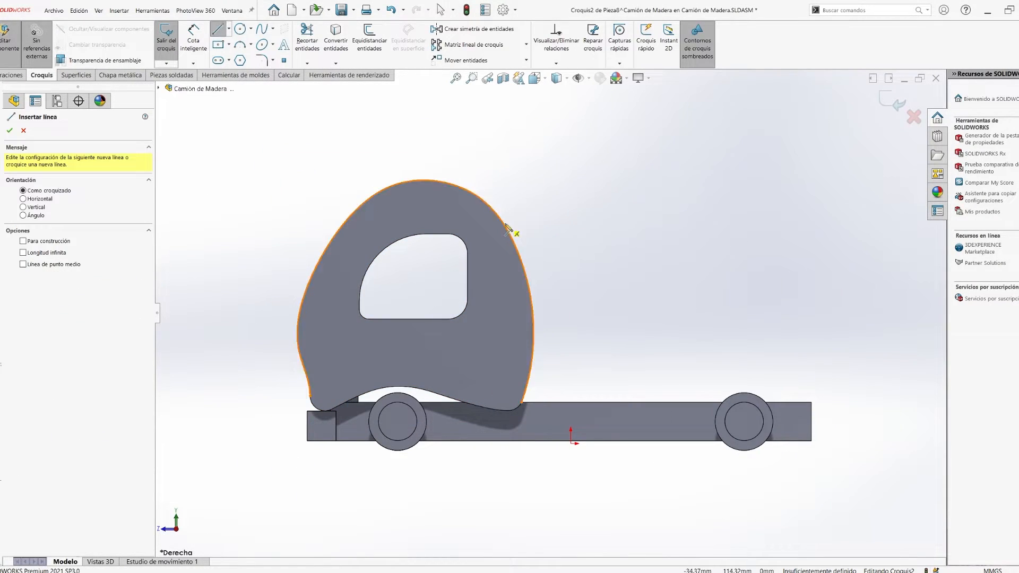
{"action": "left_click", "coordinate": [490, 402]}
{"action": "left_click", "coordinate": [306, 38]}
{"action": "left_click_drag", "start_coordinate": [425, 83], "coordinate": [262, 414]}
{"action": "scroll", "coordinate": [493, 418], "scroll_direction": "down", "scroll_amount": 5}
- Close the cabin back profile with a line along the base's upper edge and trim the excess curves
{"action": "key", "text": "l"}
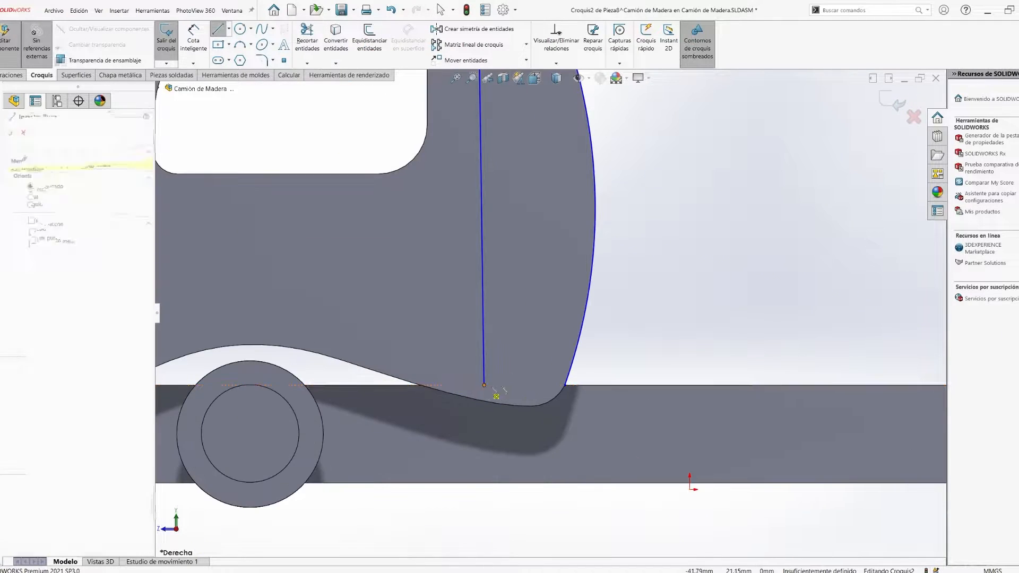
{"action": "left_click", "coordinate": [482, 385]}
{"action": "left_click", "coordinate": [564, 384]}
{"action": "left_click", "coordinate": [307, 39]}
{"action": "middle_click_drag", "start_coordinate": [537, 319], "coordinate": [441, 340]}
{"action": "scroll", "coordinate": [557, 291], "scroll_direction": "down", "scroll_amount": 6}
{"action": "scroll", "coordinate": [557, 291], "scroll_direction": "up", "scroll_amount": 6}
{"action": "scroll", "coordinate": [556, 292], "scroll_direction": "down", "scroll_amount": 6}
{"action": "scroll", "coordinate": [556, 292], "scroll_direction": "up", "scroll_amount": 6}
- Extrude the cabin back profile 40 mm from the mid-plane between the side panels
{"action": "key", "text": "e"}
{"action": "left_click", "coordinate": [78, 234]}
{"action": "middle_click_drag", "start_coordinate": [494, 297], "coordinate": [536, 289]}
{"action": "left_click_drag", "start_coordinate": [507, 373], "coordinate": [482, 376]}
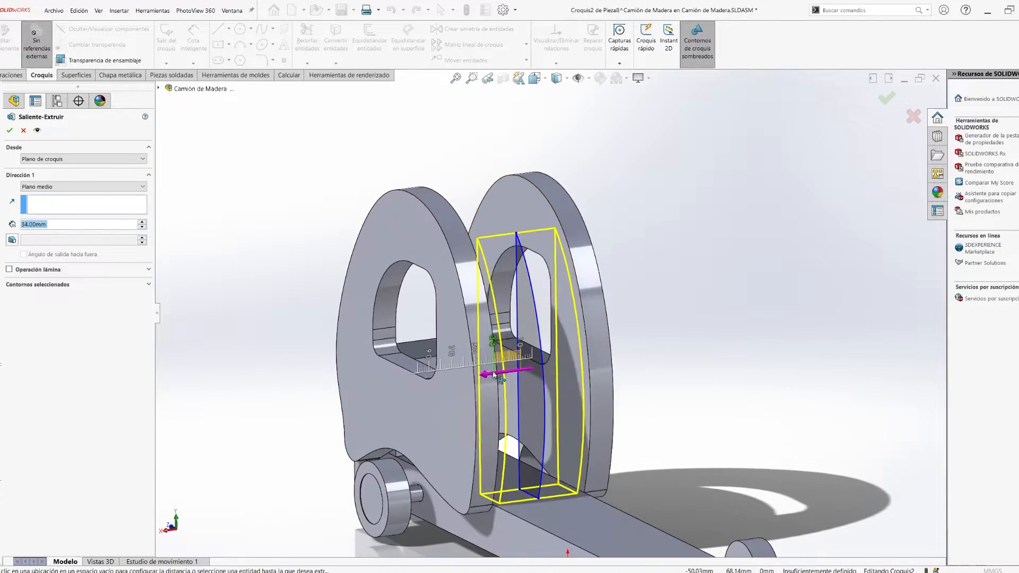
{"action": "middle_click_drag", "start_coordinate": [531, 340], "coordinate": [456, 339]}
{"action": "scroll", "coordinate": [494, 345], "scroll_direction": "down", "scroll_amount": 5}
{"action": "left_click_drag", "start_coordinate": [87, 227], "coordinate": [17, 224]}
{"action": "type", "text": "40"}
{"action": "key", "text": "Return"}
- Finish editing the cabin back in context and rename the component as Trasero Cabina
{"action": "scroll", "coordinate": [557, 371], "scroll_direction": "up", "scroll_amount": 8}
{"action": "middle_click_drag", "start_coordinate": [557, 404], "coordinate": [686, 381]}
{"action": "key", "text": "ctrl+7"}
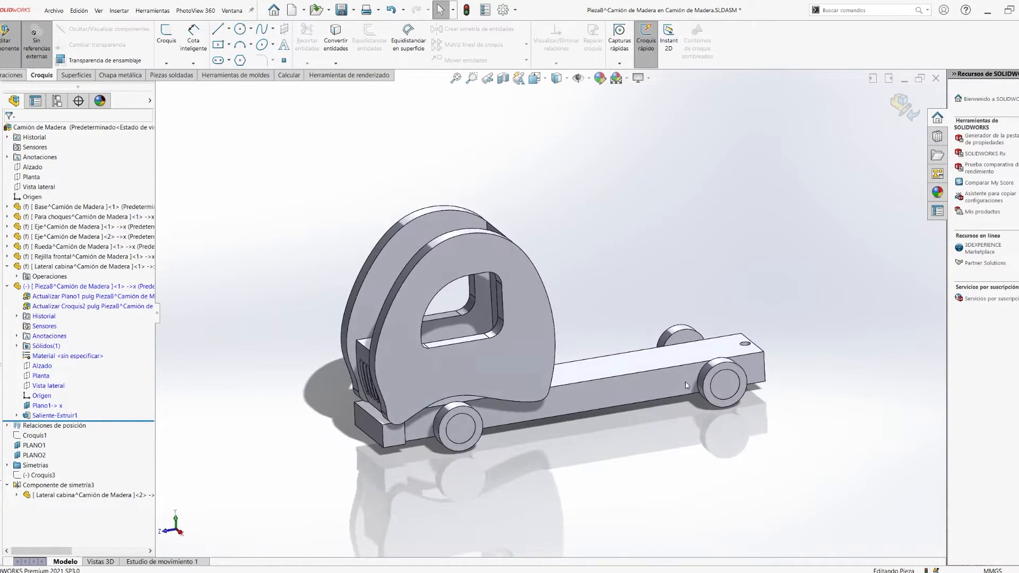
{"action": "left_click", "coordinate": [8, 267]}
{"action": "left_click", "coordinate": [56, 286]}
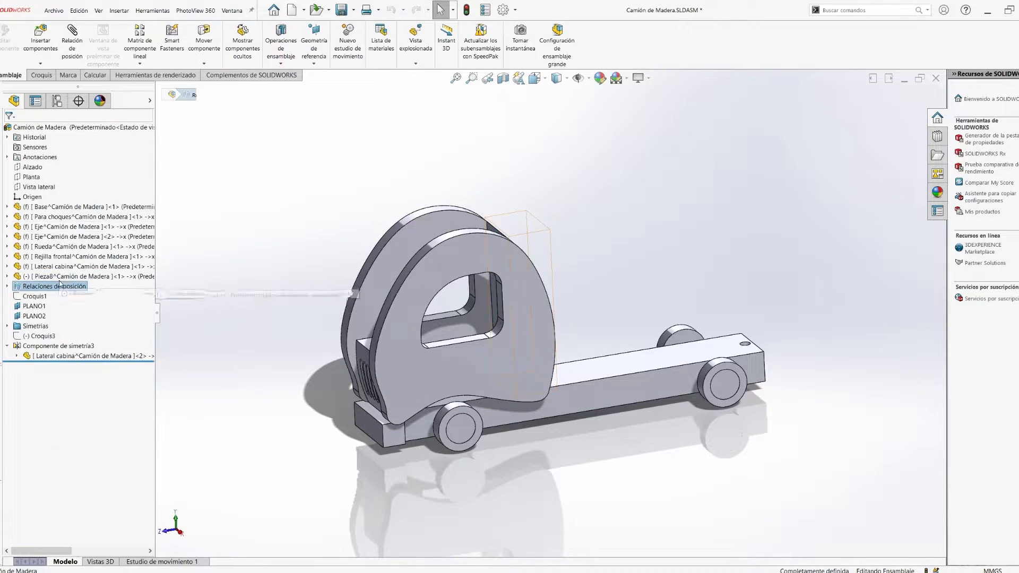
{"action": "key", "text": "F2"}
{"action": "type", "text": "Trasero Cabina"}
{"action": "key", "text": "Return"}
- Fix the Trasero Cabina component in the assembly
{"action": "left_click", "coordinate": [325, 189]}
{"action": "right_click", "coordinate": [42, 277]}
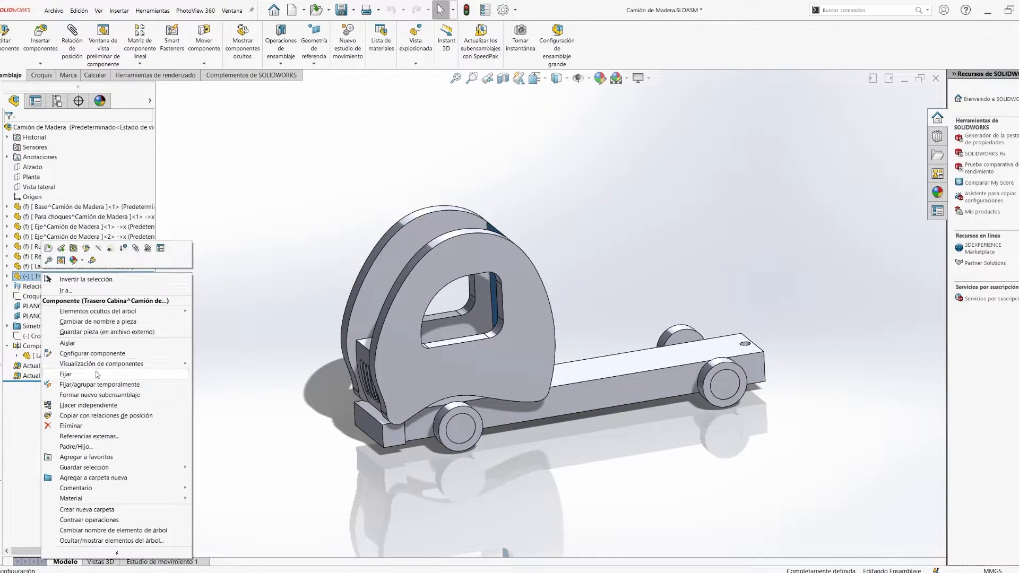
{"action": "left_click", "coordinate": [95, 374]}
{"action": "left_click", "coordinate": [328, 194]}
{"action": "middle_click_drag", "start_coordinate": [328, 194], "coordinate": [514, 256]}
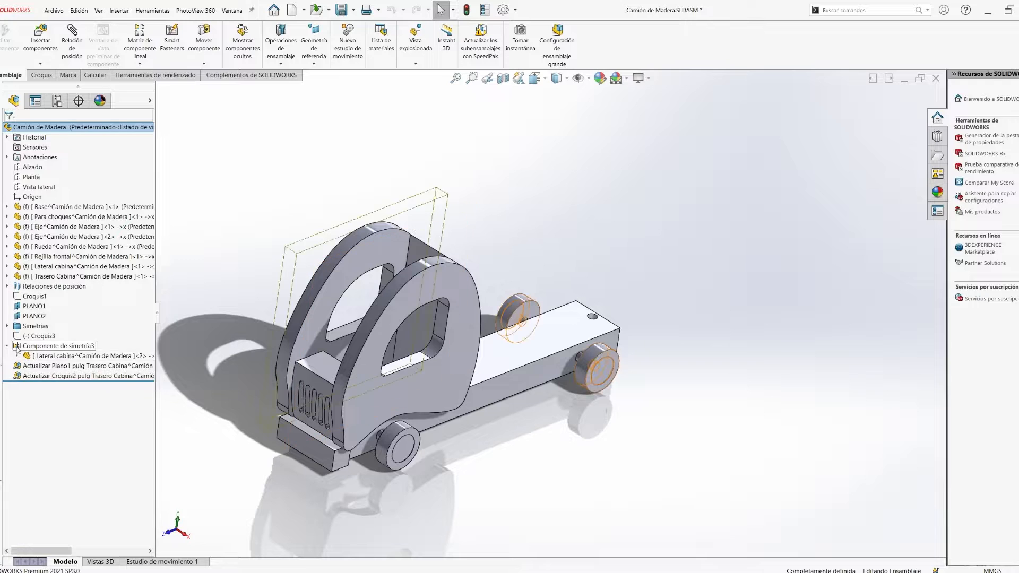
- Move the latest mirrored component feature, Componente de simetría3, into the Simetrías folder
{"action": "left_click_drag", "start_coordinate": [60, 346], "coordinate": [25, 326]}
{"action": "left_click", "coordinate": [728, 220]}
{"action": "middle_click_drag", "start_coordinate": [510, 301], "coordinate": [228, 220]}
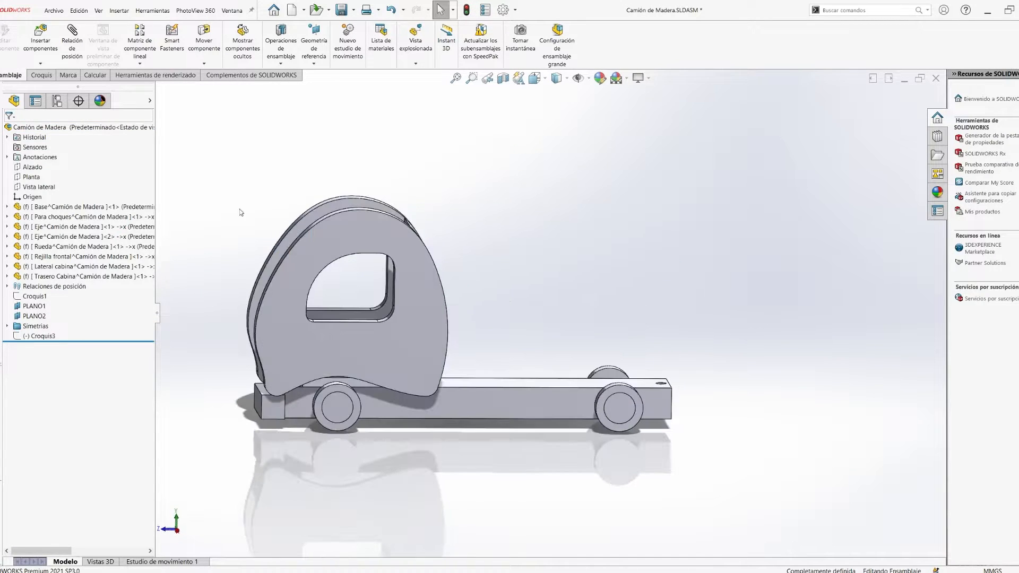
- Insert a new part in the assembly with its sketch on the base's side face, viewed straight on
{"action": "left_click", "coordinate": [30, 167]}
{"action": "middle_click_drag", "start_coordinate": [584, 351], "coordinate": [558, 414]}
{"action": "left_click", "coordinate": [555, 420]}
{"action": "left_click", "coordinate": [584, 402]}
{"action": "key", "text": "space"}
{"action": "left_click", "coordinate": [594, 406]}
{"action": "scroll", "coordinate": [594, 403], "scroll_direction": "down", "scroll_amount": 4}
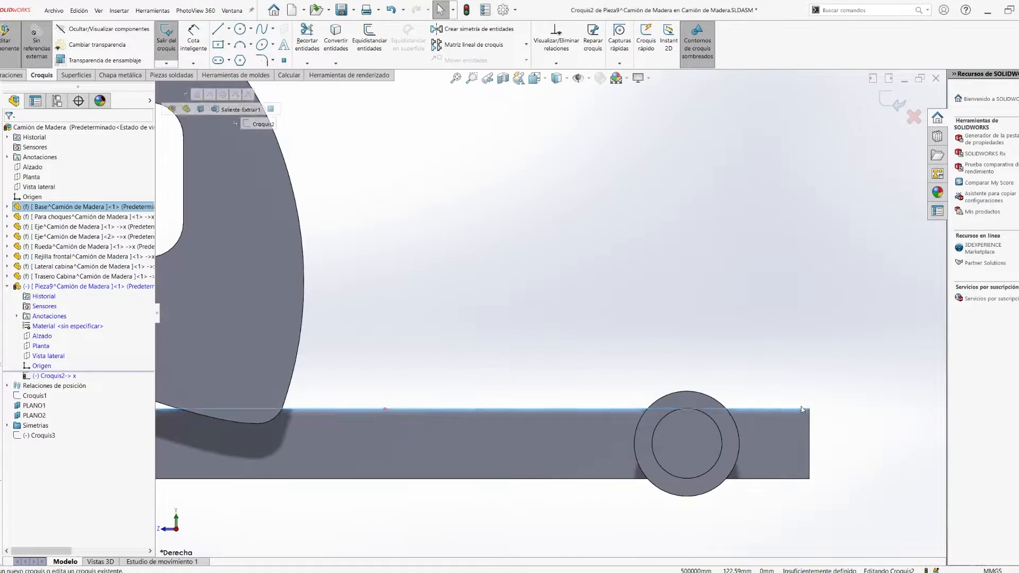
- Convert the base's long upper edge into the new part's sketch as a construction line
{"action": "key", "text": "s"}
{"action": "left_click", "coordinate": [783, 417]}
{"action": "scroll", "coordinate": [812, 414], "scroll_direction": "down", "scroll_amount": 5}
{"action": "key", "text": "Escape"}
{"action": "left_click", "coordinate": [621, 363]}
{"action": "left_click", "coordinate": [340, 46]}
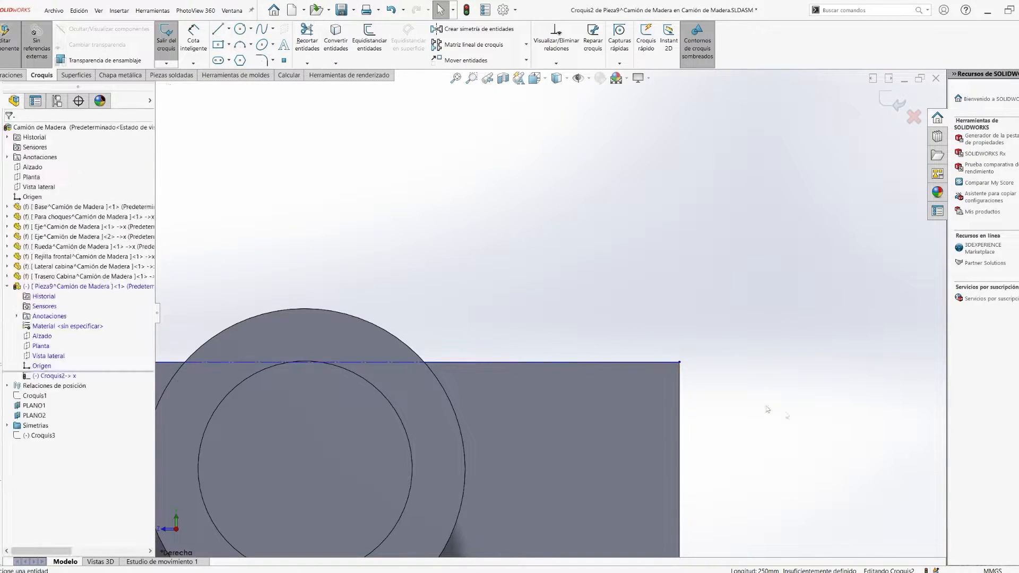
{"action": "left_click", "coordinate": [248, 362]}
{"action": "left_click", "coordinate": [609, 241]}
{"action": "left_click", "coordinate": [218, 29]}
{"action": "scroll", "coordinate": [326, 357], "scroll_direction": "up", "scroll_amount": 3}
{"action": "middle_click_drag", "start_coordinate": [325, 358], "coordinate": [276, 385]}
{"action": "left_click", "coordinate": [600, 350]}
{"action": "key", "text": "space"}
{"action": "left_click", "coordinate": [537, 399]}
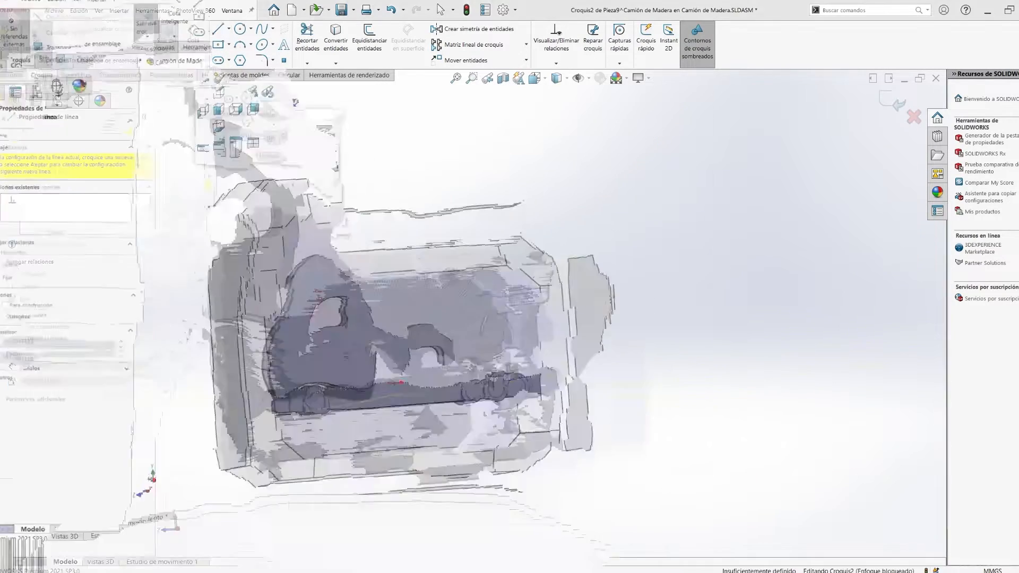
{"action": "key", "text": "Escape"}
{"action": "left_click", "coordinate": [693, 406]}
{"action": "key", "text": "Escape"}
{"action": "scroll", "coordinate": [536, 408], "scroll_direction": "down", "scroll_amount": 8}
{"action": "left_click", "coordinate": [514, 317]}
{"action": "scroll", "coordinate": [584, 318], "scroll_direction": "up", "scroll_amount": 4}
{"action": "middle_click_drag", "start_coordinate": [695, 314], "coordinate": [715, 329]}
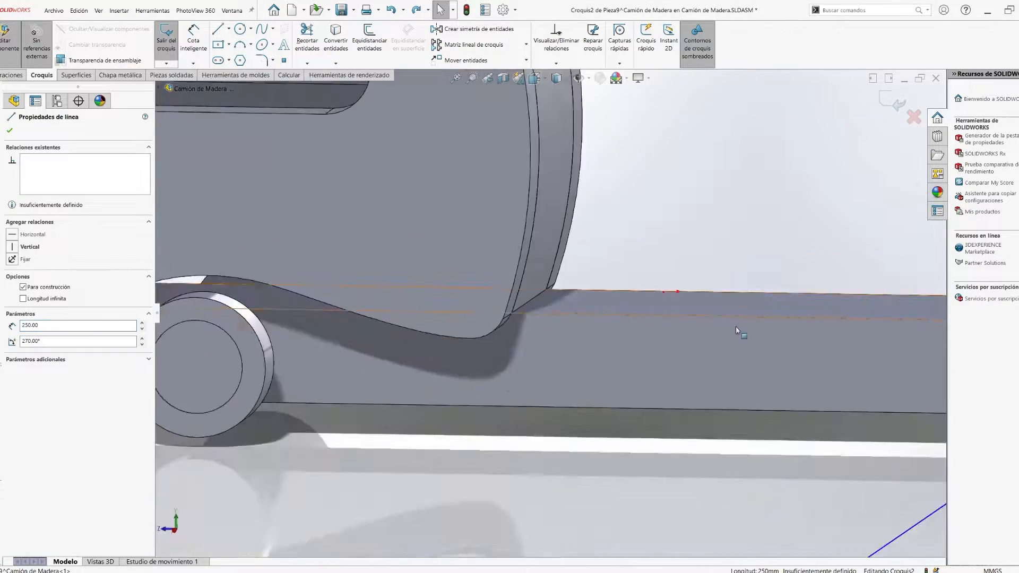
{"action": "key", "text": "Escape"}
{"action": "scroll", "coordinate": [714, 329], "scroll_direction": "up", "scroll_amount": 4}
{"action": "key", "text": "space"}
{"action": "left_click", "coordinate": [538, 401]}
{"action": "scroll", "coordinate": [759, 323], "scroll_direction": "down", "scroll_amount": 6}
{"action": "left_click", "coordinate": [217, 29]}
{"action": "scroll", "coordinate": [692, 425], "scroll_direction": "down", "scroll_amount": 1}
{"action": "middle_click_drag", "start_coordinate": [691, 425], "coordinate": [670, 439]}
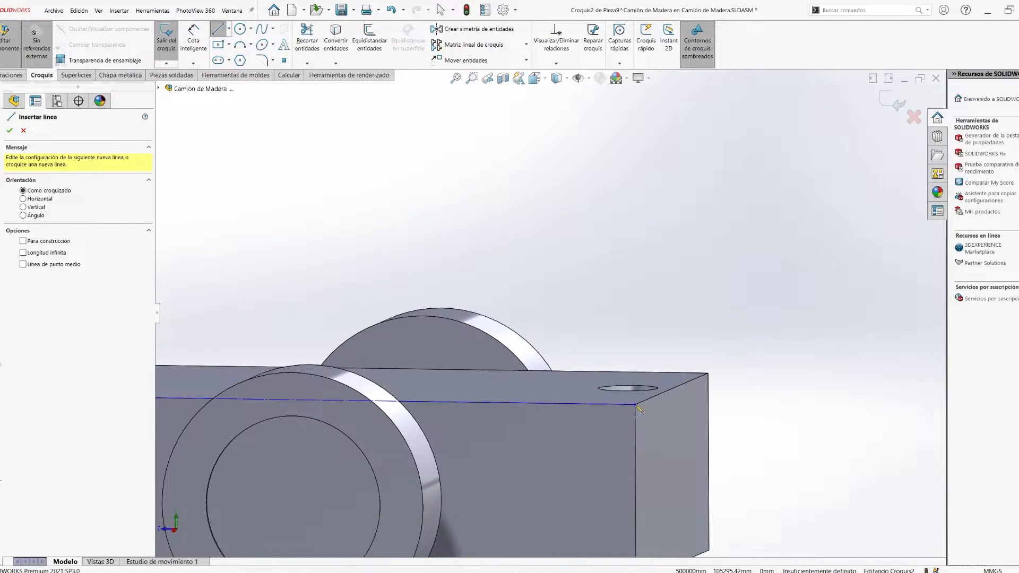
{"action": "scroll", "coordinate": [638, 409], "scroll_direction": "up", "scroll_amount": 3}
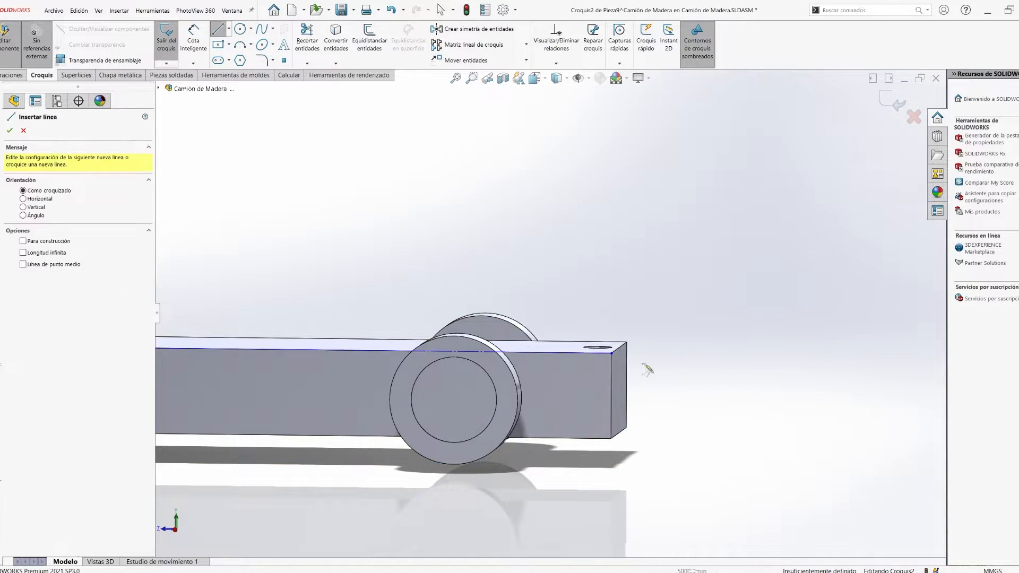
{"action": "left_click", "coordinate": [23, 130]}
- Start a new sketch on the base's side face and draw a vertical line dimensioned to 80 mm
{"action": "left_click", "coordinate": [589, 365]}
{"action": "key", "text": "l"}
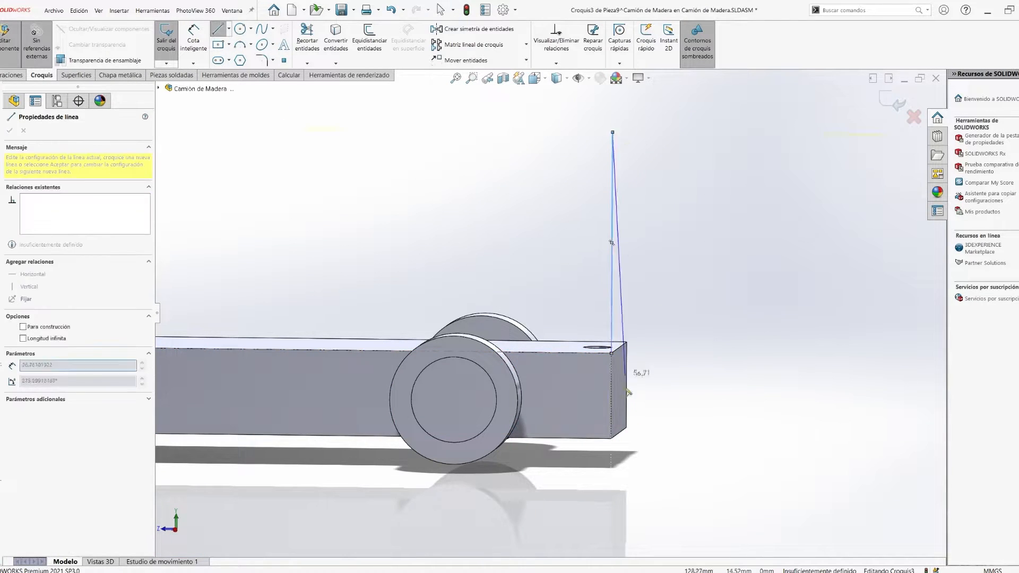
{"action": "key", "text": "Escape"}
{"action": "key", "text": "ctrl+8"}
{"action": "left_click", "coordinate": [194, 38]}
{"action": "left_click", "coordinate": [812, 339]}
{"action": "left_click", "coordinate": [831, 347]}
{"action": "type", "text": "80"}
{"action": "key", "text": "Return"}
- Attach the vertical line's lower end to the upper rear corner of the base
{"action": "left_click", "coordinate": [765, 405]}
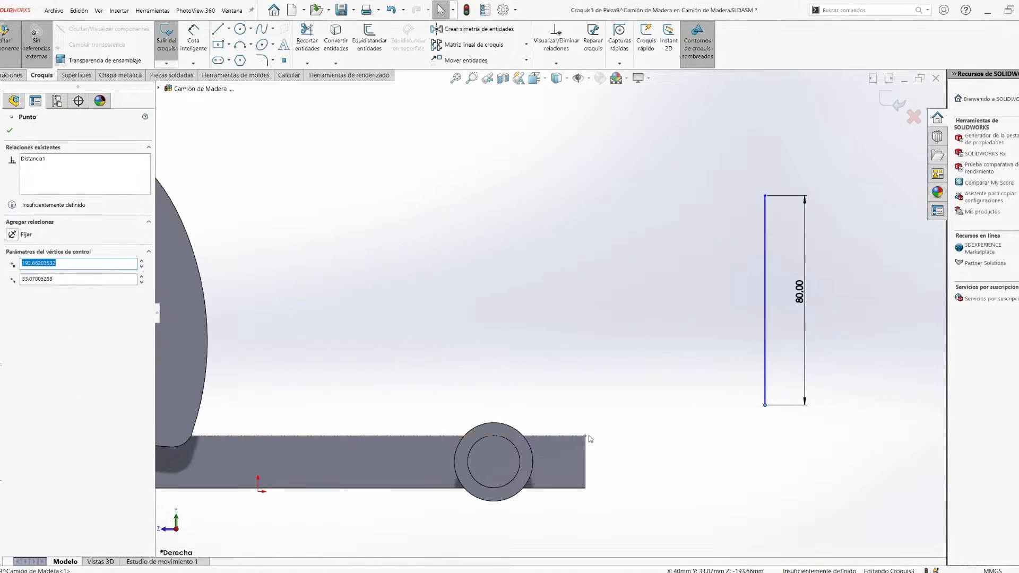
{"action": "left_click", "coordinate": [586, 436], "text": "ctrl"}
{"action": "left_click_drag", "start_coordinate": [764, 363], "coordinate": [584, 365]}
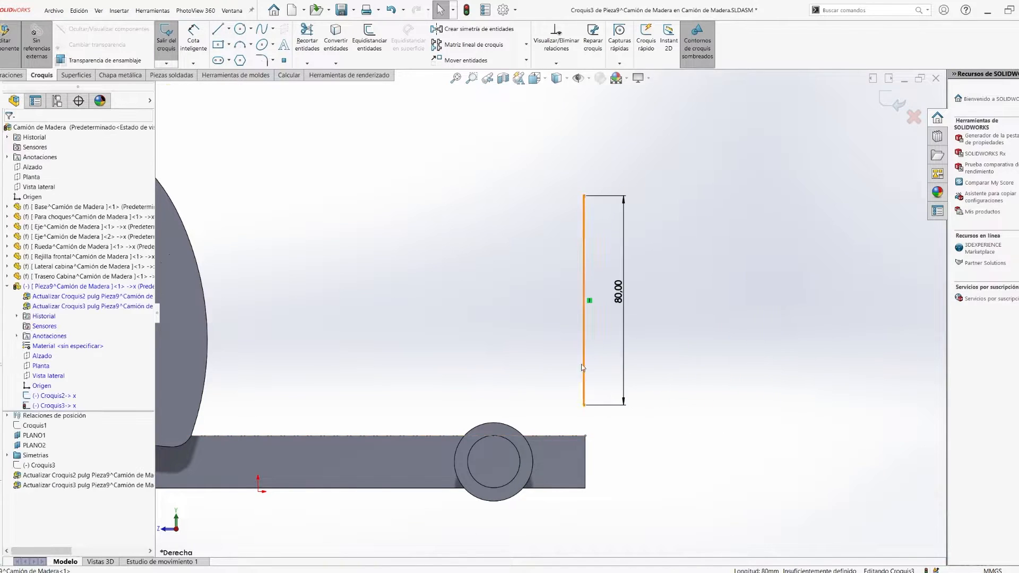
{"action": "scroll", "coordinate": [665, 508], "scroll_direction": "down", "scroll_amount": 2}
{"action": "left_click", "coordinate": [546, 357]}
{"action": "left_click", "coordinate": [548, 404], "text": "ctrl"}
{"action": "left_click", "coordinate": [624, 385]}
{"action": "scroll", "coordinate": [559, 409], "scroll_direction": "down", "scroll_amount": 8}
{"action": "left_click", "coordinate": [462, 352]}
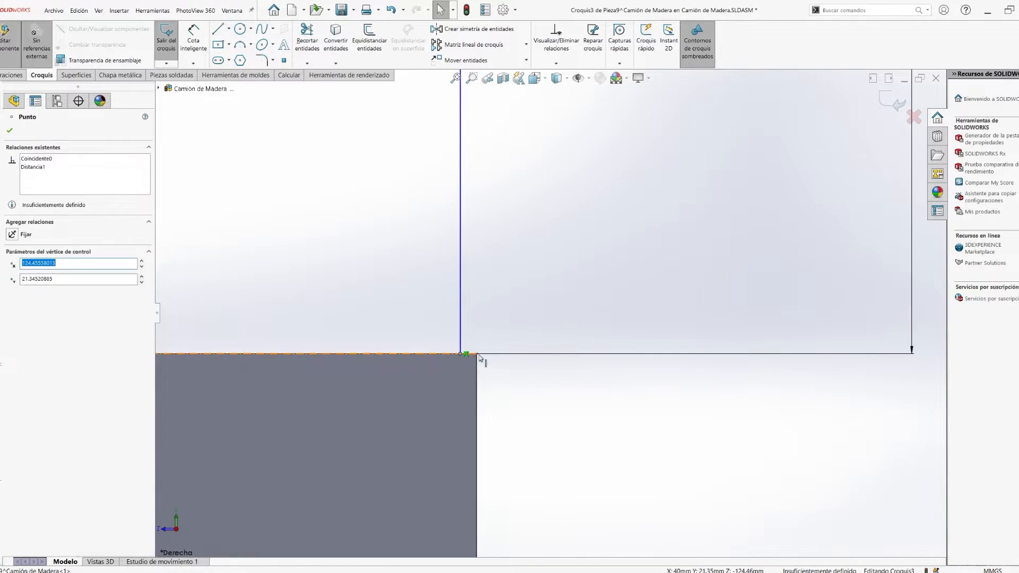
{"action": "left_click", "coordinate": [477, 354], "text": "ctrl"}
{"action": "left_click", "coordinate": [563, 366]}
- Try a length of 100 mm for the vertical line and set it to 90 mm
{"action": "scroll", "coordinate": [583, 375], "scroll_direction": "up", "scroll_amount": 12}
{"action": "double_click", "coordinate": [535, 299]}
{"action": "type", "text": "100"}
{"action": "key", "text": "Return"}
{"action": "double_click", "coordinate": [534, 290]}
{"action": "type", "text": "90"}
{"action": "key", "text": "Return"}
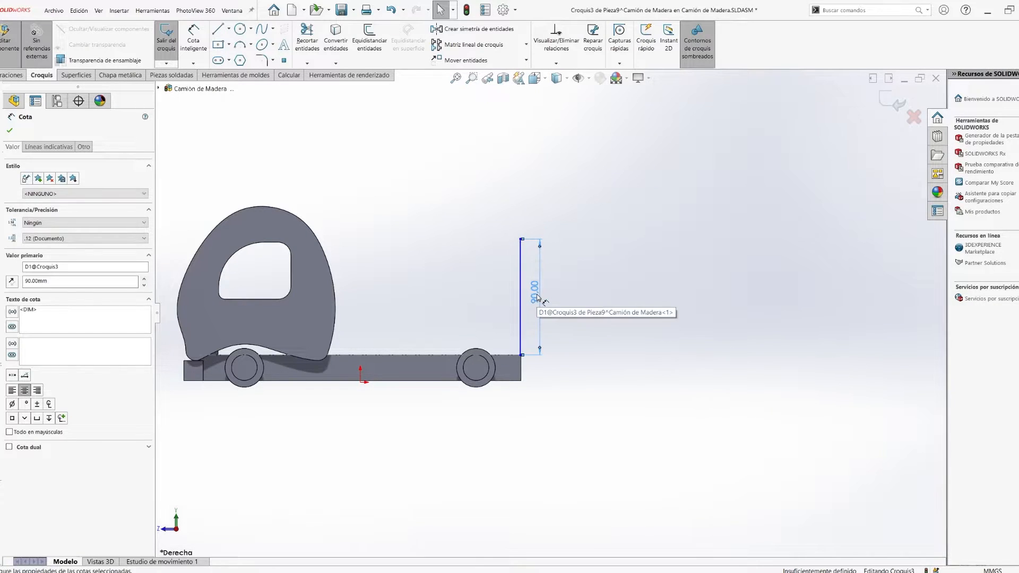
- Draw a short horizontal line from the vertical line's upper end towards the cabin and dimension it to 20 mm
{"action": "scroll", "coordinate": [531, 291], "scroll_direction": "down", "scroll_amount": 3}
{"action": "left_click", "coordinate": [600, 341]}
{"action": "right_click_drag", "start_coordinate": [593, 343], "coordinate": [555, 343]}
{"action": "left_click_drag", "start_coordinate": [513, 201], "coordinate": [481, 200]}
{"action": "left_click", "coordinate": [499, 201]}
{"action": "left_click", "coordinate": [497, 185]}
{"action": "type", "text": "20"}
{"action": "key", "text": "Return"}
{"action": "key", "text": "Escape"}
- Set the horizontal top dimension to 10 mm and close the profile with an inner side, a slanted foot and a bottom line
{"action": "right_click_drag", "start_coordinate": [718, 436], "coordinate": [679, 436]}
{"action": "key", "text": "Escape"}
{"action": "double_click", "coordinate": [497, 185]}
{"action": "type", "text": "10"}
{"action": "key", "text": "Return"}
{"action": "right_click_drag", "start_coordinate": [610, 318], "coordinate": [571, 318]}
{"action": "left_click", "coordinate": [514, 402]}
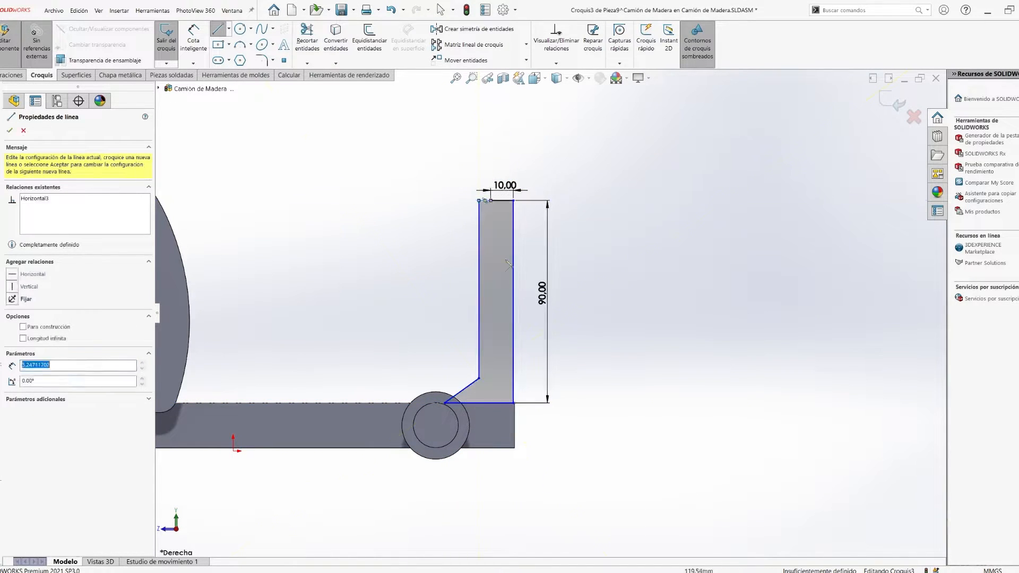
{"action": "key", "text": "Escape"}
- Extrude the upright profile across the width of the base and finish editing the part
{"action": "middle_click_drag", "start_coordinate": [493, 211], "coordinate": [485, 405]}
{"action": "left_click", "coordinate": [68, 190]}
{"action": "left_click", "coordinate": [58, 228]}
{"action": "middle_click_drag", "start_coordinate": [425, 319], "coordinate": [371, 421]}
{"action": "left_click", "coordinate": [371, 420]}
{"action": "left_click", "coordinate": [9, 130]}
{"action": "mouse_move", "coordinate": [457, 340]}
{"action": "middle_mouse_down"}
{"action": "mouse_move", "coordinate": [420, 383]}
{"action": "mouse_move", "coordinate": [516, 411]}
{"action": "middle_mouse_up"}
{"action": "left_click", "coordinate": [531, 345]}
{"action": "left_click", "coordinate": [900, 101]}
- Add coincident mates between the upright part and the base, including their side faces
{"action": "left_click", "coordinate": [573, 276]}
{"action": "left_click", "coordinate": [575, 409], "text": "ctrl"}
{"action": "left_click", "coordinate": [604, 399]}
{"action": "scroll", "coordinate": [496, 332], "scroll_direction": "down", "scroll_amount": 5}
{"action": "left_click_drag", "start_coordinate": [499, 329], "coordinate": [502, 256]}
{"action": "middle_click_drag", "start_coordinate": [501, 256], "coordinate": [531, 344]}
{"action": "left_click_drag", "start_coordinate": [533, 202], "coordinate": [505, 239]}
{"action": "left_click", "coordinate": [492, 189]}
{"action": "left_click", "coordinate": [440, 332], "text": "ctrl"}
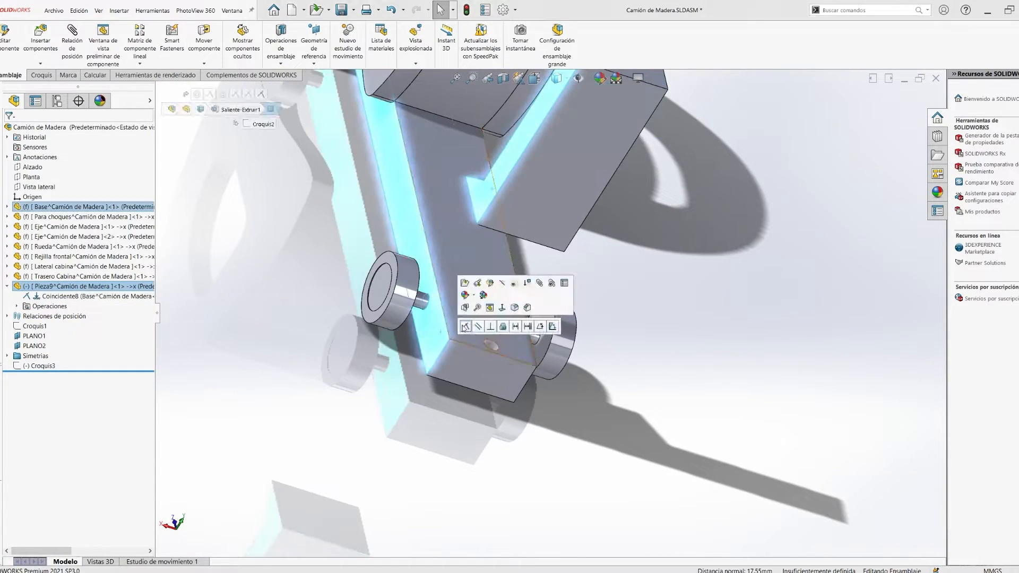
{"action": "left_click", "coordinate": [462, 326]}
- Edit the upright part and convert the base's hole outline into a circle sketched on the upright's underside
{"action": "middle_click_drag", "start_coordinate": [518, 292], "coordinate": [573, 212]}
{"action": "right_click", "coordinate": [603, 176]}
{"action": "left_click", "coordinate": [622, 142]}
{"action": "left_click", "coordinate": [166, 40]}
{"action": "left_click", "coordinate": [543, 273]}
{"action": "left_click", "coordinate": [335, 44]}
{"action": "middle_click_drag", "start_coordinate": [582, 276], "coordinate": [616, 249]}
{"action": "scroll", "coordinate": [614, 254], "scroll_direction": "up", "scroll_amount": 4}
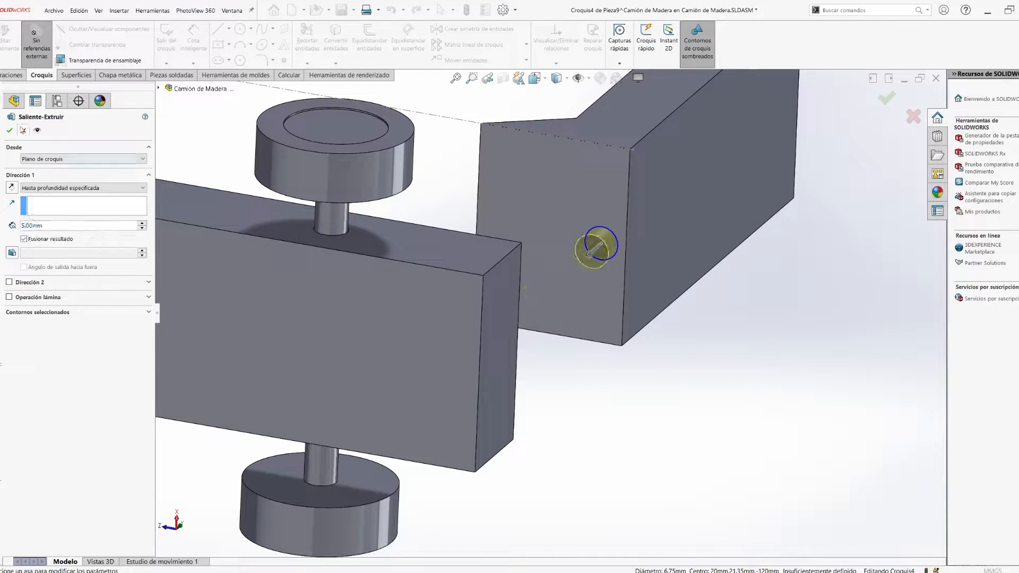
{"action": "key", "text": "Return"}
- Dimension the circle's diameter to 6.7 mm and locate it from the edges of the upright's underside
{"action": "left_click", "coordinate": [193, 39]}
{"action": "left_click", "coordinate": [617, 238]}
{"action": "left_click", "coordinate": [673, 266]}
{"action": "type", "text": "6.7"}
{"action": "key", "text": "Return"}
{"action": "left_click", "coordinate": [617, 239]}
{"action": "left_click", "coordinate": [610, 146]}
{"action": "left_click", "coordinate": [658, 183]}
{"action": "key", "text": "Return"}
{"action": "left_click", "coordinate": [605, 260]}
{"action": "left_click", "coordinate": [625, 264]}
{"action": "left_click", "coordinate": [677, 340]}
{"action": "key", "text": "Return"}
{"action": "key", "text": "Escape"}
- Extrude the circle into a pin on the upright's underside and finish editing the part
{"action": "middle_click_drag", "start_coordinate": [652, 377], "coordinate": [594, 387]}
{"action": "left_click", "coordinate": [882, 107]}
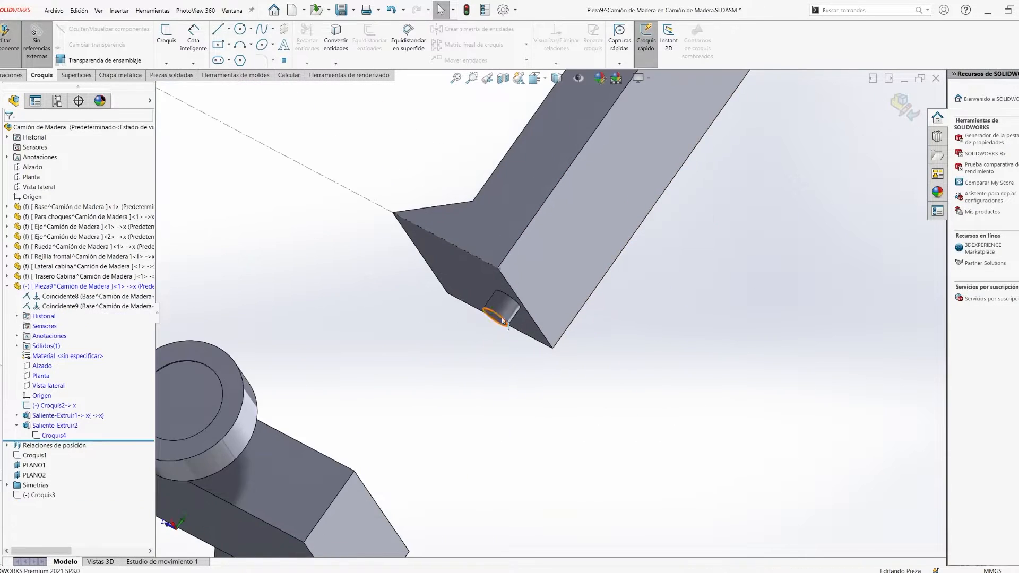
{"action": "left_click", "coordinate": [498, 314]}
{"action": "middle_click_drag", "start_coordinate": [499, 319], "coordinate": [531, 404]}
{"action": "left_click", "coordinate": [506, 409], "text": "ctrl"}
{"action": "left_click", "coordinate": [900, 105]}
- Mate the pin concentric with the base's hole and seat the upright's underside coincident on the base's upper face
{"action": "left_click", "coordinate": [618, 235]}
{"action": "left_click", "coordinate": [507, 409], "text": "ctrl"}
{"action": "left_click", "coordinate": [573, 358]}
{"action": "middle_click_drag", "start_coordinate": [604, 290], "coordinate": [685, 212]}
{"action": "left_click", "coordinate": [809, 95]}
{"action": "left_click", "coordinate": [485, 441], "text": "ctrl"}
{"action": "middle_click_drag", "start_coordinate": [717, 295], "coordinate": [587, 434]}
{"action": "left_click", "coordinate": [536, 398]}
{"action": "scroll", "coordinate": [552, 361], "scroll_direction": "up", "scroll_amount": 6}
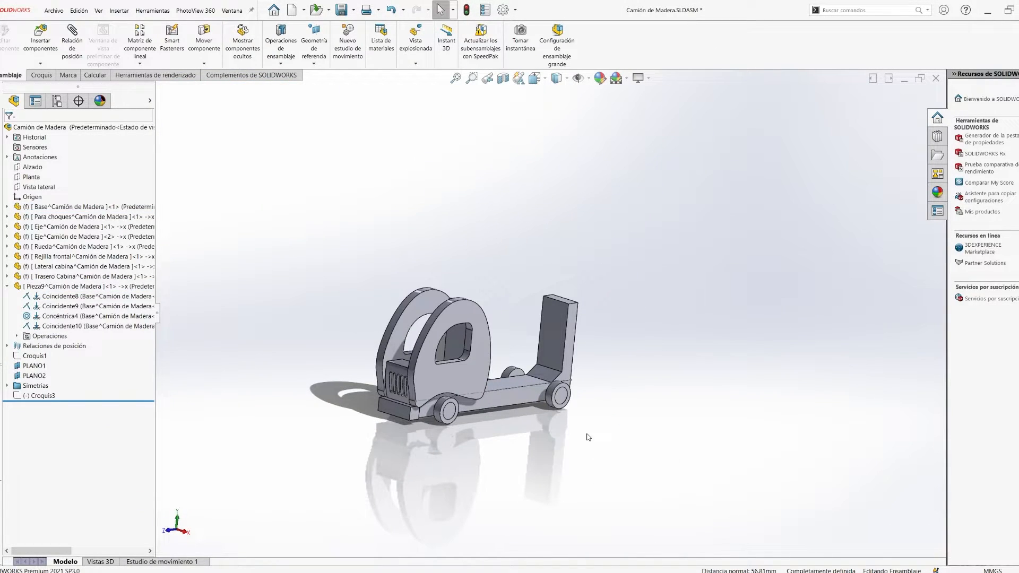
- Start an assembly sketch on the upright's rear face and draw a small circle on its upper part
{"action": "scroll", "coordinate": [576, 339], "scroll_direction": "down", "scroll_amount": 5}
{"action": "middle_click_drag", "start_coordinate": [575, 339], "coordinate": [512, 350]}
{"action": "left_click", "coordinate": [514, 371]}
{"action": "key", "text": "space"}
{"action": "left_click", "coordinate": [514, 384]}
{"action": "mouse_move", "coordinate": [650, 361]}
{"action": "right_mouse_down"}
{"action": "mouse_move", "coordinate": [668, 361]}
{"action": "mouse_move", "coordinate": [645, 345]}
{"action": "right_mouse_up"}
{"action": "left_click", "coordinate": [554, 284]}
{"action": "key", "text": "Escape"}
{"action": "right_click_drag", "start_coordinate": [553, 285], "coordinate": [554, 263]}
- Dimension the circle's centre 25 mm below the upright's upper edge
{"action": "left_click", "coordinate": [550, 273]}
{"action": "left_click", "coordinate": [553, 193]}
{"action": "left_click", "coordinate": [657, 228]}
{"action": "type", "text": "25"}
{"action": "key", "text": "Return"}
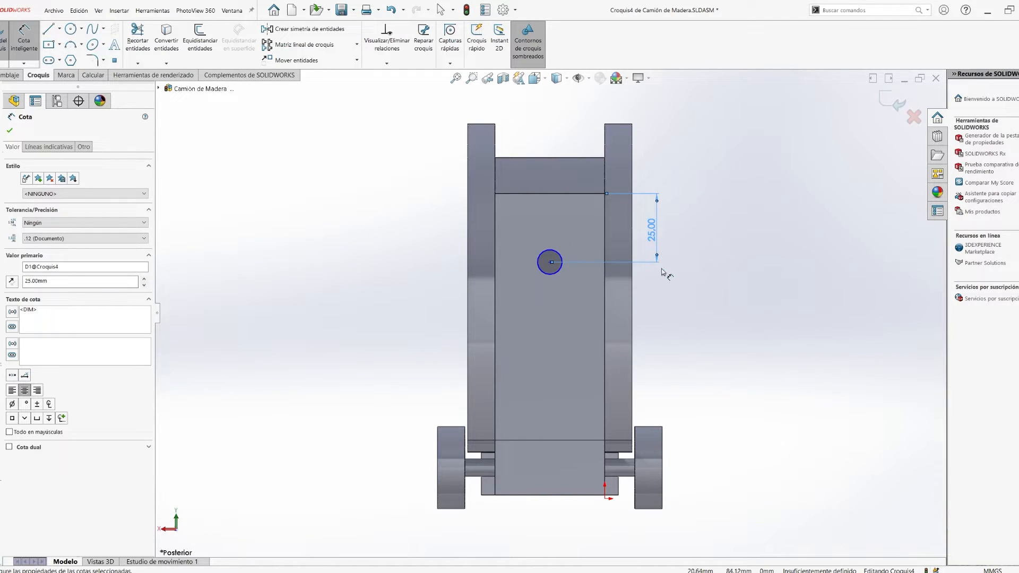
- Dimension the circle's centre 20 mm from the upright's side edge and set its diameter to 8 mm
{"action": "left_click", "coordinate": [560, 269]}
{"action": "left_click", "coordinate": [495, 239]}
{"action": "left_click", "coordinate": [519, 177]}
{"action": "type", "text": "20"}
{"action": "key", "text": "Return"}
{"action": "left_click", "coordinate": [539, 267]}
{"action": "left_click", "coordinate": [445, 279]}
{"action": "type", "text": "8"}
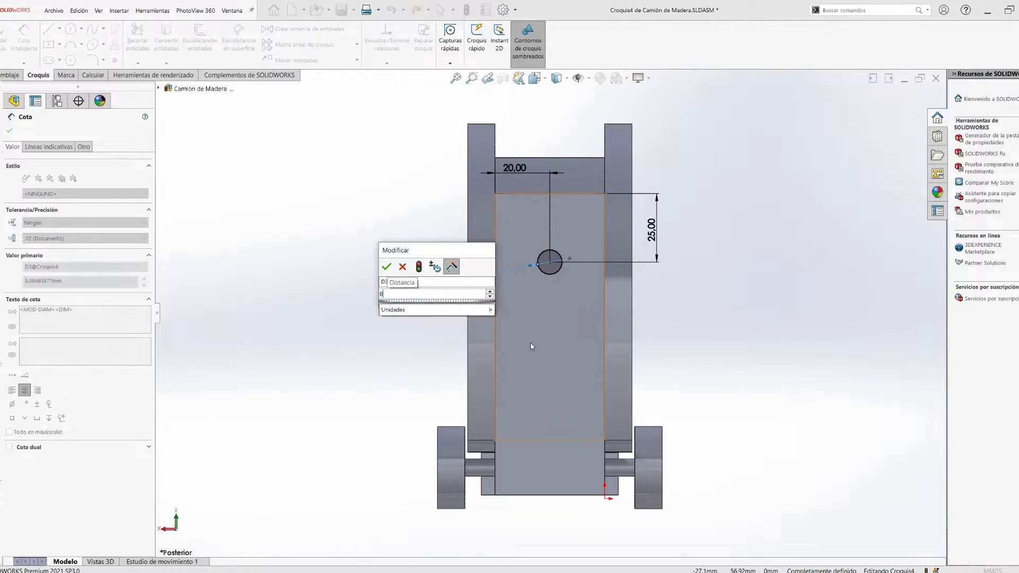
- Try an assembly-level through-all cut of the circle in the upright and delete that cut feature
{"action": "key", "text": "c"}
{"action": "middle_click_drag", "start_coordinate": [524, 349], "coordinate": [624, 373]}
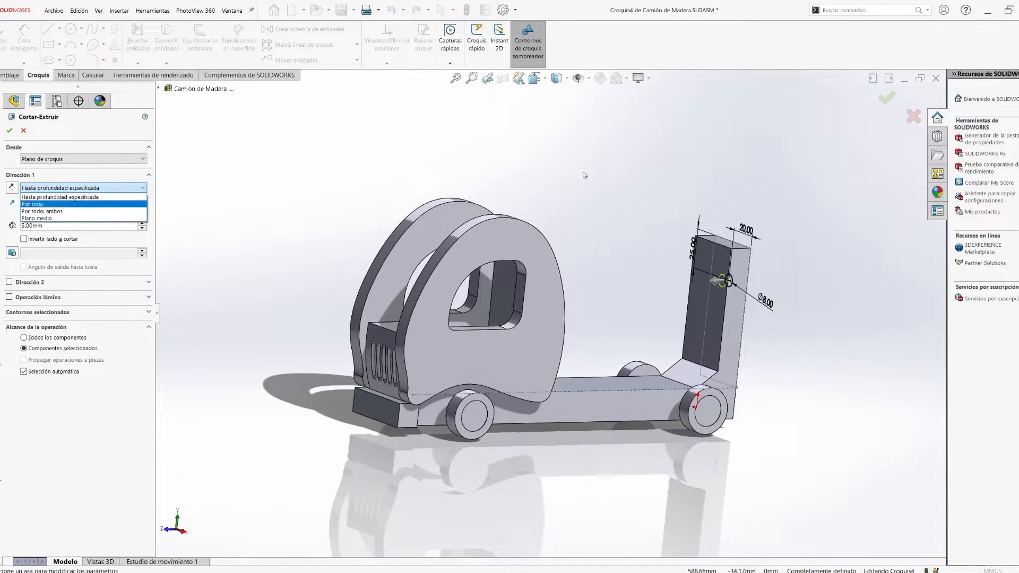
{"action": "scroll", "coordinate": [758, 249], "scroll_direction": "down", "scroll_amount": 3}
{"action": "left_click", "coordinate": [666, 308]}
{"action": "left_click", "coordinate": [55, 188]}
{"action": "left_click", "coordinate": [53, 204]}
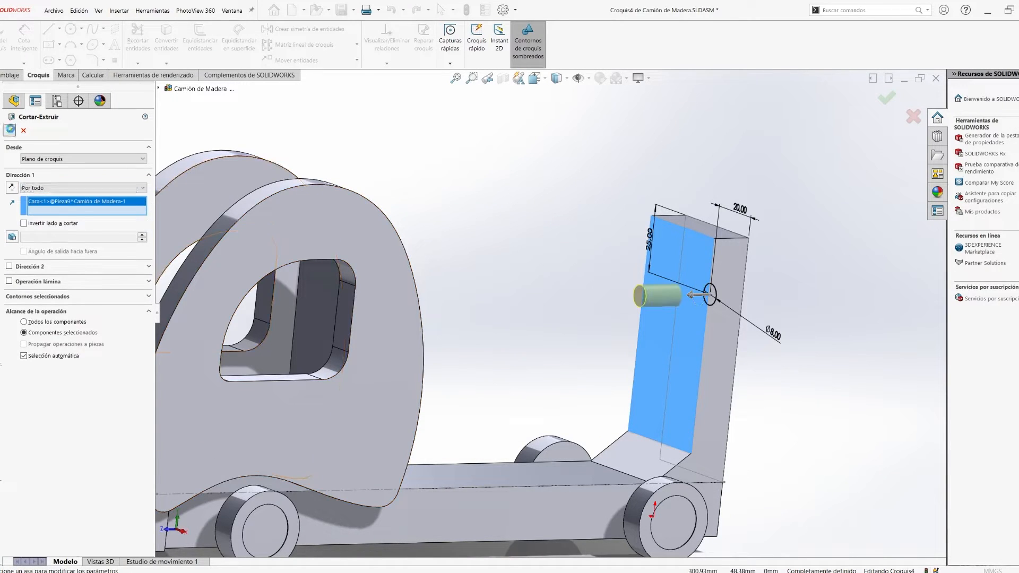
{"action": "left_click", "coordinate": [9, 130]}
{"action": "right_click", "coordinate": [45, 405]}
{"action": "left_click", "coordinate": [64, 467]}
- Edit the upright part in place and start a sketch on its rear face that reuses the 8 mm circle
{"action": "right_click", "coordinate": [69, 290]}
{"action": "left_click", "coordinate": [90, 262]}
{"action": "middle_click_drag", "start_coordinate": [637, 313], "coordinate": [700, 287]}
{"action": "left_click", "coordinate": [676, 345]}
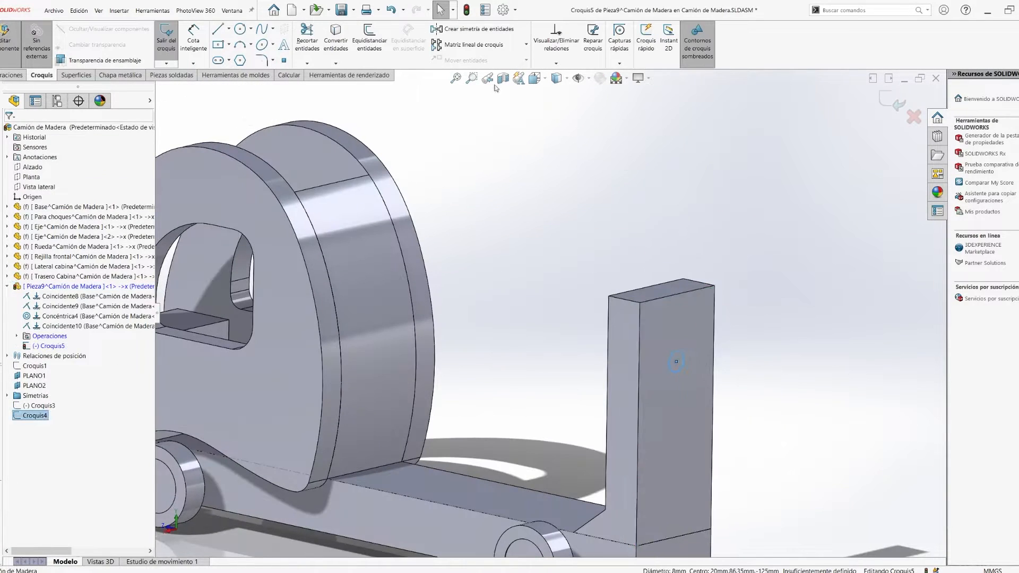
{"action": "left_click", "coordinate": [676, 361]}
{"action": "left_click", "coordinate": [705, 321]}
- Cut the circle through the upright and finish editing the part
{"action": "key", "text": "c"}
{"action": "mouse_move", "coordinate": [663, 345]}
{"action": "middle_mouse_down"}
{"action": "mouse_move", "coordinate": [587, 361]}
{"action": "mouse_move", "coordinate": [663, 339]}
{"action": "middle_mouse_up"}
{"action": "scroll", "coordinate": [663, 318], "scroll_direction": "down", "scroll_amount": 4}
{"action": "left_click", "coordinate": [887, 99]}
{"action": "scroll", "coordinate": [610, 318], "scroll_direction": "up", "scroll_amount": 5}
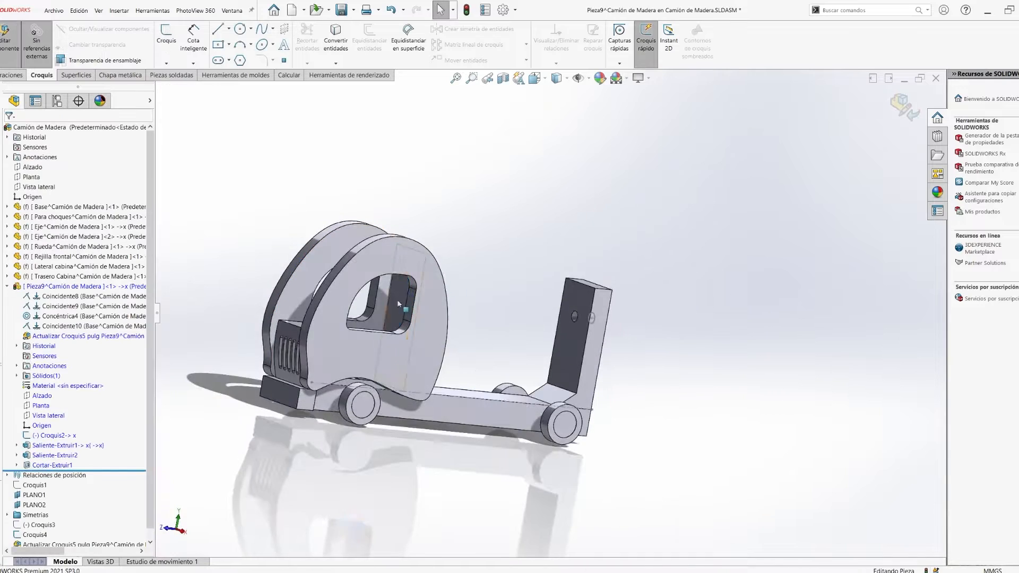
{"action": "left_click", "coordinate": [906, 107]}
- Rename the upright component as Trasera Hormigonera
{"action": "scroll", "coordinate": [599, 326], "scroll_direction": "down", "scroll_amount": 5}
{"action": "scroll", "coordinate": [531, 324], "scroll_direction": "up", "scroll_amount": 5}
{"action": "left_click", "coordinate": [37, 286]}
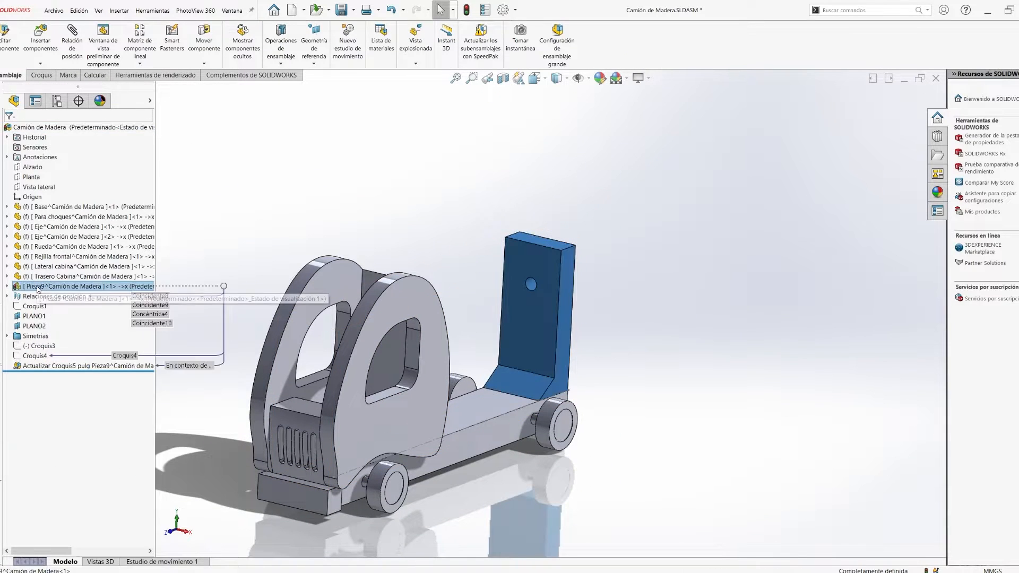
{"action": "type", "text": "Trasera Hormigonera"}
{"action": "left_click", "coordinate": [427, 275]}
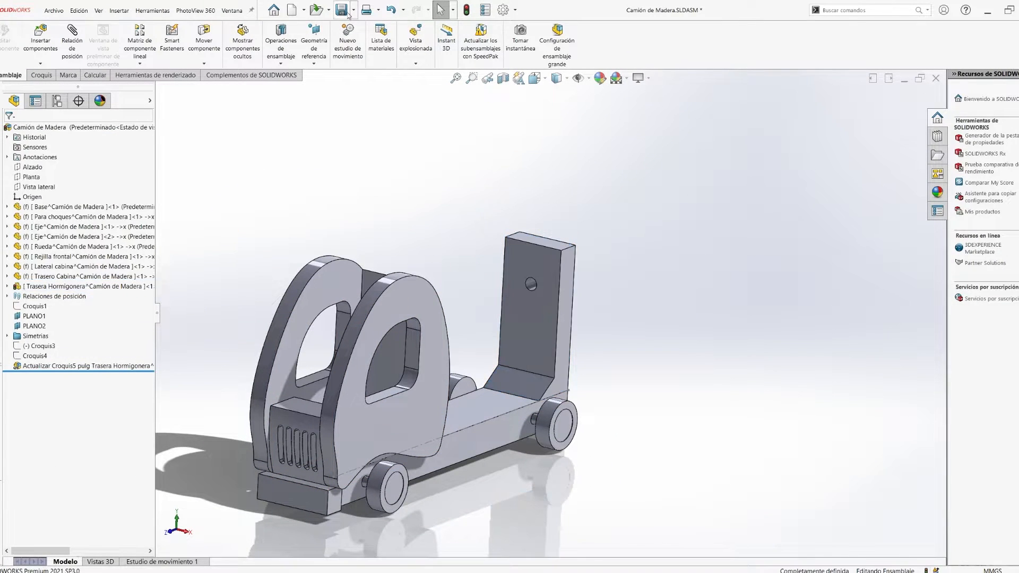
- Rebuild the assembly and fix the Trasera Hormigonera component in place
{"action": "left_click", "coordinate": [466, 10]}
{"action": "left_click", "coordinate": [58, 286]}
{"action": "left_click", "coordinate": [477, 318]}
{"action": "middle_click_drag", "start_coordinate": [517, 368], "coordinate": [486, 345]}
{"action": "middle_click_drag", "start_coordinate": [474, 428], "coordinate": [452, 413]}
{"action": "left_click", "coordinate": [504, 428]}
{"action": "left_click", "coordinate": [537, 410]}
{"action": "mouse_move", "coordinate": [491, 481]}
{"action": "middle_mouse_down"}
{"action": "mouse_move", "coordinate": [448, 464]}
{"action": "mouse_move", "coordinate": [512, 481]}
{"action": "middle_mouse_up"}
- Edit the base sketch of the Rueda part in place and set the wheel's outer diameter to 35 mm
{"action": "key", "text": "space"}
{"action": "left_click", "coordinate": [467, 440]}
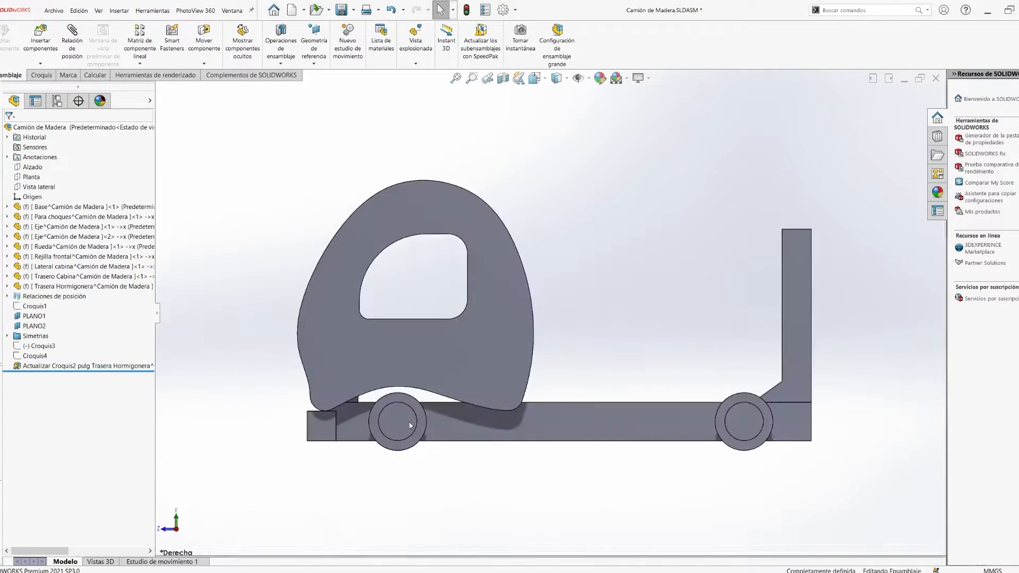
{"action": "scroll", "coordinate": [392, 420], "scroll_direction": "down", "scroll_amount": 3}
{"action": "left_click", "coordinate": [401, 420]}
{"action": "left_click", "coordinate": [54, 247]}
{"action": "left_click", "coordinate": [69, 223]}
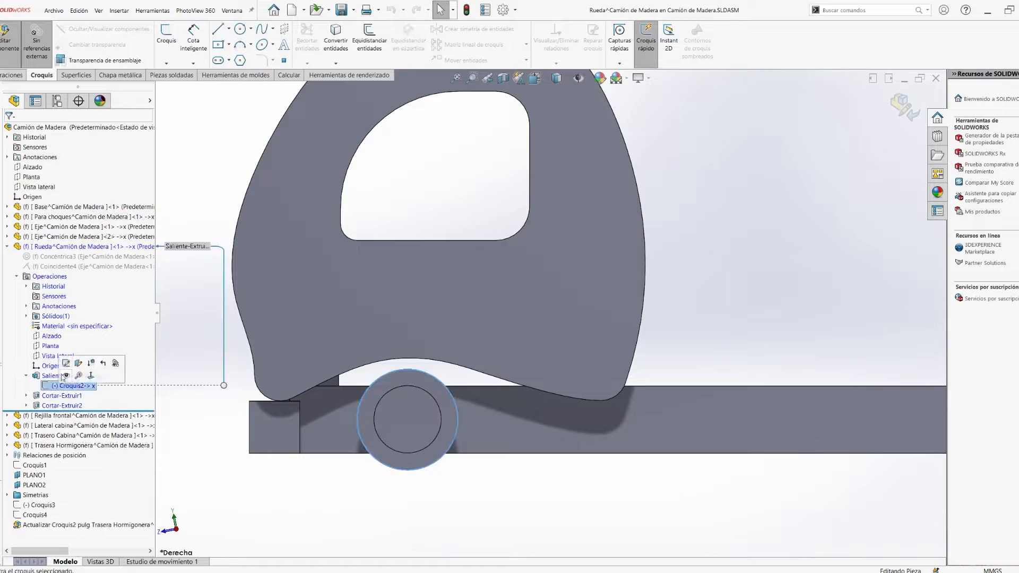
{"action": "left_click", "coordinate": [66, 363]}
{"action": "double_click", "coordinate": [448, 342]}
{"action": "type", "text": "35"}
{"action": "key", "text": "Return"}
{"action": "left_click", "coordinate": [466, 11]}
- Edit the Trasero Cabina part in place and cut an 8 mm hole in it aligned with the upright's hole
{"action": "scroll", "coordinate": [626, 341], "scroll_direction": "up", "scroll_amount": 4}
{"action": "middle_click_drag", "start_coordinate": [625, 341], "coordinate": [475, 379]}
{"action": "key", "text": "space"}
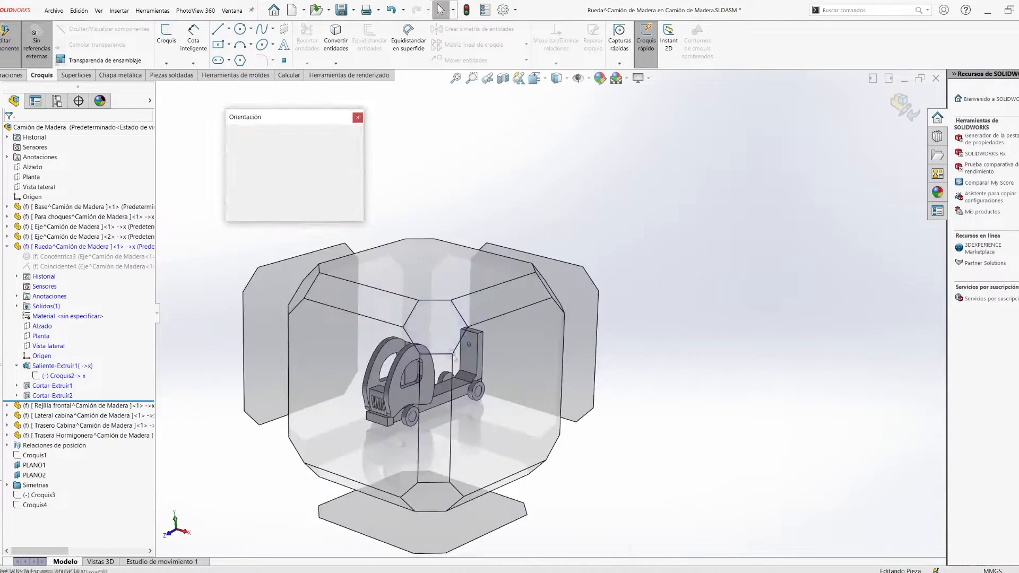
{"action": "left_click", "coordinate": [462, 308]}
{"action": "middle_click_drag", "start_coordinate": [572, 324], "coordinate": [618, 316]}
{"action": "right_click", "coordinate": [548, 258]}
{"action": "left_click", "coordinate": [597, 307]}
{"action": "left_click", "coordinate": [548, 266]}
{"action": "left_click", "coordinate": [563, 219]}
{"action": "left_click", "coordinate": [534, 263]}
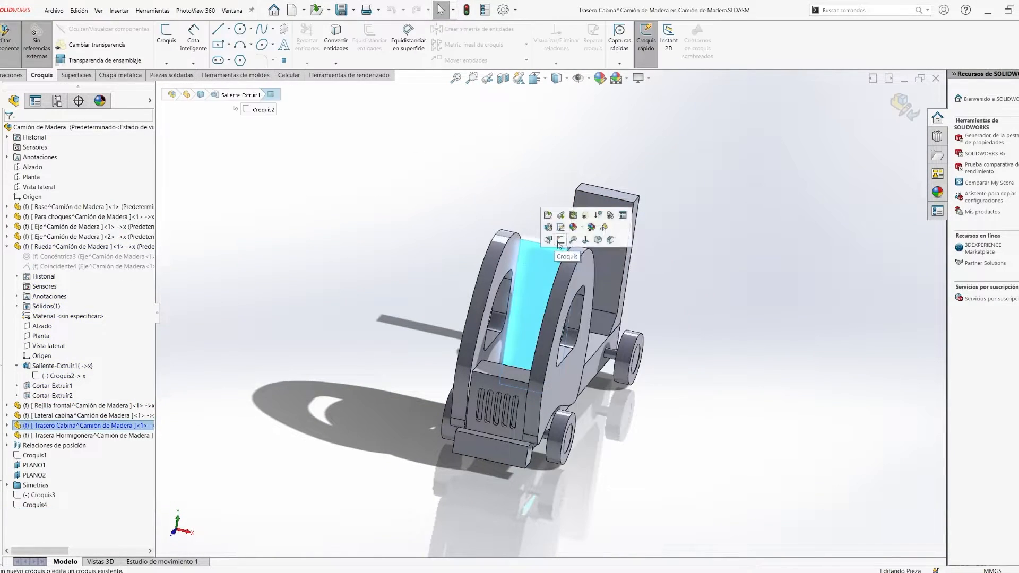
{"action": "left_click", "coordinate": [559, 243]}
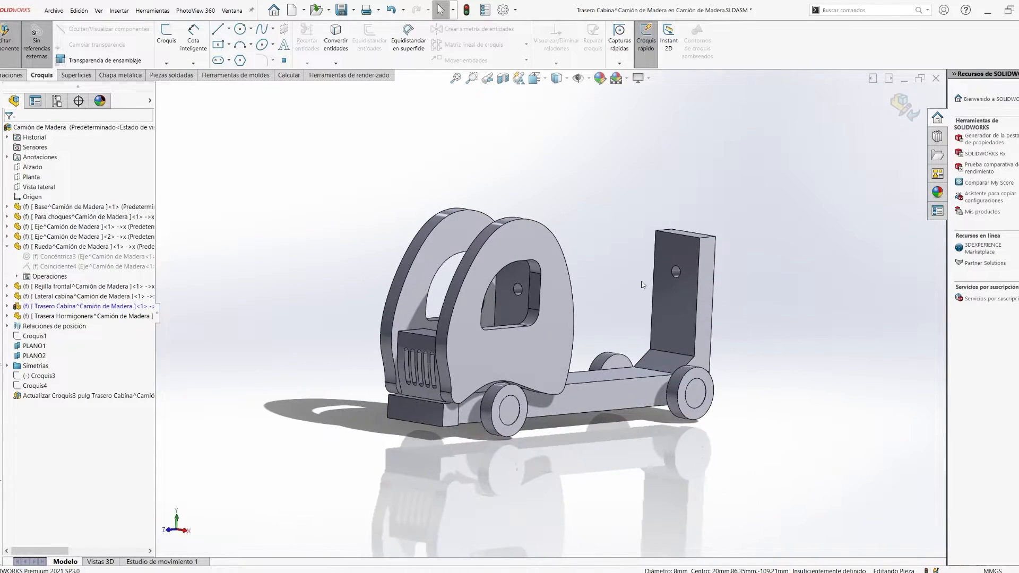
{"action": "left_click", "coordinate": [904, 107]}
- Insert a new part and sketch on the cabin's rear panel an inward offset of the hole's edge
{"action": "key", "text": "ctrl+7"}
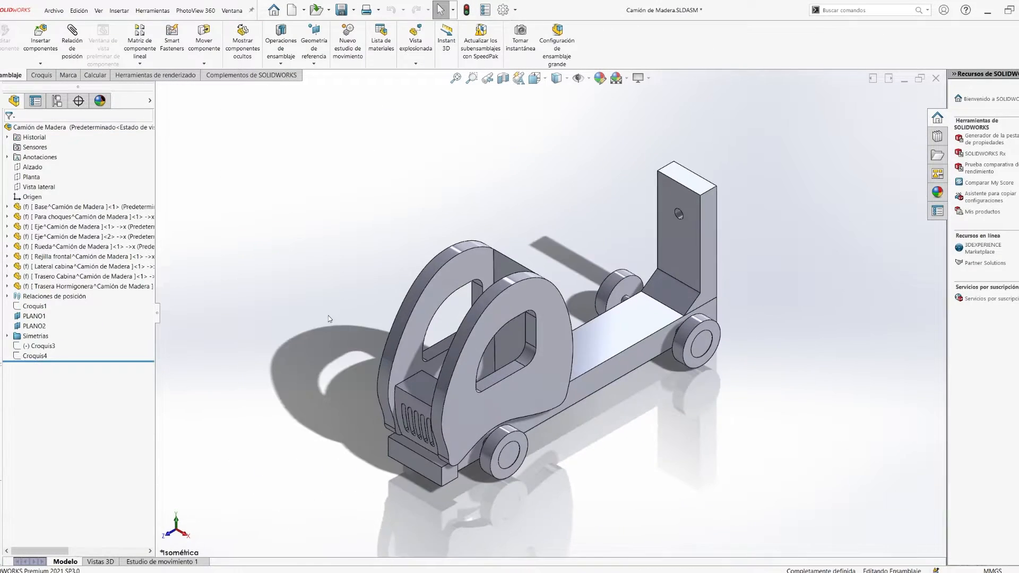
{"action": "left_click", "coordinate": [31, 168]}
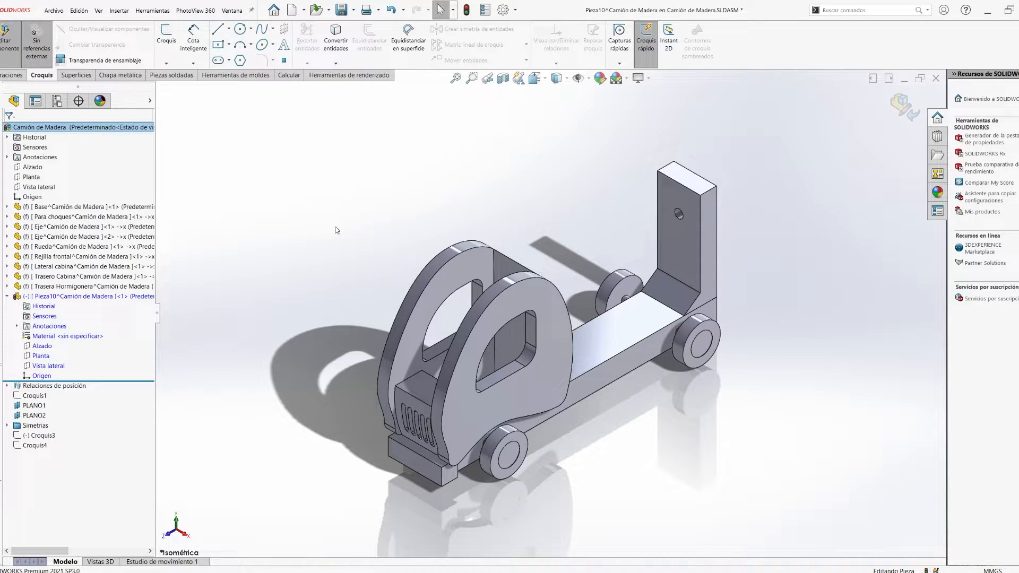
{"action": "scroll", "coordinate": [484, 268], "scroll_direction": "down", "scroll_amount": 2}
{"action": "mouse_move", "coordinate": [510, 313]}
{"action": "middle_mouse_down"}
{"action": "mouse_move", "coordinate": [562, 286]}
{"action": "mouse_move", "coordinate": [502, 321]}
{"action": "middle_mouse_up"}
{"action": "left_click", "coordinate": [480, 339]}
{"action": "left_click", "coordinate": [504, 307]}
{"action": "scroll", "coordinate": [459, 366], "scroll_direction": "down", "scroll_amount": 10}
{"action": "left_click", "coordinate": [370, 37]}
{"action": "left_click", "coordinate": [45, 182]}
{"action": "left_click", "coordinate": [10, 130]}
- Extrude the offset circle 35 mm toward the rear upright and finish editing the part
{"action": "scroll", "coordinate": [502, 320], "scroll_direction": "up", "scroll_amount": 6}
{"action": "left_click", "coordinate": [12, 187]}
{"action": "key", "text": "space"}
{"action": "left_click", "coordinate": [476, 395]}
{"action": "left_click", "coordinate": [74, 226]}
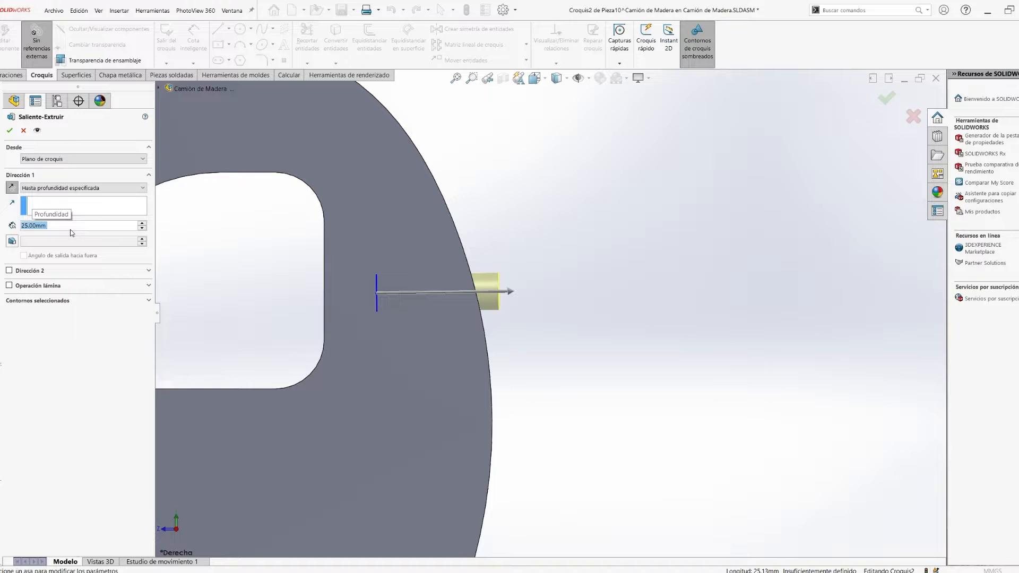
{"action": "type", "text": "35"}
{"action": "key", "text": "Return"}
{"action": "scroll", "coordinate": [522, 315], "scroll_direction": "up", "scroll_amount": 6}
{"action": "left_click", "coordinate": [9, 131]}
{"action": "middle_click_drag", "start_coordinate": [568, 351], "coordinate": [595, 365]}
{"action": "left_click", "coordinate": [6, 41]}
- Rename the new shaft component as Eje hormigonera
{"action": "left_click", "coordinate": [52, 297]}
{"action": "type", "text": "Eje hormigon"}
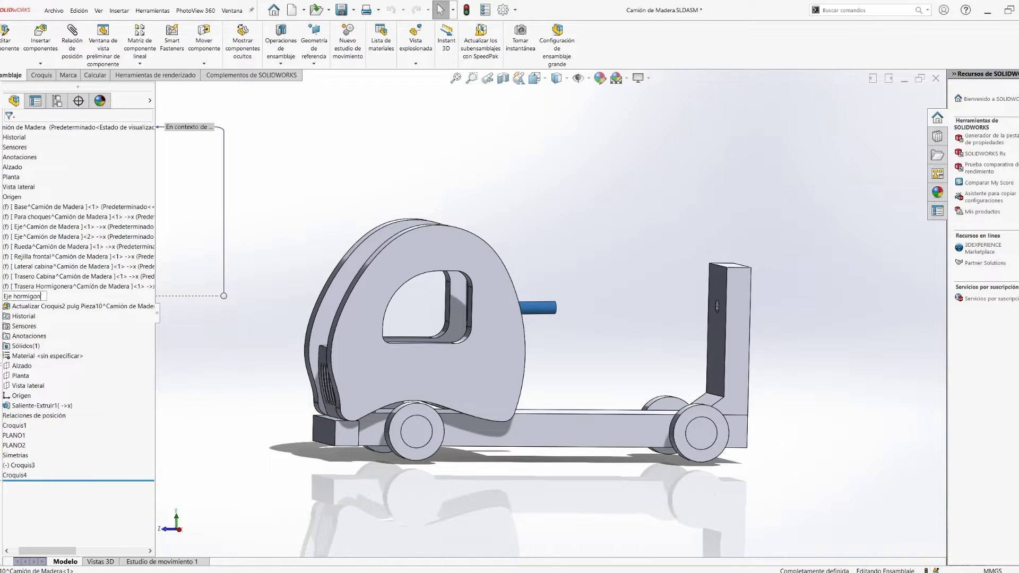
{"action": "type", "text": "era"}
{"action": "key", "text": "Return"}
- Fix the Eje hormigonera shaft in place and add a second copy of it near the upright's hole
{"action": "middle_click_drag", "start_coordinate": [765, 322], "coordinate": [708, 314]}
{"action": "right_click", "coordinate": [540, 303]}
{"action": "left_click", "coordinate": [576, 412]}
{"action": "scroll", "coordinate": [757, 305], "scroll_direction": "down", "scroll_amount": 5}
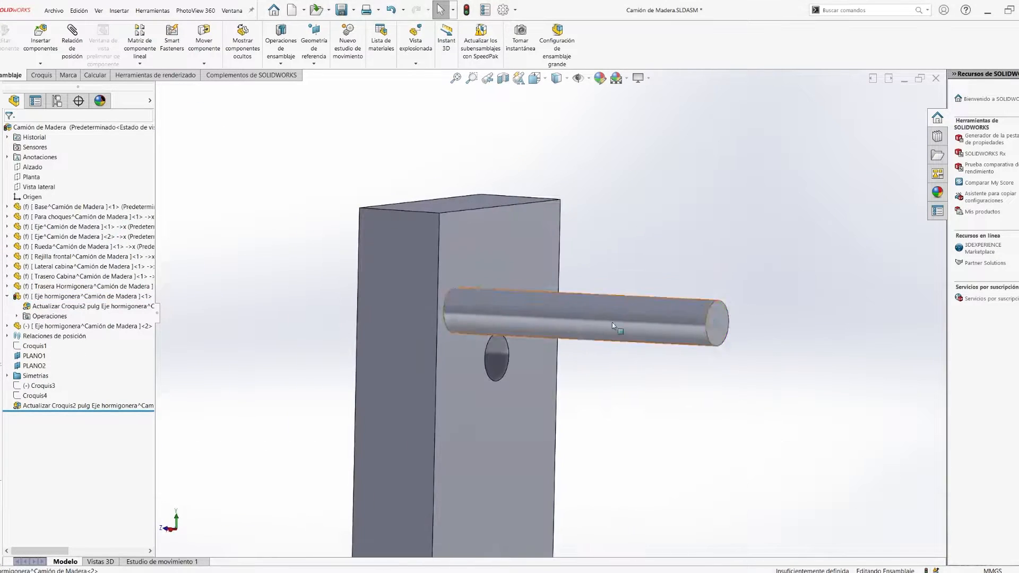
- Try to mate the copied shaft concentric with the upright's hole
{"action": "left_click", "coordinate": [546, 317]}
{"action": "left_click", "coordinate": [498, 362], "text": "ctrl"}
{"action": "left_click", "coordinate": [594, 368]}
{"action": "left_click", "coordinate": [638, 322]}
{"action": "left_click", "coordinate": [497, 361], "text": "ctrl"}
{"action": "left_click", "coordinate": [537, 346]}
- Rebuild the assembly and retry the concentric mate between the copied shaft and the hole from the upright's rear side
{"action": "scroll", "coordinate": [537, 340], "scroll_direction": "up", "scroll_amount": 4}
{"action": "middle_click_drag", "start_coordinate": [594, 332], "coordinate": [491, 320]}
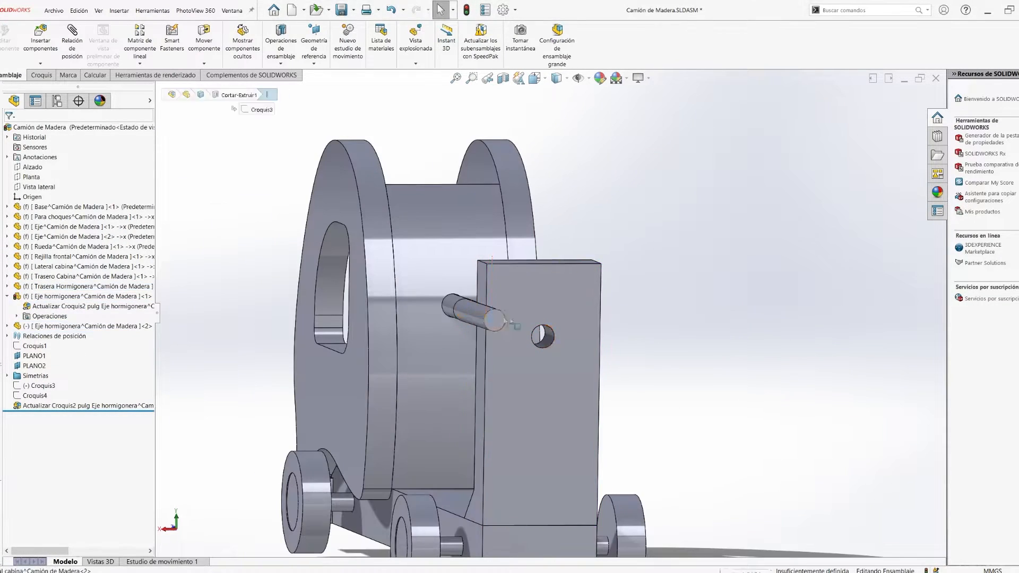
{"action": "scroll", "coordinate": [551, 341], "scroll_direction": "down", "scroll_amount": 5}
{"action": "middle_click_drag", "start_coordinate": [550, 341], "coordinate": [584, 339]}
{"action": "left_click", "coordinate": [547, 317]}
{"action": "left_click", "coordinate": [489, 317], "text": "ctrl"}
{"action": "left_click", "coordinate": [466, 10]}
{"action": "left_click", "coordinate": [552, 321]}
{"action": "left_click", "coordinate": [497, 323], "text": "ctrl"}
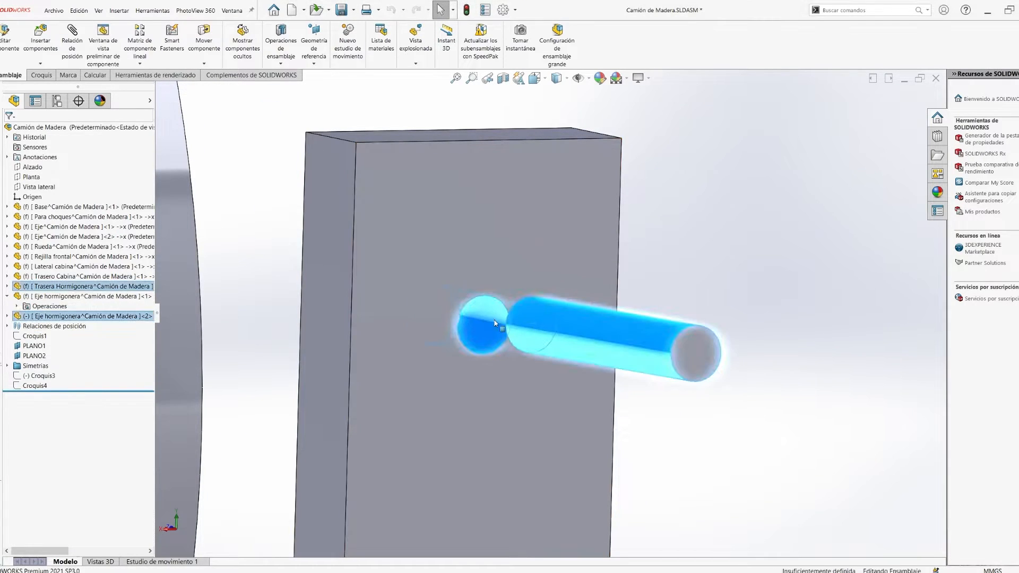
- Mate the copied shaft's end face coincident with the upright's rear face
{"action": "left_click", "coordinate": [681, 333]}
{"action": "left_click", "coordinate": [696, 353]}
{"action": "left_click", "coordinate": [524, 290], "text": "ctrl"}
{"action": "left_click", "coordinate": [547, 278]}
- Try to align the copied shaft with the upright's hole by using their circular edges
{"action": "scroll", "coordinate": [493, 320], "scroll_direction": "down", "scroll_amount": 6}
{"action": "left_click", "coordinate": [477, 347]}
{"action": "left_click", "coordinate": [460, 427]}
{"action": "scroll", "coordinate": [473, 366], "scroll_direction": "up", "scroll_amount": 5}
{"action": "middle_click_drag", "start_coordinate": [475, 366], "coordinate": [616, 275]}
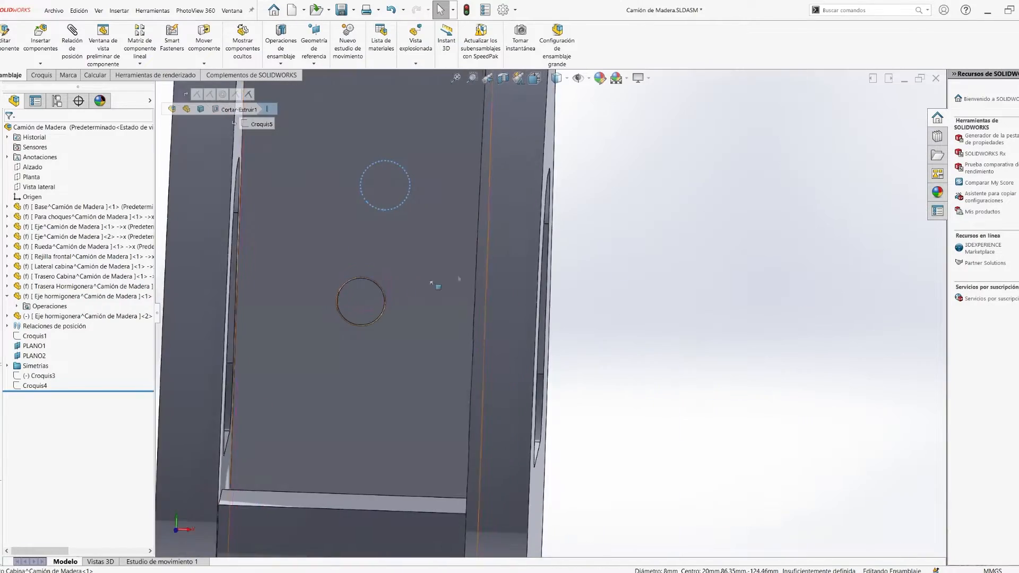
{"action": "scroll", "coordinate": [383, 276], "scroll_direction": "down", "scroll_amount": 8}
{"action": "left_click", "coordinate": [457, 278]}
{"action": "left_click", "coordinate": [593, 284]}
{"action": "scroll", "coordinate": [631, 360], "scroll_direction": "up", "scroll_amount": 10}
- Retry the alignment with the hole's edge on the upright's front face
{"action": "middle_click_drag", "start_coordinate": [827, 324], "coordinate": [684, 318]}
{"action": "scroll", "coordinate": [752, 359], "scroll_direction": "down", "scroll_amount": 5}
{"action": "left_click", "coordinate": [635, 325]}
{"action": "scroll", "coordinate": [674, 335], "scroll_direction": "down", "scroll_amount": 10}
{"action": "left_click", "coordinate": [569, 400]}
{"action": "scroll", "coordinate": [569, 402], "scroll_direction": "up", "scroll_amount": 3}
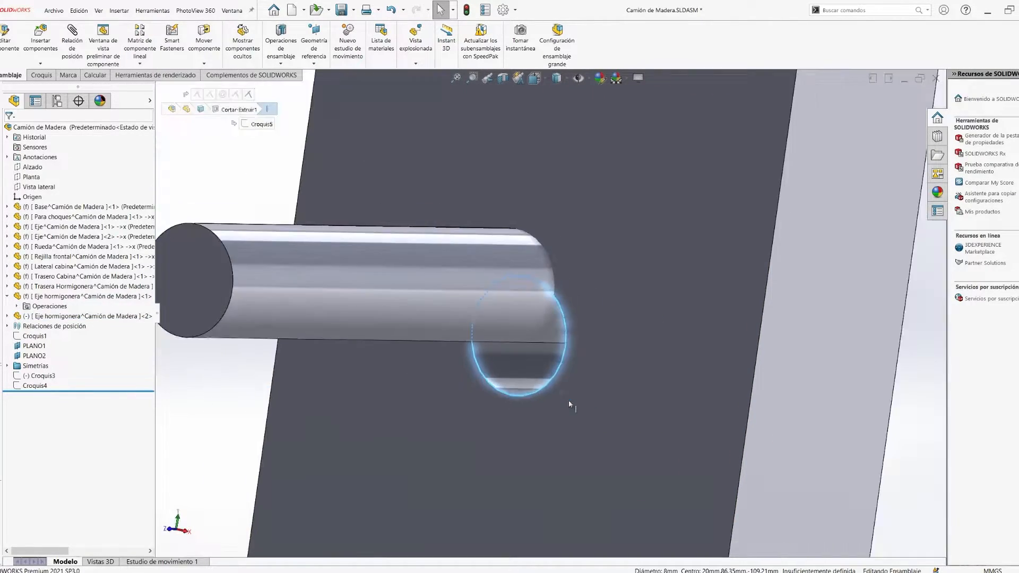
- Move the copied shaft freely into the upright's hole and back out beside the upright
{"action": "left_click_drag", "start_coordinate": [321, 304], "coordinate": [320, 350]}
{"action": "scroll", "coordinate": [323, 348], "scroll_direction": "up", "scroll_amount": 5}
{"action": "middle_click_drag", "start_coordinate": [329, 345], "coordinate": [637, 340]}
{"action": "scroll", "coordinate": [701, 340], "scroll_direction": "down", "scroll_amount": 6}
{"action": "left_click_drag", "start_coordinate": [692, 301], "coordinate": [637, 297]}
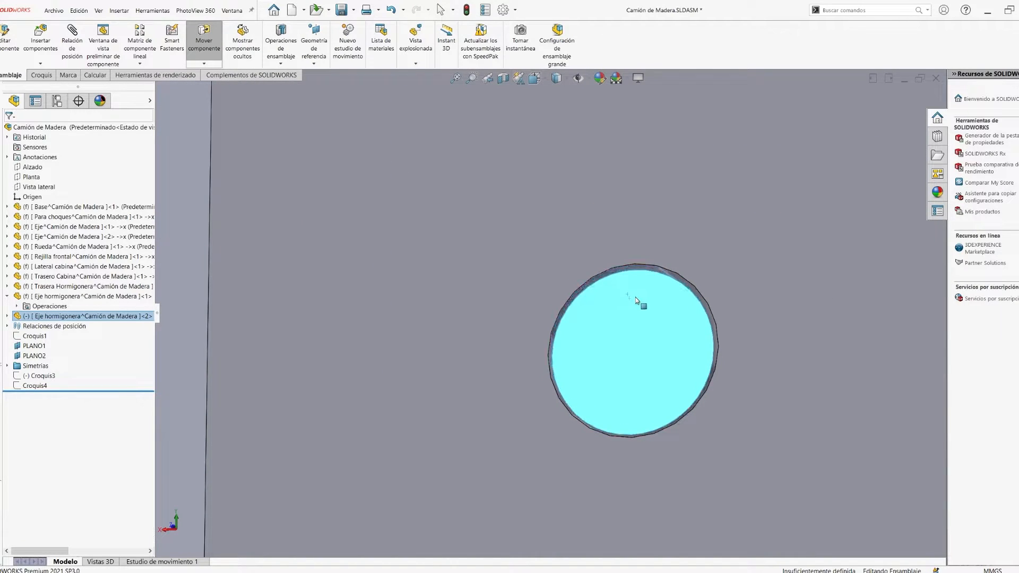
{"action": "scroll", "coordinate": [636, 298], "scroll_direction": "up", "scroll_amount": 8}
{"action": "middle_click_drag", "start_coordinate": [636, 300], "coordinate": [817, 313]}
- Move the copied shaft out of the upright's hole to a free position beside the upright
{"action": "left_click_drag", "start_coordinate": [286, 292], "coordinate": [222, 286]}
{"action": "left_click", "coordinate": [572, 301]}
{"action": "left_click", "coordinate": [441, 304]}
{"action": "scroll", "coordinate": [484, 386], "scroll_direction": "up", "scroll_amount": 4}
{"action": "middle_click_drag", "start_coordinate": [483, 385], "coordinate": [390, 361]}
{"action": "scroll", "coordinate": [427, 297], "scroll_direction": "down", "scroll_amount": 4}
- Try deleting a relation of the circle in the copied shaft's profile sketch
{"action": "left_click", "coordinate": [433, 295]}
{"action": "left_click", "coordinate": [7, 316]}
{"action": "left_click", "coordinate": [17, 336]}
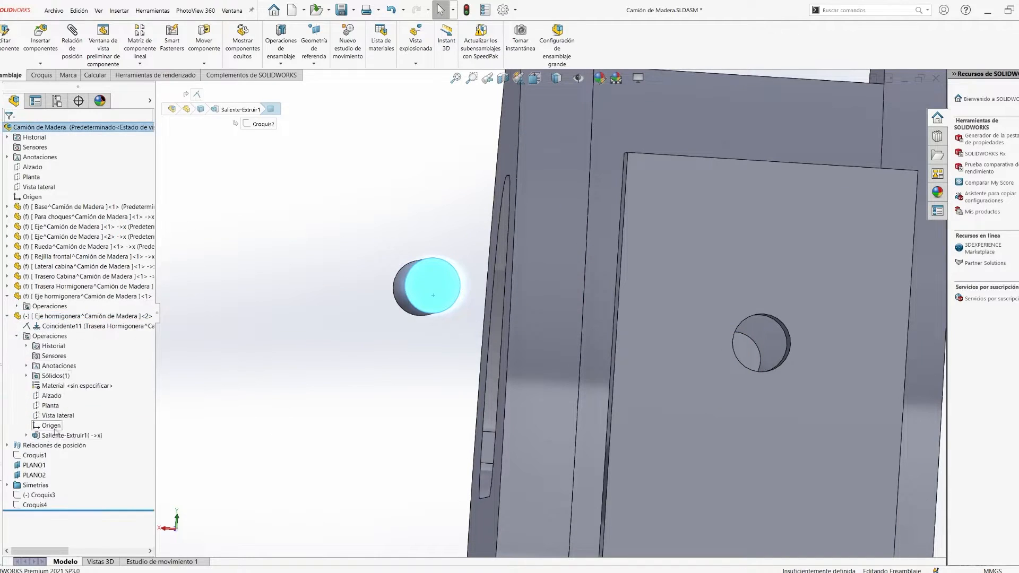
{"action": "left_click", "coordinate": [435, 312]}
{"action": "key", "text": "Delete"}
{"action": "left_click", "coordinate": [892, 102]}
{"action": "left_click", "coordinate": [888, 303]}
- Try to correct the first shaft's profile sketch and close the rebuild error list
{"action": "scroll", "coordinate": [584, 318], "scroll_direction": "up", "scroll_amount": 8}
{"action": "middle_click_drag", "start_coordinate": [467, 329], "coordinate": [642, 324]}
{"action": "left_click", "coordinate": [7, 296]}
{"action": "left_click", "coordinate": [60, 408]}
{"action": "left_click", "coordinate": [892, 102]}
{"action": "left_click", "coordinate": [575, 298]}
{"action": "left_click", "coordinate": [888, 302]}
- Edit the copied shaft in place, try adding a line to its profile sketch, and leave the sketch
{"action": "right_click", "coordinate": [77, 306]}
{"action": "right_click", "coordinate": [56, 306]}
{"action": "left_click", "coordinate": [678, 215]}
{"action": "left_click", "coordinate": [218, 29]}
{"action": "key", "text": "Escape"}
{"action": "left_click", "coordinate": [892, 102]}
{"action": "left_click", "coordinate": [575, 298]}
{"action": "left_click", "coordinate": [888, 303]}
{"action": "key", "text": "Escape"}
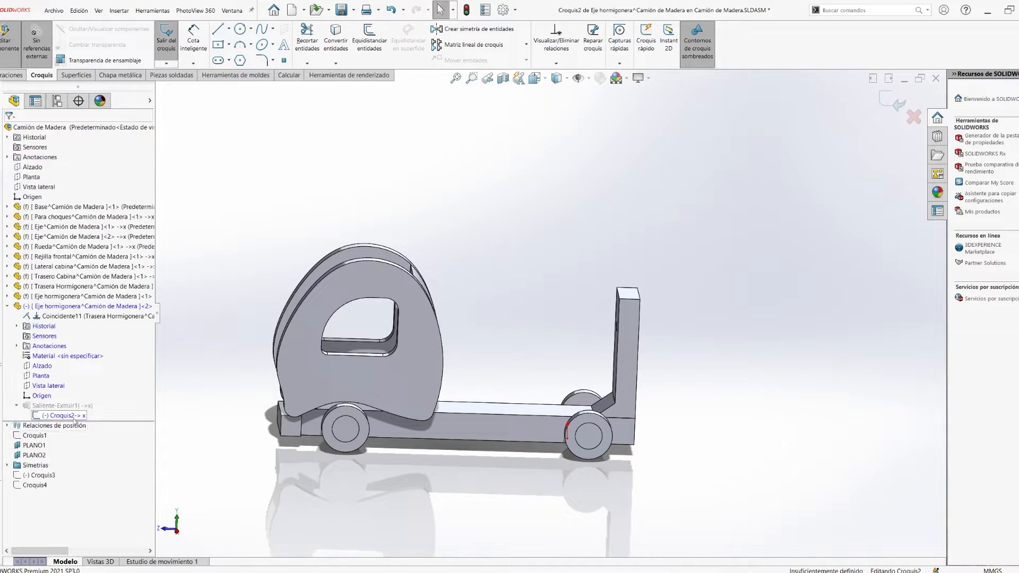
- Reopen Croquis2 of the copied shaft, leave the sketch, and close the rebuild error list
{"action": "left_click", "coordinate": [77, 405]}
{"action": "right_click_drag", "start_coordinate": [771, 303], "coordinate": [727, 303]}
{"action": "left_click_drag", "start_coordinate": [541, 243], "coordinate": [584, 243]}
{"action": "key", "text": "Escape"}
{"action": "left_click", "coordinate": [892, 102]}
{"action": "left_click", "coordinate": [475, 321]}
{"action": "left_click", "coordinate": [887, 332]}
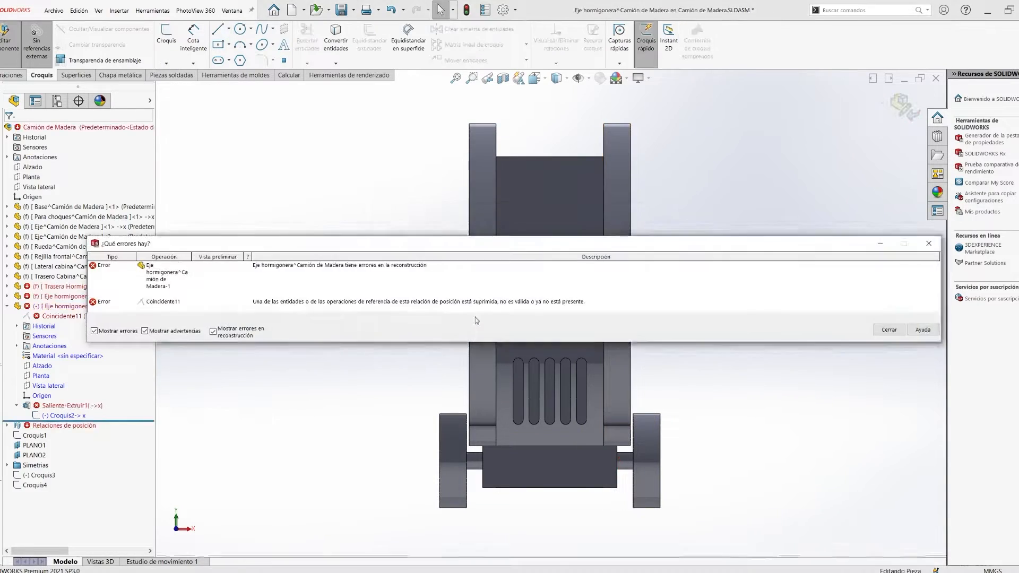
- Delete both Eje hormigonera shafts from the assembly
{"action": "right_click", "coordinate": [48, 306]}
{"action": "left_click", "coordinate": [119, 452]}
{"action": "key", "text": "Return"}
{"action": "right_click", "coordinate": [66, 296]}
{"action": "left_click", "coordinate": [87, 453]}
{"action": "key", "text": "Return"}
- Delete the hole cut Cortar-Extruir1 from the Trasero Cabina part
{"action": "middle_click_drag", "start_coordinate": [663, 297], "coordinate": [584, 339]}
{"action": "key", "text": "space"}
{"action": "left_click", "coordinate": [518, 361]}
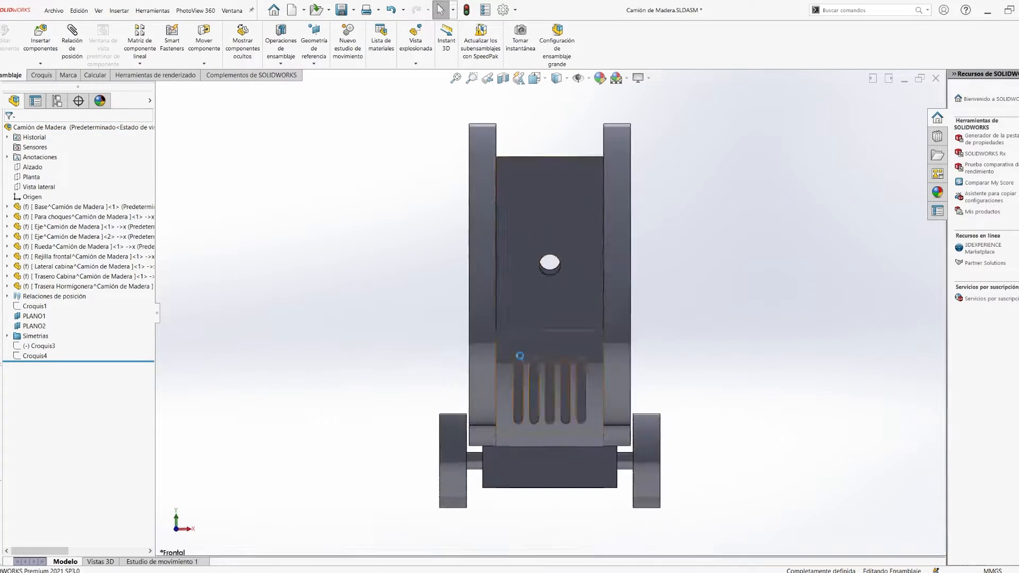
{"action": "scroll", "coordinate": [552, 255], "scroll_direction": "down", "scroll_amount": 6}
{"action": "scroll", "coordinate": [546, 305], "scroll_direction": "up", "scroll_amount": 4}
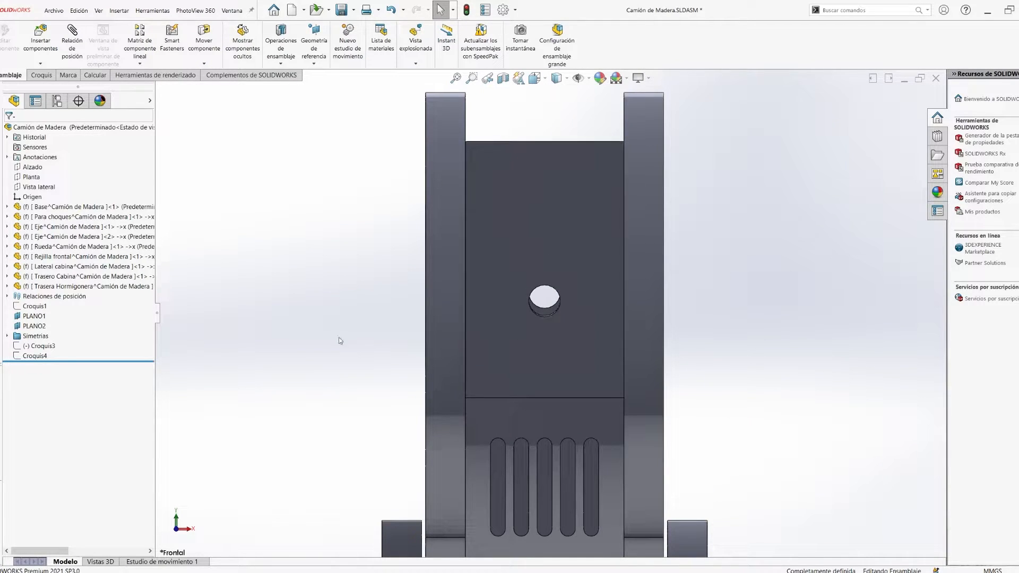
{"action": "left_click", "coordinate": [7, 277]}
{"action": "left_click", "coordinate": [17, 286]}
{"action": "right_click", "coordinate": [50, 405]}
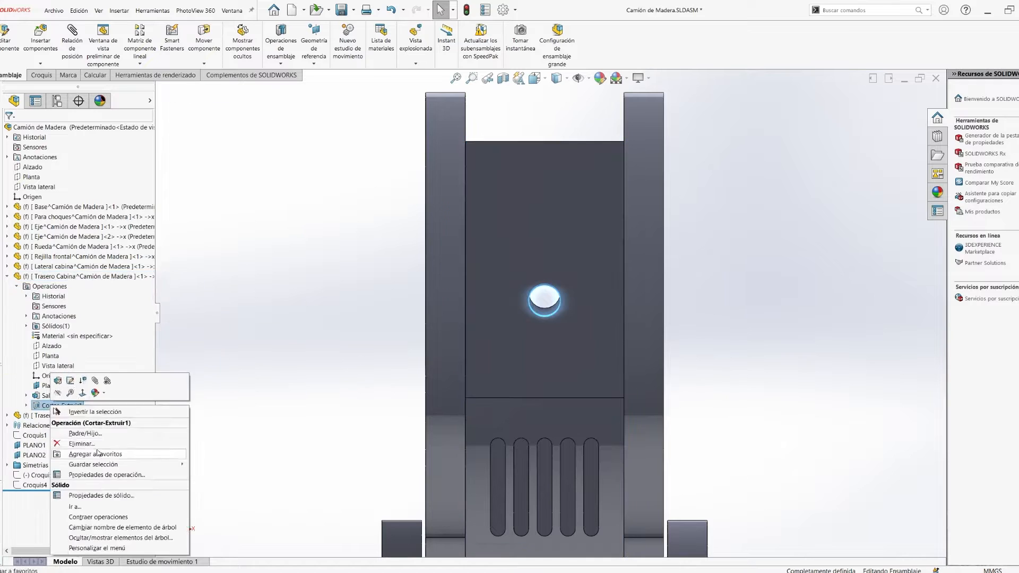
- Start a sketch on the front face of the Trasero Cabina panel and draw a circle near its upper middle
{"action": "left_click", "coordinate": [74, 276]}
{"action": "left_click", "coordinate": [121, 254]}
{"action": "left_click", "coordinate": [501, 326]}
{"action": "left_click", "coordinate": [518, 312]}
{"action": "right_click_drag", "start_coordinate": [518, 311], "coordinate": [555, 316]}
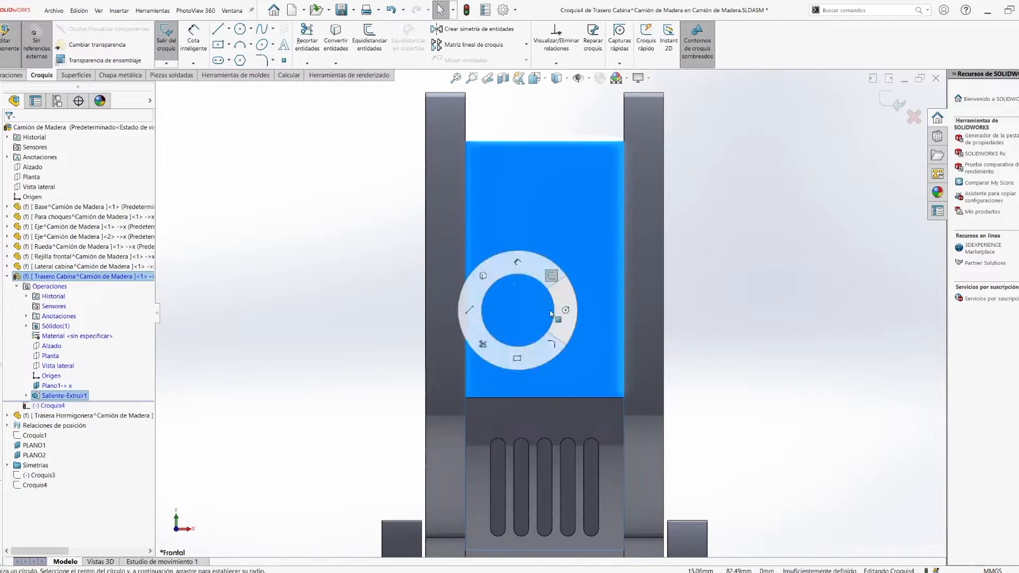
{"action": "left_click", "coordinate": [540, 232]}
{"action": "left_click", "coordinate": [551, 239]}
{"action": "key", "text": "Escape"}
- Dimension the circle's diameter and set it to 8 mm
{"action": "right_click_drag", "start_coordinate": [598, 273], "coordinate": [599, 236]}
{"action": "left_click", "coordinate": [552, 236]}
{"action": "left_click", "coordinate": [734, 187]}
{"action": "type", "text": "20"}
{"action": "key", "text": "Return"}
{"action": "double_click", "coordinate": [736, 188]}
{"action": "type", "text": "8"}
{"action": "key", "text": "Return"}
- Draw a vertical construction line down from the middle of the panel's upper edge and make the circle's center coincident with it
{"action": "left_click", "coordinate": [540, 314]}
{"action": "key", "text": "Escape"}
{"action": "scroll", "coordinate": [541, 259], "scroll_direction": "down", "scroll_amount": 5}
{"action": "left_click", "coordinate": [539, 244]}
{"action": "left_click", "coordinate": [530, 308], "text": "ctrl"}
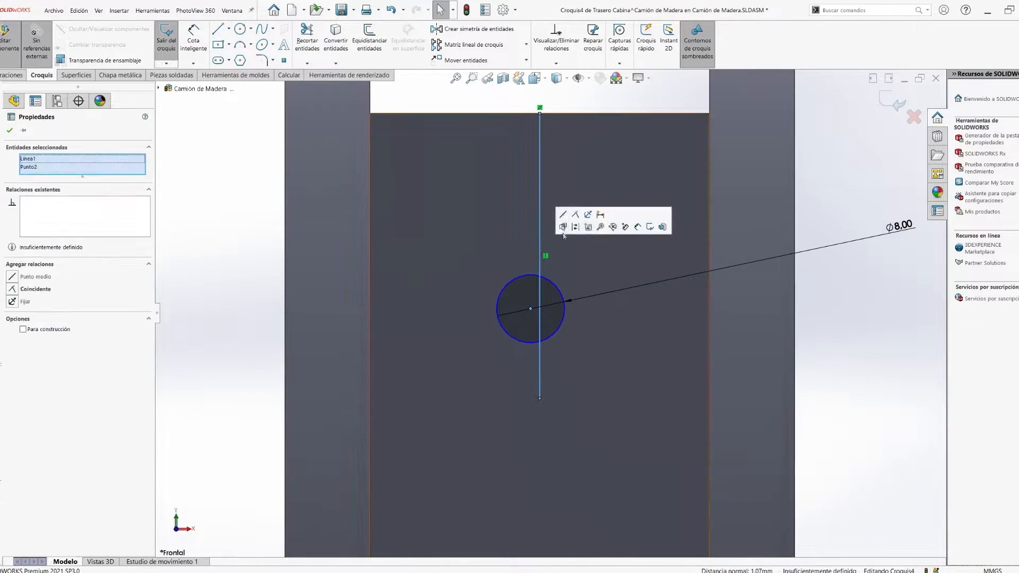
{"action": "scroll", "coordinate": [539, 297], "scroll_direction": "up", "scroll_amount": 5}
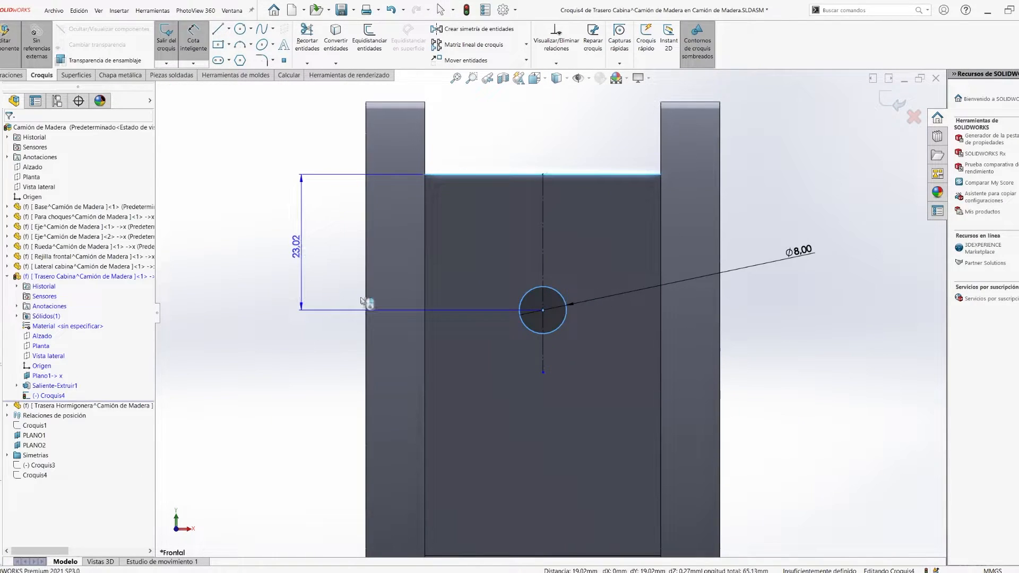
{"action": "scroll", "coordinate": [540, 298], "scroll_direction": "up", "scroll_amount": 5}
{"action": "middle_click_drag", "start_coordinate": [615, 340], "coordinate": [541, 356]}
{"action": "right_click_drag", "start_coordinate": [541, 356], "coordinate": [564, 302]}
{"action": "left_click", "coordinate": [760, 289]}
{"action": "middle_click_drag", "start_coordinate": [760, 289], "coordinate": [787, 364]}
{"action": "left_click", "coordinate": [889, 96]}
{"action": "left_click", "coordinate": [893, 106]}
- Delete the hole cut from the Trasera Hormigonera upright, keeping its circle sketch
{"action": "left_click", "coordinate": [7, 406]}
{"action": "left_click", "coordinate": [17, 455]}
{"action": "right_click", "coordinate": [53, 535]}
{"action": "left_click", "coordinate": [80, 494]}
{"action": "left_click", "coordinate": [902, 106]}
- Start a new sketch on the Trasero Cabina panel and bring the upright's 8 mm circle into it
{"action": "left_click", "coordinate": [460, 338]}
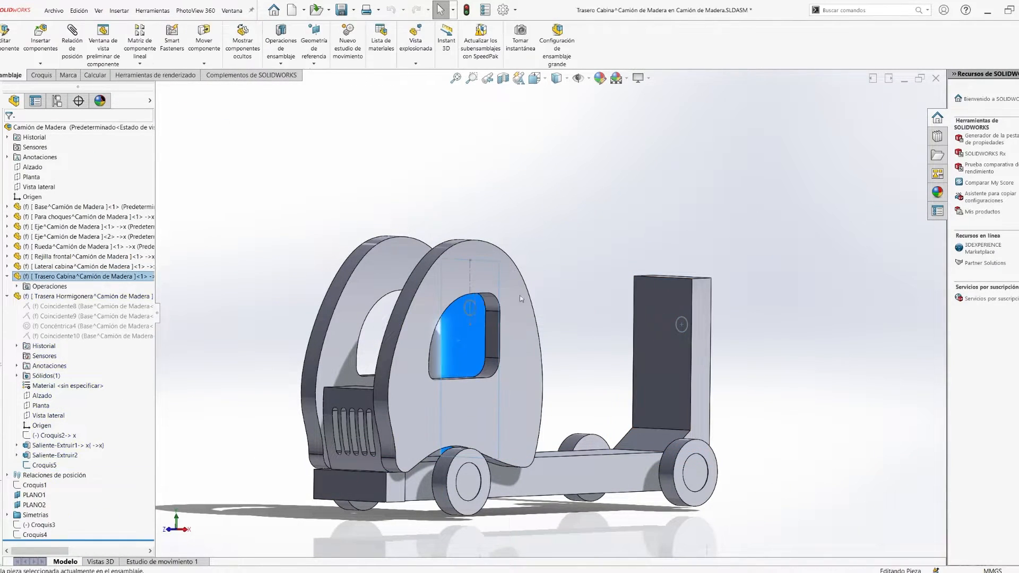
{"action": "left_click", "coordinate": [475, 289]}
{"action": "left_click", "coordinate": [166, 37]}
{"action": "middle_click_drag", "start_coordinate": [663, 318], "coordinate": [398, 311]}
{"action": "key", "text": "ctrl+8"}
{"action": "scroll", "coordinate": [589, 246], "scroll_direction": "up", "scroll_amount": 1}
{"action": "mouse_move", "coordinate": [581, 350]}
{"action": "middle_mouse_down"}
{"action": "mouse_move", "coordinate": [795, 356]}
{"action": "mouse_move", "coordinate": [754, 350]}
{"action": "mouse_move", "coordinate": [798, 376]}
{"action": "mouse_move", "coordinate": [643, 373]}
{"action": "mouse_move", "coordinate": [730, 339]}
{"action": "middle_mouse_up"}
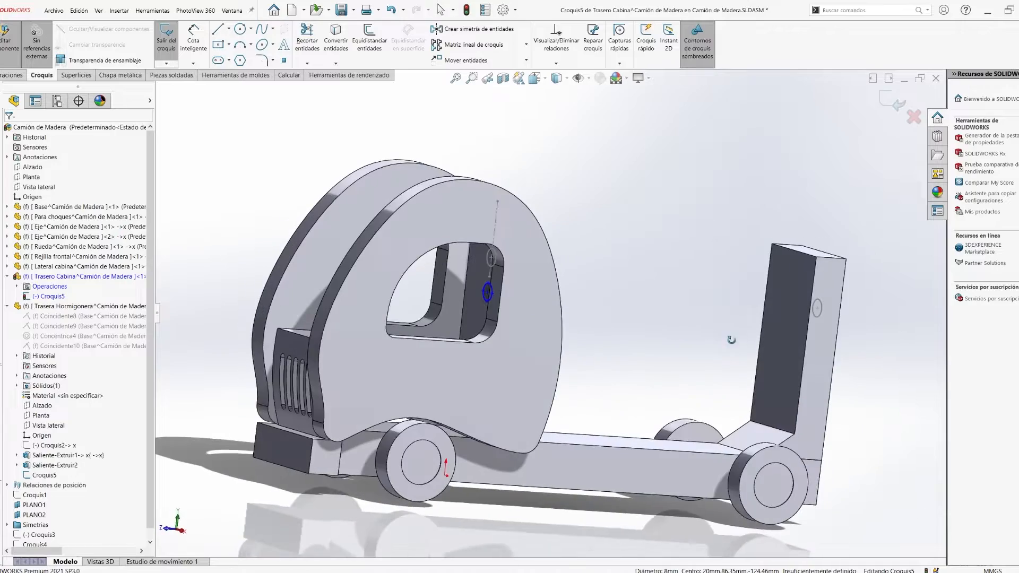
{"action": "left_click_drag", "start_coordinate": [598, 300], "coordinate": [817, 313]}
{"action": "middle_click_drag", "start_coordinate": [849, 366], "coordinate": [648, 334]}
- Cut the circular holes through the cabin rear panel and the Trasera Hormigonera upright from their sketches
{"action": "left_click", "coordinate": [886, 97]}
{"action": "left_click", "coordinate": [906, 99]}
{"action": "left_click", "coordinate": [664, 324]}
{"action": "left_click", "coordinate": [720, 249]}
{"action": "left_click", "coordinate": [633, 303]}
{"action": "left_click", "coordinate": [889, 98]}
- Check from the rear, front and side whether the holes in the upright and cabin rear panel line up
{"action": "middle_click_drag", "start_coordinate": [796, 345], "coordinate": [663, 318]}
{"action": "key", "text": "ctrl+2"}
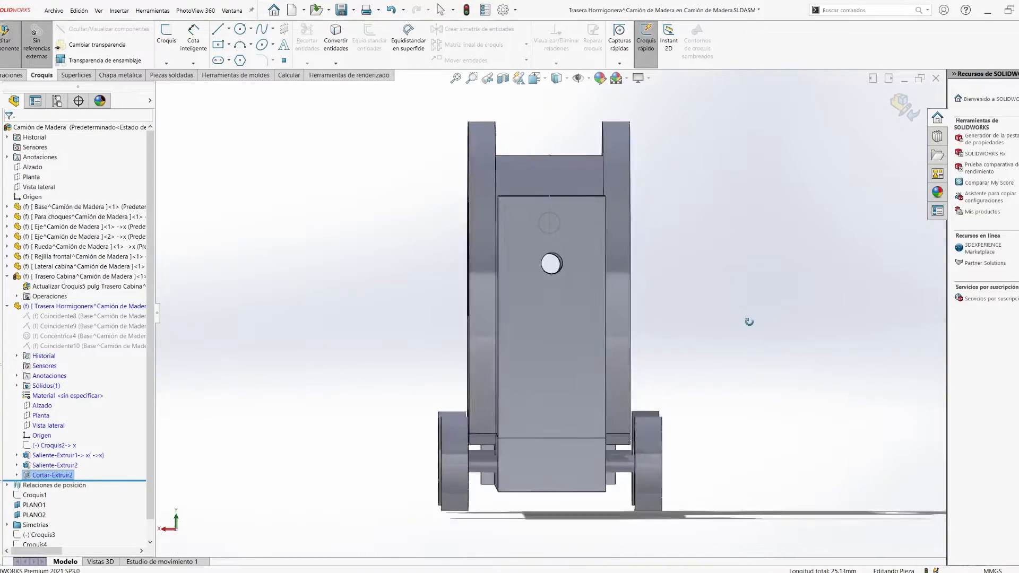
{"action": "key", "text": "ctrl+1"}
{"action": "scroll", "coordinate": [560, 280], "scroll_direction": "down", "scroll_amount": 5}
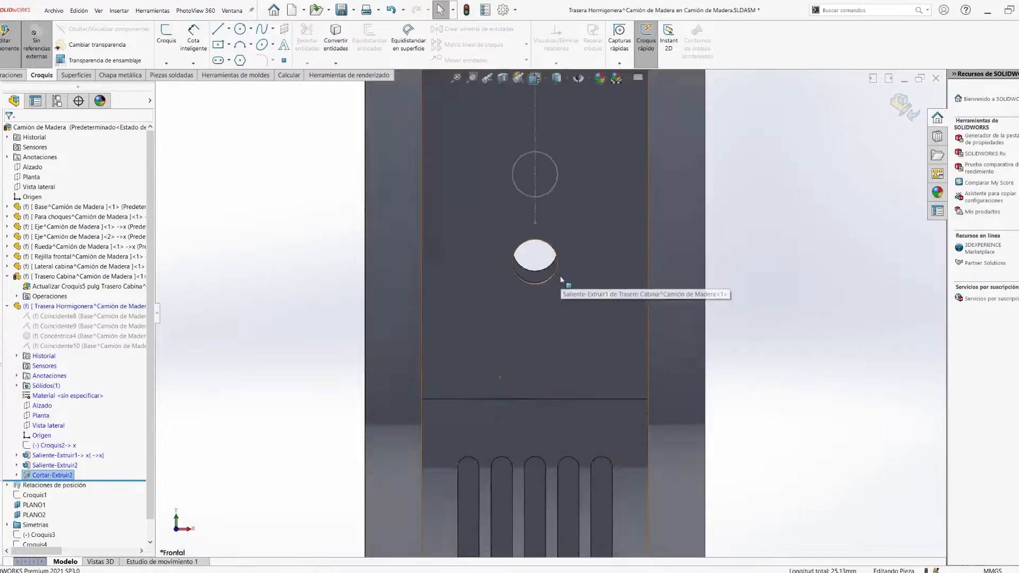
{"action": "scroll", "coordinate": [561, 280], "scroll_direction": "up", "scroll_amount": 5}
{"action": "left_click", "coordinate": [594, 298]}
{"action": "left_click", "coordinate": [753, 309]}
{"action": "mouse_move", "coordinate": [759, 310]}
{"action": "middle_mouse_down"}
{"action": "mouse_move", "coordinate": [709, 311]}
{"action": "mouse_move", "coordinate": [759, 316]}
{"action": "middle_mouse_up"}
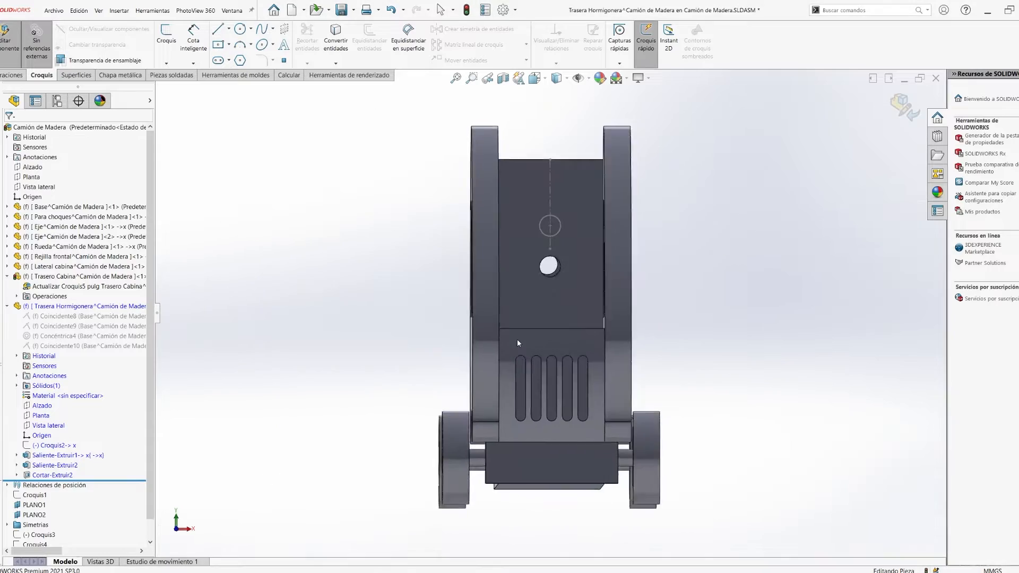
{"action": "middle_click_drag", "start_coordinate": [804, 343], "coordinate": [497, 307]}
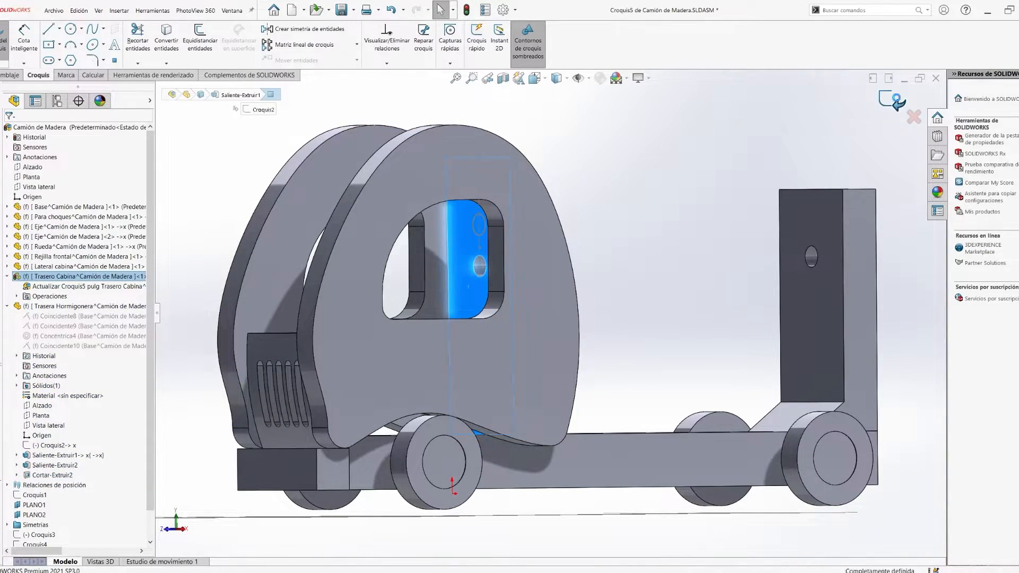
- Edit the Trasero Cabina profile sketch Croquis2 and make the panel's long front line vertical
{"action": "left_click", "coordinate": [470, 266]}
{"action": "left_click", "coordinate": [496, 233]}
{"action": "left_click", "coordinate": [7, 277]}
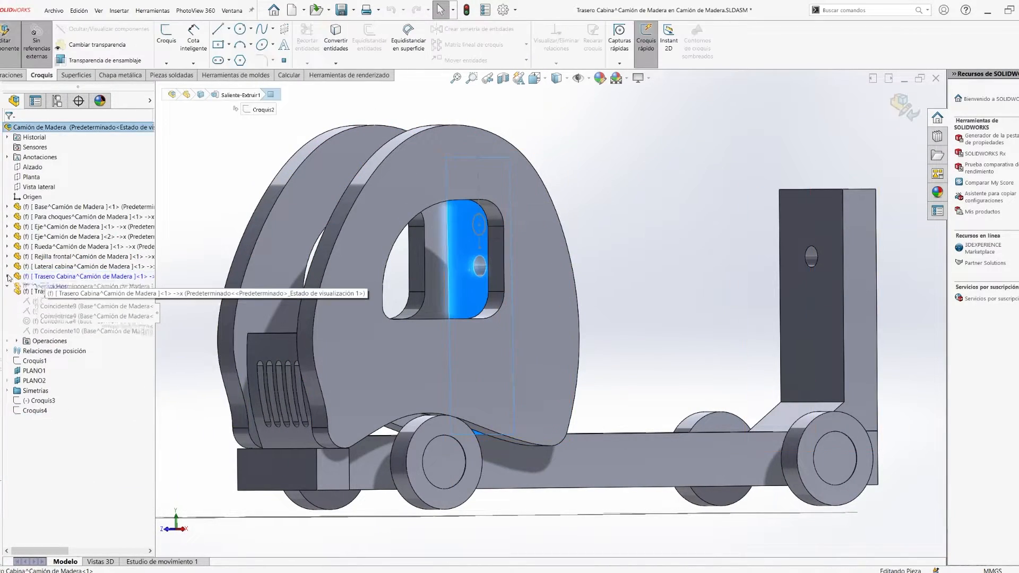
{"action": "scroll", "coordinate": [530, 371], "scroll_direction": "down", "scroll_amount": 3}
{"action": "left_click_drag", "start_coordinate": [444, 363], "coordinate": [439, 363]}
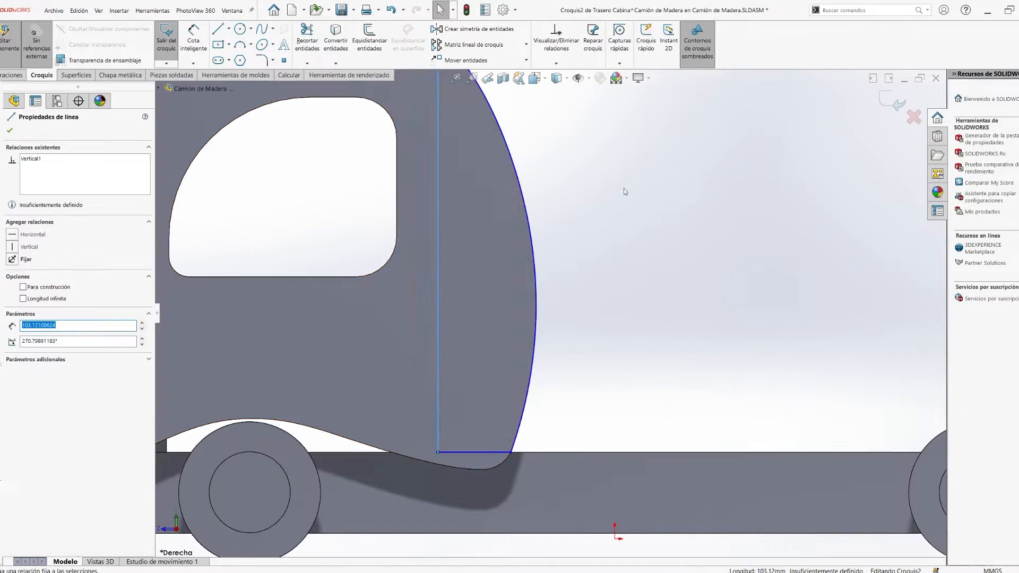
{"action": "left_click", "coordinate": [166, 35]}
- Replace the cabin rear panel's hole with a cut from a new 8 mm circle aligned with the upright's hole
{"action": "key", "text": "space"}
{"action": "left_click", "coordinate": [589, 293]}
{"action": "scroll", "coordinate": [595, 290], "scroll_direction": "up", "scroll_amount": 4}
{"action": "middle_click_drag", "start_coordinate": [596, 290], "coordinate": [581, 331]}
{"action": "scroll", "coordinate": [581, 332], "scroll_direction": "down", "scroll_amount": 2}
{"action": "right_click", "coordinate": [62, 414]}
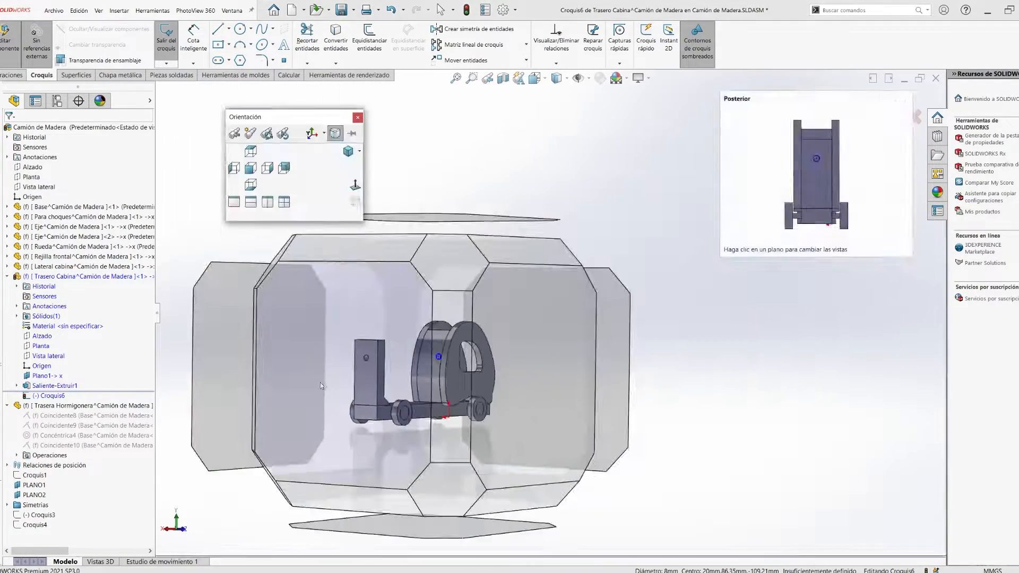
{"action": "left_click", "coordinate": [885, 97]}
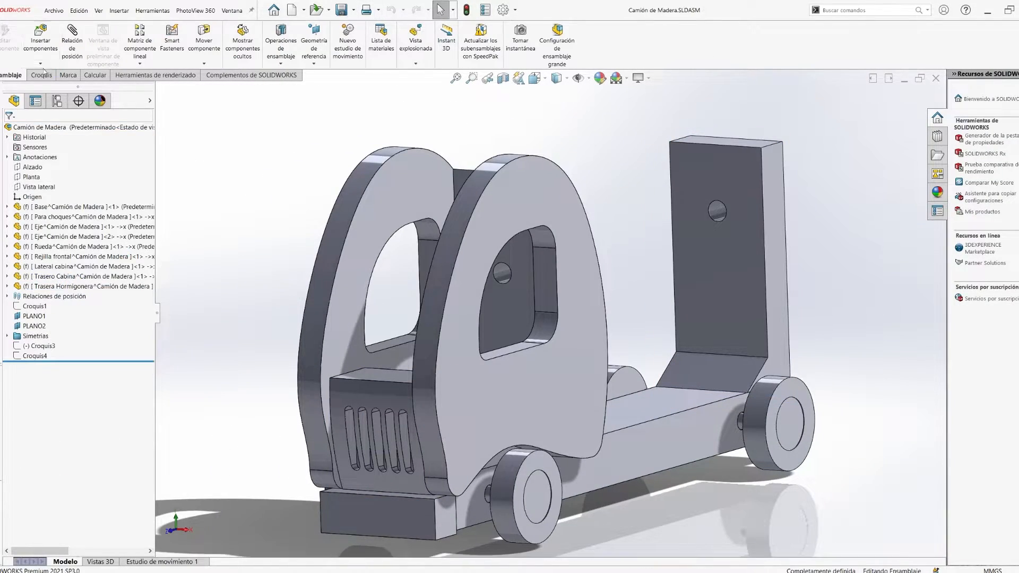
- Insert a new part named Eje Hormigonera on the Alzado plane and sketch a circle from the cabin panel's hole edge
{"action": "left_click", "coordinate": [31, 167]}
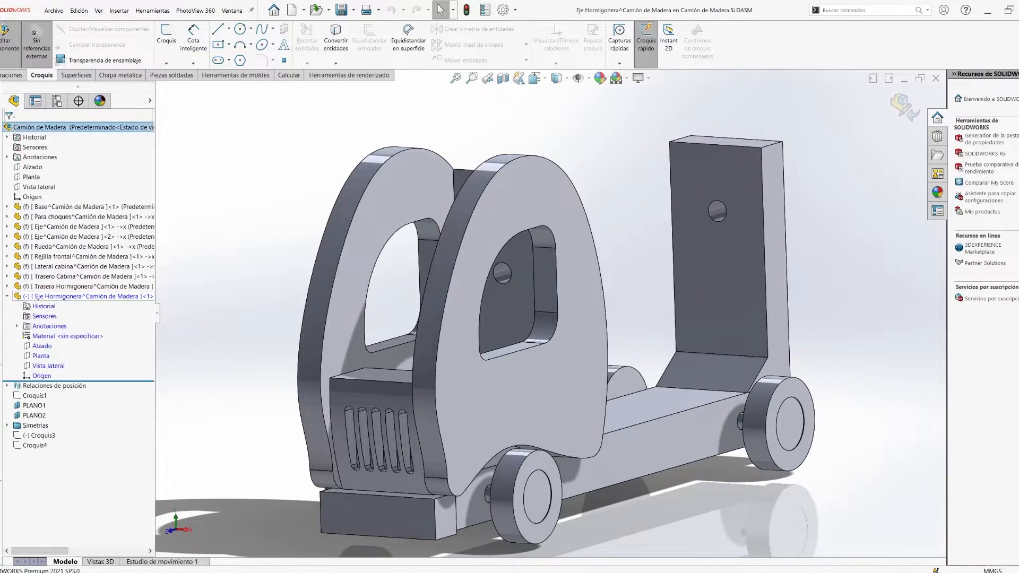
{"action": "left_click", "coordinate": [523, 291]}
{"action": "left_click", "coordinate": [166, 37]}
{"action": "key", "text": "space"}
{"action": "scroll", "coordinate": [504, 278], "scroll_direction": "down", "scroll_amount": 8}
{"action": "left_click", "coordinate": [504, 278]}
{"action": "left_click", "coordinate": [369, 40]}
{"action": "left_click", "coordinate": [9, 130]}
- Dimension the shaft circle's diameter as 7.6 mm
{"action": "left_click", "coordinate": [193, 37]}
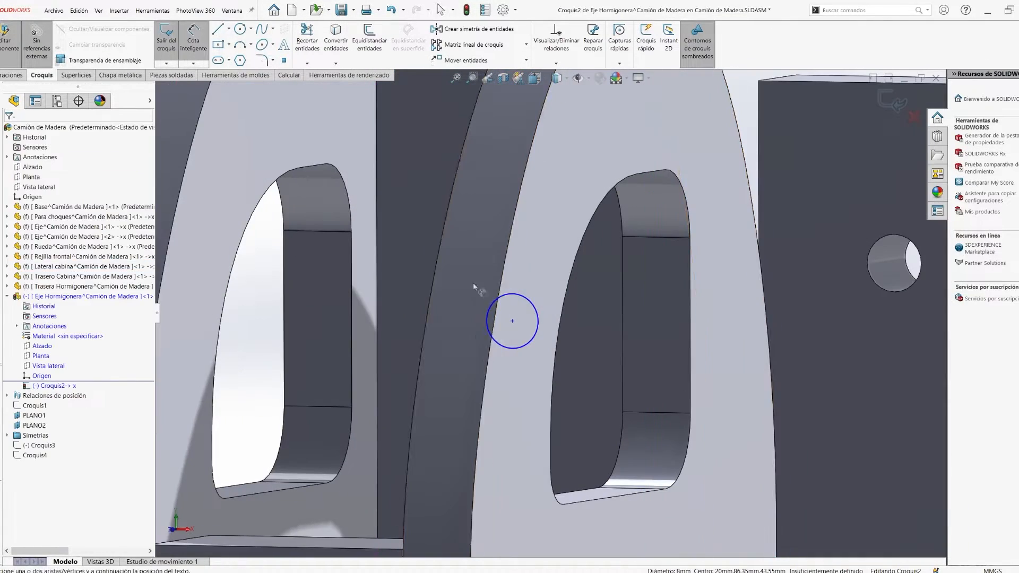
{"action": "left_click", "coordinate": [493, 303]}
{"action": "left_click", "coordinate": [478, 273]}
{"action": "type", "text": "7.6"}
{"action": "key", "text": "Return"}
{"action": "left_click", "coordinate": [10, 130]}
- Extrude the circle into a shaft projecting from the cabin rear panel towards the upright
{"action": "middle_click_drag", "start_coordinate": [429, 318], "coordinate": [466, 352]}
{"action": "left_click", "coordinate": [61, 405]}
{"action": "left_click", "coordinate": [12, 187]}
{"action": "scroll", "coordinate": [583, 297], "scroll_direction": "up", "scroll_amount": 5}
{"action": "middle_click_drag", "start_coordinate": [583, 297], "coordinate": [632, 313]}
{"action": "left_click", "coordinate": [10, 130]}
- Return to the assembly and fix the Eje Hormigonera shaft in place
{"action": "key", "text": "ctrl+4"}
{"action": "left_click", "coordinate": [902, 103]}
{"action": "right_click", "coordinate": [97, 296]}
{"action": "left_click", "coordinate": [132, 398]}
- Place a copy of the shaft in the upright's hole, projecting towards the cabin, and fix it in place
{"action": "scroll", "coordinate": [665, 161], "scroll_direction": "down", "scroll_amount": 5}
{"action": "left_click", "coordinate": [549, 211]}
{"action": "left_click", "coordinate": [871, 336], "text": "ctrl"}
{"action": "left_click", "coordinate": [930, 323]}
{"action": "scroll", "coordinate": [876, 329], "scroll_direction": "down", "scroll_amount": 2}
{"action": "middle_click_drag", "start_coordinate": [902, 318], "coordinate": [766, 310]}
{"action": "left_click", "coordinate": [767, 310]}
{"action": "key", "text": "ctrl+4"}
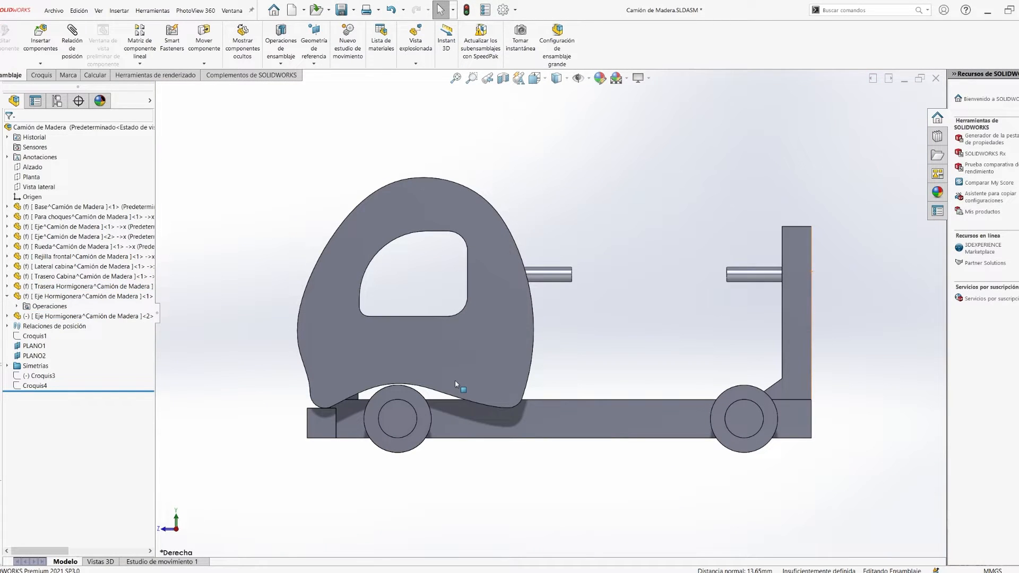
{"action": "right_click", "coordinate": [53, 316]}
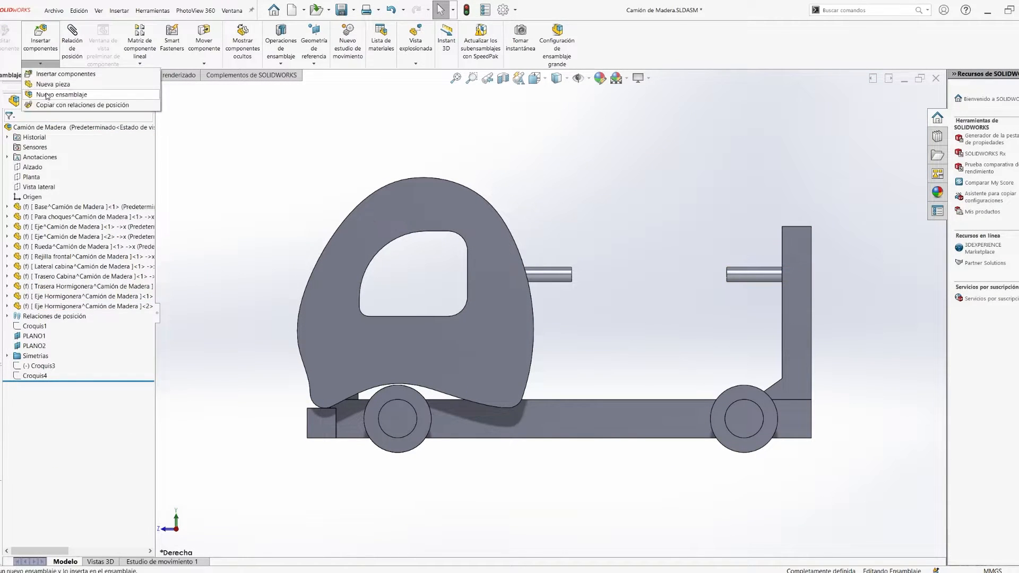
- Insert a new part on the assembly's Vista lateral plane
{"action": "left_click", "coordinate": [37, 187]}
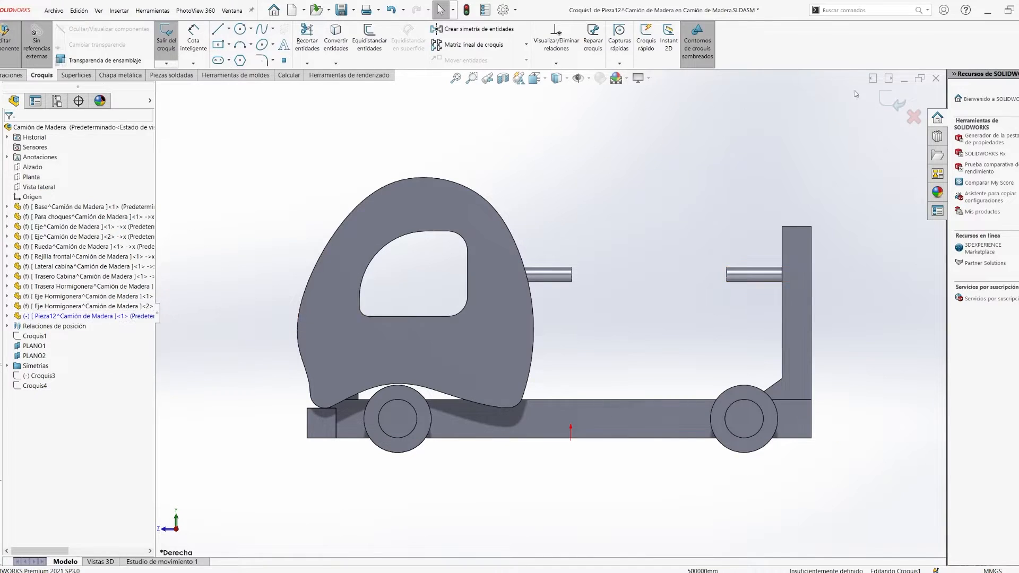
- Rename the new part as Hormigonera and save the assembly
{"action": "left_click", "coordinate": [6, 316]}
{"action": "left_click", "coordinate": [64, 316]}
{"action": "key", "text": "F2"}
{"action": "type", "text": "Hormigonera"}
{"action": "key", "text": "Return"}
{"action": "key", "text": "ctrl+s"}
- Start a sketch in the Hormigonera part and draw a horizontal line about 119 mm long along the axis of the two shafts
{"action": "left_click", "coordinate": [511, 244]}
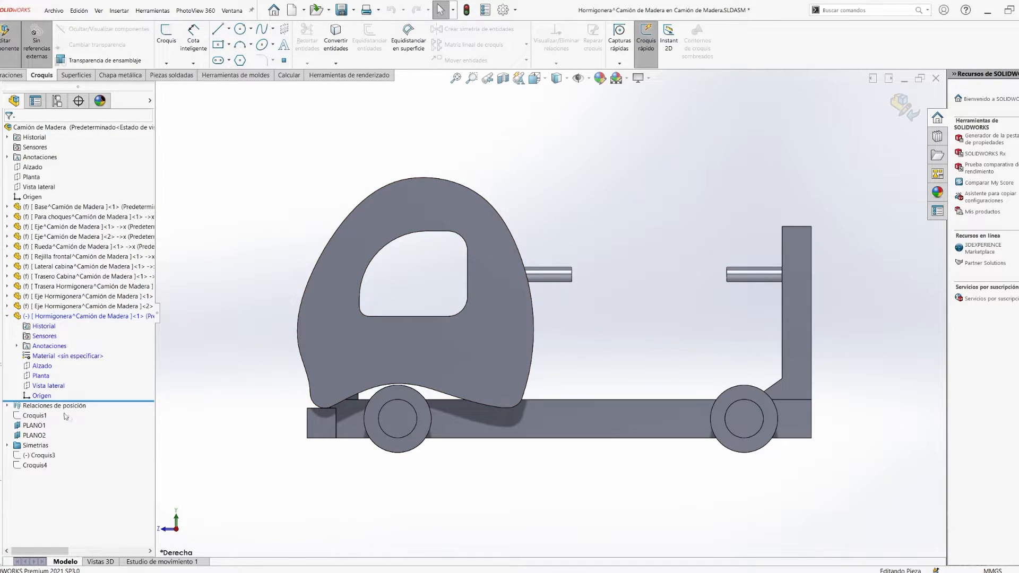
{"action": "middle_click_drag", "start_coordinate": [300, 429], "coordinate": [368, 447]}
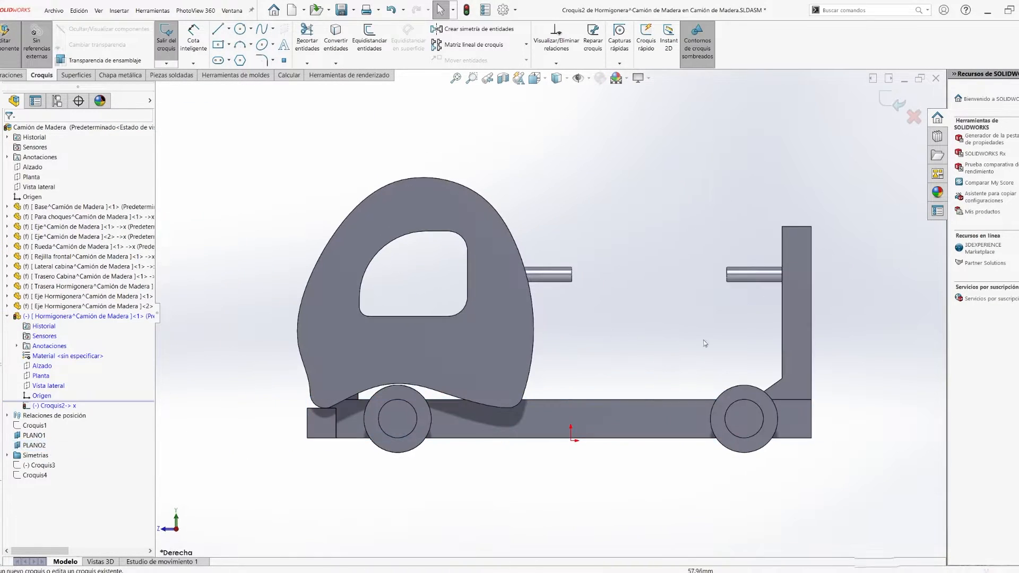
{"action": "key", "text": "l"}
{"action": "scroll", "coordinate": [605, 273], "scroll_direction": "down", "scroll_amount": 5}
{"action": "left_click", "coordinate": [444, 278]}
{"action": "scroll", "coordinate": [924, 281], "scroll_direction": "up", "scroll_amount": 3}
{"action": "left_click", "coordinate": [598, 308]}
{"action": "key", "text": "Escape"}
- Add a vertical line rising from the axis line's end at the upright and dimension it at 8 mm
{"action": "left_click", "coordinate": [597, 286]}
{"action": "left_click", "coordinate": [598, 297]}
{"action": "left_click", "coordinate": [686, 339]}
{"action": "type", "text": "8"}
{"action": "key", "text": "Return"}
- Draw a vertical line about 7.6 mm long across the free end of the shaft on the upright
{"action": "key", "text": "l"}
{"action": "scroll", "coordinate": [427, 318], "scroll_direction": "down", "scroll_amount": 2}
{"action": "left_click", "coordinate": [590, 285]}
{"action": "left_click", "coordinate": [590, 317]}
{"action": "key", "text": "Escape"}
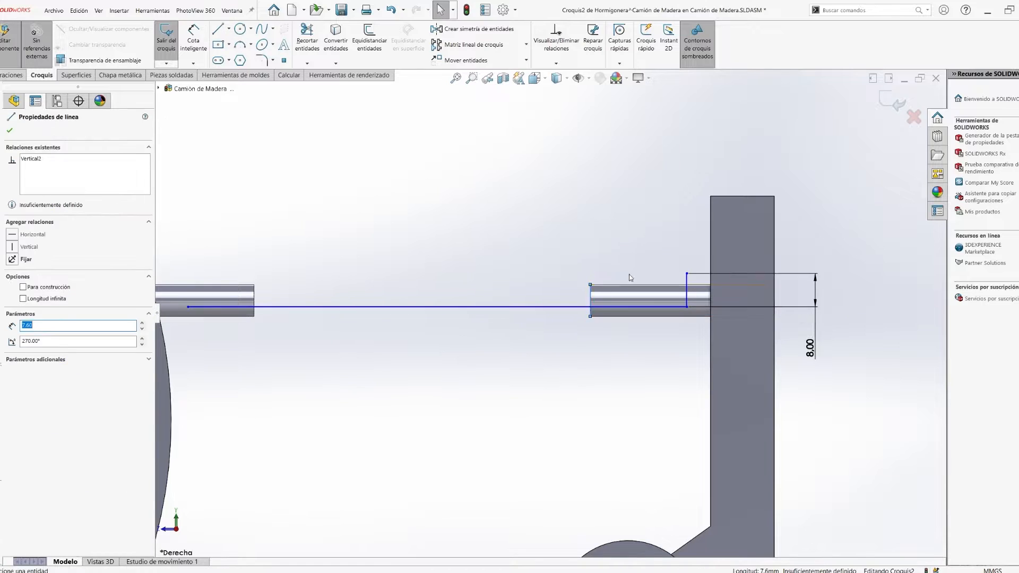
{"action": "left_click", "coordinate": [591, 301], "text": "ctrl"}
{"action": "left_click", "coordinate": [629, 263]}
{"action": "left_click", "coordinate": [402, 364]}
{"action": "scroll", "coordinate": [402, 364], "scroll_direction": "up", "scroll_amount": 1}
- Draw an 8 mm vertical line rising from the axis line's end on the cabin side
{"action": "left_click", "coordinate": [193, 40]}
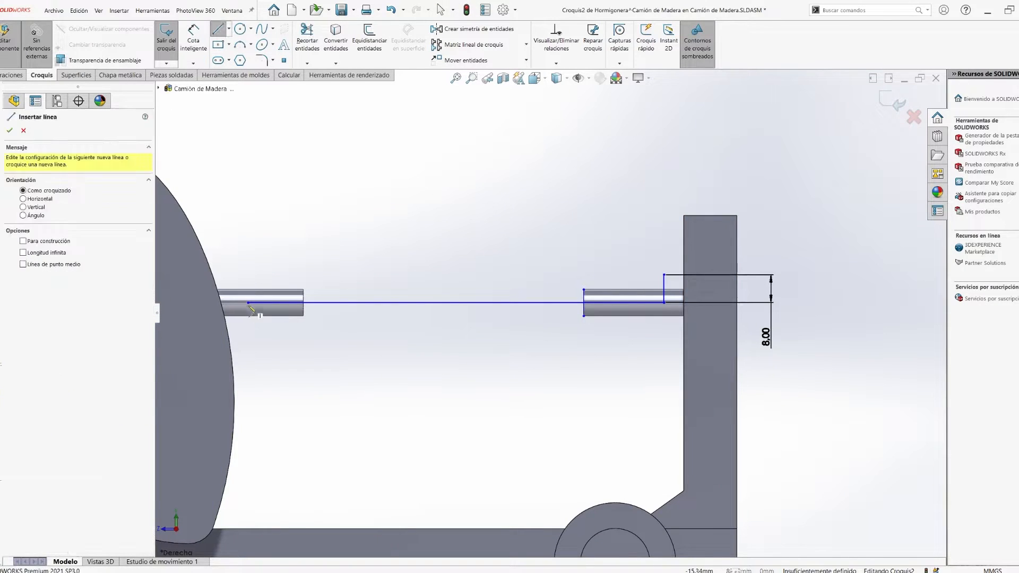
{"action": "left_click", "coordinate": [248, 303]}
{"action": "left_click", "coordinate": [247, 274]}
{"action": "key", "text": "Escape"}
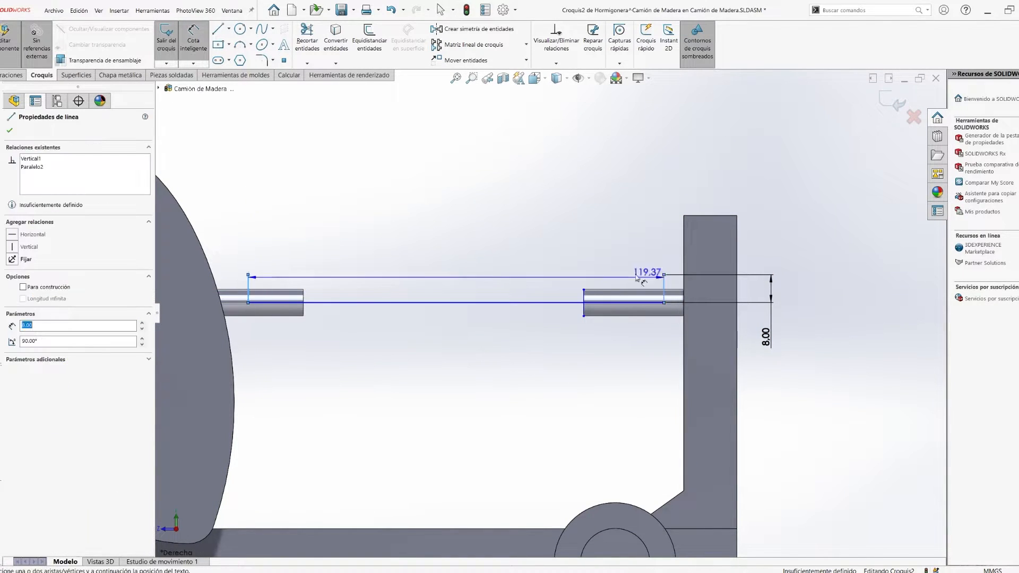
- Try to dimension the distance between the two vertical end lines
{"action": "left_click", "coordinate": [663, 288]}
{"action": "left_click", "coordinate": [451, 225]}
{"action": "key", "text": "Return"}
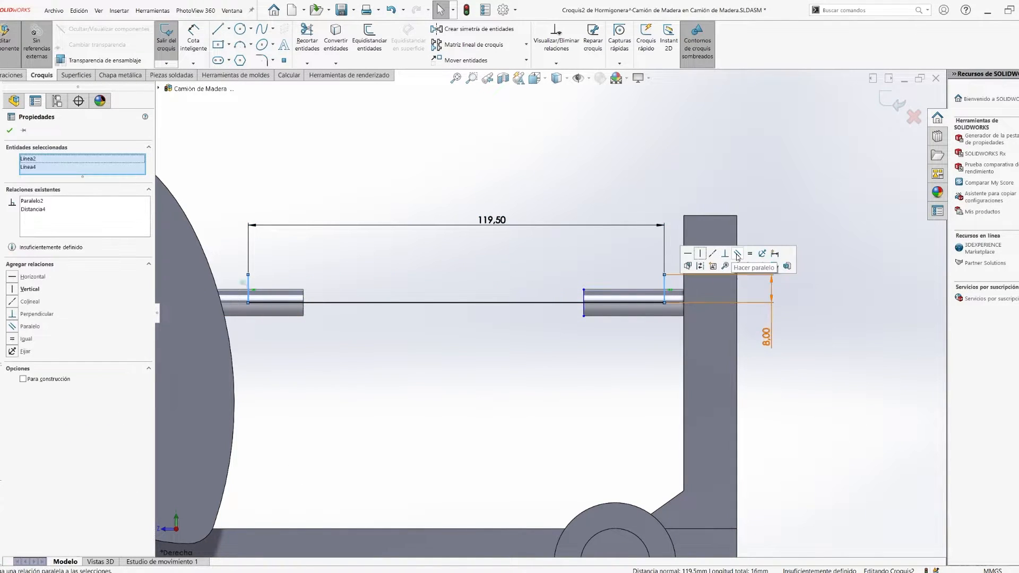
{"action": "key", "text": "ctrl+z"}
- Draw an upward-bulging arc joining the free ends of the two vertical end lines
{"action": "scroll", "coordinate": [489, 276], "scroll_direction": "up", "scroll_amount": 2}
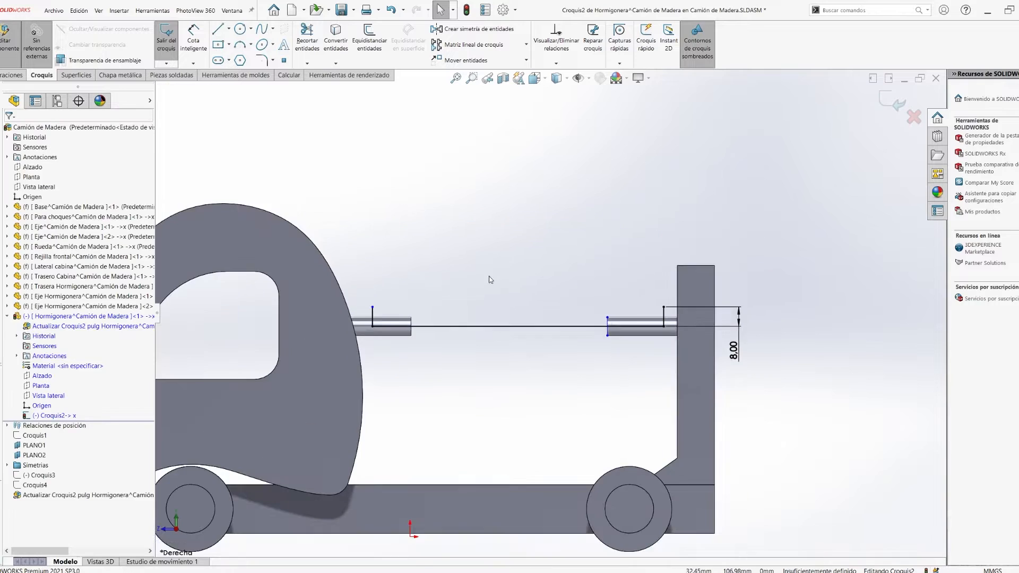
{"action": "left_click", "coordinate": [568, 227]}
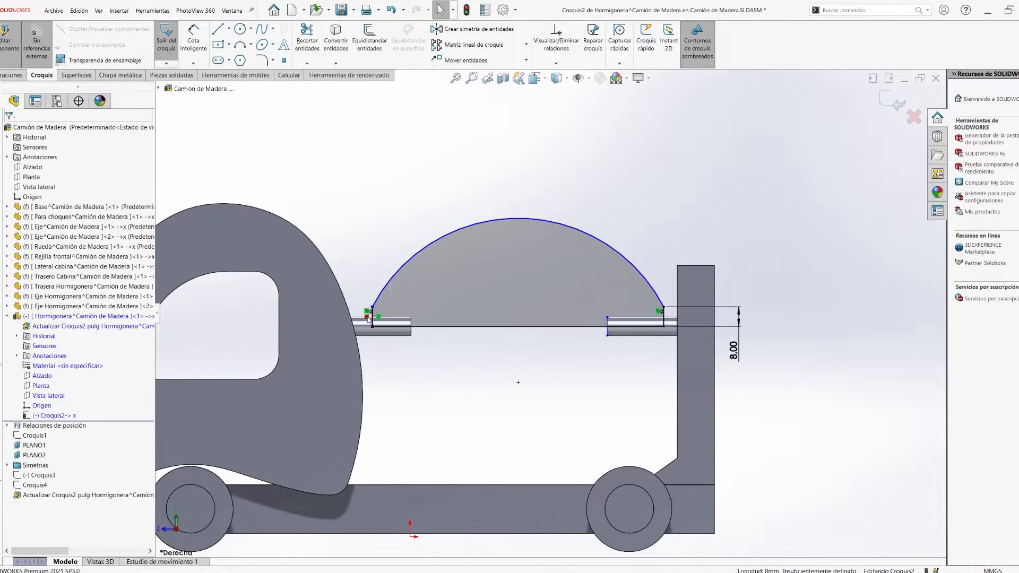
{"action": "key", "text": "Escape"}
- Set the heights of both vertical end lines of the drum profile to 2 mm
{"action": "scroll", "coordinate": [368, 319], "scroll_direction": "down", "scroll_amount": 3}
{"action": "left_click", "coordinate": [193, 38]}
{"action": "scroll", "coordinate": [421, 355], "scroll_direction": "down", "scroll_amount": 6}
{"action": "left_click", "coordinate": [419, 354]}
{"action": "left_click", "coordinate": [367, 337]}
{"action": "scroll", "coordinate": [361, 327], "scroll_direction": "up", "scroll_amount": 9}
{"action": "scroll", "coordinate": [653, 323], "scroll_direction": "down", "scroll_amount": 7}
{"action": "double_click", "coordinate": [849, 422]}
{"action": "type", "text": "2"}
{"action": "key", "text": "Return"}
{"action": "key", "text": "Escape"}
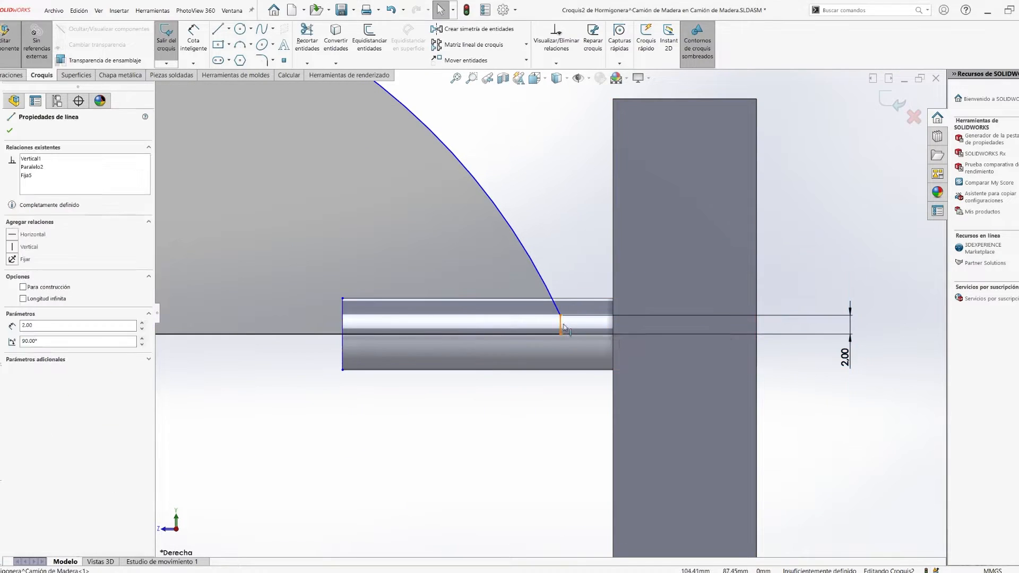
- Try to dimension the gap between the profile's end line and the upright at 2 mm
{"action": "scroll", "coordinate": [550, 313], "scroll_direction": "up", "scroll_amount": 5}
{"action": "left_click", "coordinate": [385, 320]}
{"action": "key", "text": "Escape"}
{"action": "scroll", "coordinate": [557, 309], "scroll_direction": "down", "scroll_amount": 9}
{"action": "right_click_drag", "start_coordinate": [676, 488], "coordinate": [676, 441]}
{"action": "left_click", "coordinate": [482, 383]}
{"action": "left_click", "coordinate": [626, 312]}
{"action": "key", "text": "Escape"}
{"action": "left_click", "coordinate": [544, 392]}
{"action": "type", "text": "2"}
{"action": "key", "text": "Return"}
{"action": "key", "text": "ctrl+z"}
{"action": "left_click", "coordinate": [625, 363]}
{"action": "left_click", "coordinate": [661, 336]}
{"action": "double_click", "coordinate": [548, 380]}
{"action": "key", "text": "ctrl+z"}
{"action": "key", "text": "ctrl+z"}
- Dimension the gap between the profile's end line and the face of the upright at 2 mm
{"action": "left_click", "coordinate": [483, 383]}
{"action": "right_click_drag", "start_coordinate": [537, 446], "coordinate": [537, 424]}
{"action": "left_click", "coordinate": [482, 383]}
{"action": "left_click", "coordinate": [625, 375]}
{"action": "left_click", "coordinate": [604, 444]}
{"action": "type", "text": "2"}
{"action": "key", "text": "Return"}
{"action": "scroll", "coordinate": [573, 404], "scroll_direction": "up", "scroll_amount": 10}
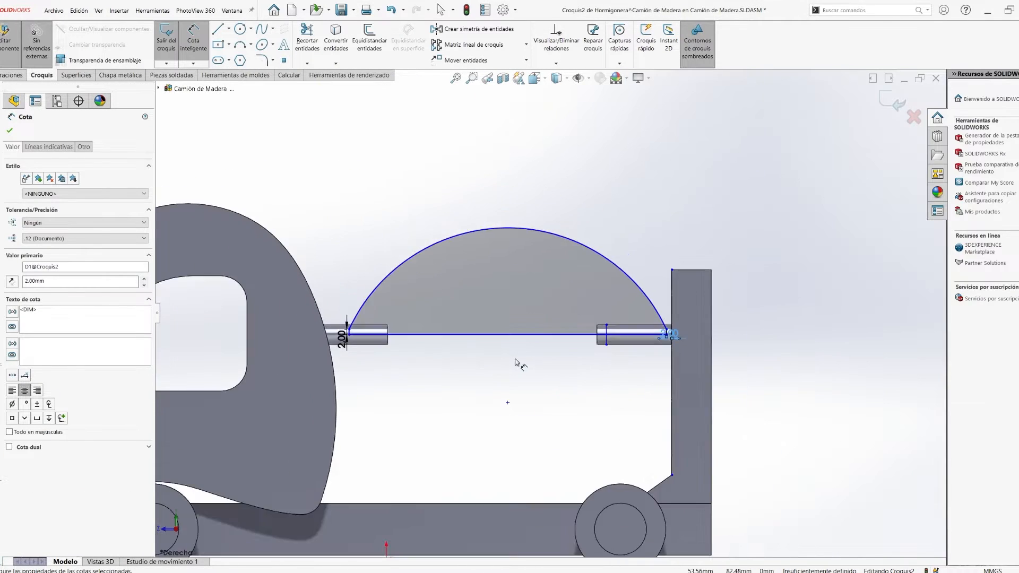
- Set the height of the vertical end line on the cabin side to 5 mm
{"action": "scroll", "coordinate": [345, 330], "scroll_direction": "down", "scroll_amount": 9}
{"action": "key", "text": "Escape"}
{"action": "mouse_move", "coordinate": [364, 351]}
{"action": "left_mouse_down"}
{"action": "mouse_move", "coordinate": [364, 332]}
{"action": "mouse_move", "coordinate": [364, 352]}
{"action": "left_mouse_up"}
{"action": "left_click_drag", "start_coordinate": [372, 310], "coordinate": [370, 310]}
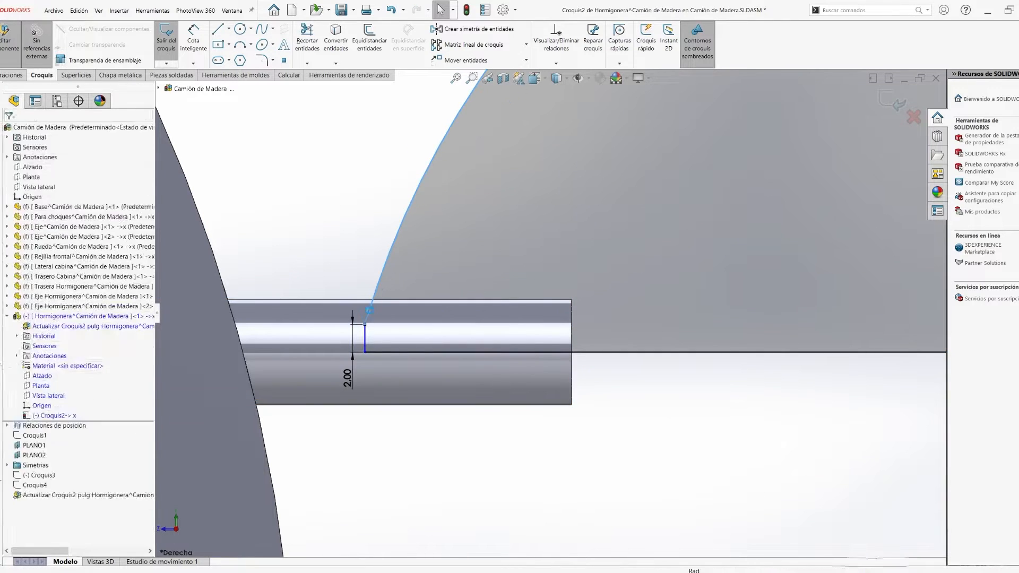
{"action": "double_click", "coordinate": [347, 379]}
{"action": "type", "text": "5"}
{"action": "key", "text": "Return"}
{"action": "scroll", "coordinate": [367, 373], "scroll_direction": "up", "scroll_amount": 8}
- Dimension the height of the vertical end line beside the upright at 5 mm
{"action": "scroll", "coordinate": [594, 319], "scroll_direction": "down", "scroll_amount": 8}
{"action": "left_click", "coordinate": [527, 327]}
{"action": "left_click", "coordinate": [594, 349]}
{"action": "type", "text": "2.00mm"}
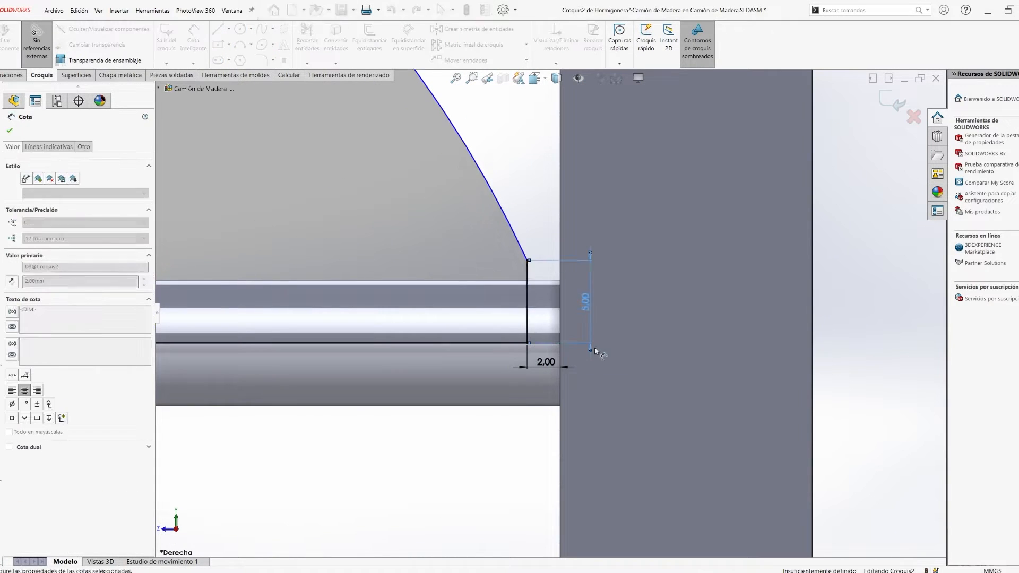
{"action": "type", "text": "5"}
{"action": "key", "text": "Return"}
{"action": "scroll", "coordinate": [675, 302], "scroll_direction": "up", "scroll_amount": 4}
- Outline the shafts' upper edges and ends in the profile and trim the excess lines, leaving a notch around each shaft
{"action": "key", "text": "Escape"}
{"action": "scroll", "coordinate": [348, 302], "scroll_direction": "up", "scroll_amount": 6}
{"action": "scroll", "coordinate": [490, 302], "scroll_direction": "down", "scroll_amount": 6}
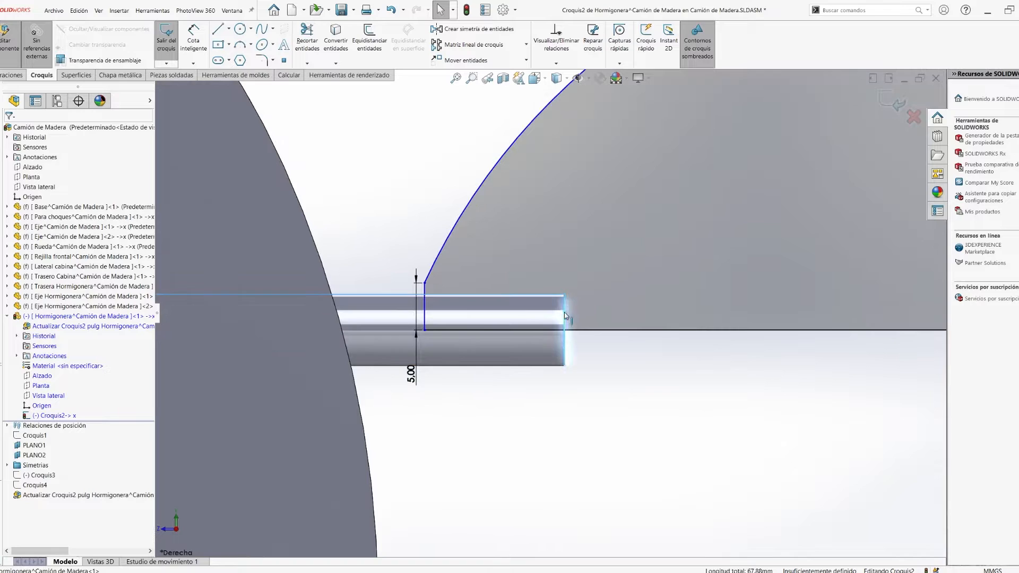
{"action": "left_click", "coordinate": [307, 39]}
{"action": "scroll", "coordinate": [610, 357], "scroll_direction": "up", "scroll_amount": 5}
{"action": "scroll", "coordinate": [615, 350], "scroll_direction": "down", "scroll_amount": 6}
{"action": "left_click_drag", "start_coordinate": [656, 338], "coordinate": [648, 333]}
{"action": "scroll", "coordinate": [647, 333], "scroll_direction": "up", "scroll_amount": 4}
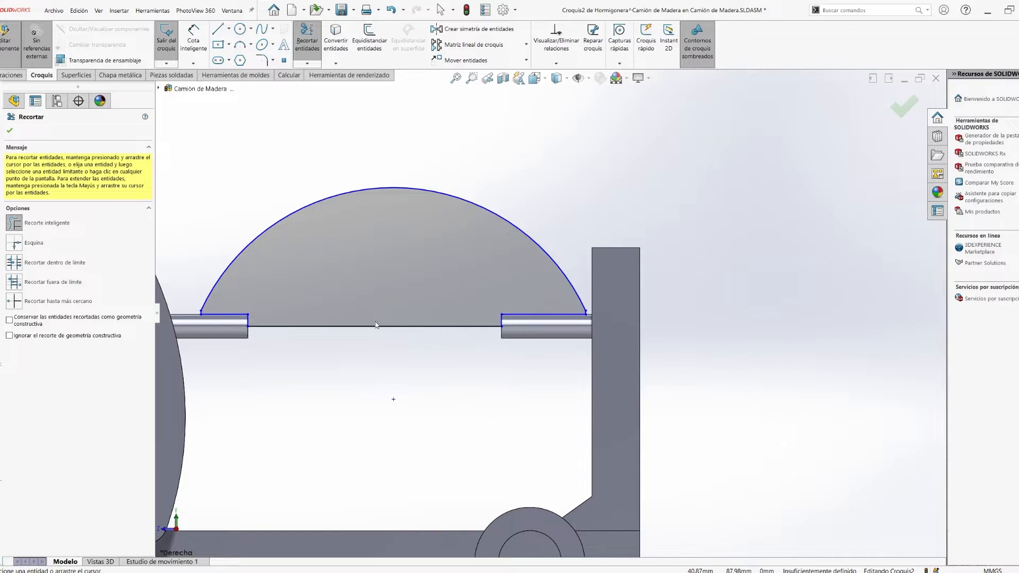
- Turn the central axis line into construction geometry and revolve the drum profile 360° around it
{"action": "key", "text": "Escape"}
{"action": "left_click", "coordinate": [327, 327]}
{"action": "left_click", "coordinate": [361, 301]}
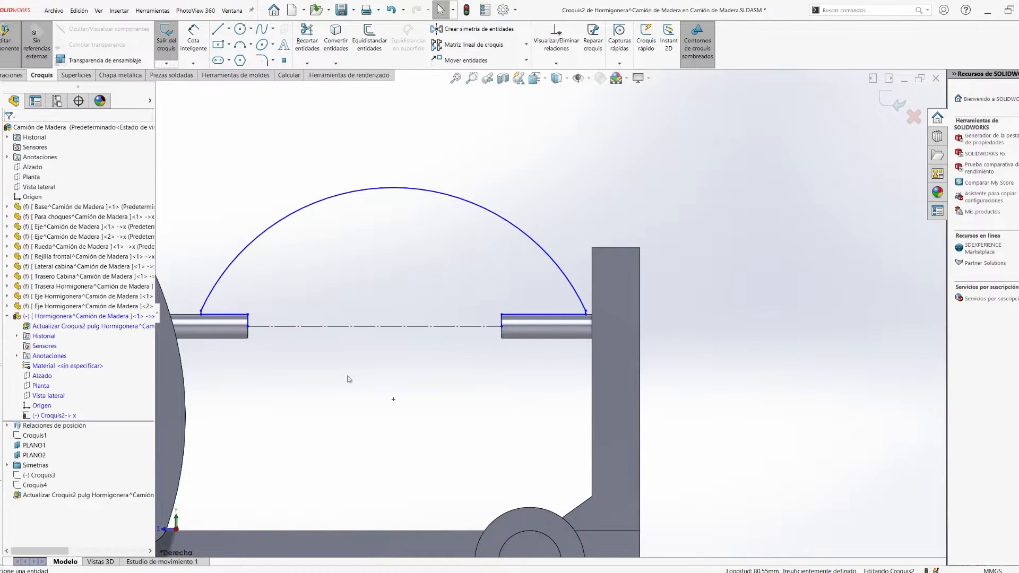
{"action": "left_click", "coordinate": [13, 75]}
{"action": "left_click", "coordinate": [209, 40]}
{"action": "left_click", "coordinate": [539, 296]}
{"action": "middle_click_drag", "start_coordinate": [632, 234], "coordinate": [718, 317]}
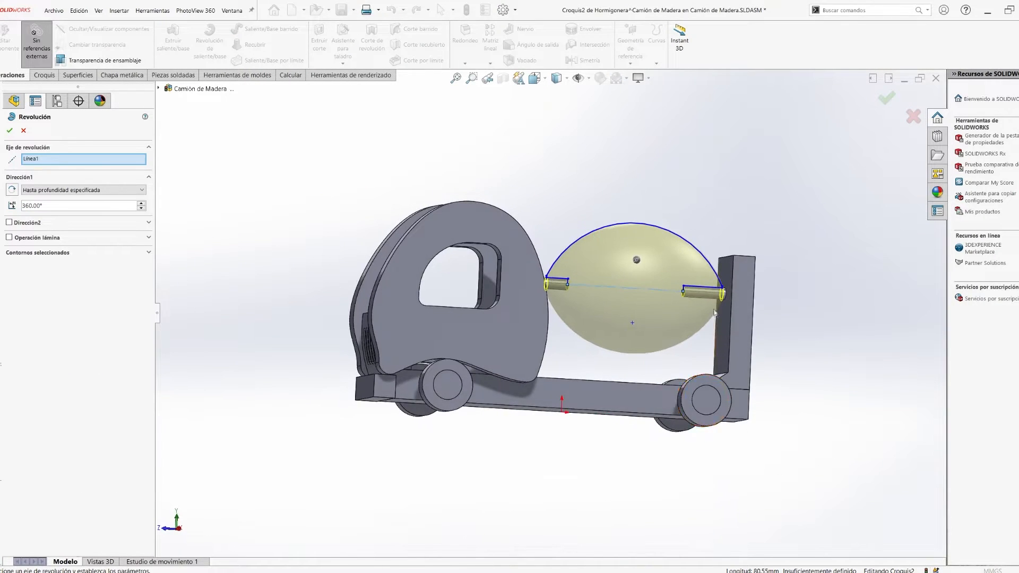
{"action": "scroll", "coordinate": [718, 317], "scroll_direction": "down", "scroll_amount": 3}
{"action": "right_click", "coordinate": [555, 223]}
{"action": "key", "text": "space"}
{"action": "left_click", "coordinate": [418, 368]}
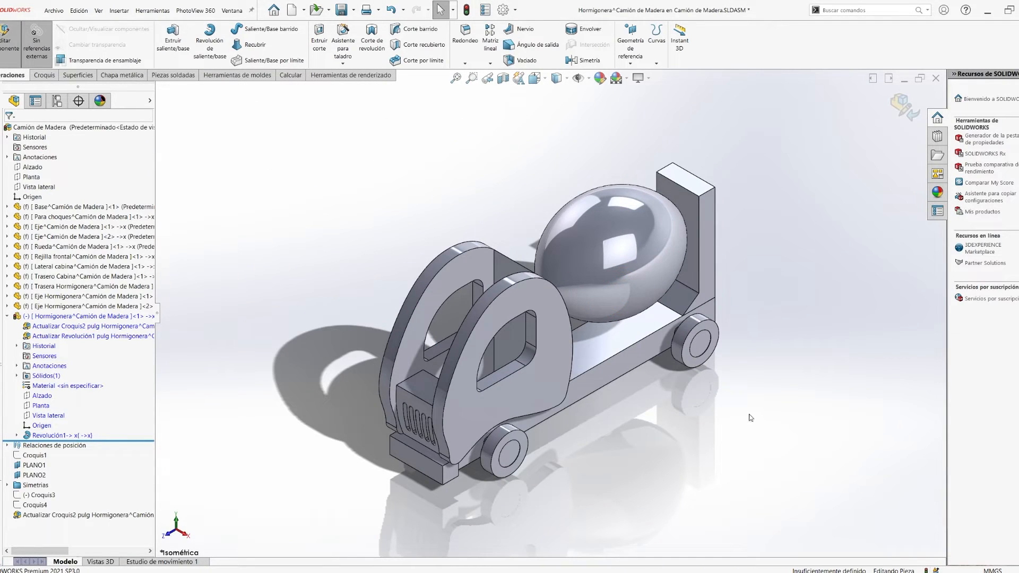
- Reopen the drum's revolve sketch, stretch one of its vertical end lines and dimension it at 15 mm
{"action": "key", "text": "space"}
{"action": "left_click", "coordinate": [498, 371]}
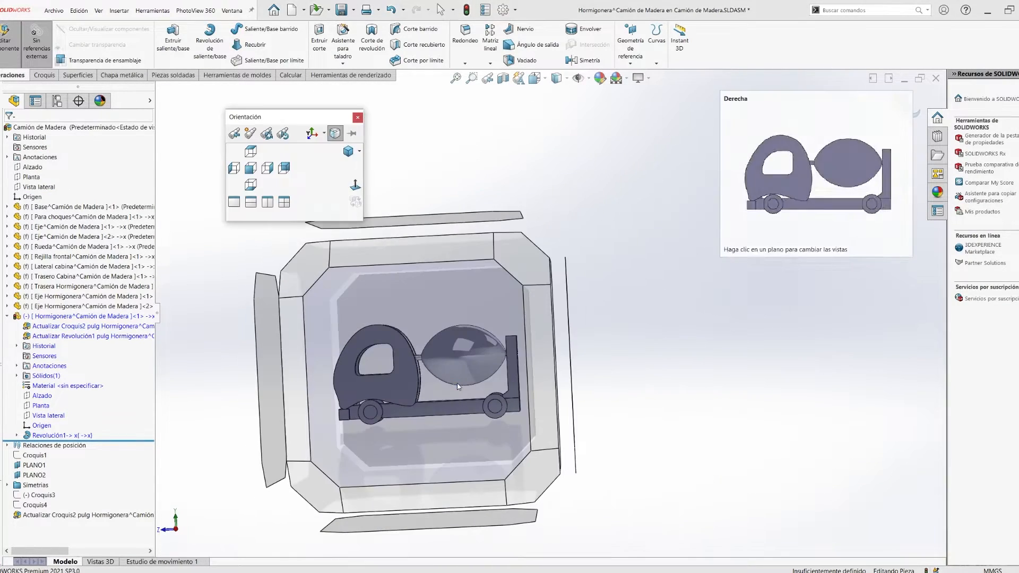
{"action": "left_click", "coordinate": [17, 435]}
{"action": "left_click", "coordinate": [43, 445]}
{"action": "scroll", "coordinate": [450, 285], "scroll_direction": "down", "scroll_amount": 5}
{"action": "left_click_drag", "start_coordinate": [488, 286], "coordinate": [489, 209]}
{"action": "left_click", "coordinate": [488, 249]}
{"action": "left_click", "coordinate": [475, 261]}
{"action": "type", "text": "15"}
{"action": "key", "text": "Return"}
- Stretch the vertical line at the opposite end of the drum profile and dimension it at 15 mm
{"action": "scroll", "coordinate": [574, 336], "scroll_direction": "down", "scroll_amount": 9}
{"action": "left_click_drag", "start_coordinate": [499, 342], "coordinate": [498, 271]}
{"action": "left_click", "coordinate": [499, 302]}
{"action": "left_click", "coordinate": [518, 307]}
{"action": "type", "text": "15"}
{"action": "key", "text": "Return"}
- Align the two horizontal segments over the shafts and exit the sketch to rebuild the drum
{"action": "scroll", "coordinate": [550, 313], "scroll_direction": "up", "scroll_amount": 7}
{"action": "left_click", "coordinate": [491, 345]}
{"action": "left_click", "coordinate": [216, 320], "text": "ctrl"}
{"action": "left_click", "coordinate": [30, 317]}
{"action": "left_click", "coordinate": [373, 375]}
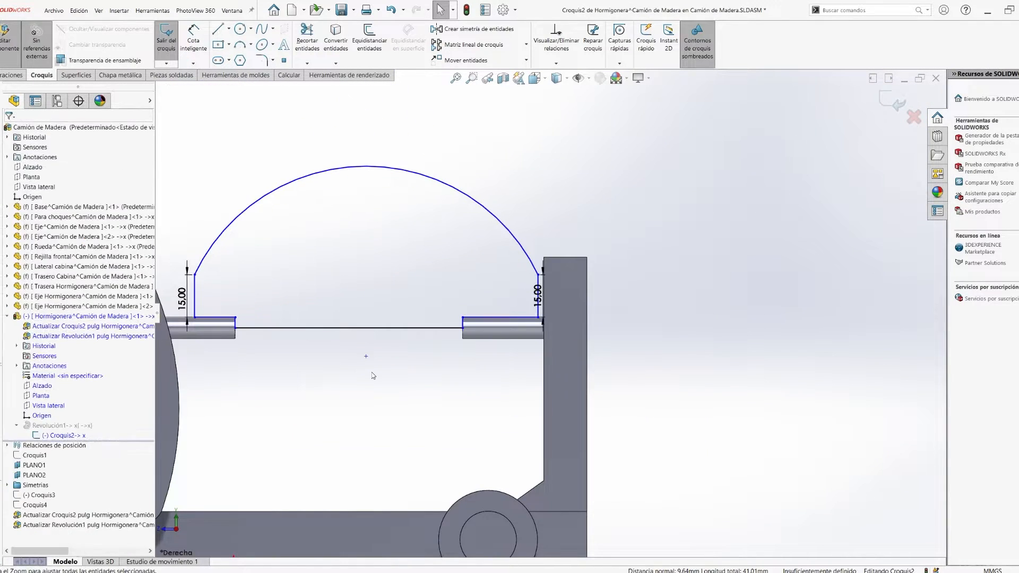
{"action": "left_click", "coordinate": [893, 101]}
- Edit the drum sketch again, move the cabin-side end line closer to the cabin and rebuild the drum
{"action": "scroll", "coordinate": [697, 352], "scroll_direction": "up", "scroll_amount": 2}
{"action": "left_click", "coordinate": [44, 398]}
{"action": "scroll", "coordinate": [223, 291], "scroll_direction": "down", "scroll_amount": 4}
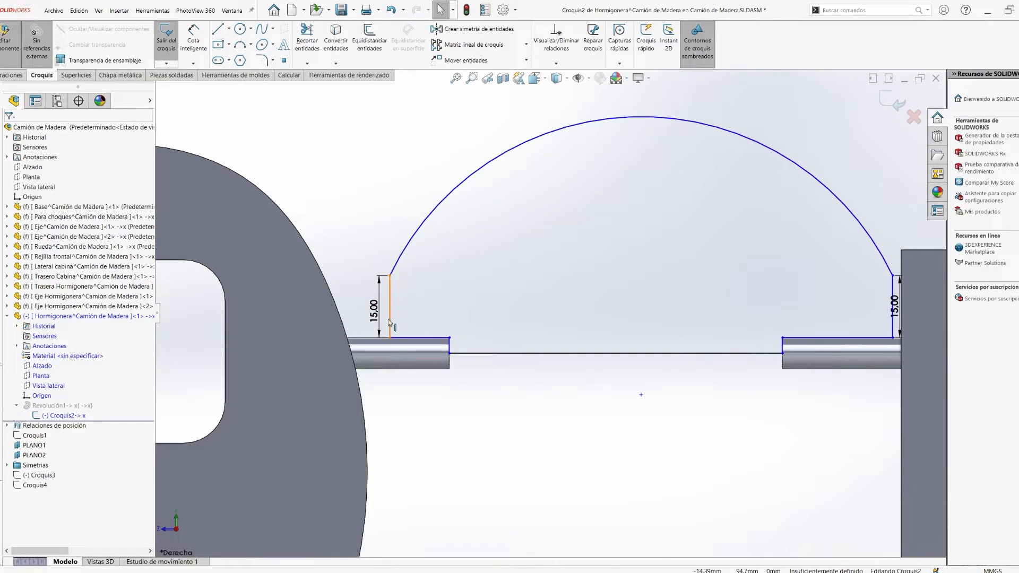
{"action": "left_click_drag", "start_coordinate": [390, 322], "coordinate": [367, 320]}
{"action": "left_click", "coordinate": [11, 132]}
{"action": "left_click", "coordinate": [893, 100]}
{"action": "scroll", "coordinate": [711, 345], "scroll_direction": "up", "scroll_amount": 5}
- Reopen the drum sketch, lower the crown of the arc to flatten the profile and rebuild the drum
{"action": "mouse_move", "coordinate": [716, 345]}
{"action": "middle_mouse_down"}
{"action": "mouse_move", "coordinate": [605, 339]}
{"action": "mouse_move", "coordinate": [770, 361]}
{"action": "middle_mouse_up"}
{"action": "left_click", "coordinate": [59, 425]}
{"action": "left_click", "coordinate": [45, 397]}
{"action": "scroll", "coordinate": [659, 174], "scroll_direction": "up", "scroll_amount": 2}
{"action": "left_click_drag", "start_coordinate": [657, 161], "coordinate": [646, 204]}
{"action": "left_click", "coordinate": [893, 100]}
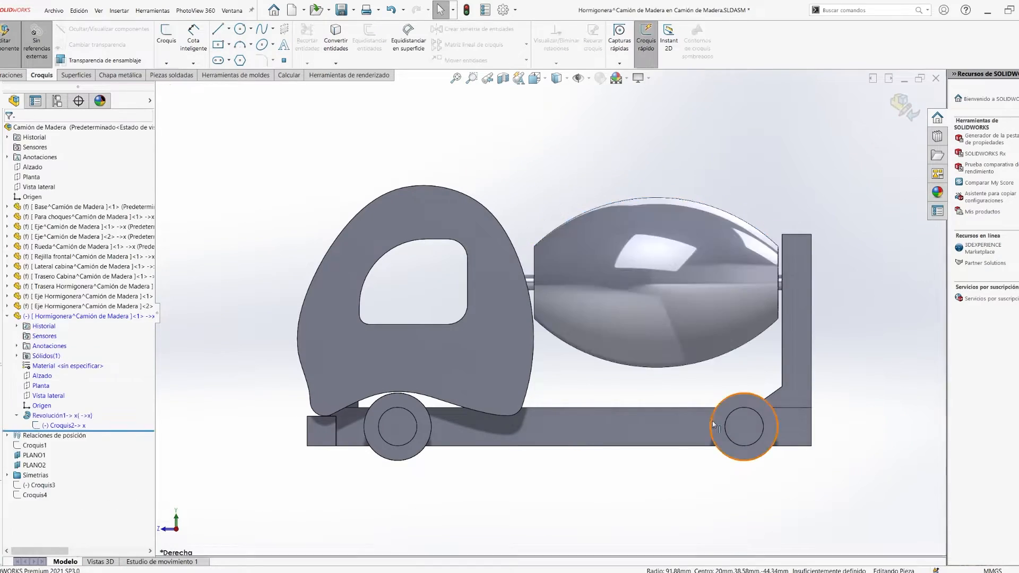
- Return to the assembly in isometric view and fix the Hormigonera component in place
{"action": "key", "text": "space"}
{"action": "left_click", "coordinate": [401, 392]}
{"action": "left_click", "coordinate": [7, 316]}
{"action": "left_click", "coordinate": [898, 102]}
{"action": "right_click", "coordinate": [52, 317]}
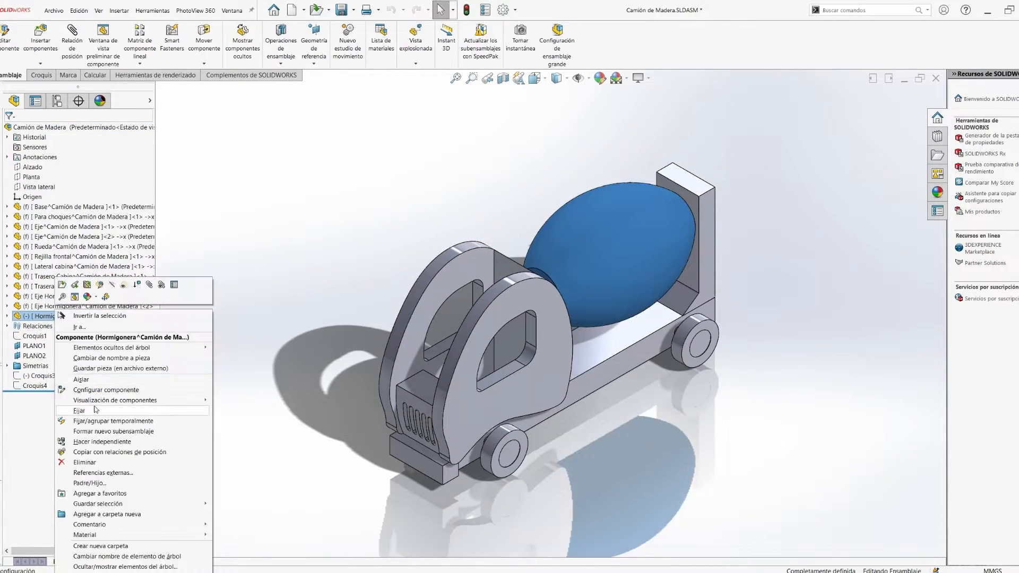
{"action": "left_click", "coordinate": [83, 411]}
{"action": "middle_click_drag", "start_coordinate": [477, 372], "coordinate": [394, 378], "text": "ctrl"}
- Start a Hormigonera sketch on PLANO2 and draw a slanted line about 192 mm long from the drum's cabin end past the upright
{"action": "left_click", "coordinate": [37, 347]}
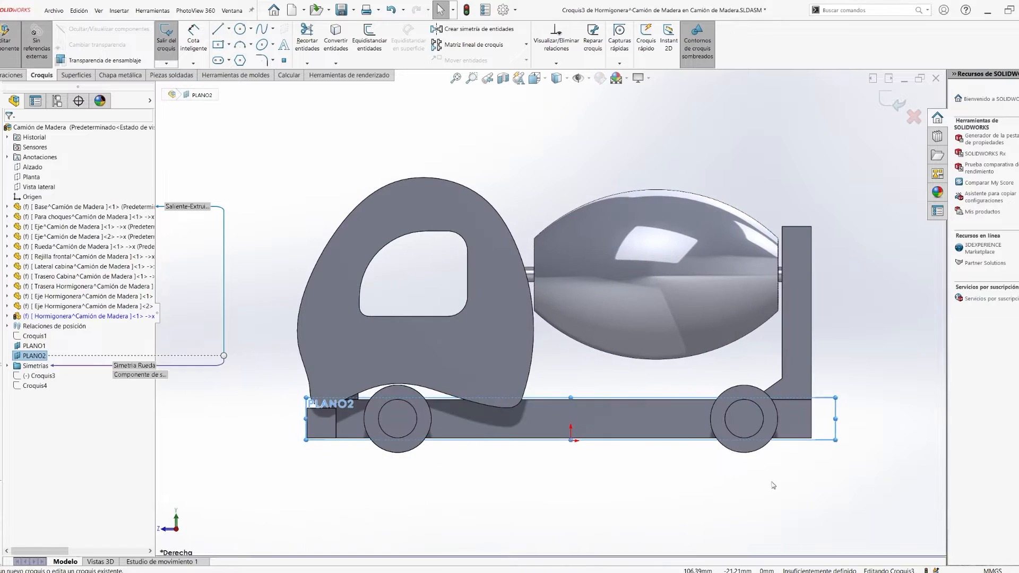
{"action": "key", "text": "l"}
{"action": "left_click", "coordinate": [888, 160]}
{"action": "left_click", "coordinate": [369, 41]}
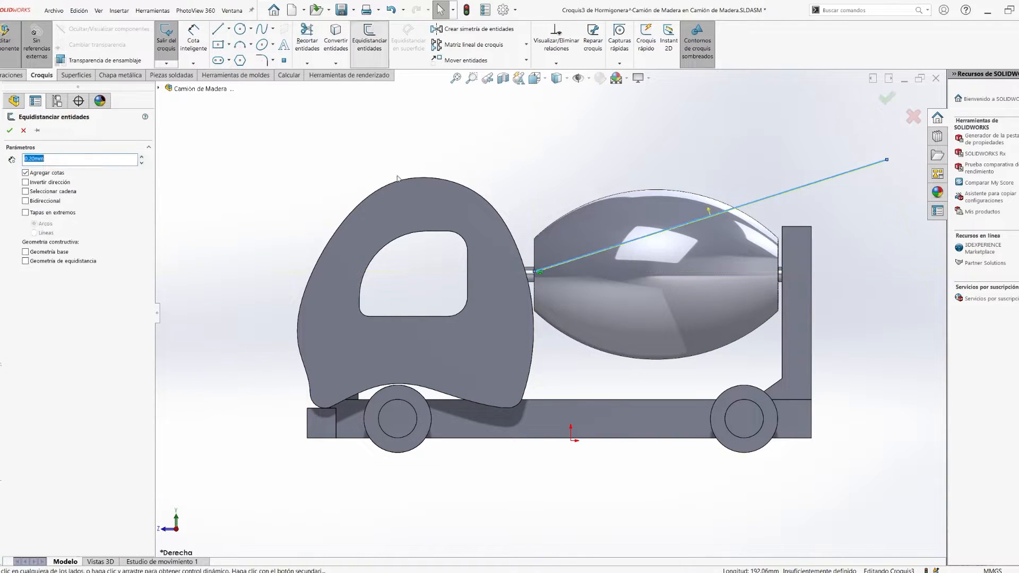
{"action": "scroll", "coordinate": [288, 344], "scroll_direction": "up", "scroll_amount": 1}
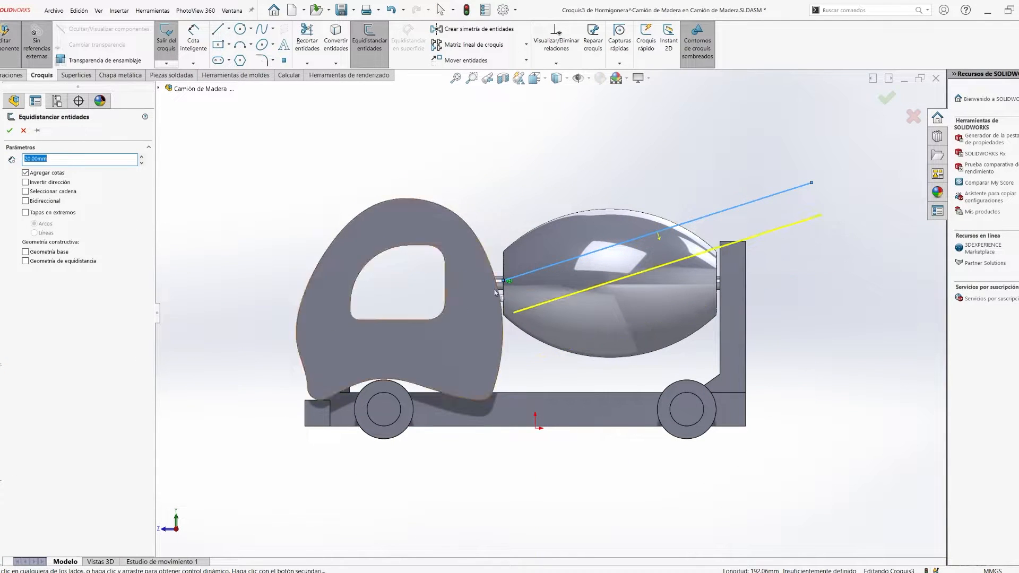
{"action": "key", "text": "Escape"}
- Extend the slanted line well beyond both ends of the drum and pattern it horizontally into three instances
{"action": "left_click", "coordinate": [502, 272]}
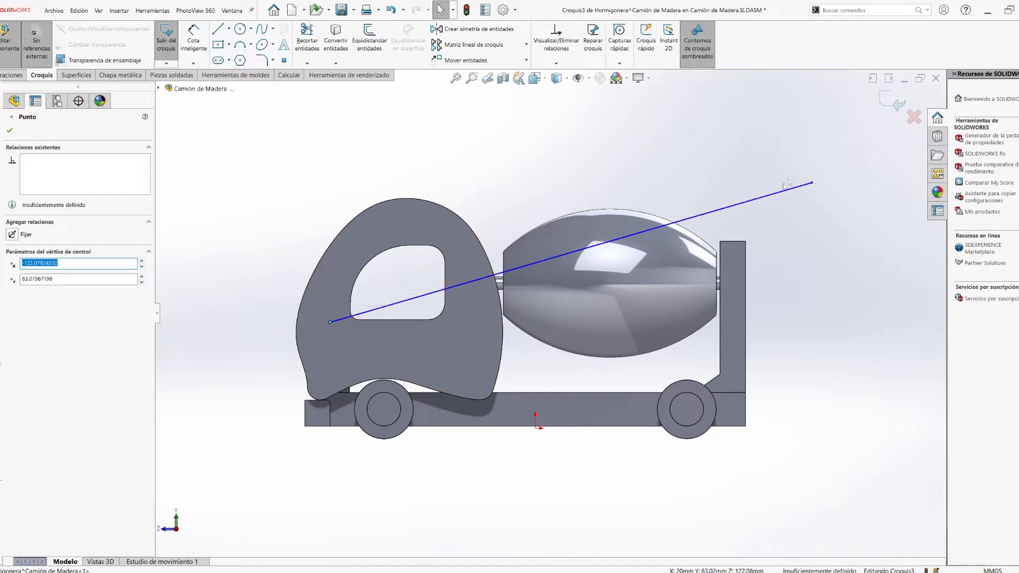
{"action": "left_click", "coordinate": [444, 46]}
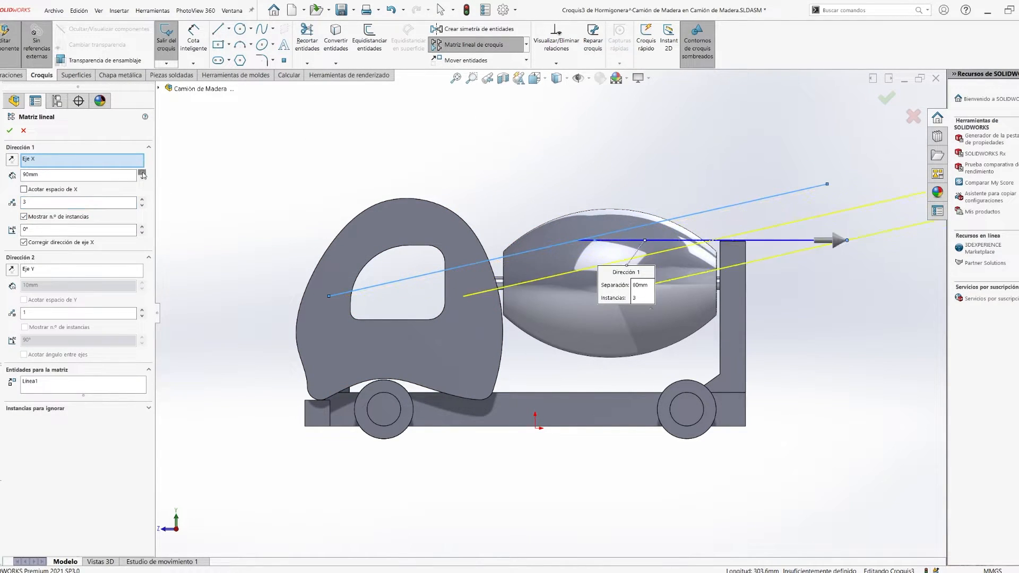
{"action": "left_click", "coordinate": [9, 130]}
{"action": "left_click_drag", "start_coordinate": [665, 296], "coordinate": [385, 361]}
{"action": "scroll", "coordinate": [643, 396], "scroll_direction": "up", "scroll_amount": 3}
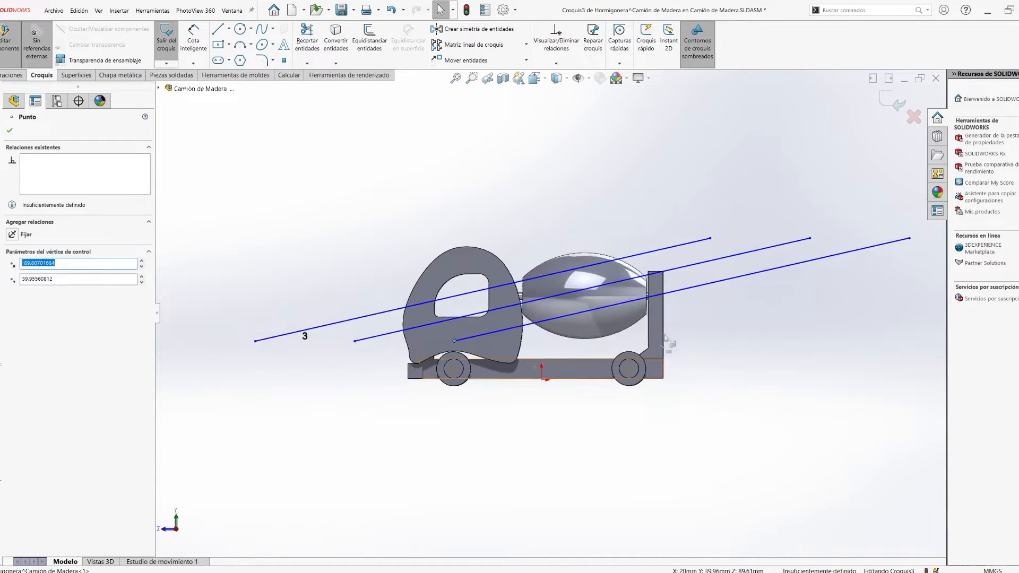
- Add a 20 mm offset line and split the drum's surface with the finished slanted-line sketch
{"action": "scroll", "coordinate": [685, 308], "scroll_direction": "down", "scroll_amount": 2}
{"action": "key", "text": "Return"}
{"action": "mouse_move", "coordinate": [494, 307]}
{"action": "middle_mouse_down"}
{"action": "mouse_move", "coordinate": [600, 382]}
{"action": "mouse_move", "coordinate": [541, 329]}
{"action": "middle_mouse_up"}
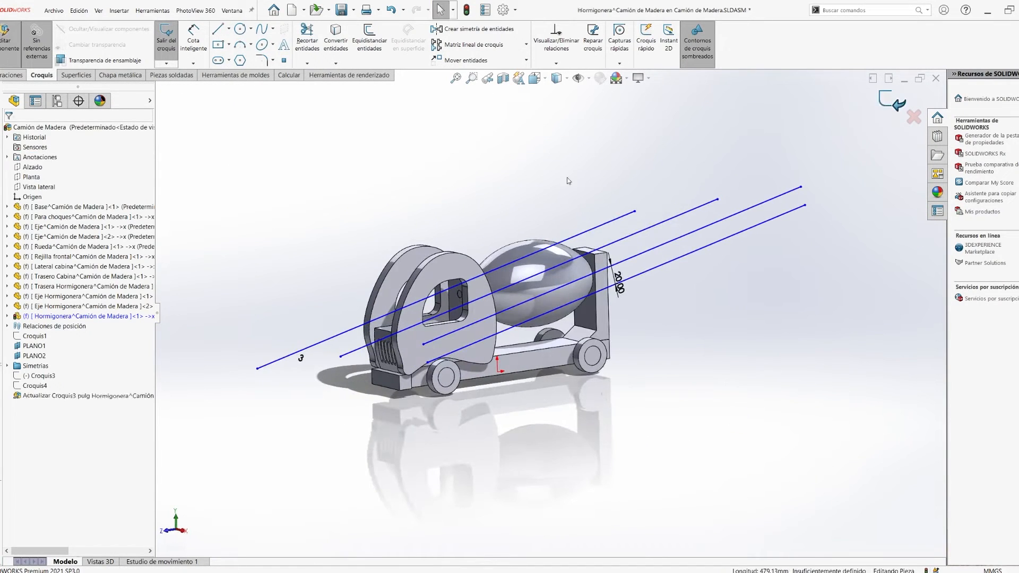
{"action": "left_click", "coordinate": [887, 99]}
{"action": "left_click", "coordinate": [657, 62]}
{"action": "left_click", "coordinate": [685, 75]}
{"action": "left_click", "coordinate": [9, 130]}
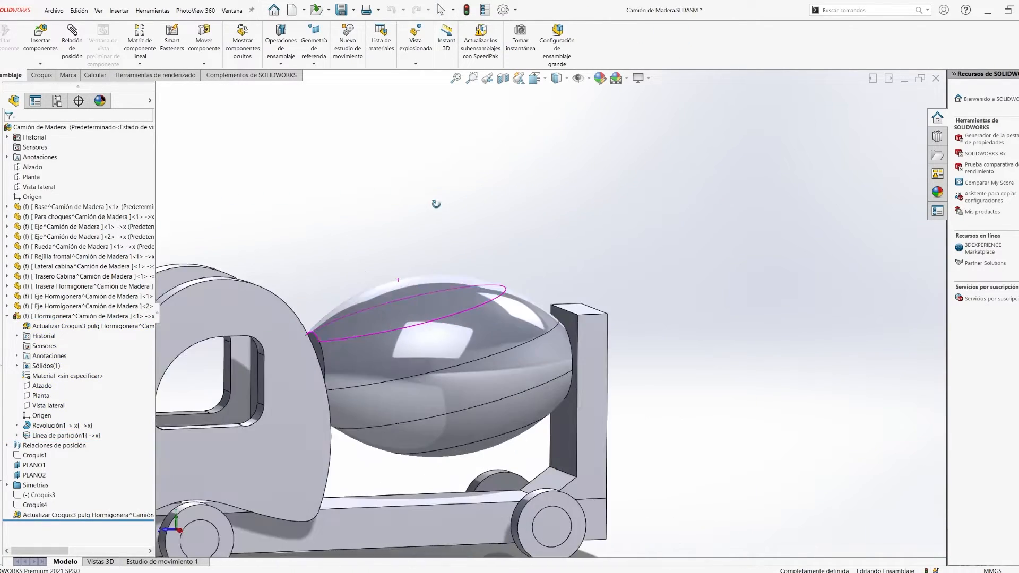
- Free the fixed drum and mate its end hole concentric with the Eje Hormigonera shaft
{"action": "left_click_drag", "start_coordinate": [404, 366], "coordinate": [416, 234]}
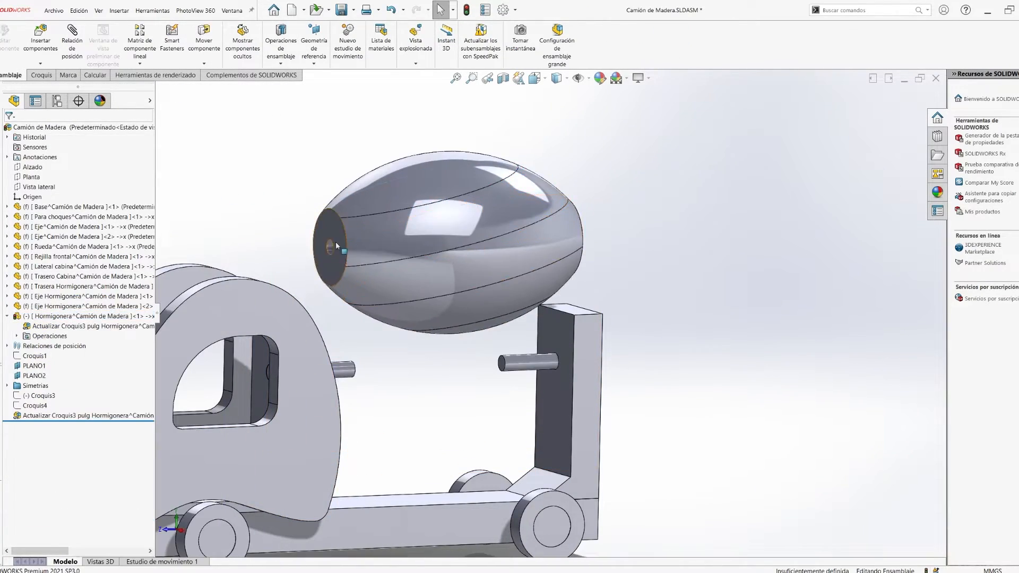
{"action": "scroll", "coordinate": [334, 245], "scroll_direction": "down", "scroll_amount": 4}
{"action": "left_click", "coordinate": [482, 295]}
{"action": "left_click", "coordinate": [518, 514], "text": "ctrl"}
{"action": "left_click", "coordinate": [572, 511]}
- Add a distance mate between the drum's rear end face and the inner face of the rear upright
{"action": "scroll", "coordinate": [572, 512], "scroll_direction": "up", "scroll_amount": 4}
{"action": "middle_click_drag", "start_coordinate": [572, 499], "coordinate": [492, 454]}
{"action": "left_click_drag", "start_coordinate": [656, 417], "coordinate": [597, 417]}
{"action": "scroll", "coordinate": [760, 410], "scroll_direction": "down", "scroll_amount": 6}
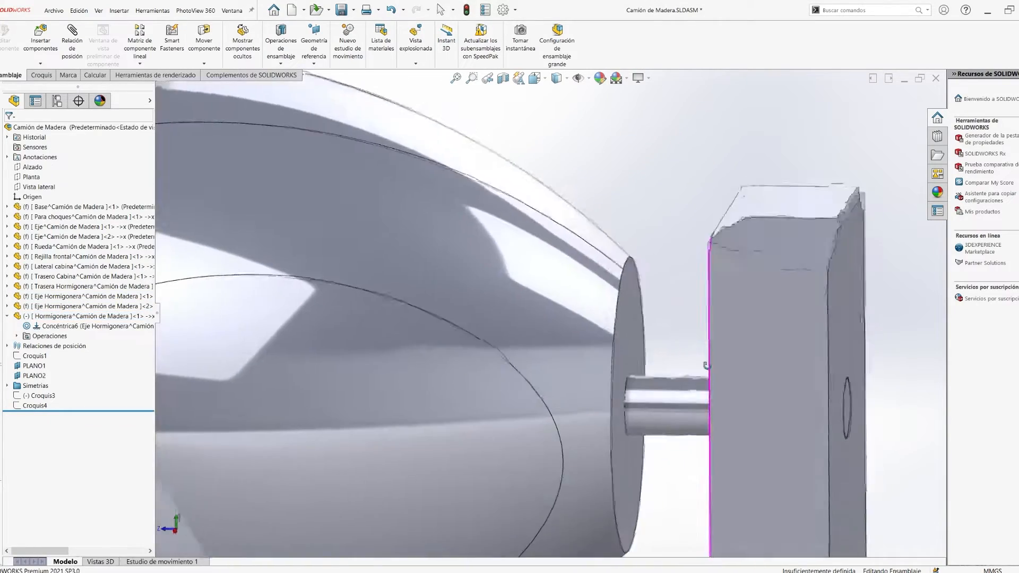
{"action": "left_click", "coordinate": [625, 350]}
{"action": "middle_click_drag", "start_coordinate": [663, 366], "coordinate": [738, 356]}
{"action": "left_click", "coordinate": [745, 340], "text": "ctrl"}
{"action": "left_click", "coordinate": [815, 323]}
{"action": "key", "text": "Return"}
- Edit the Lateral cabina part and fillet its outer contour and window edges with a 3 mm radius
{"action": "key", "text": "space"}
{"action": "left_click_drag", "start_coordinate": [656, 276], "coordinate": [660, 321]}
{"action": "scroll", "coordinate": [637, 329], "scroll_direction": "up", "scroll_amount": 5}
{"action": "middle_click_drag", "start_coordinate": [636, 329], "coordinate": [578, 371]}
{"action": "mouse_move", "coordinate": [592, 290]}
{"action": "left_mouse_down"}
{"action": "mouse_move", "coordinate": [630, 425]}
{"action": "mouse_move", "coordinate": [589, 297]}
{"action": "left_mouse_up"}
{"action": "scroll", "coordinate": [557, 297], "scroll_direction": "down", "scroll_amount": 5}
{"action": "left_click", "coordinate": [276, 175]}
{"action": "middle_click_drag", "start_coordinate": [298, 180], "coordinate": [254, 161]}
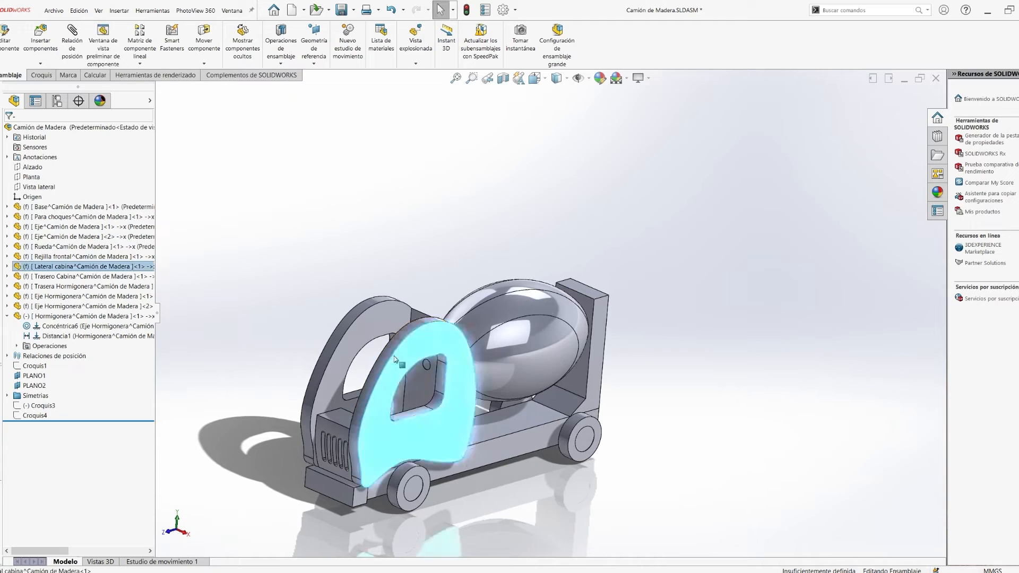
{"action": "left_click", "coordinate": [417, 325]}
{"action": "left_click", "coordinate": [465, 33]}
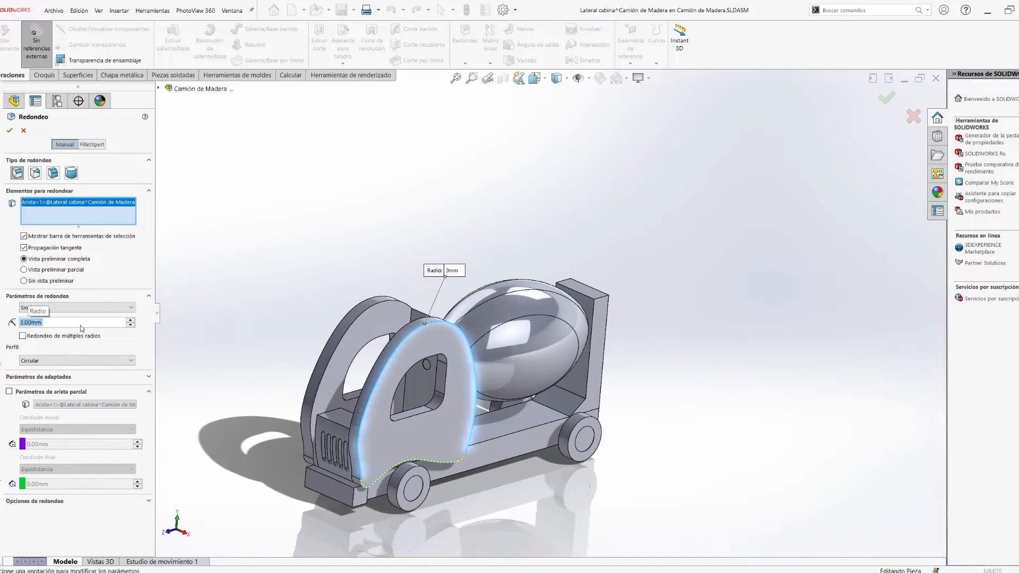
{"action": "scroll", "coordinate": [382, 350], "scroll_direction": "down", "scroll_amount": 8}
{"action": "left_click", "coordinate": [511, 375]}
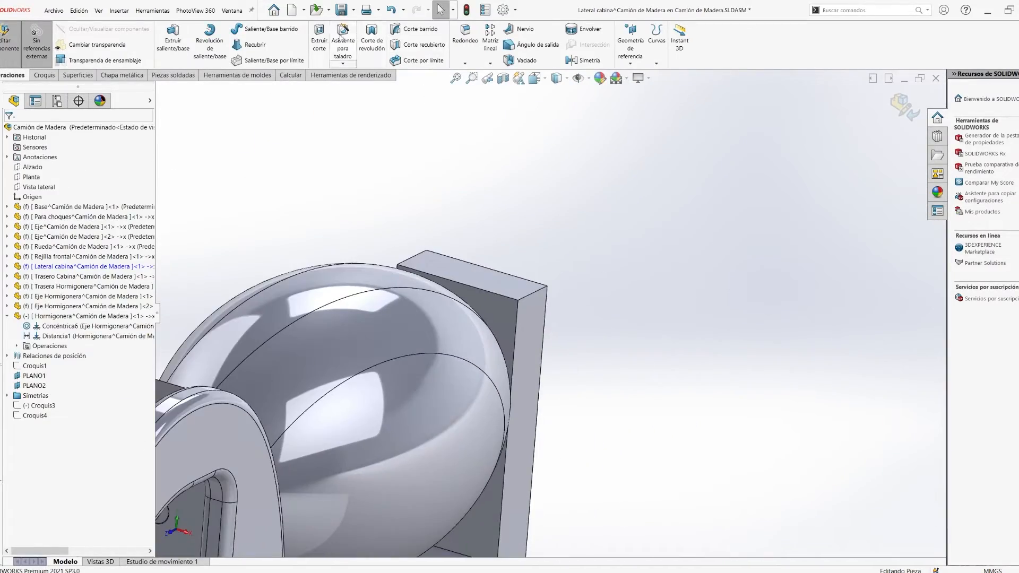
- Fillet the top edges of the Trasera Hormigonera upright and return to the assembly
{"action": "left_click", "coordinate": [465, 35]}
{"action": "left_click", "coordinate": [489, 288]}
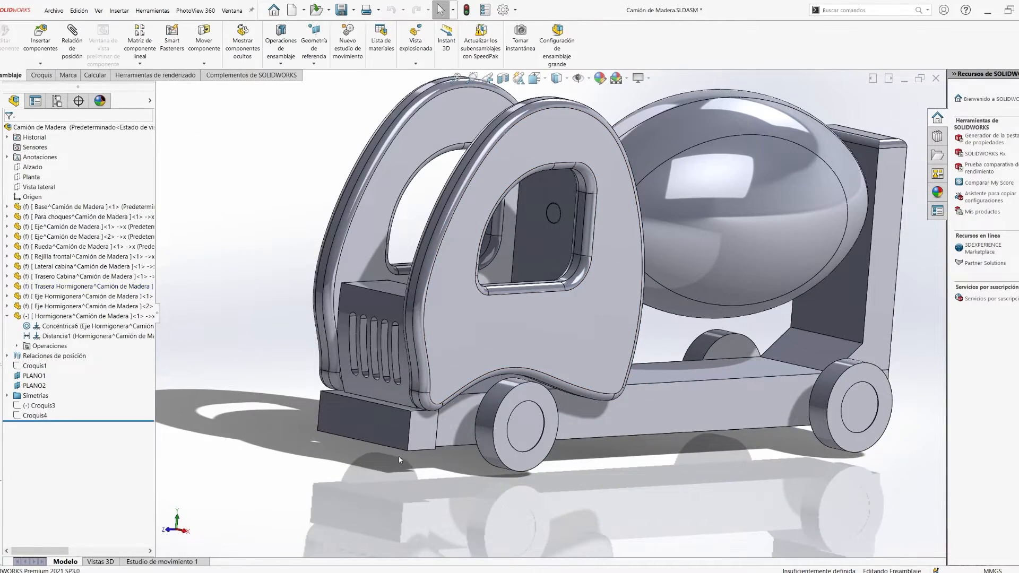
{"action": "right_click", "coordinate": [331, 409]}
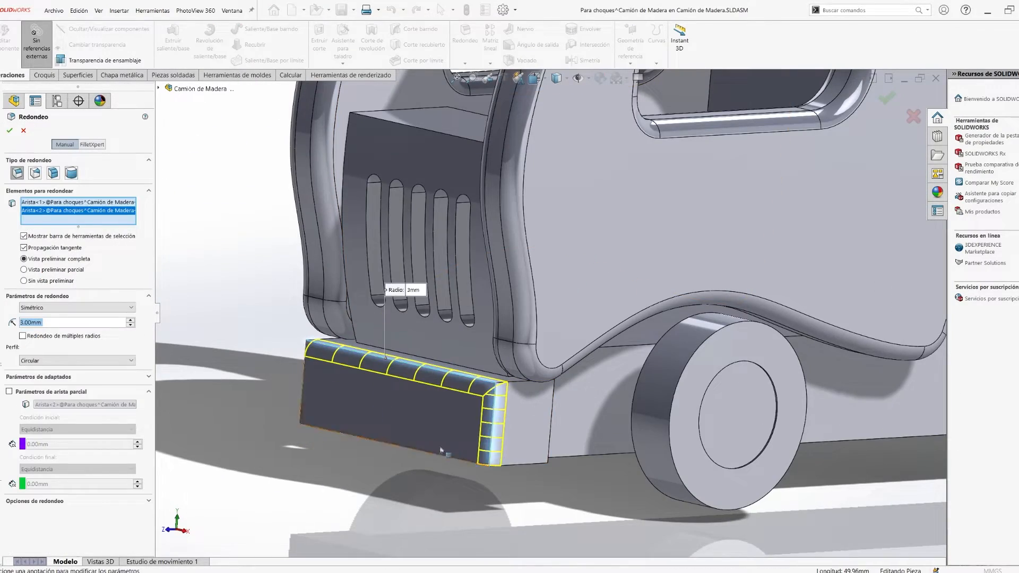
- Edit the Para choques bumper and fillet its outer edges with a 2 mm radius
{"action": "left_click", "coordinate": [440, 450]}
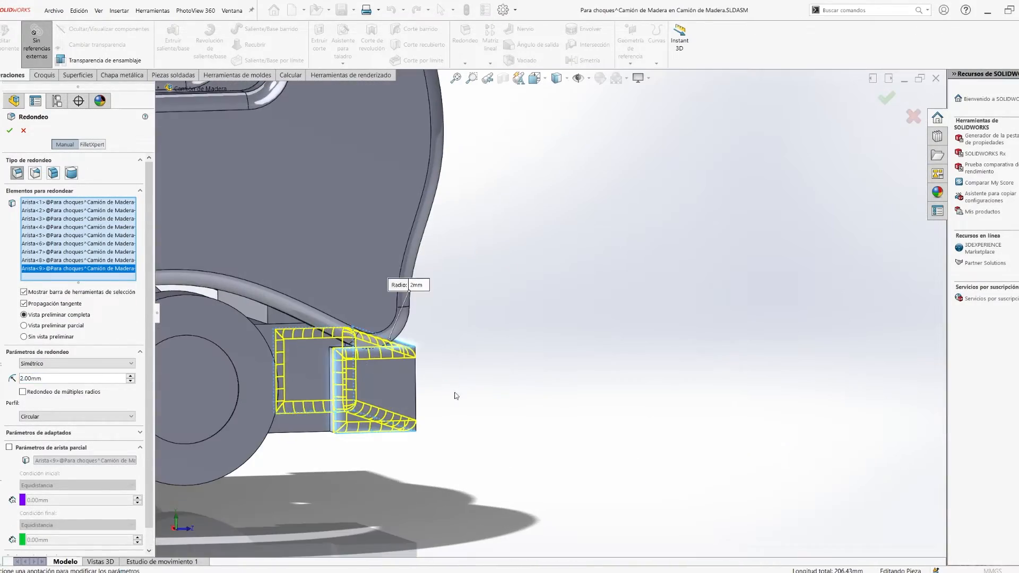
{"action": "key", "text": "Return"}
{"action": "middle_click_drag", "start_coordinate": [448, 391], "coordinate": [256, 401]}
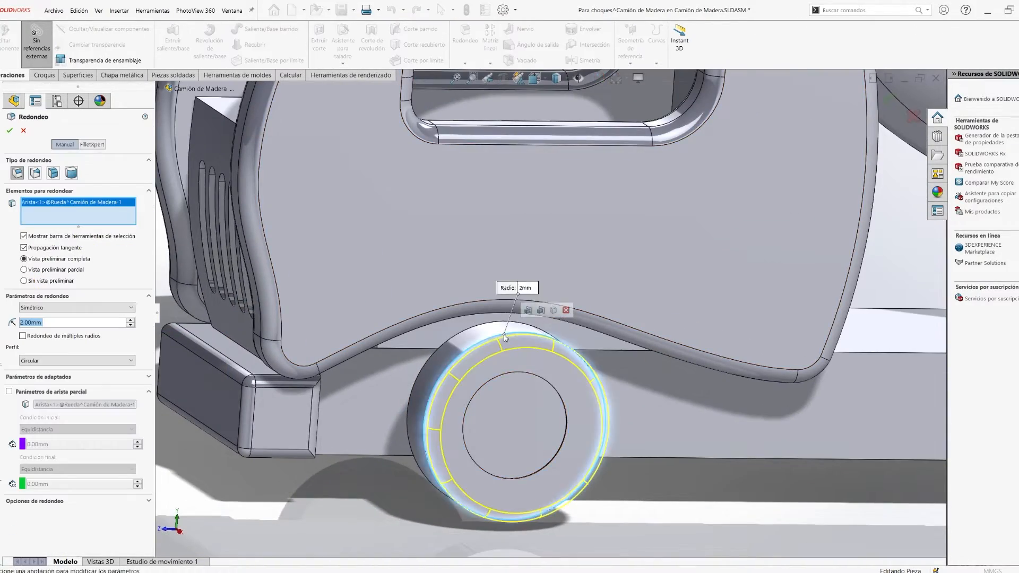
{"action": "left_click", "coordinate": [525, 297]}
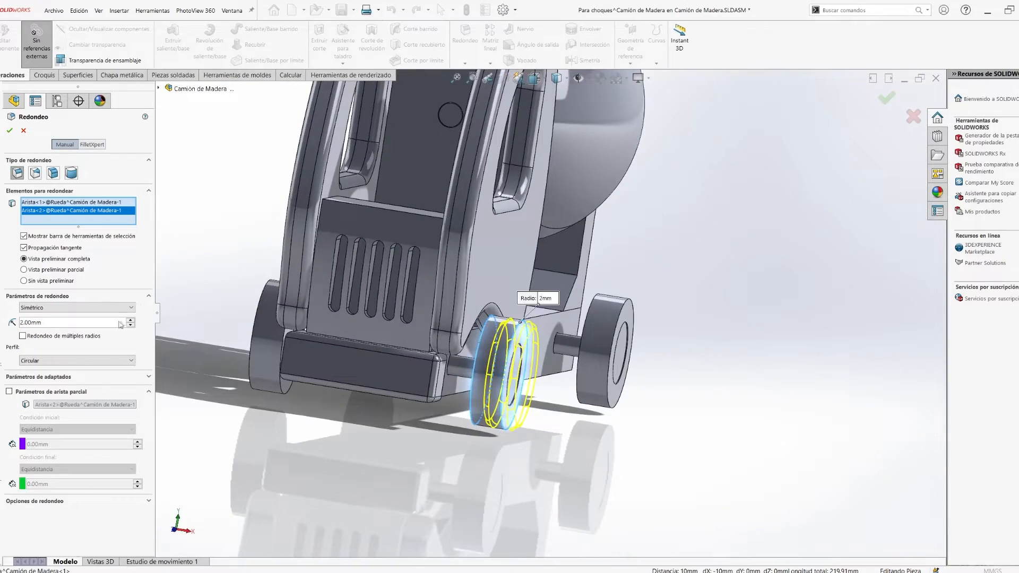
{"action": "left_click", "coordinate": [10, 131]}
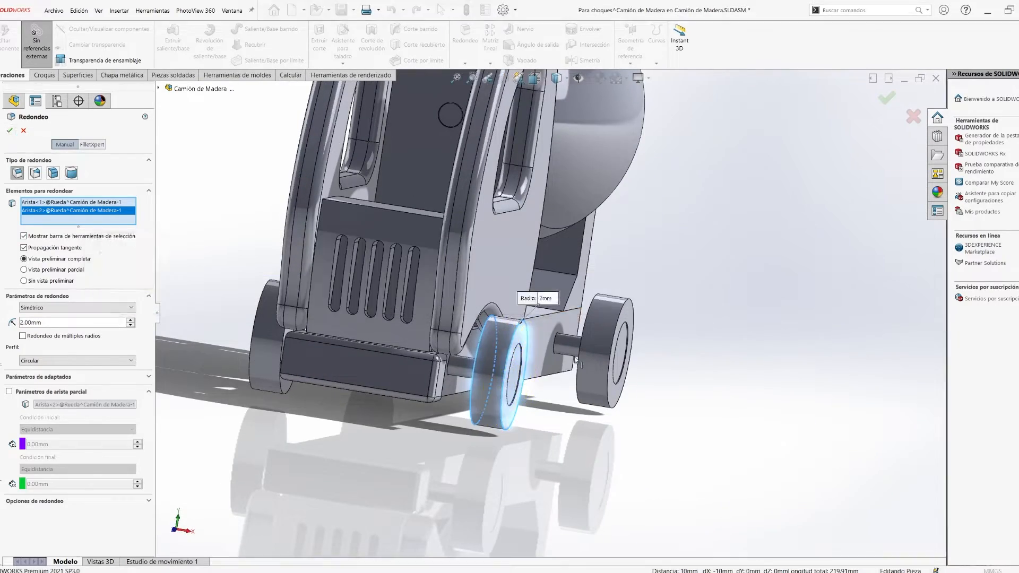
{"action": "left_click", "coordinate": [516, 344]}
{"action": "left_click", "coordinate": [10, 130]}
{"action": "left_click", "coordinate": [24, 131]}
- Edit the front wheel component and fillet both of its rim edges with a 2 mm radius
{"action": "right_click", "coordinate": [498, 334]}
{"action": "left_click", "coordinate": [568, 379]}
{"action": "left_click", "coordinate": [498, 340]}
{"action": "left_click", "coordinate": [552, 282]}
{"action": "left_click", "coordinate": [465, 33]}
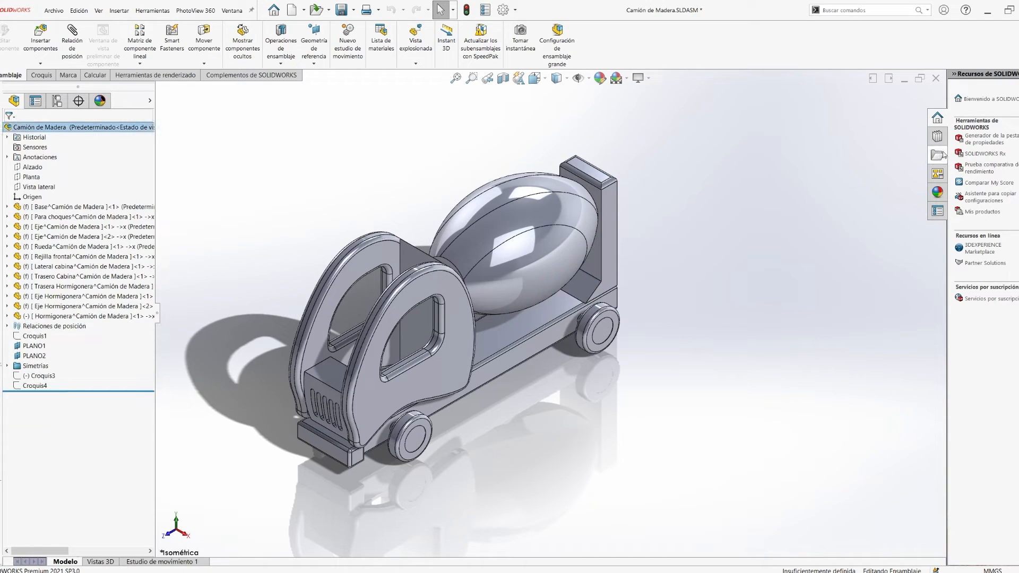
- Find the Fresno appearances under Orgánico, Madera and apply fresno barnizado to the Base part
{"action": "left_click", "coordinate": [937, 192]}
{"action": "left_click", "coordinate": [852, 195]}
{"action": "left_click", "coordinate": [885, 206]}
{"action": "double_click", "coordinate": [885, 205]}
{"action": "left_click", "coordinate": [898, 345]}
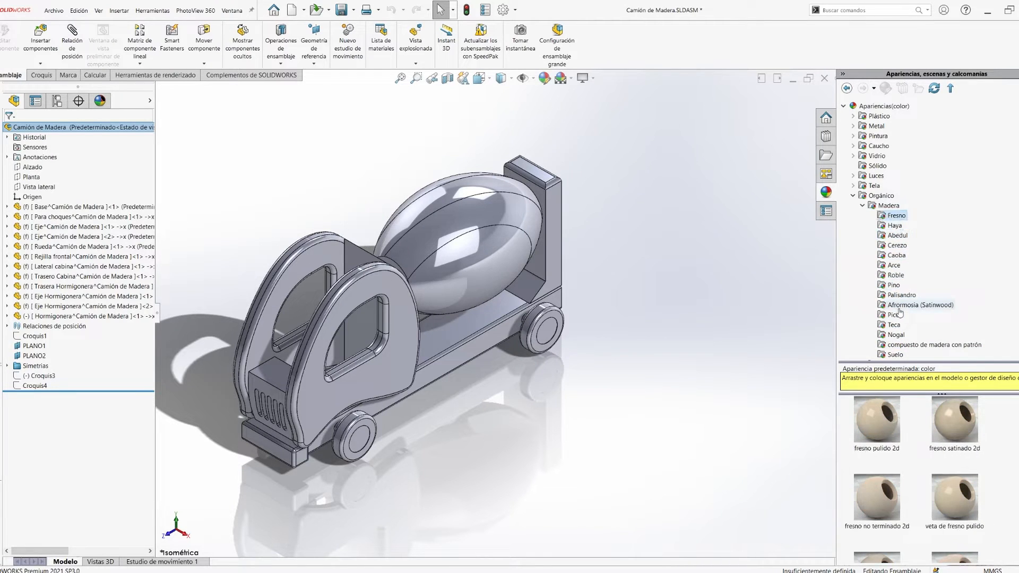
{"action": "scroll", "coordinate": [902, 477], "scroll_direction": "down", "scroll_amount": 5}
{"action": "left_click_drag", "start_coordinate": [877, 530], "coordinate": [432, 353]}
{"action": "left_click", "coordinate": [454, 340]}
- Apply the fresno barnizado appearance to the bumper, front grille and cabin back parts
{"action": "scroll", "coordinate": [555, 321], "scroll_direction": "down", "scroll_amount": 3}
{"action": "scroll", "coordinate": [597, 345], "scroll_direction": "up", "scroll_amount": 3}
{"action": "middle_click_drag", "start_coordinate": [421, 321], "coordinate": [478, 319]}
{"action": "scroll", "coordinate": [477, 318], "scroll_direction": "down", "scroll_amount": 3}
{"action": "left_click_drag", "start_coordinate": [870, 518], "coordinate": [372, 418]}
{"action": "left_click", "coordinate": [394, 405]}
{"action": "scroll", "coordinate": [510, 308], "scroll_direction": "up", "scroll_amount": 4}
{"action": "scroll", "coordinate": [574, 223], "scroll_direction": "down", "scroll_amount": 4}
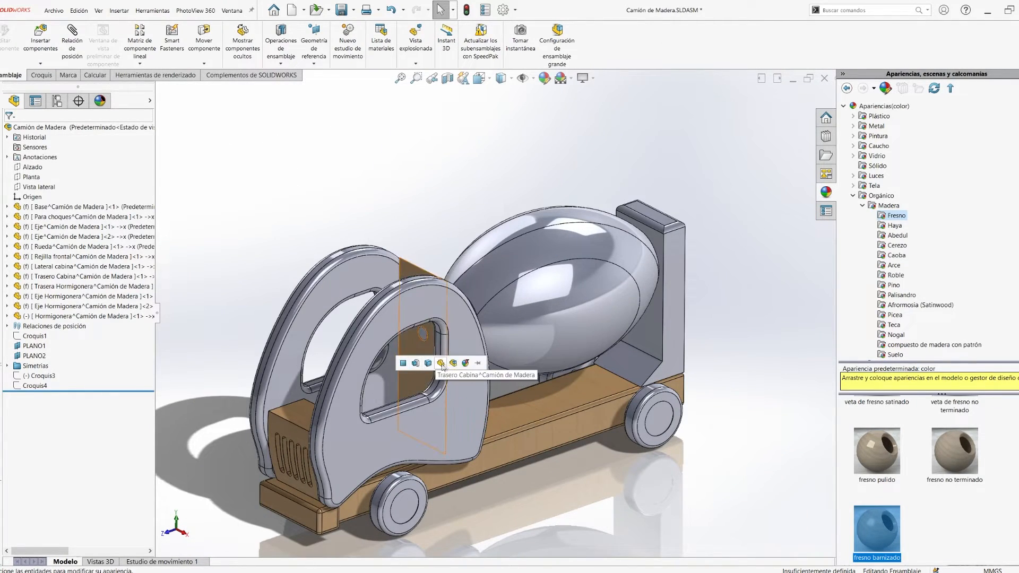
{"action": "middle_click_drag", "start_coordinate": [395, 371], "coordinate": [420, 365]}
{"action": "scroll", "coordinate": [916, 265], "scroll_direction": "down", "scroll_amount": 2}
{"action": "scroll", "coordinate": [916, 265], "scroll_direction": "up", "scroll_amount": 2}
- Apply the fresno pulido 2d appearance to the Lateral cabina part
{"action": "left_click", "coordinate": [855, 195]}
{"action": "scroll", "coordinate": [856, 196], "scroll_direction": "down", "scroll_amount": 2}
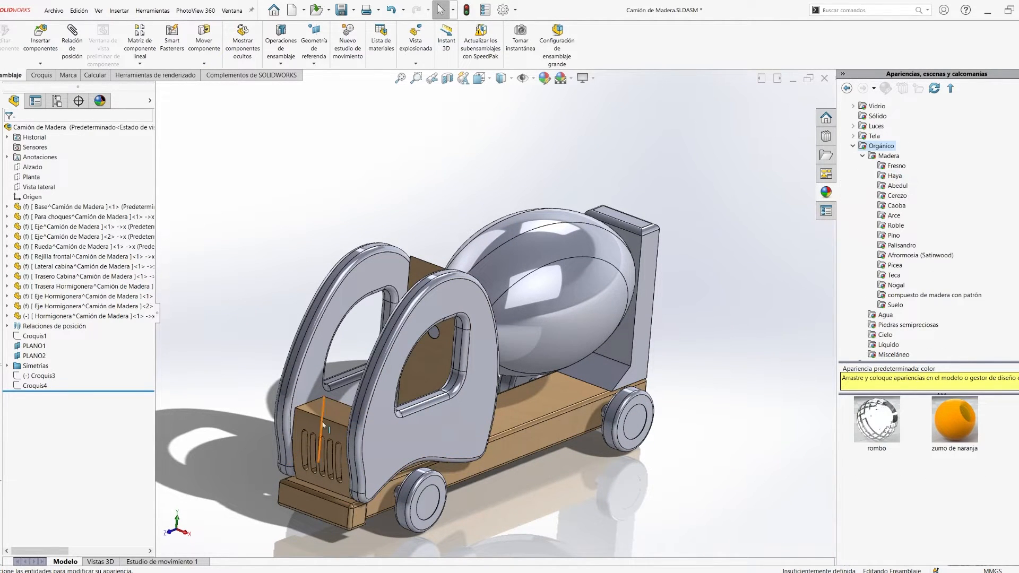
{"action": "left_click", "coordinate": [893, 166]}
{"action": "left_click_drag", "start_coordinate": [883, 422], "coordinate": [433, 431]}
{"action": "left_click", "coordinate": [412, 435]}
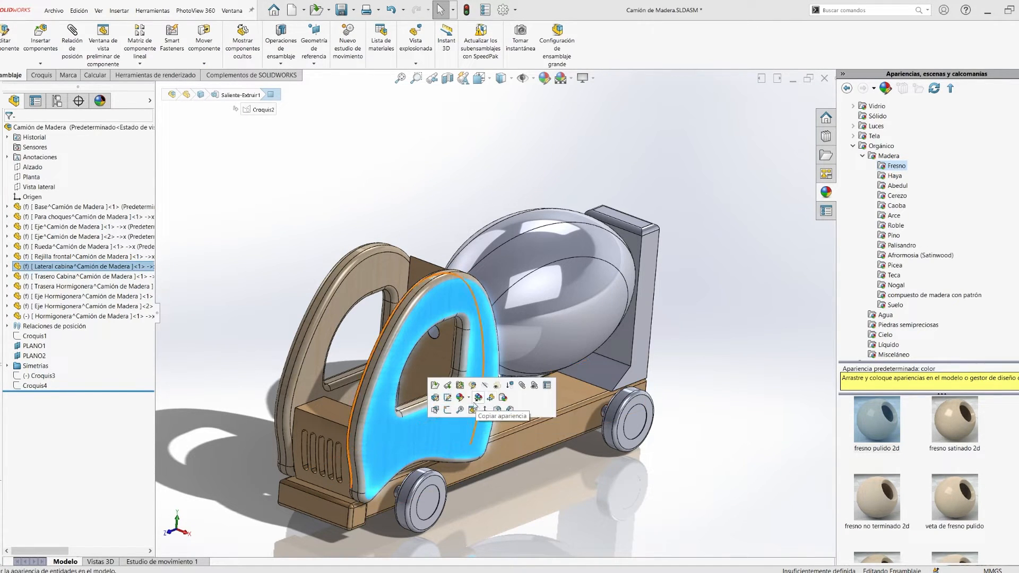
- Examine the advanced settings of the cabin side's fresno pulido 2d appearance
{"action": "right_click", "coordinate": [435, 428]}
{"action": "left_click", "coordinate": [474, 267]}
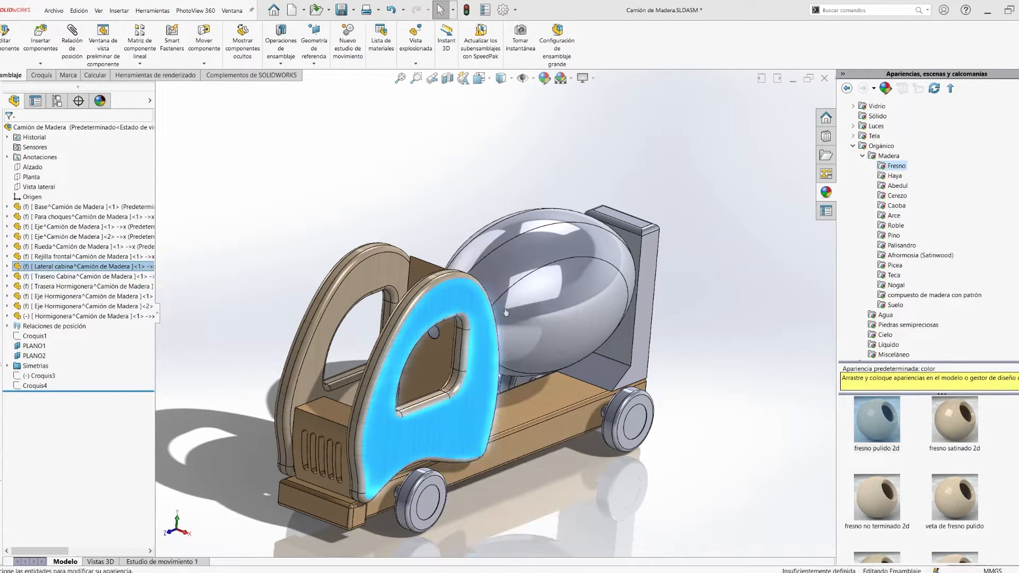
{"action": "left_click", "coordinate": [92, 144]}
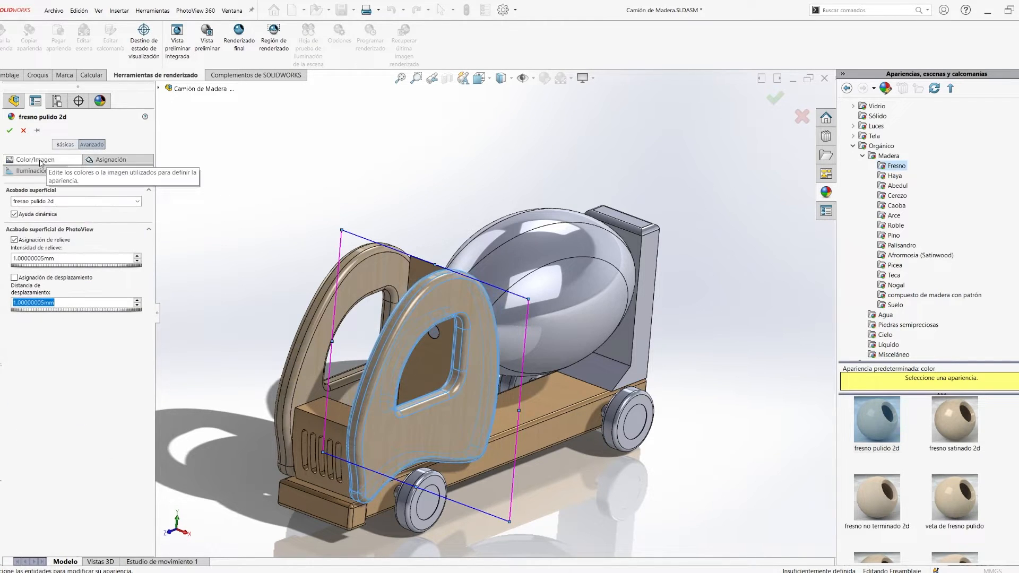
{"action": "left_click", "coordinate": [10, 131]}
- Apply the Azul appearance from the Sólido category to the cabin sides, rear upright and wheel hubs
{"action": "left_click", "coordinate": [862, 155]}
{"action": "left_click", "coordinate": [852, 146]}
{"action": "double_click", "coordinate": [879, 118]}
{"action": "left_click", "coordinate": [883, 235]}
{"action": "left_click", "coordinate": [877, 285]}
{"action": "left_click_drag", "start_coordinate": [955, 457], "coordinate": [667, 420]}
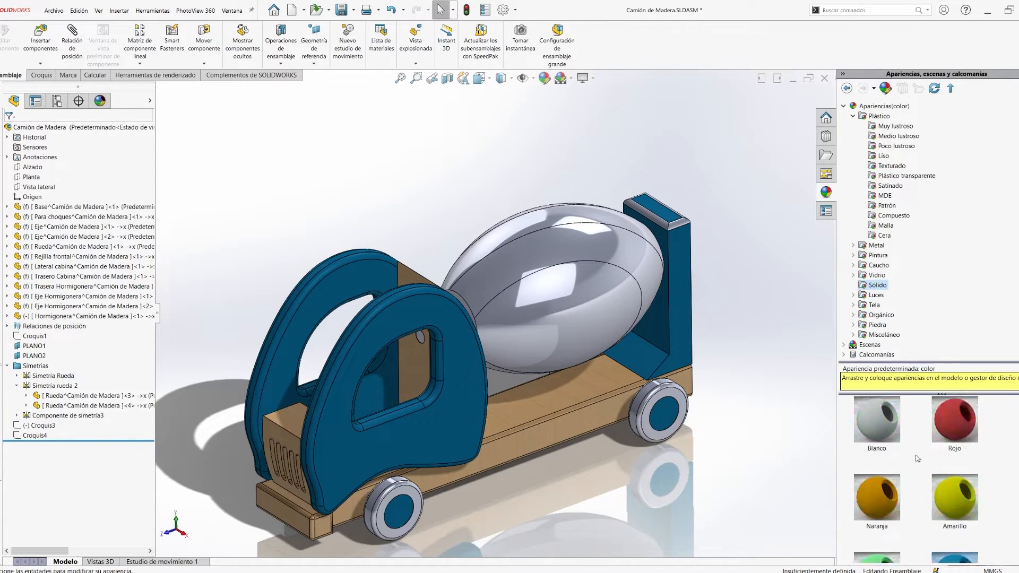
- Apply the solid Azul appearance to alternate stripes of the drum
{"action": "left_click_drag", "start_coordinate": [563, 244], "coordinate": [562, 282]}
{"action": "left_click", "coordinate": [757, 359]}
{"action": "scroll", "coordinate": [945, 488], "scroll_direction": "down", "scroll_amount": 1}
{"action": "left_click_drag", "start_coordinate": [955, 530], "coordinate": [562, 243]}
{"action": "left_click_drag", "start_coordinate": [955, 530], "coordinate": [568, 335]}
{"action": "middle_click_drag", "start_coordinate": [563, 319], "coordinate": [566, 340]}
{"action": "left_click_drag", "start_coordinate": [565, 260], "coordinate": [565, 313]}
{"action": "left_click_drag", "start_coordinate": [954, 529], "coordinate": [573, 221]}
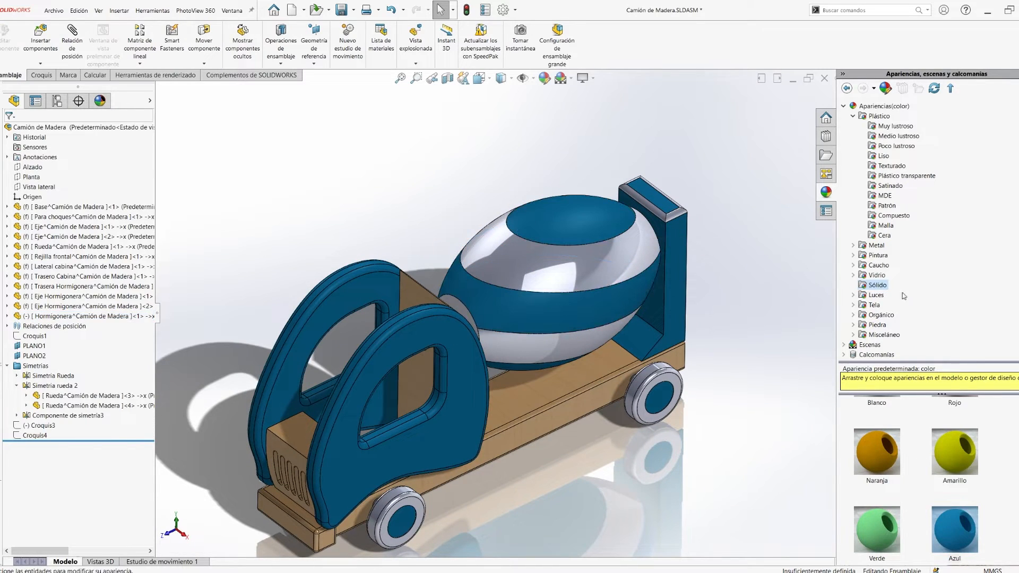
- Recolour the remaining grey stripes of the drum in a pale turquoise
{"action": "left_click", "coordinate": [520, 268]}
{"action": "left_click", "coordinate": [553, 228]}
{"action": "left_click", "coordinate": [575, 246]}
{"action": "left_click", "coordinate": [83, 484]}
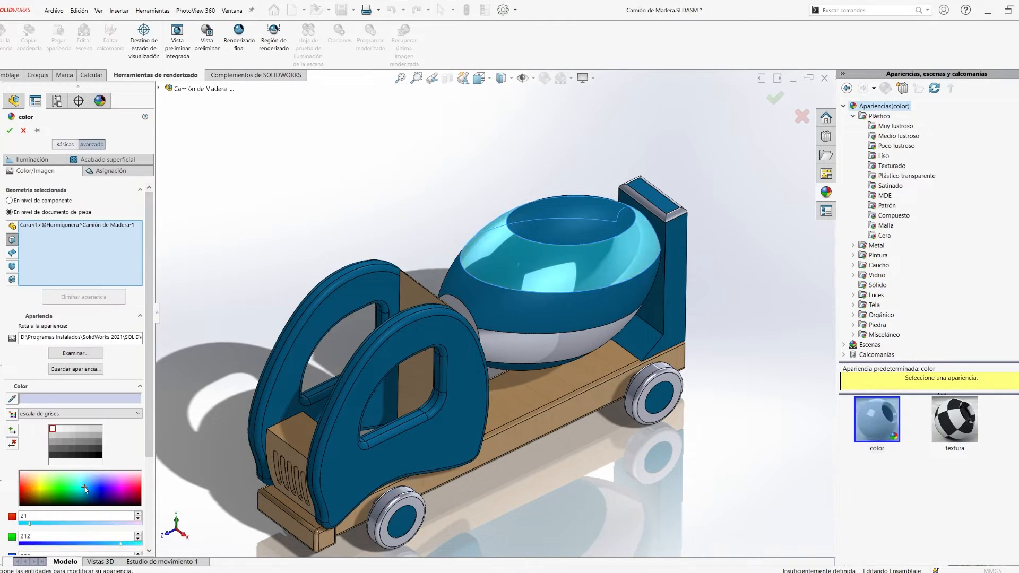
{"action": "left_click", "coordinate": [80, 477]}
{"action": "left_click", "coordinate": [552, 345]}
{"action": "middle_click_drag", "start_coordinate": [741, 434], "coordinate": [698, 411]}
{"action": "left_click", "coordinate": [776, 98]}
{"action": "left_click_drag", "start_coordinate": [602, 294], "coordinate": [611, 341]}
- Copy the blue appearance onto the remaining grey rounded edges of the rear upright
{"action": "left_click", "coordinate": [460, 283]}
{"action": "left_click", "coordinate": [509, 259]}
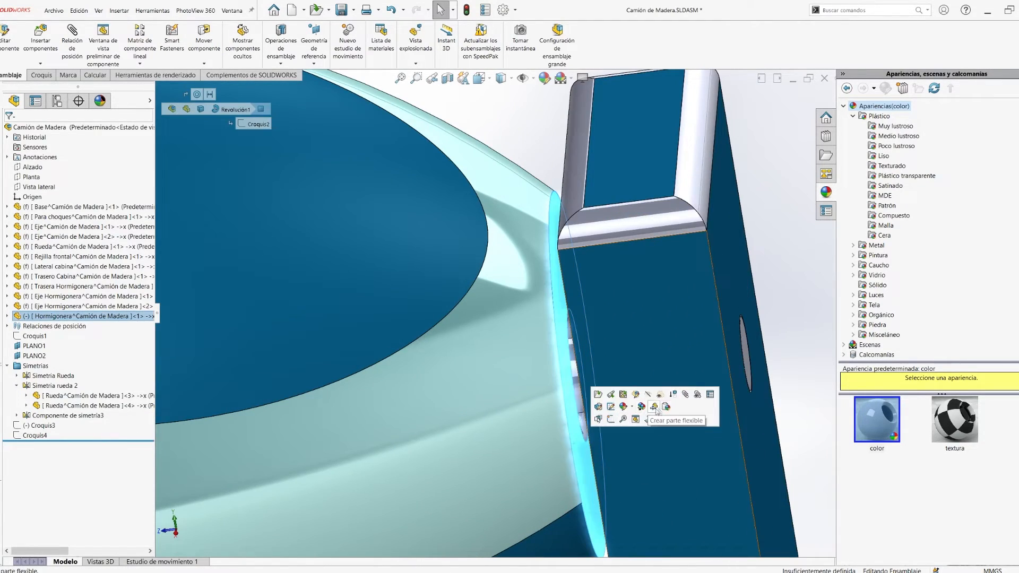
{"action": "left_click", "coordinate": [666, 407]}
{"action": "left_click", "coordinate": [641, 219]}
{"action": "left_click", "coordinate": [739, 184]}
{"action": "scroll", "coordinate": [658, 329], "scroll_direction": "up", "scroll_amount": 5}
{"action": "middle_click_drag", "start_coordinate": [658, 340], "coordinate": [575, 352]}
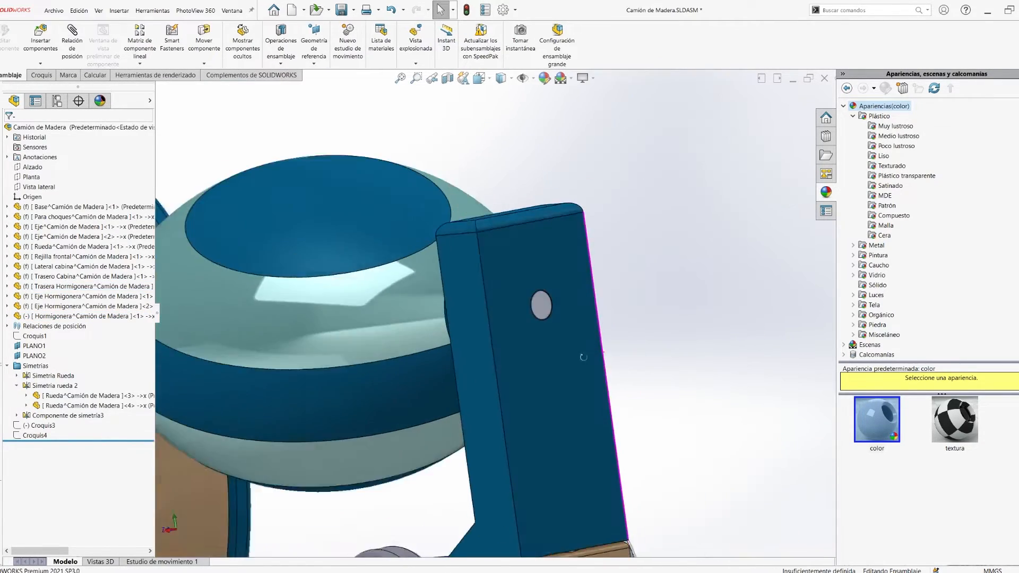
{"action": "left_click", "coordinate": [535, 511]}
{"action": "left_click", "coordinate": [609, 473]}
{"action": "left_click", "coordinate": [469, 129]}
{"action": "left_click", "coordinate": [567, 93]}
{"action": "scroll", "coordinate": [491, 319], "scroll_direction": "up", "scroll_amount": 5}
- Set the colour of the wheels' tyre faces to black (RGB 0, 0, 0)
{"action": "middle_click_drag", "start_coordinate": [297, 250], "coordinate": [628, 252]}
{"action": "left_click", "coordinate": [629, 300]}
{"action": "left_click", "coordinate": [677, 266]}
{"action": "left_click", "coordinate": [696, 294]}
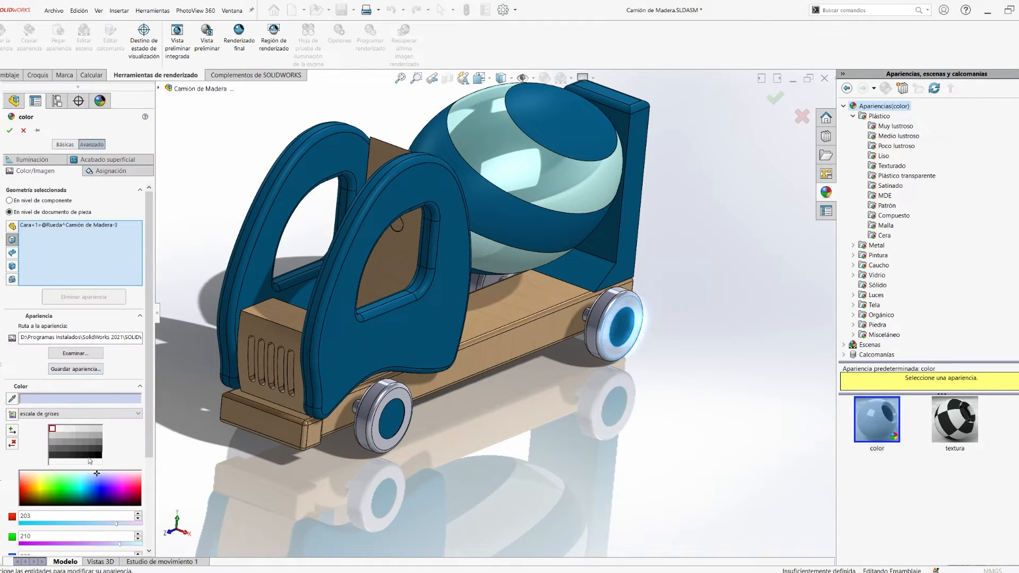
{"action": "left_click", "coordinate": [98, 455]}
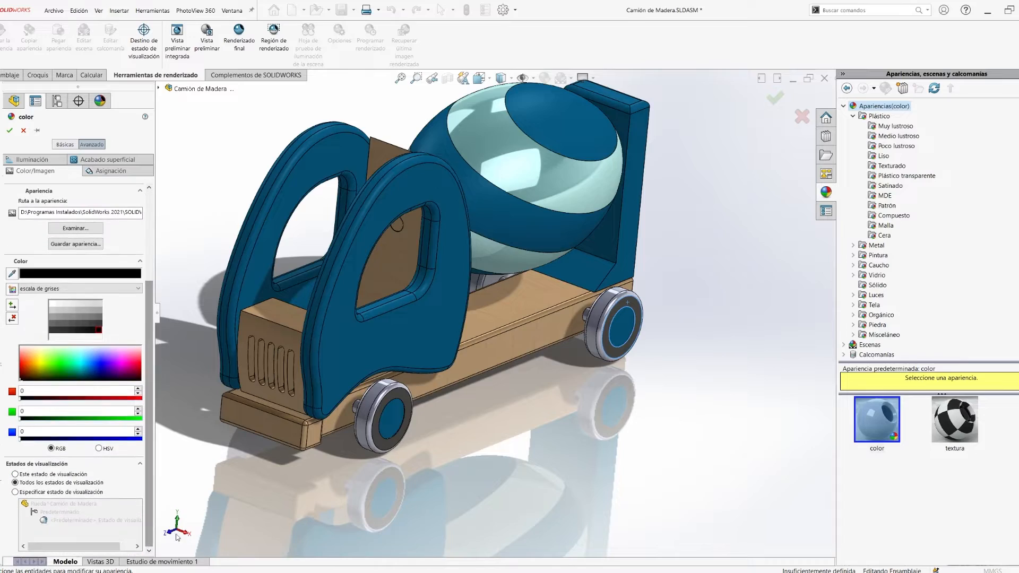
{"action": "scroll", "coordinate": [335, 437], "scroll_direction": "down", "scroll_amount": 5}
{"action": "middle_click_drag", "start_coordinate": [336, 437], "coordinate": [261, 420]}
{"action": "left_click", "coordinate": [9, 131]}
{"action": "left_click", "coordinate": [255, 348]}
{"action": "left_click", "coordinate": [285, 405]}
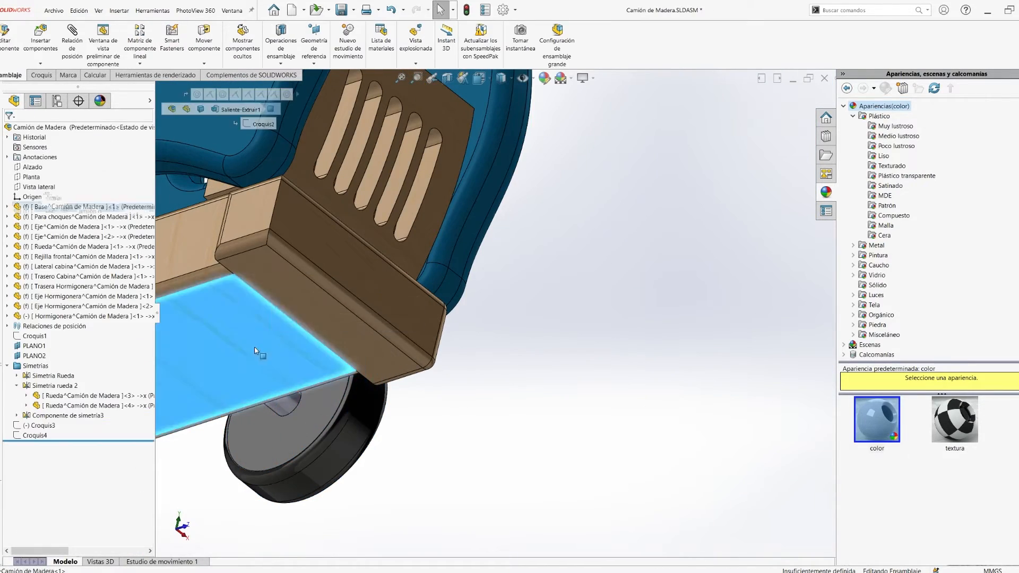
{"action": "left_click", "coordinate": [454, 412]}
- Return to the isometric view and open Estudio de movimiento 1
{"action": "key", "text": "space"}
{"action": "left_click", "coordinate": [417, 373]}
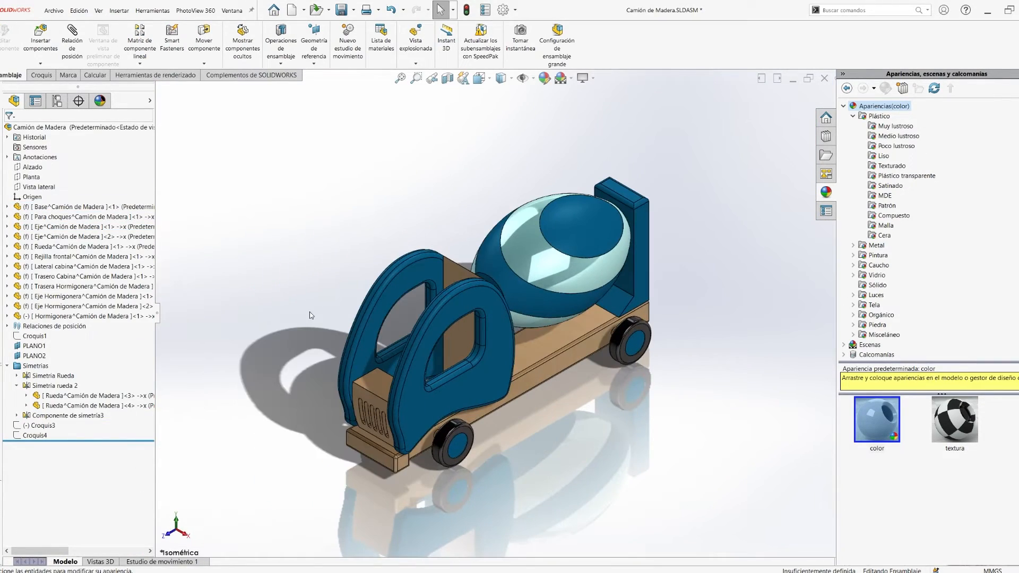
{"action": "left_click_drag", "start_coordinate": [157, 314], "coordinate": [38, 314]}
{"action": "left_click", "coordinate": [162, 561]}
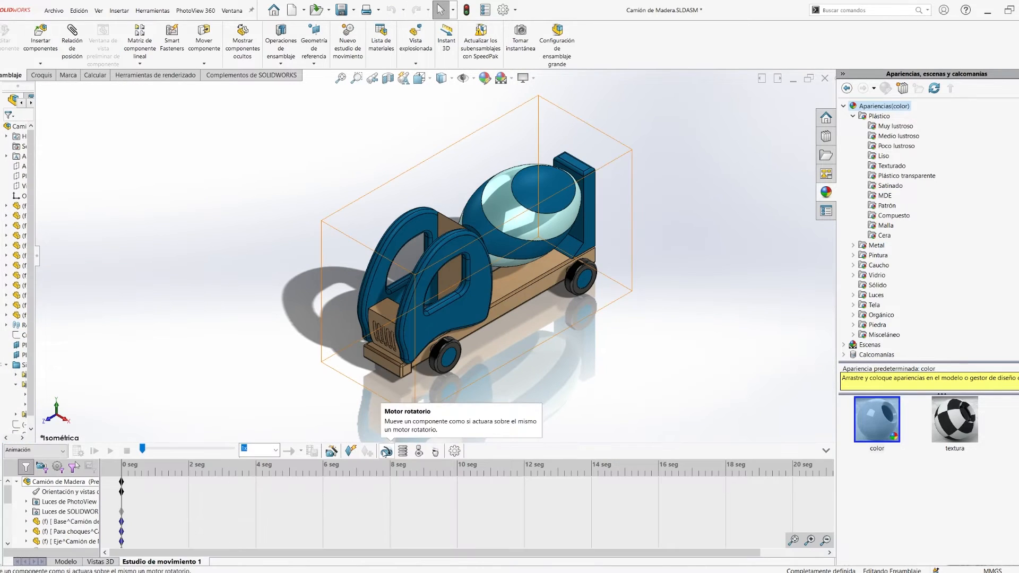
- Add a 20 RPM constant-speed rotary motor located on the rear upright's back face, moving relative to the Hormigonera drum
{"action": "left_click", "coordinate": [387, 450]}
{"action": "left_click", "coordinate": [521, 212]}
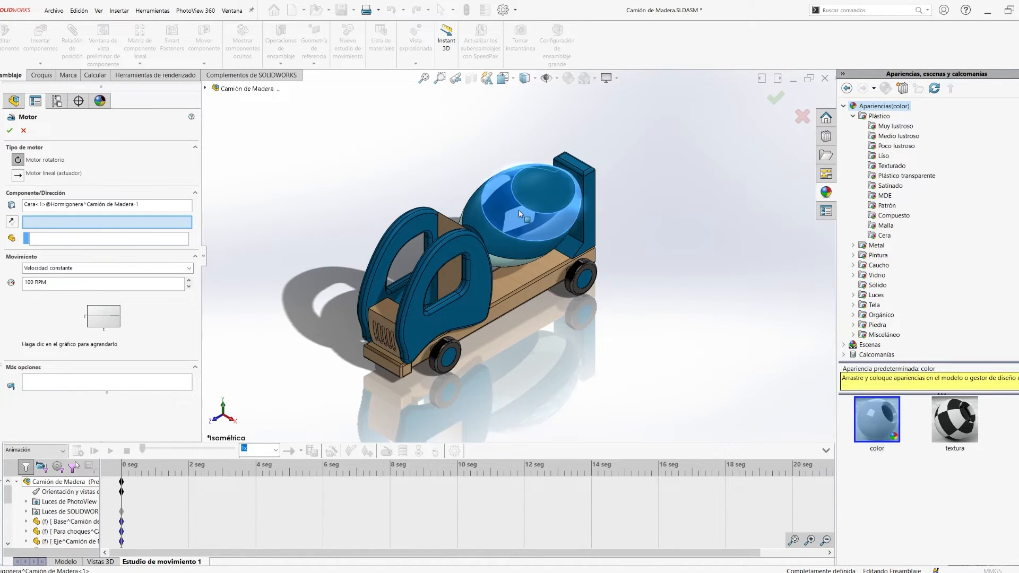
{"action": "left_click", "coordinate": [77, 206]}
{"action": "key", "text": "Delete"}
{"action": "left_click", "coordinate": [592, 191]}
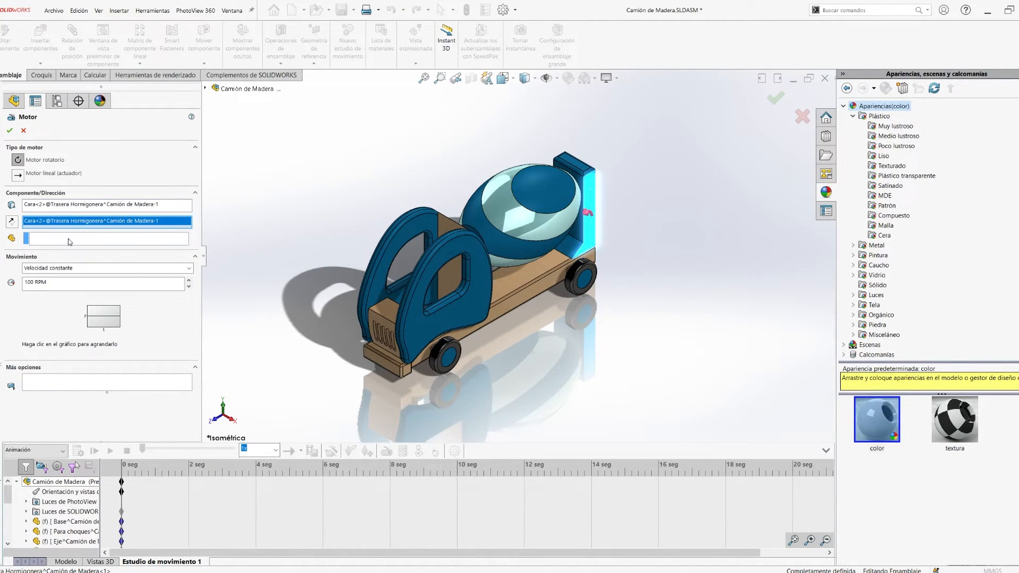
{"action": "left_click", "coordinate": [508, 216]}
{"action": "type", "text": "20"}
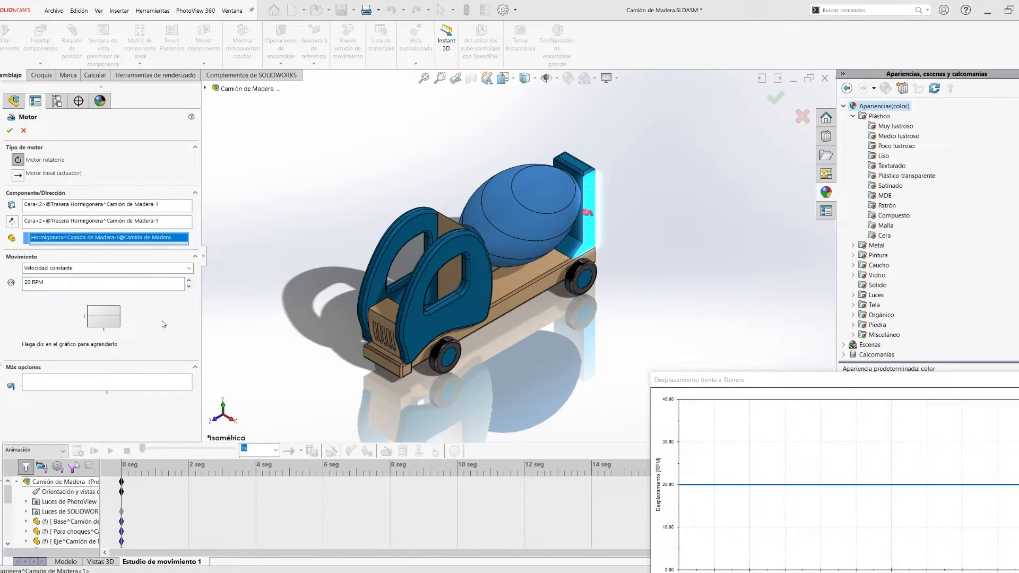
{"action": "left_click", "coordinate": [10, 131]}
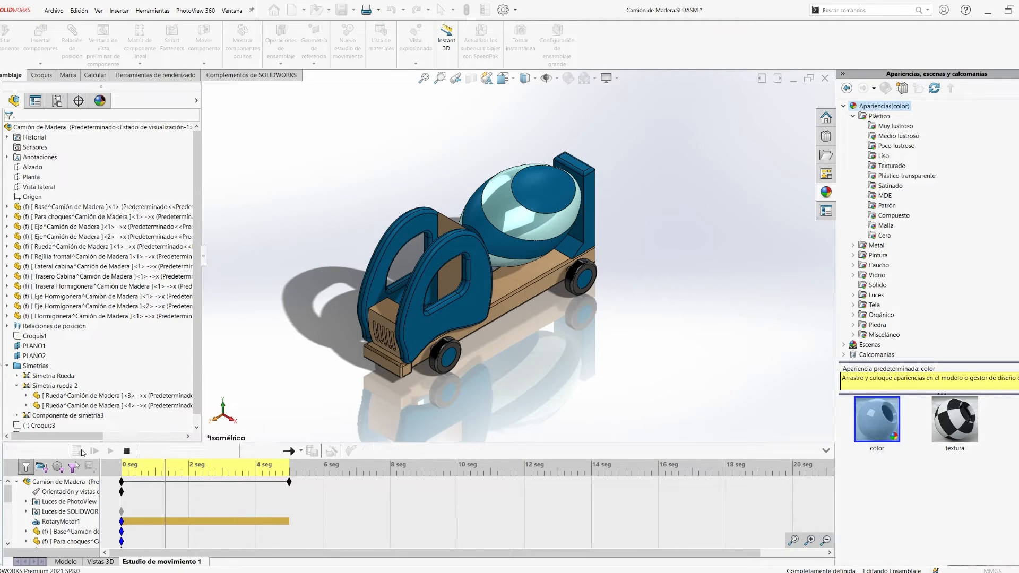
- Add a 100 RPM constant-speed rotary motor on the Eje Hormigonera's face, moving relative to the Hormigonera drum, and play the study
{"action": "scroll", "coordinate": [509, 225], "scroll_direction": "down", "scroll_amount": 5}
{"action": "right_click", "coordinate": [158, 561]}
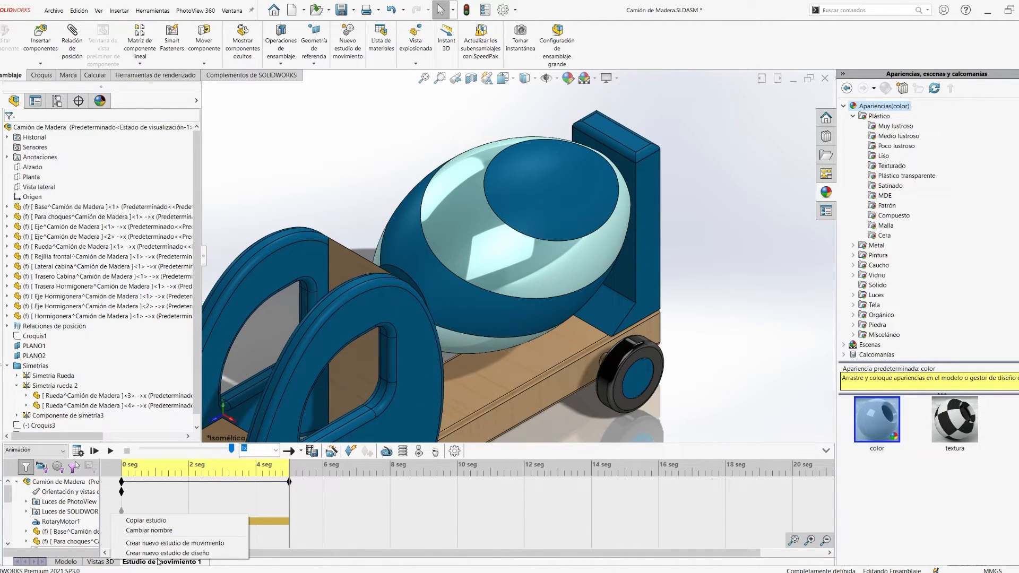
{"action": "left_click", "coordinate": [387, 451]}
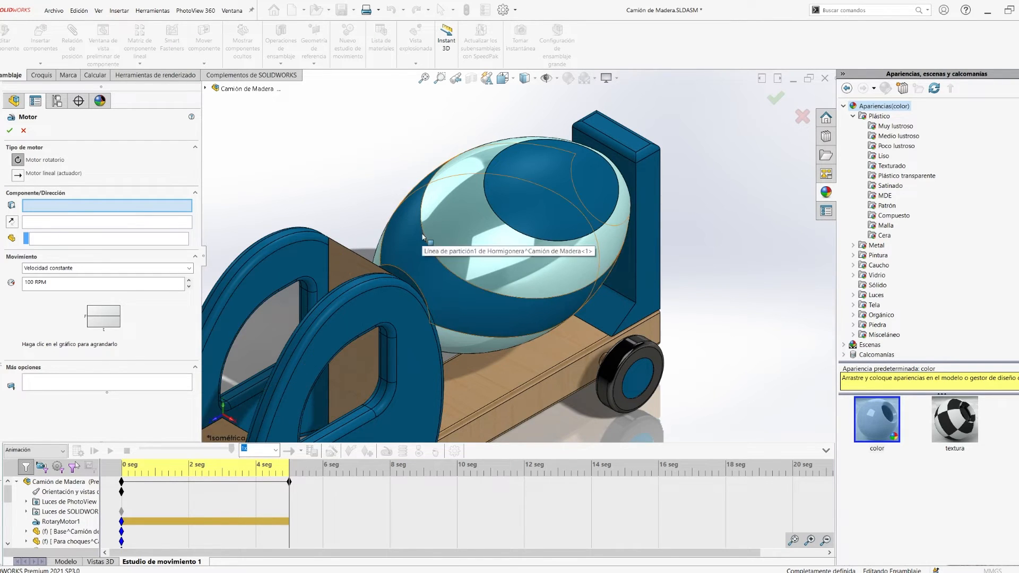
{"action": "scroll", "coordinate": [422, 237], "scroll_direction": "down", "scroll_amount": 8}
{"action": "left_click", "coordinate": [73, 243]}
{"action": "left_click", "coordinate": [531, 233]}
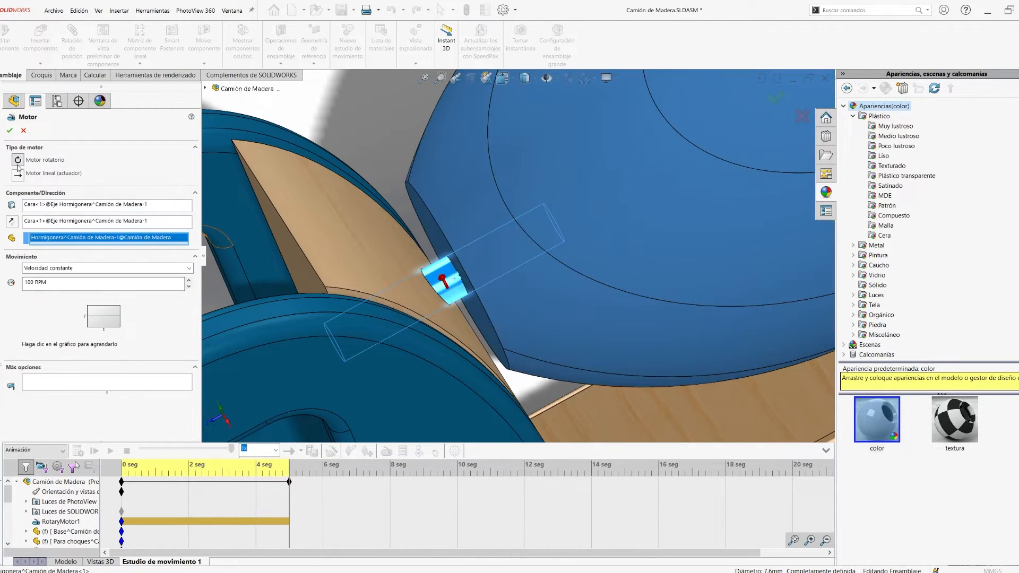
{"action": "left_click", "coordinate": [10, 131]}
{"action": "left_click", "coordinate": [110, 451]}
{"action": "left_click", "coordinate": [127, 451]}
{"action": "left_click", "coordinate": [332, 451]}
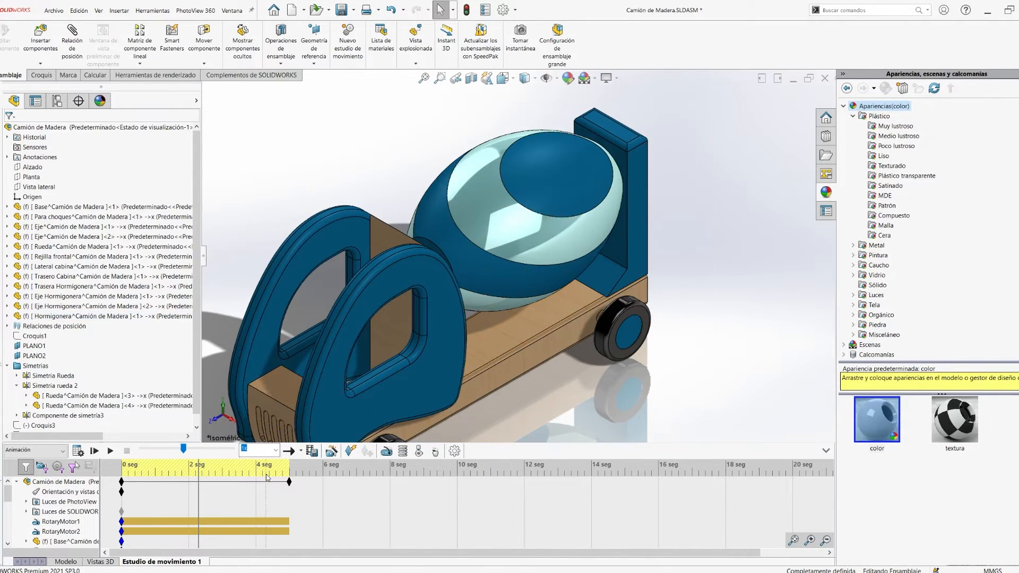
- Create a new motion study, set its time bar to 10 s, and float the fixed Hormigonera drum
{"action": "left_click", "coordinate": [176, 547]}
{"action": "left_click", "coordinate": [457, 473]}
{"action": "left_click", "coordinate": [552, 196]}
{"action": "right_click", "coordinate": [68, 315]}
{"action": "left_click", "coordinate": [100, 414]}
- Rotate the Hormigonera drum freehand to a new pose at 10 s and play the resulting animation
{"action": "left_click_drag", "start_coordinate": [557, 192], "coordinate": [562, 295]}
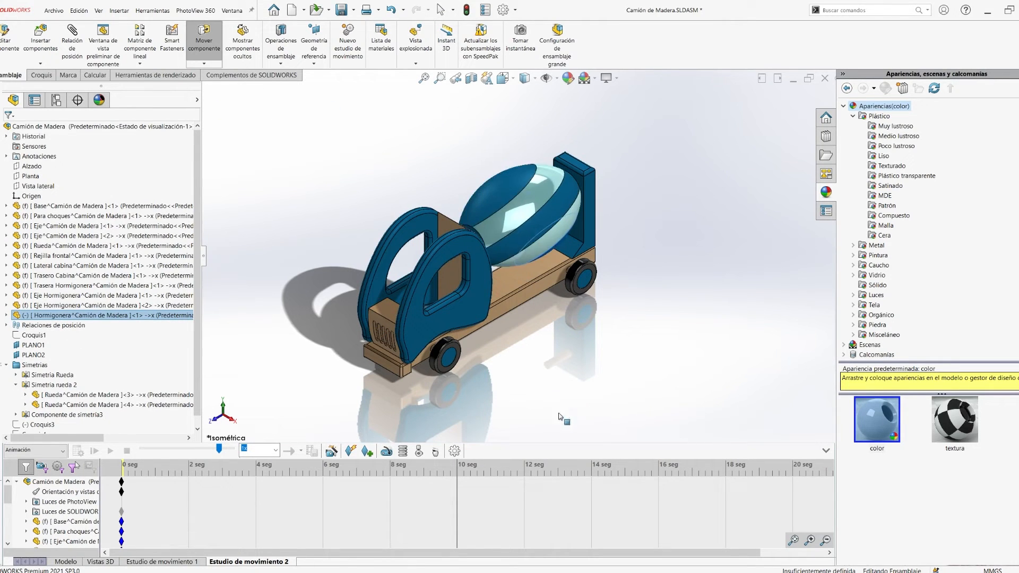
{"action": "left_click_drag", "start_coordinate": [558, 408], "coordinate": [559, 411]}
{"action": "left_click_drag", "start_coordinate": [552, 212], "coordinate": [545, 426]}
{"action": "left_click", "coordinate": [545, 426]}
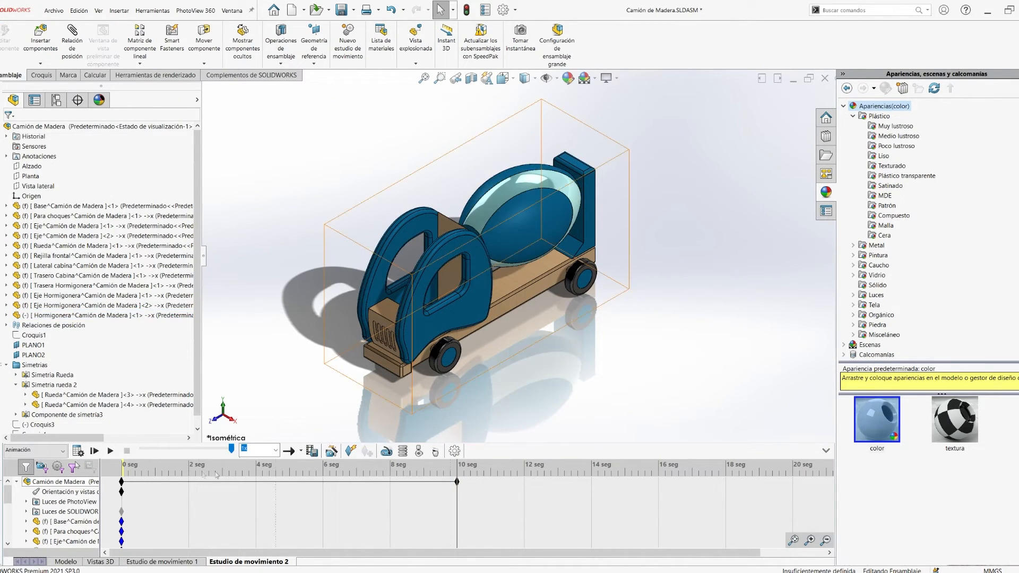
{"action": "left_click", "coordinate": [128, 470]}
{"action": "left_click", "coordinate": [110, 451]}
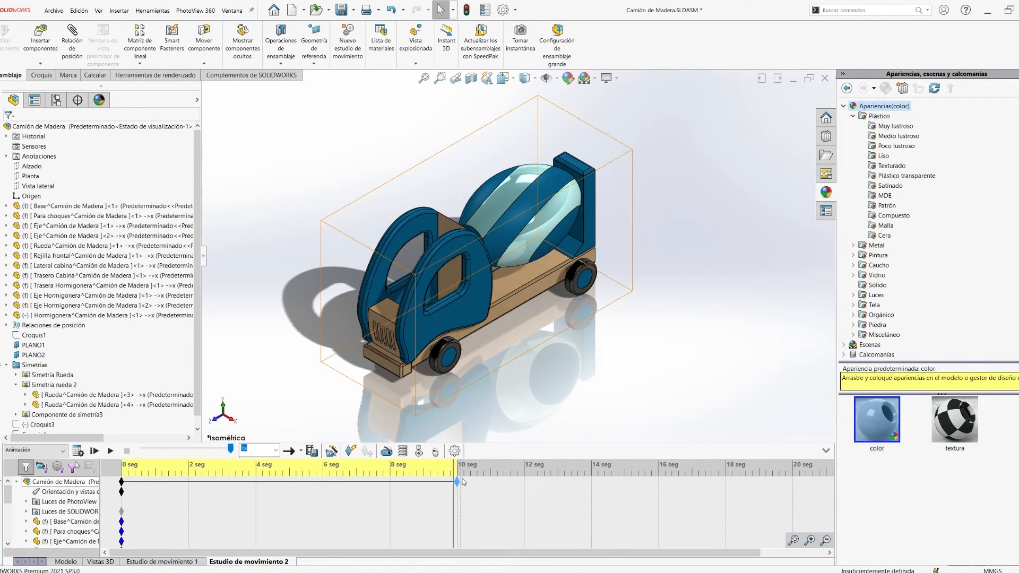
- Extend the end key of Estudio de movimiento 2 to 20 s
{"action": "left_click", "coordinate": [505, 487]}
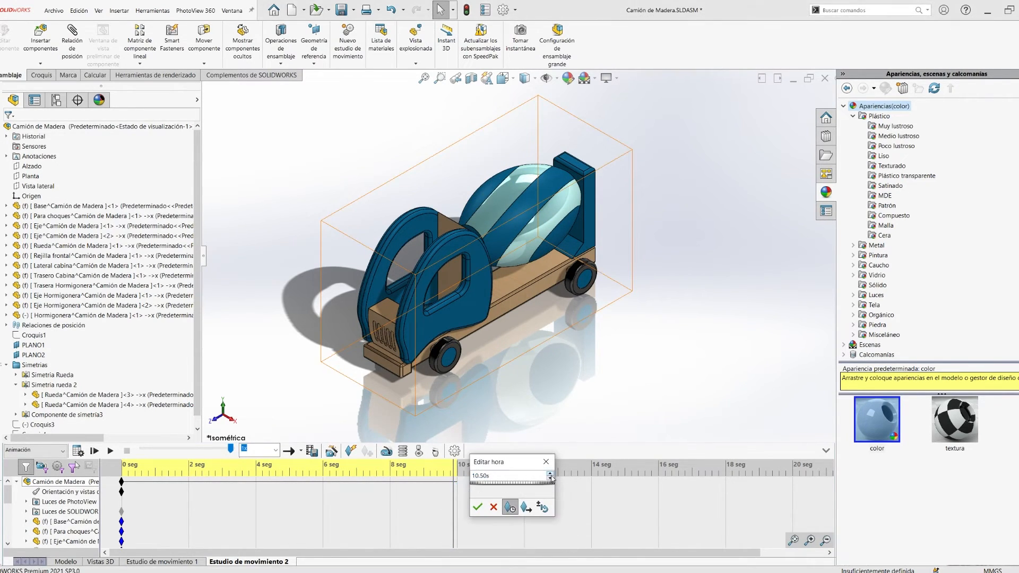
{"action": "key", "text": "Return"}
{"action": "right_click", "coordinate": [301, 472]}
{"action": "right_click", "coordinate": [762, 483]}
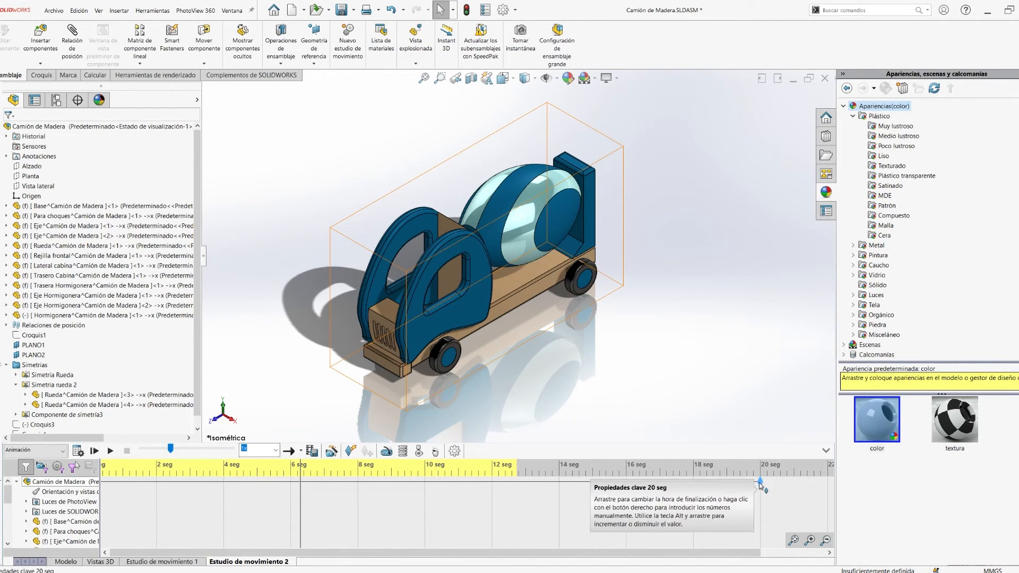
{"action": "right_click", "coordinate": [759, 482]}
- Delete Estudio de movimiento 2 and play Estudio de movimiento 1 briefly
{"action": "right_click", "coordinate": [220, 562]}
{"action": "left_click", "coordinate": [268, 532]}
{"action": "right_click", "coordinate": [143, 560]}
{"action": "left_click", "coordinate": [94, 450]}
{"action": "left_click", "coordinate": [127, 450]}
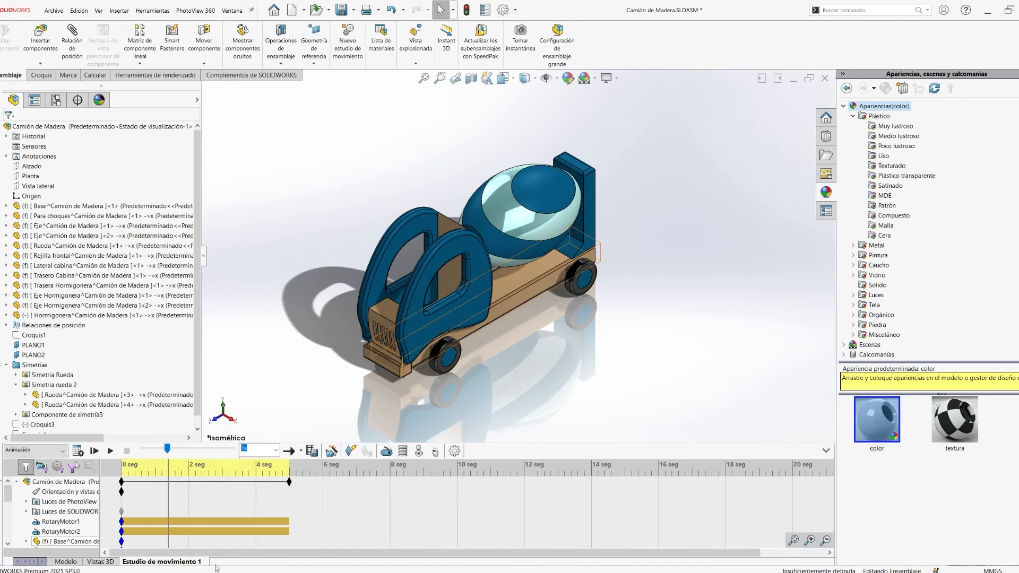
- Create a new 12 s motion study with the Hormigonera drum rotated to an end pose, and play it
{"action": "left_click", "coordinate": [177, 554]}
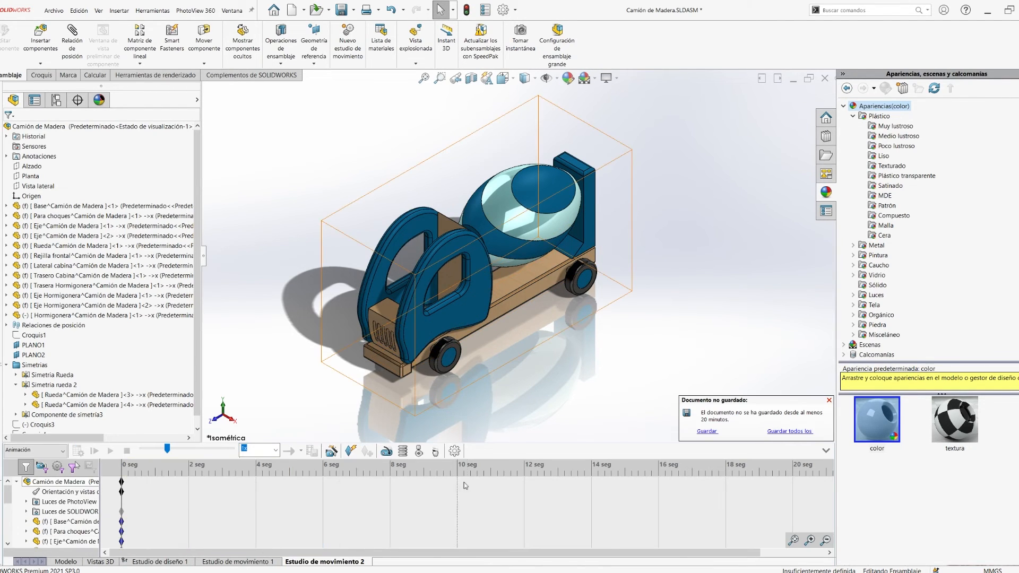
{"action": "left_click_drag", "start_coordinate": [565, 192], "coordinate": [493, 196]}
{"action": "left_click", "coordinate": [111, 450]}
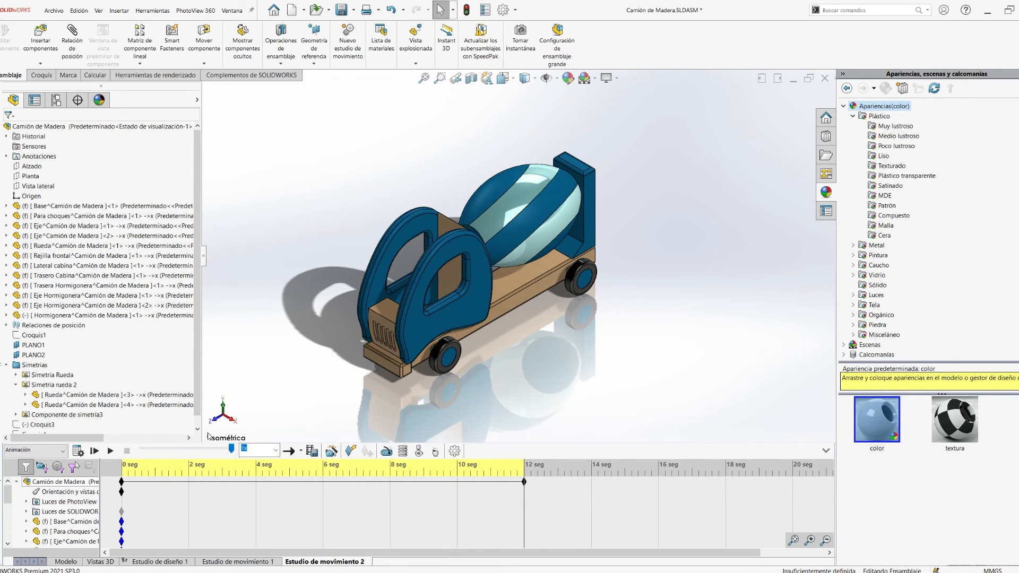
- Collapse the motion timeline and narrow the feature tree to enlarge the model area, and replay the drum animation
{"action": "scroll", "coordinate": [581, 254], "scroll_direction": "up", "scroll_amount": 2}
{"action": "left_click", "coordinate": [826, 450]}
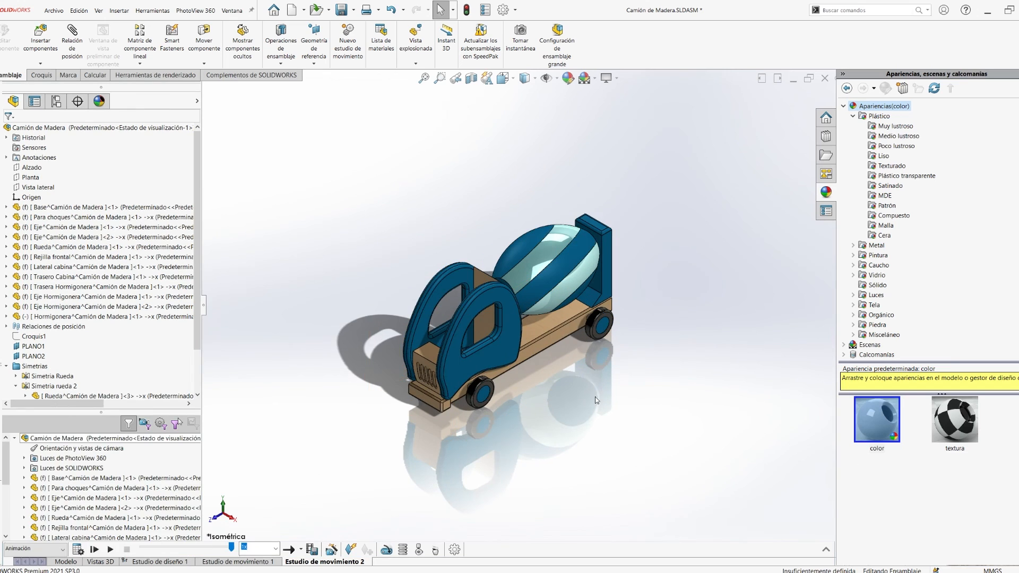
{"action": "middle_click_drag", "start_coordinate": [594, 396], "coordinate": [471, 421], "text": "ctrl"}
{"action": "left_click_drag", "start_coordinate": [205, 305], "coordinate": [40, 305]}
{"action": "scroll", "coordinate": [348, 350], "scroll_direction": "down", "scroll_amount": 2}
{"action": "middle_click_drag", "start_coordinate": [348, 350], "coordinate": [619, 409], "text": "ctrl"}
{"action": "left_click", "coordinate": [110, 550]}
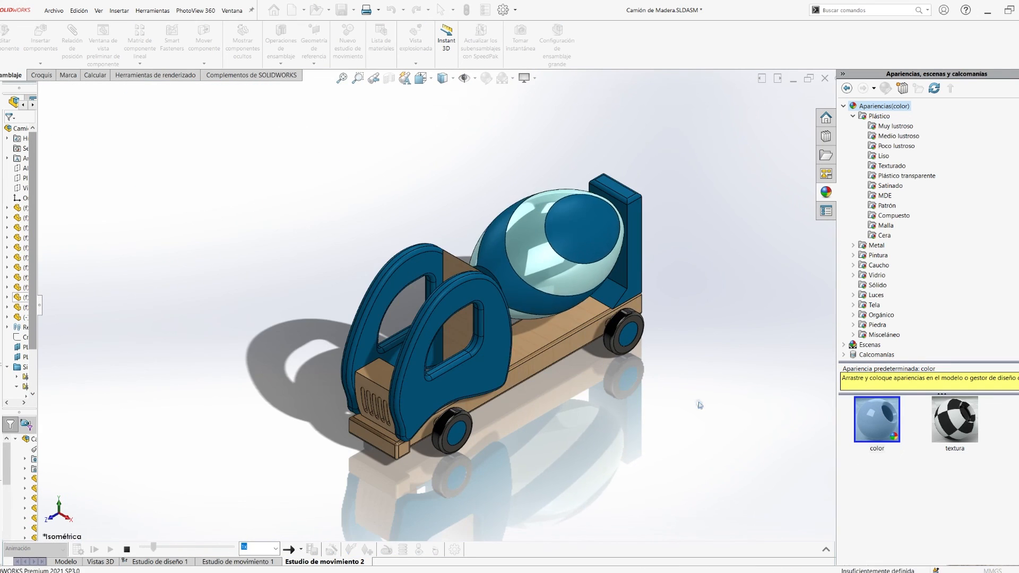